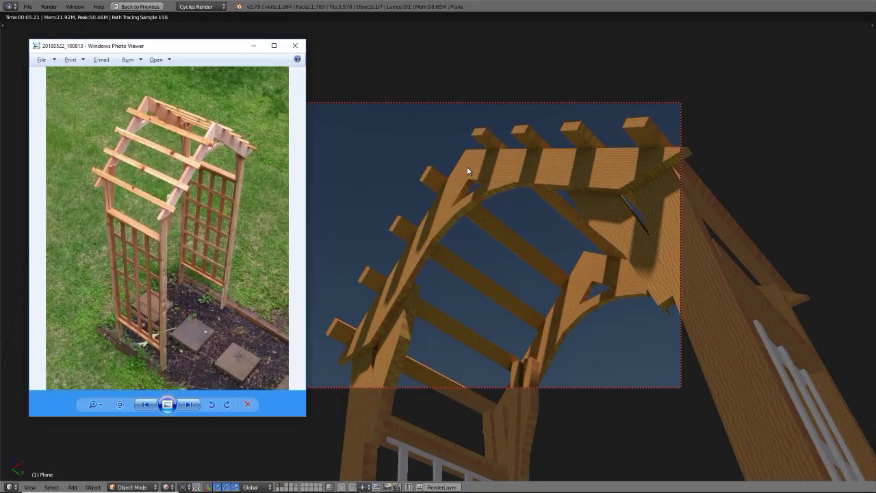
# Orbit around the arbor roof, comparing the light-wood version with the orange railing-and-lamp version
pyautogui.moveTo(467, 169); pyautogui.dragTo(487, 282, button='middle')
pyautogui.scroll(-4, 487, 282)
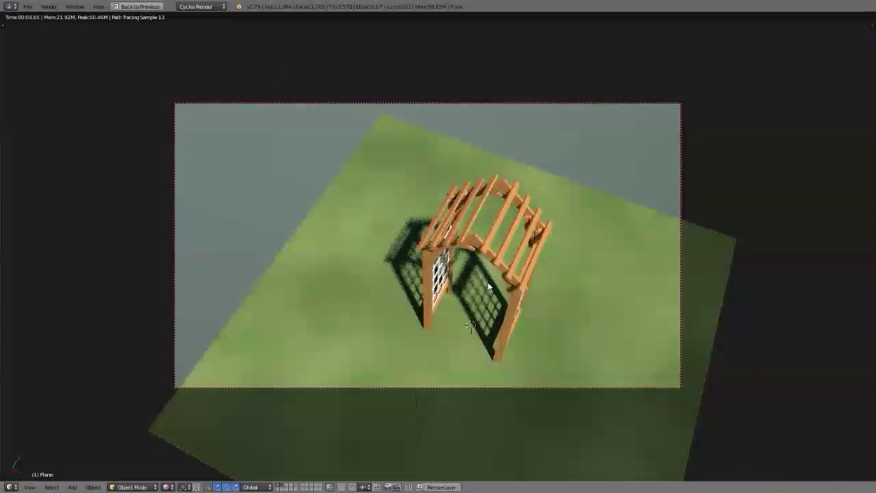
pyautogui.hotkey('ctrl', 'z')
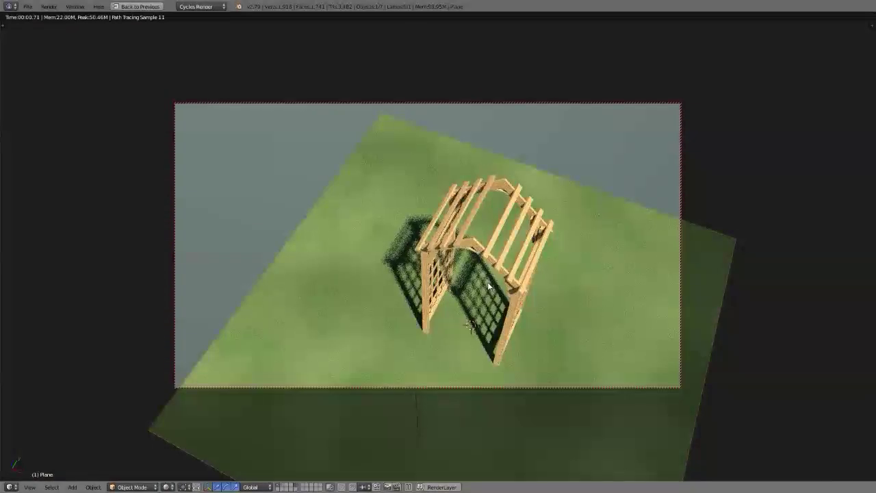
pyautogui.scroll(5, 489, 239)
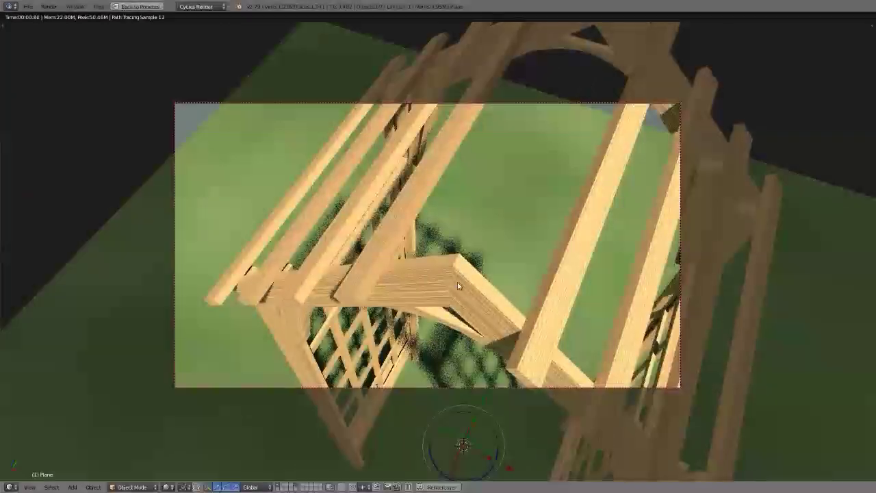
pyautogui.scroll(3, 489, 239)
pyautogui.moveTo(489, 239); pyautogui.dragTo(461, 245, button='middle')
pyautogui.hotkey('ctrl', 'shift', 'z')
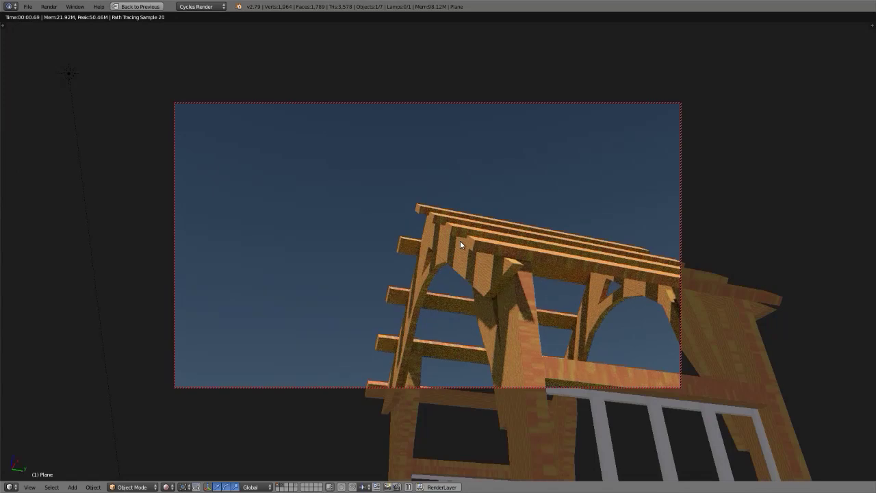
# Bring up the reference photo and zoom in and out on a front view of the arch
pyautogui.hotkey('alt', 'Tab')
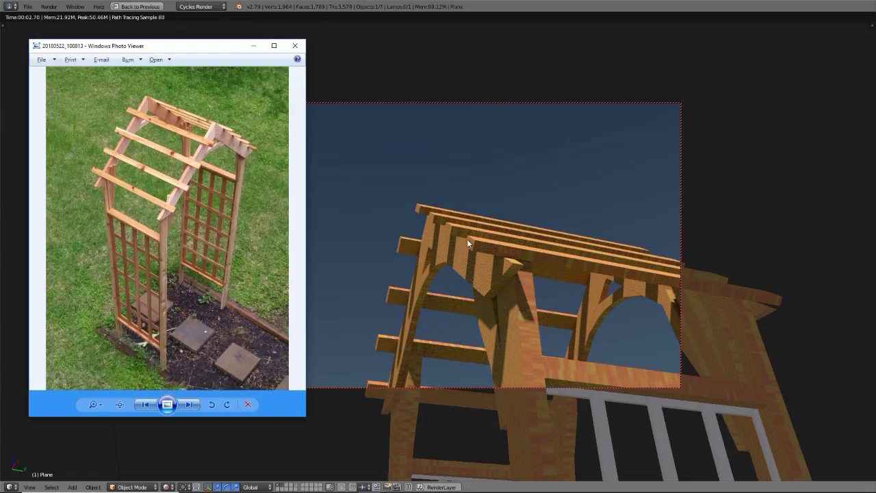
pyautogui.moveTo(464, 265); pyautogui.dragTo(542, 248, button='middle')
pyautogui.scroll(-3, 613, 282)
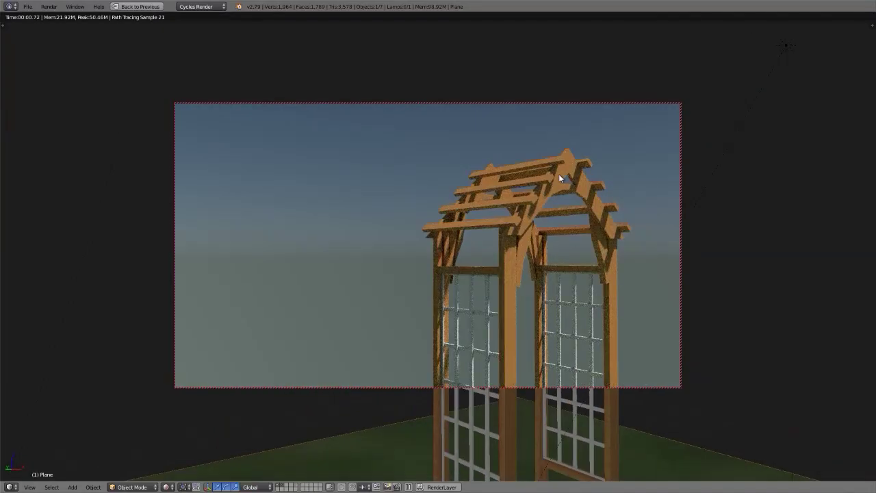
pyautogui.scroll(-5, 558, 174)
pyautogui.scroll(8, 523, 368)
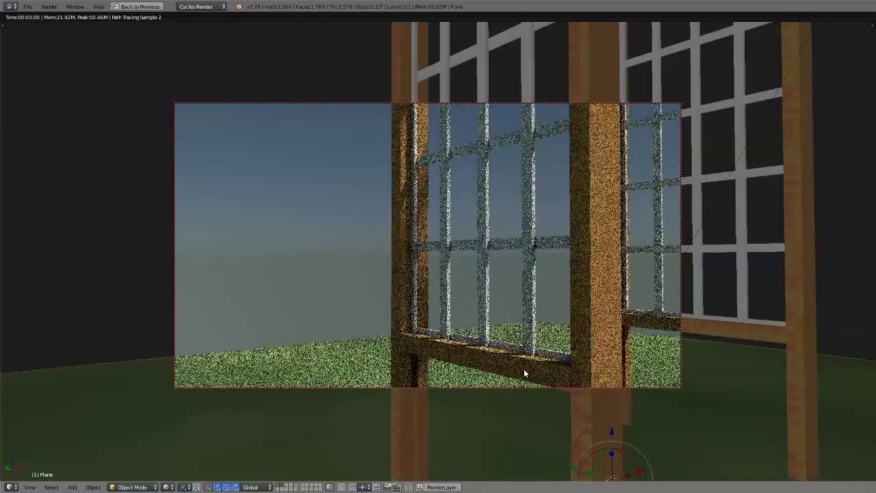
pyautogui.scroll(3, 523, 368)
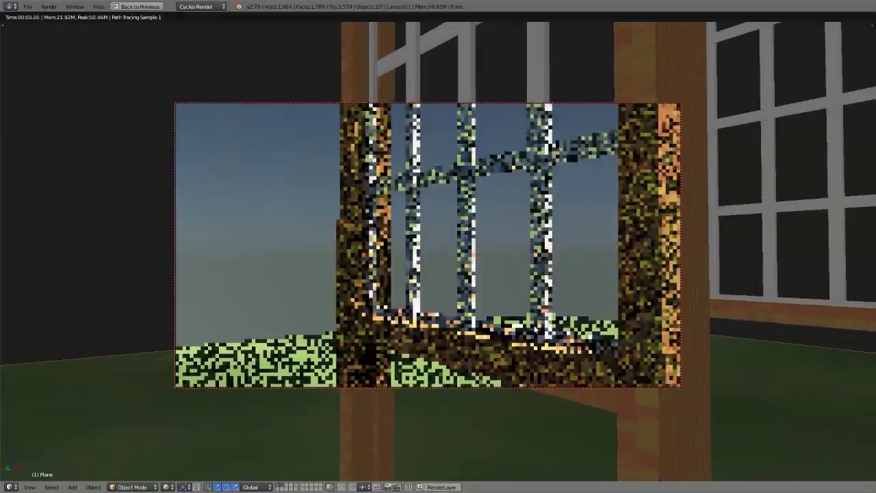
pyautogui.scroll(8, 534, 330)
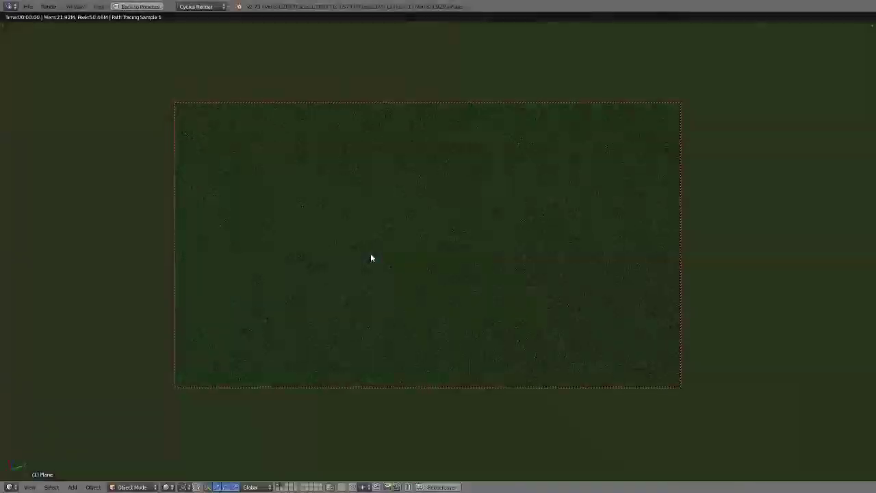
pyautogui.scroll(-5, 370, 258)
pyautogui.scroll(3, 426, 307)
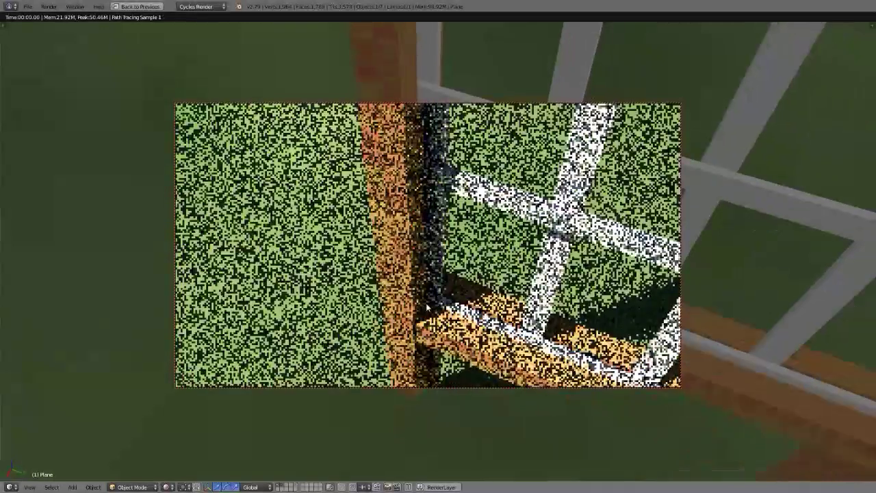
pyautogui.scroll(6, 415, 271)
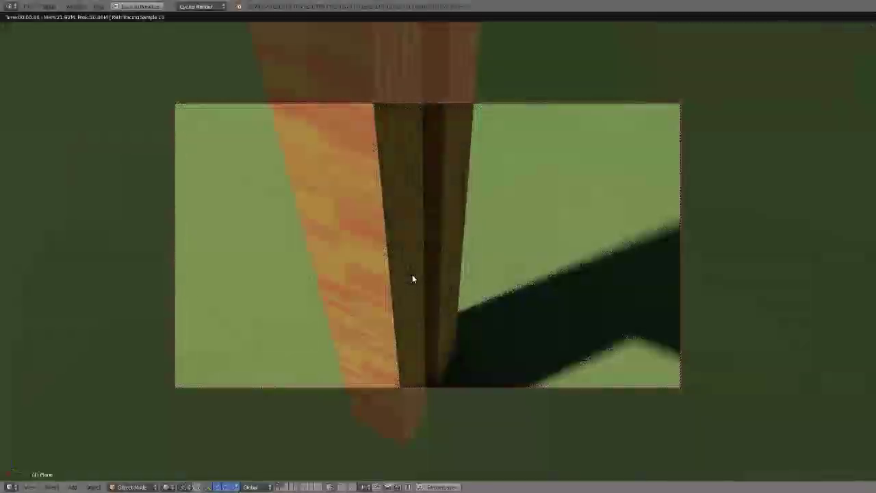
pyautogui.scroll(2, 397, 273)
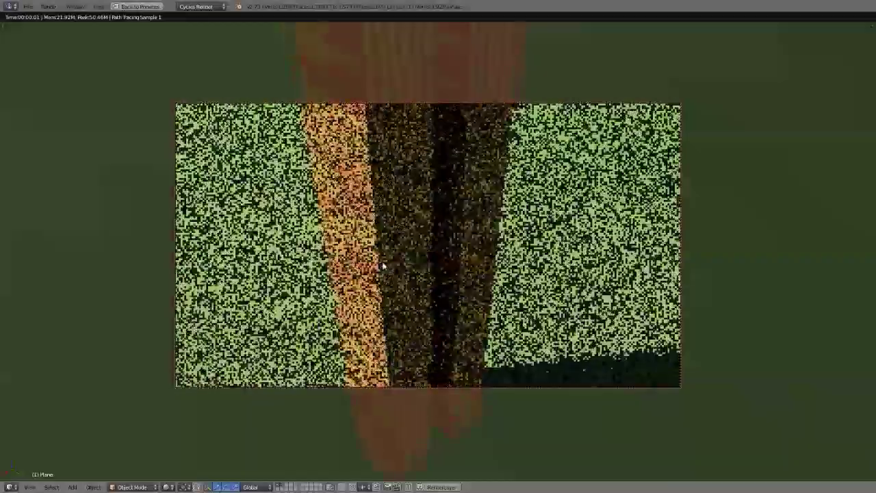
# Inspect the wooden post and trellis panel from eye level, from below and from the side
pyautogui.moveTo(381, 267); pyautogui.dragTo(326, 254, button='middle')
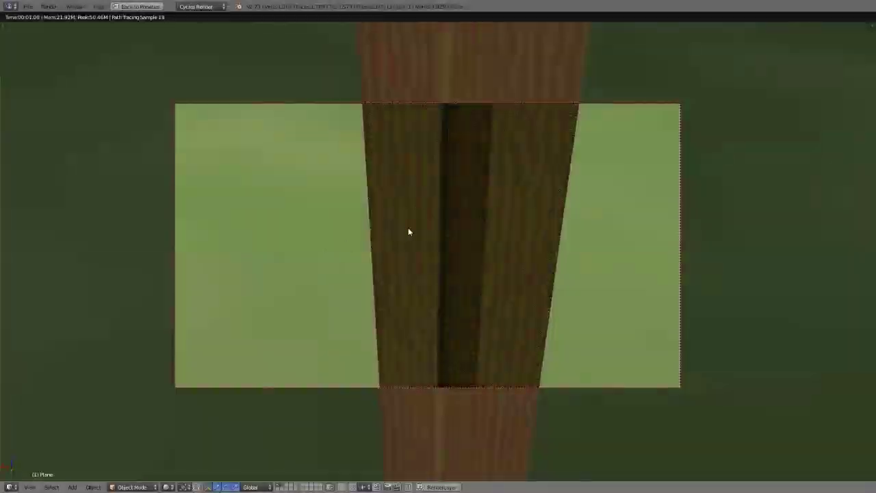
pyautogui.scroll(-6, 453, 245)
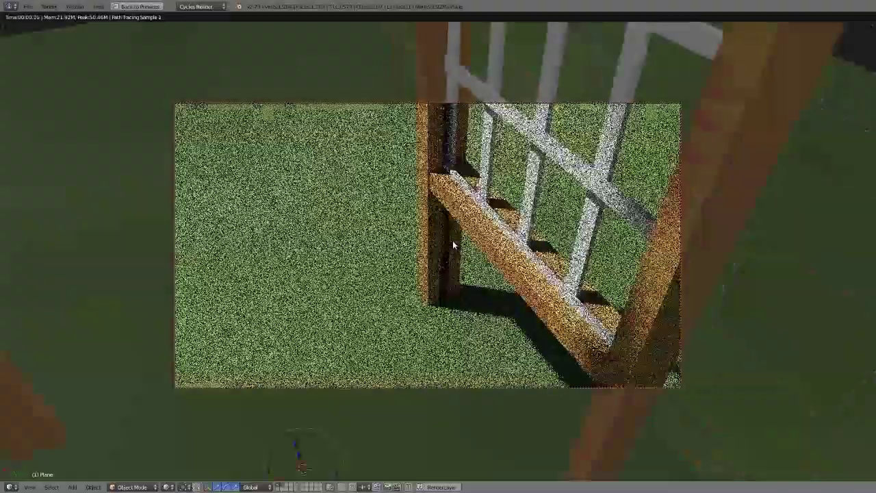
pyautogui.scroll(-5, 453, 245)
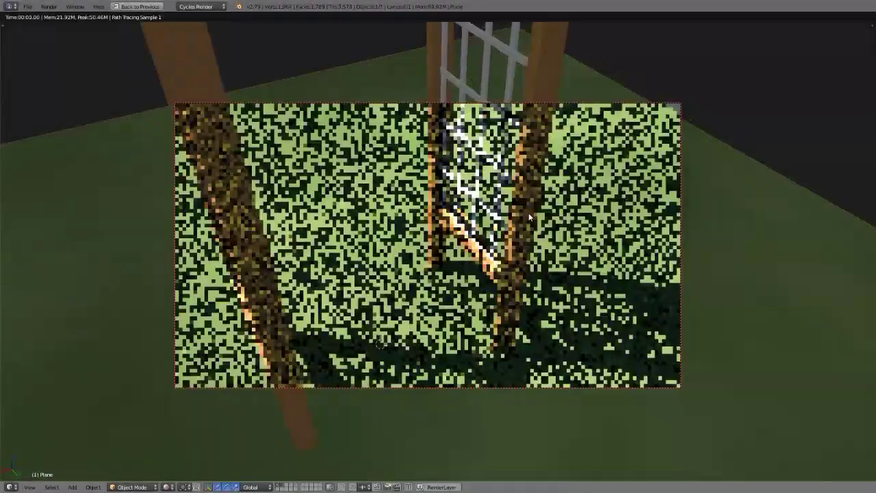
pyautogui.moveTo(528, 212); pyautogui.dragTo(645, 183, button='middle')
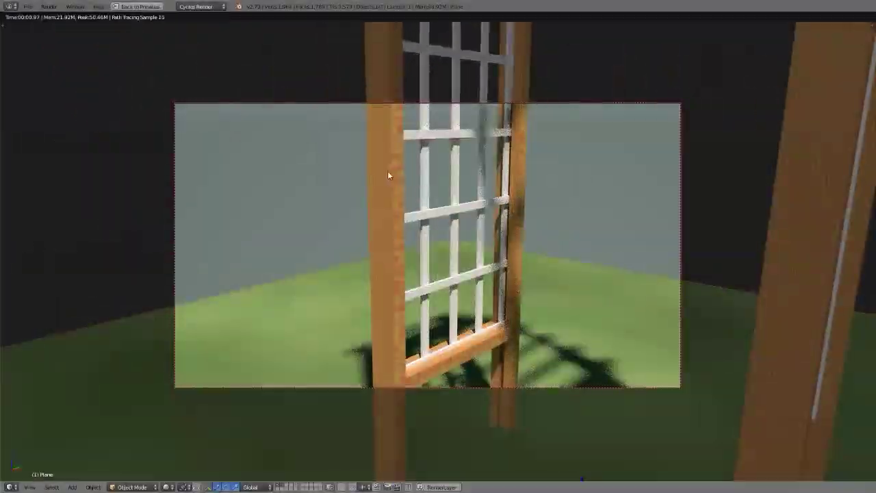
pyautogui.moveTo(387, 176); pyautogui.dragTo(395, 291, button='middle')
pyautogui.scroll(4, 395, 293)
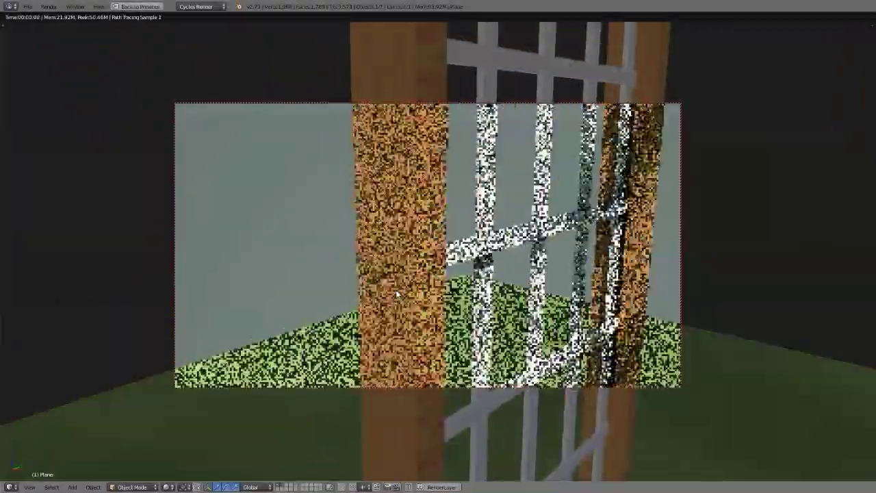
pyautogui.scroll(-3, 396, 293)
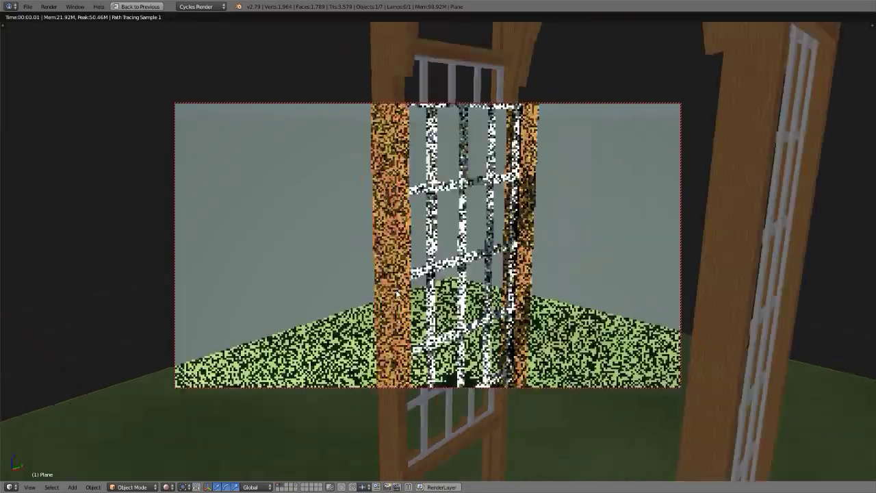
pyautogui.moveTo(381, 206); pyautogui.dragTo(429, 479, button='middle')
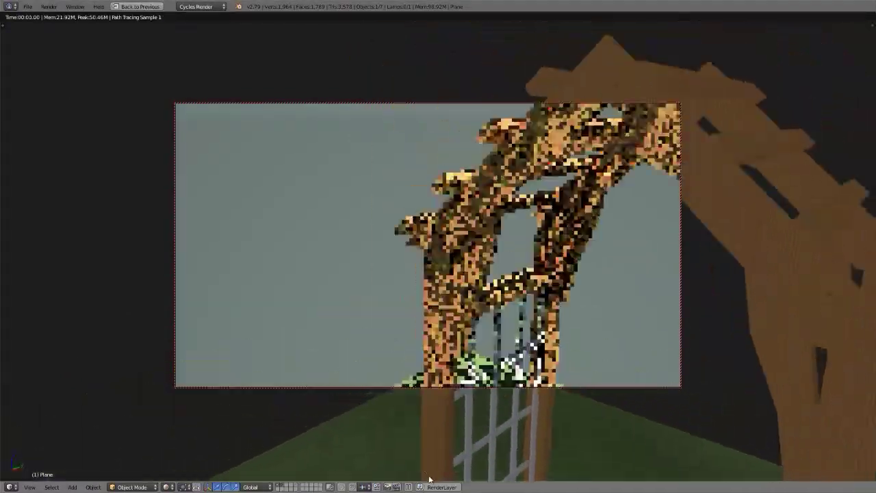
pyautogui.moveTo(460, 205); pyautogui.dragTo(246, 227, button='middle')
# Orbit and zoom around the arch to a front view, then a higher view showing the grass
pyautogui.scroll(-4, 400, 210)
pyautogui.scroll(3, 233, 226)
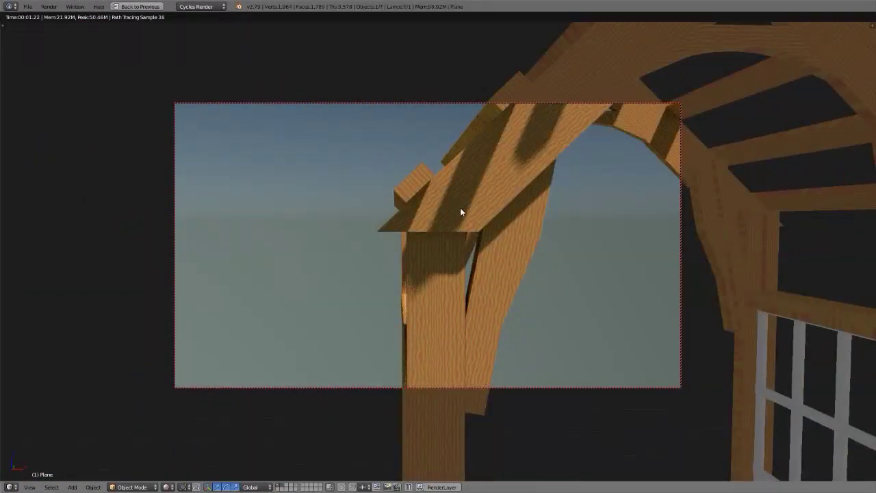
pyautogui.scroll(-3, 397, 209)
pyautogui.moveTo(459, 212); pyautogui.dragTo(375, 210, button='middle')
pyautogui.scroll(-2, 376, 209)
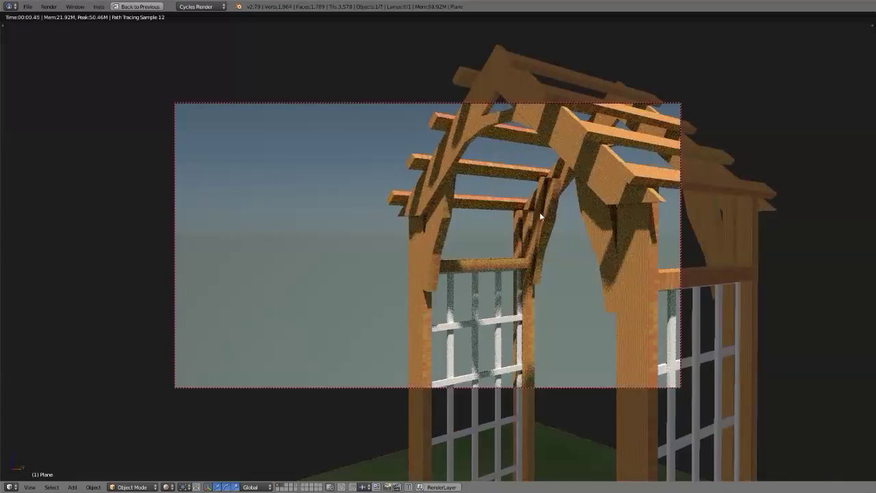
pyautogui.scroll(5, 546, 205)
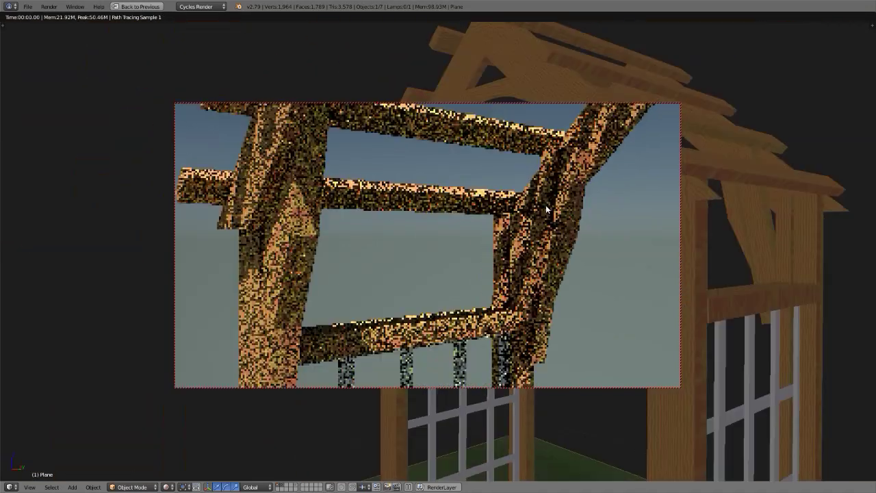
pyautogui.scroll(-5, 546, 205)
pyautogui.moveTo(545, 204); pyautogui.dragTo(469, 299, button='middle')
pyautogui.scroll(3, 401, 217)
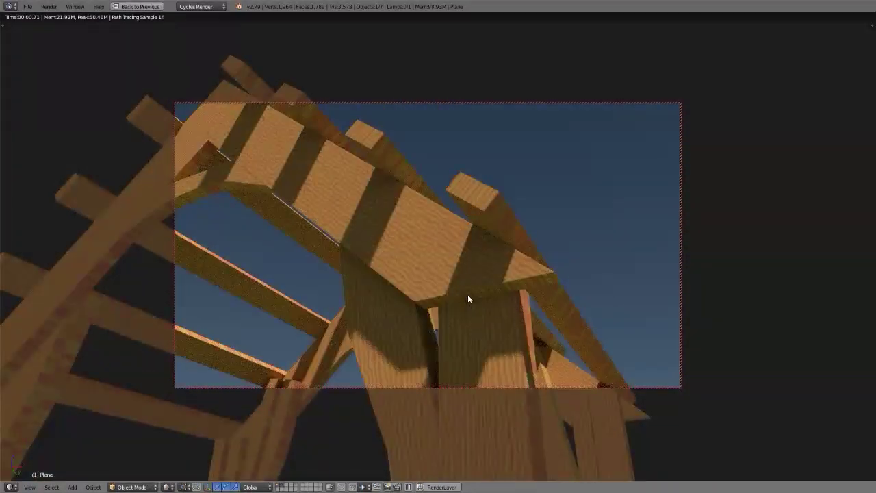
pyautogui.scroll(-4, 469, 299)
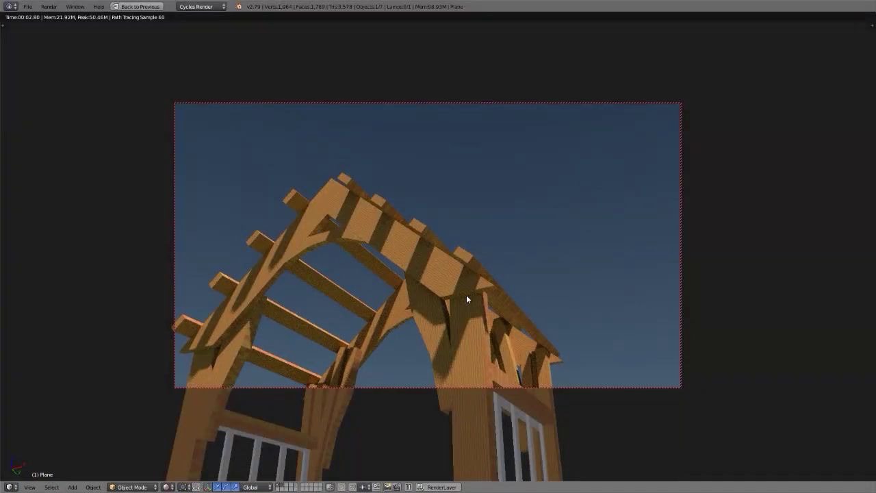
pyautogui.scroll(-4, 466, 295)
pyautogui.moveTo(469, 306); pyautogui.dragTo(540, 303, button='middle')
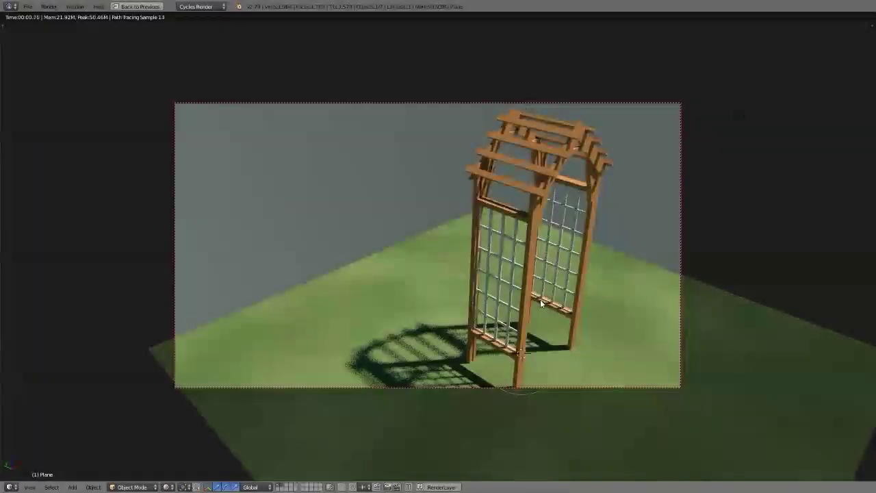
# View the arbor through the scene camera, then bring up the reference photo and reposition its window
pyautogui.press('Home')
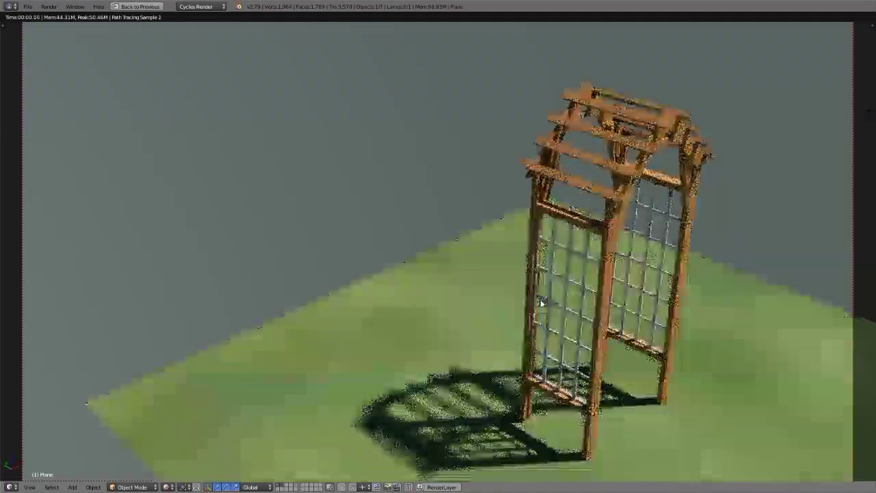
pyautogui.moveTo(540, 302); pyautogui.dragTo(547, 282, button='middle')
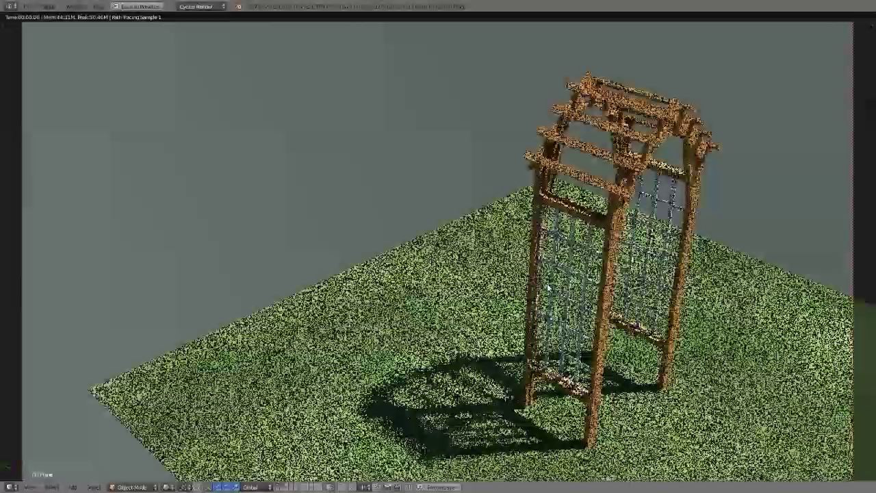
pyautogui.scroll(3, 547, 287)
pyautogui.hotkey('alt', 'Tab')
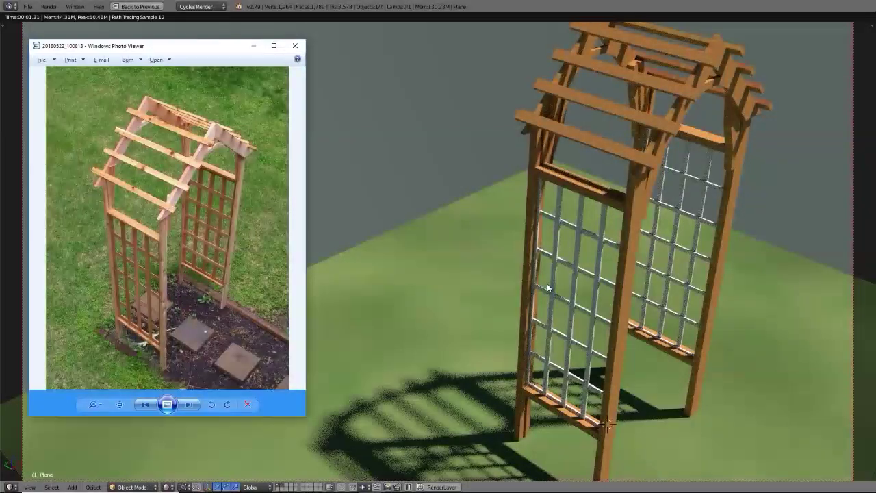
pyautogui.scroll(-2, 547, 288)
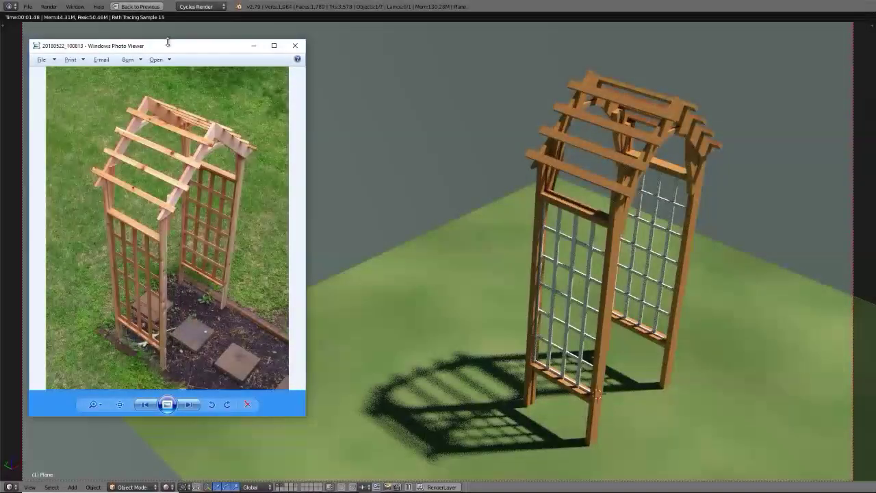
pyautogui.moveTo(168, 42); pyautogui.dragTo(373, 73)
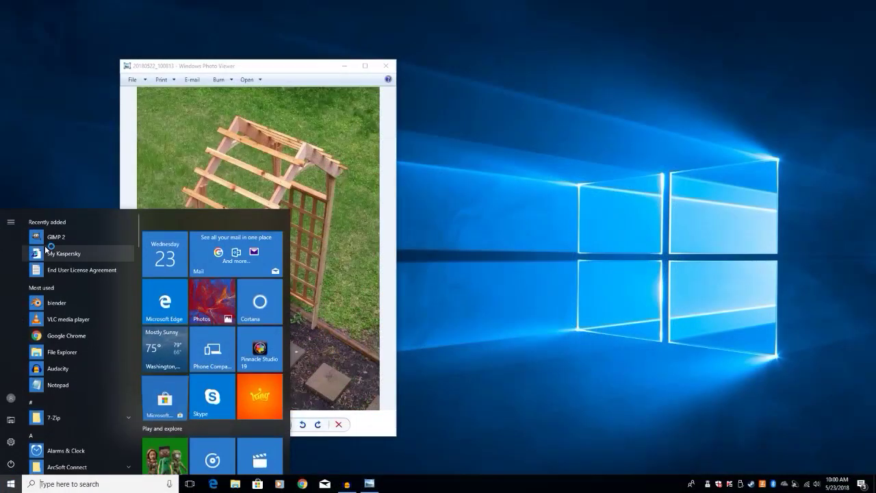
# Launch Blender from the Start menu's Most used list
pyautogui.click(41, 305)
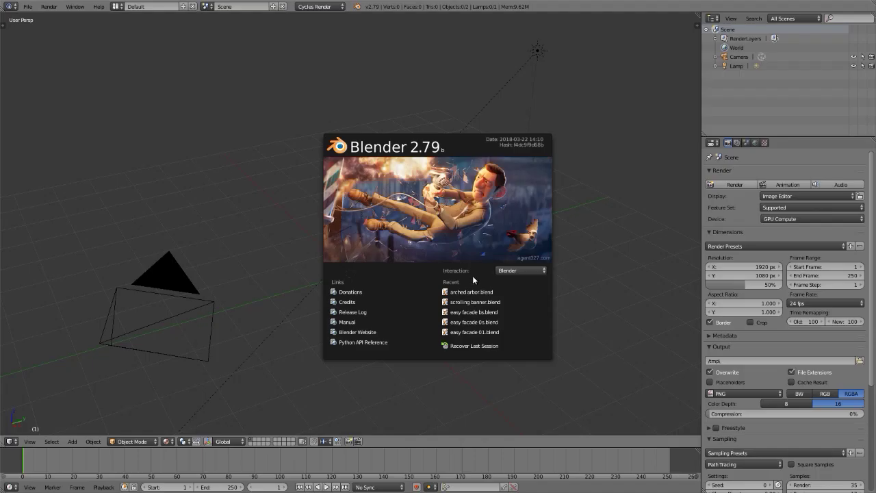
# Open 'arched arbor.blend' from Recent, preview it in Cycles rendered shading, then return to solid
pyautogui.click(477, 291)
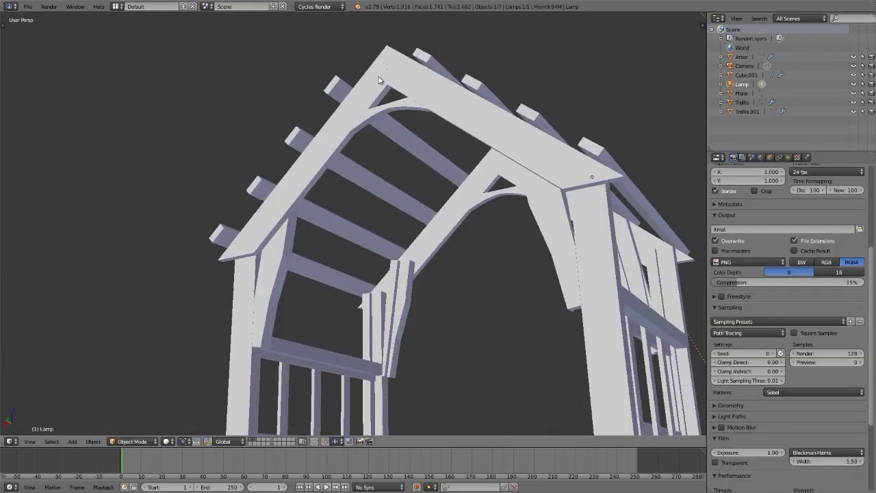
pyautogui.scroll(-5, 380, 80)
pyautogui.moveTo(380, 80); pyautogui.dragTo(399, 162, button='middle')
pyautogui.scroll(-3, 397, 163)
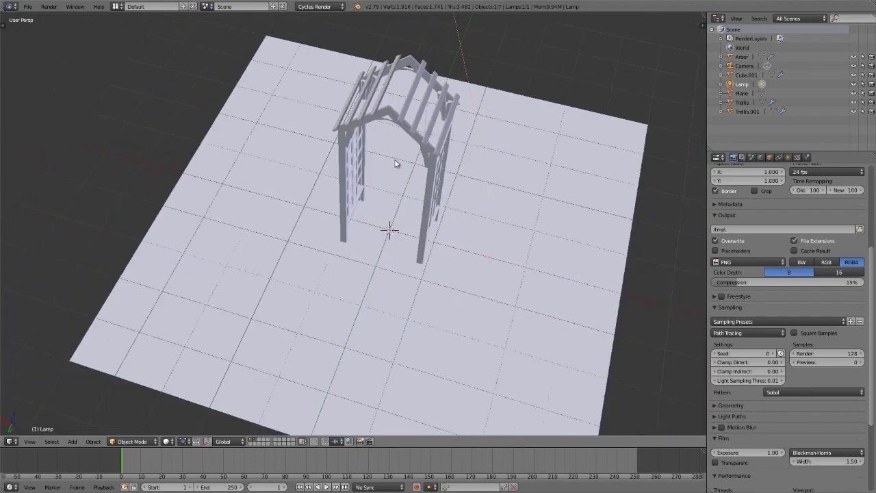
pyautogui.hotkey('shift', 'z')
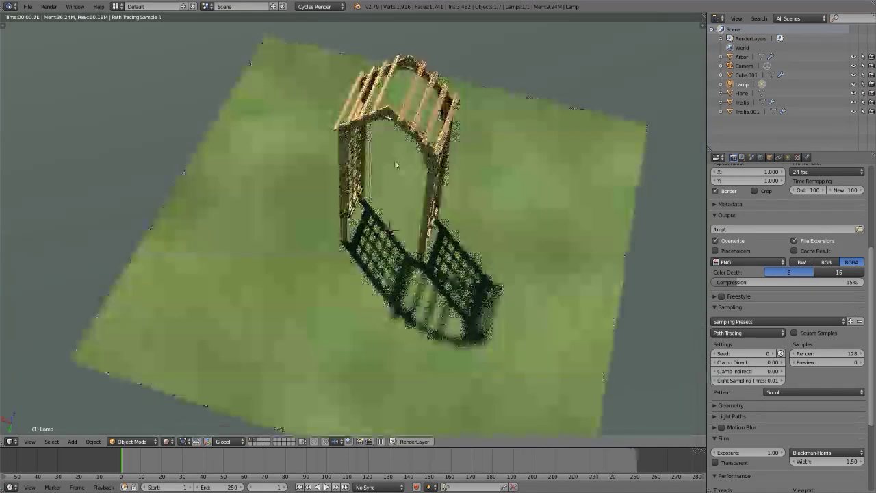
pyautogui.moveTo(421, 115); pyautogui.dragTo(472, 274, button='middle')
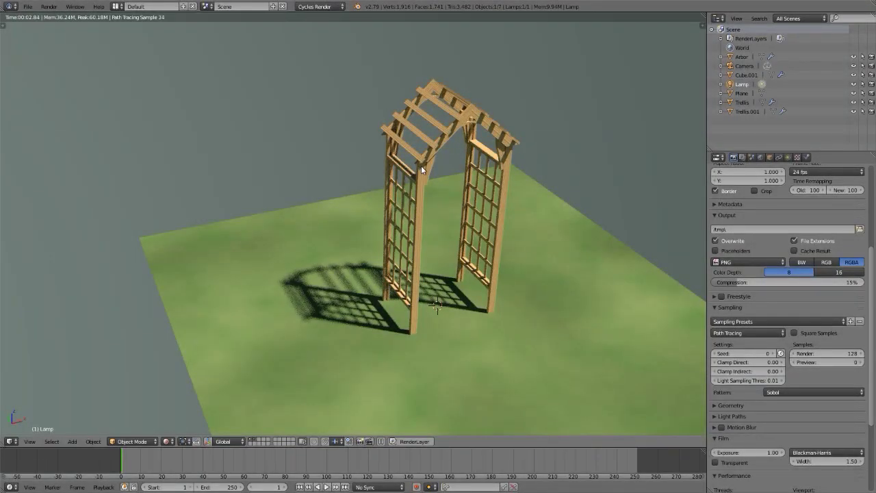
pyautogui.hotkey('shift', 'z')
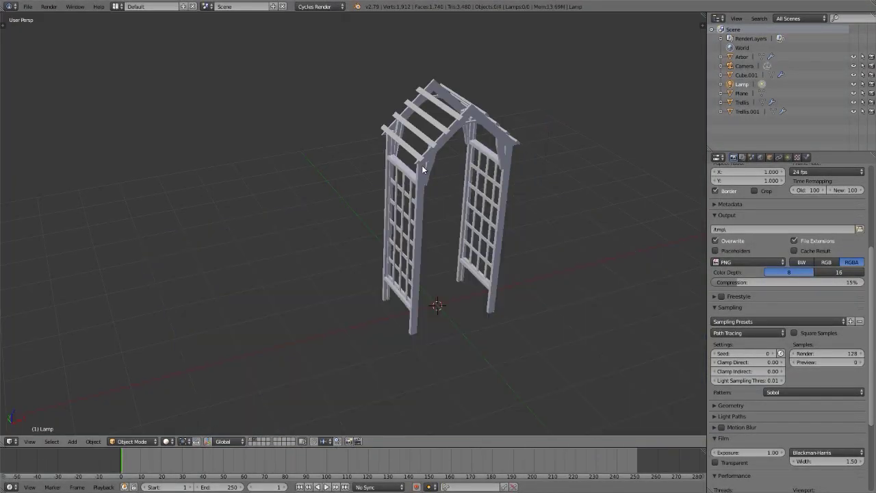
# Move all arbor objects to layer 2 and display layer 3 with the ground
pyautogui.press('a')
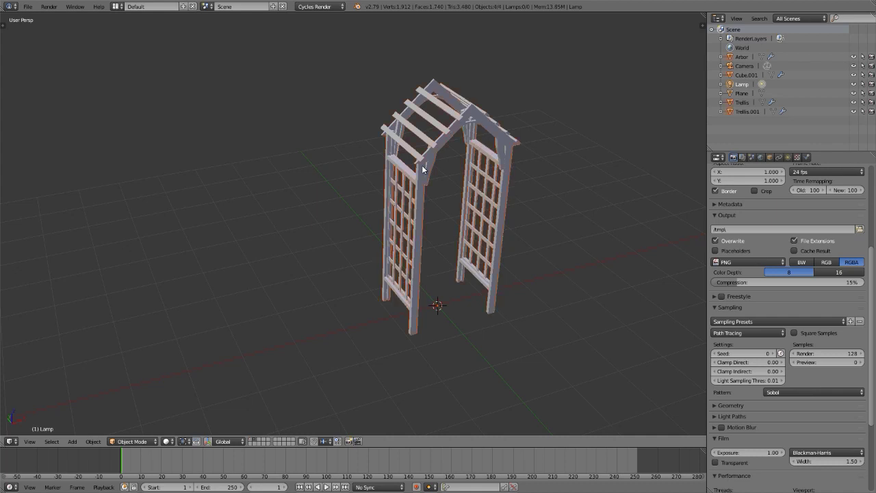
pyautogui.press('m')
pyautogui.press('2')
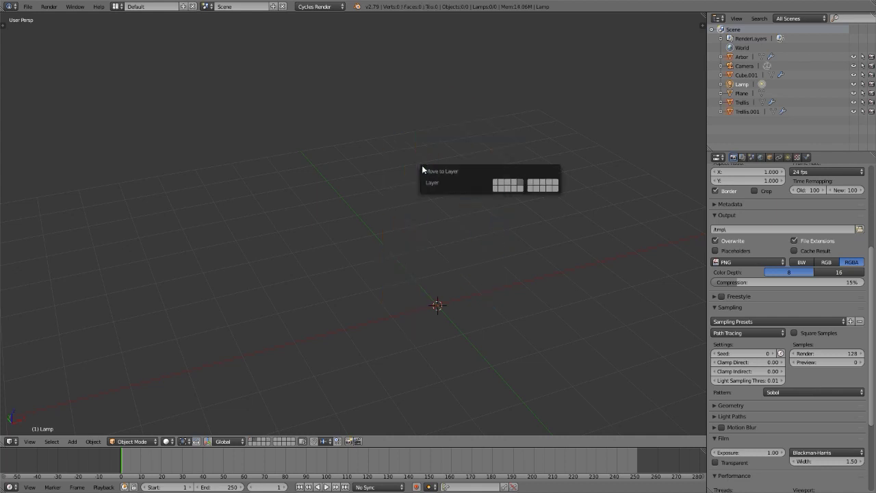
pyautogui.press('3')
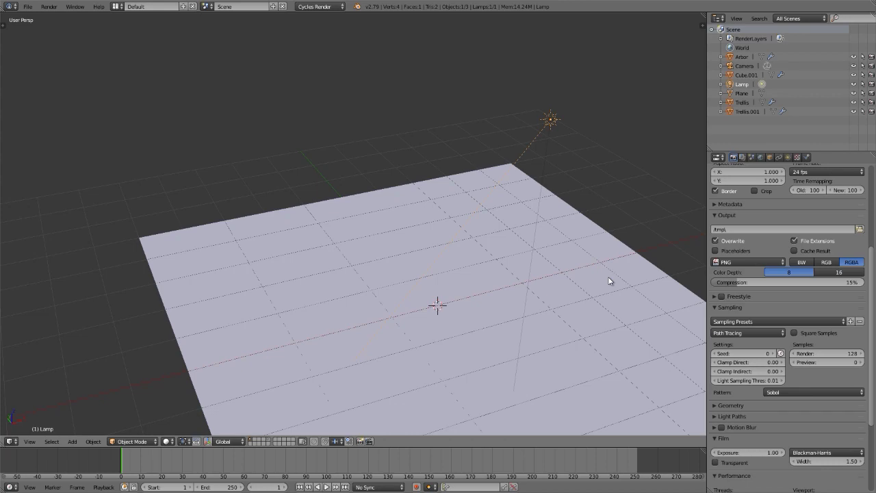
pyautogui.press('a')
# Preview the grass plane in Cycles rendered mode and compare it with the reference photo
pyautogui.moveTo(474, 254); pyautogui.dragTo(348, 192, button='middle')
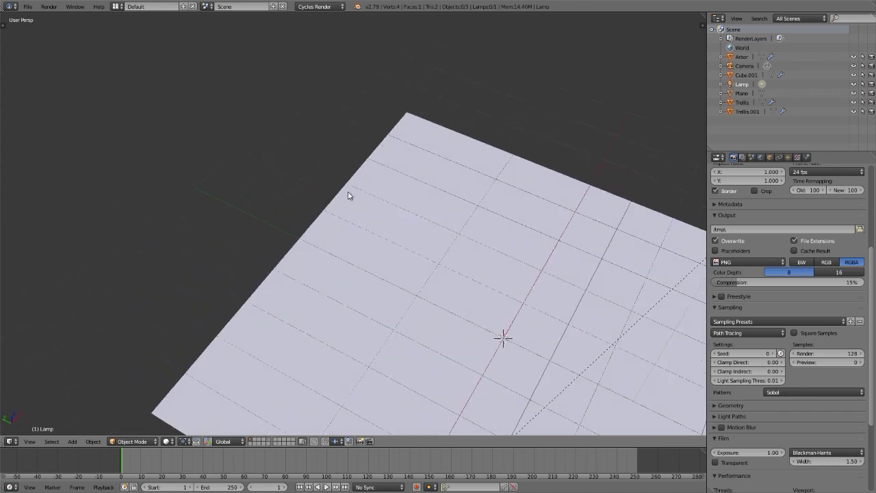
pyautogui.scroll(-3, 401, 235)
pyautogui.scroll(6, 396, 241)
pyautogui.scroll(-3, 395, 241)
pyautogui.moveTo(423, 224); pyautogui.dragTo(379, 197, button='middle')
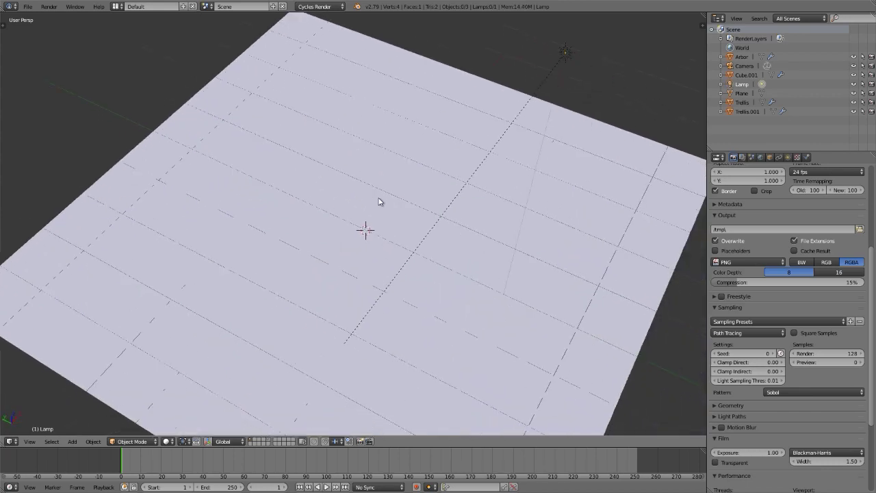
pyautogui.hotkey('shift', 'z')
pyautogui.scroll(-4, 378, 202)
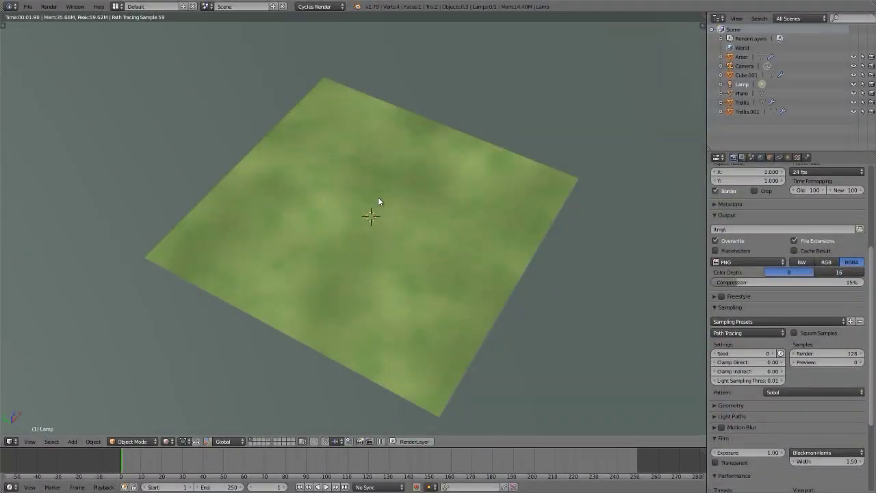
pyautogui.hotkey('alt', 'Tab')
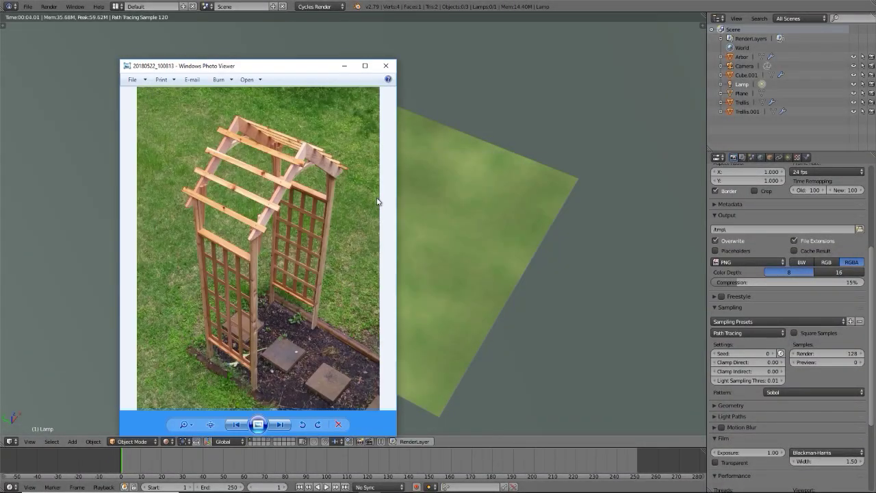
pyautogui.moveTo(273, 71); pyautogui.dragTo(230, 46)
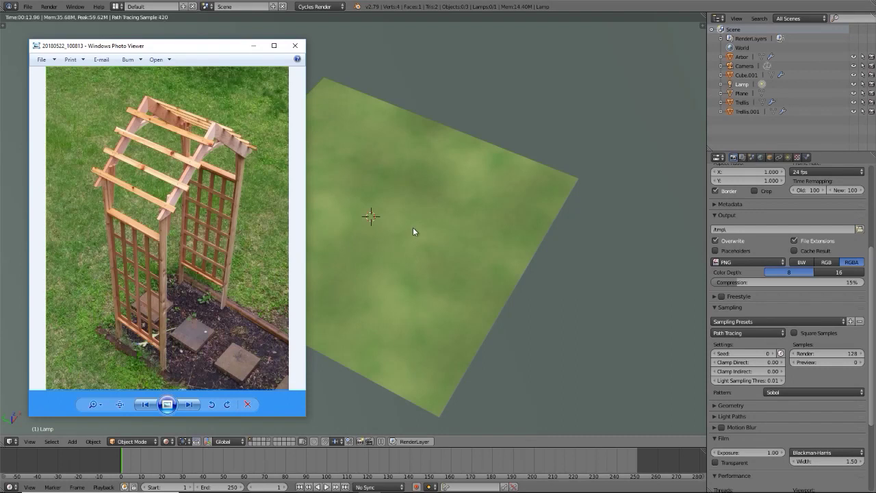
pyautogui.hotkey('alt', 'Tab')
# Switch to an empty layer in solid shading and bring up the Add > Mesh menu
pyautogui.press('2')
pyautogui.hotkey('shift', 'z')
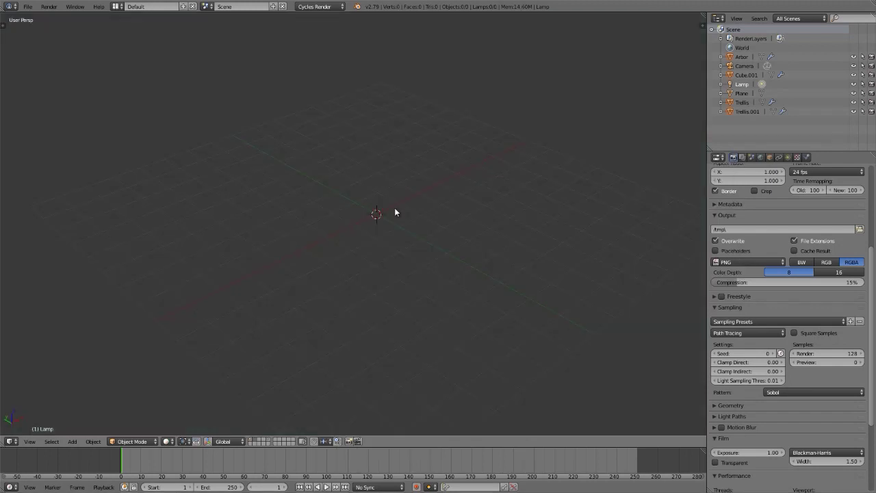
pyautogui.hotkey('shift', 'a')
pyautogui.moveTo(395, 210)
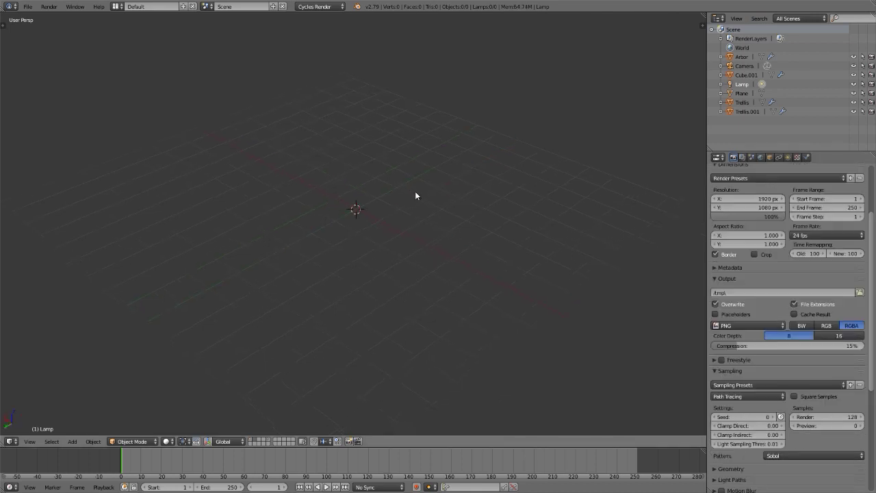
pyautogui.hotkey('alt', 'Tab')
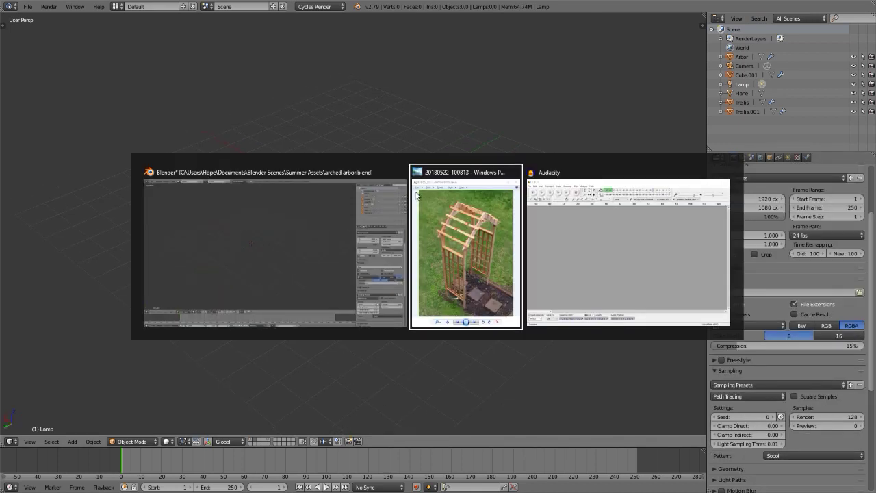
pyautogui.hotkey('alt', 'Tab')
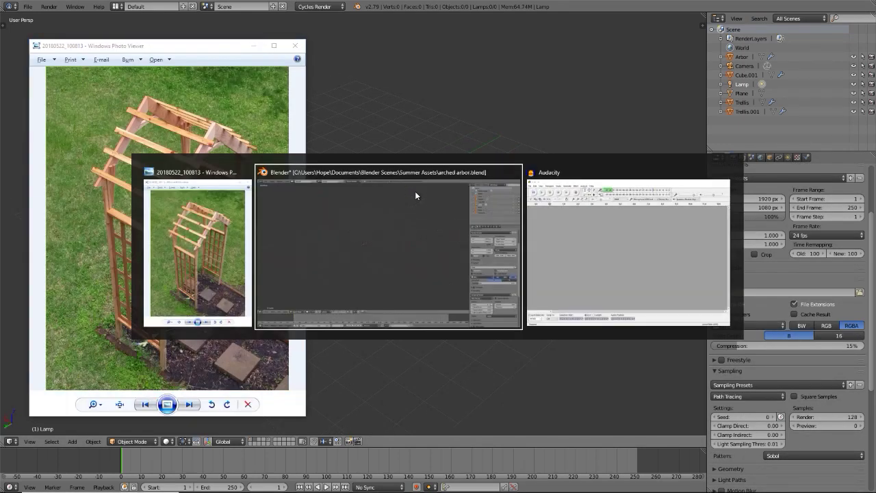
pyautogui.hotkey('shift', 'a')
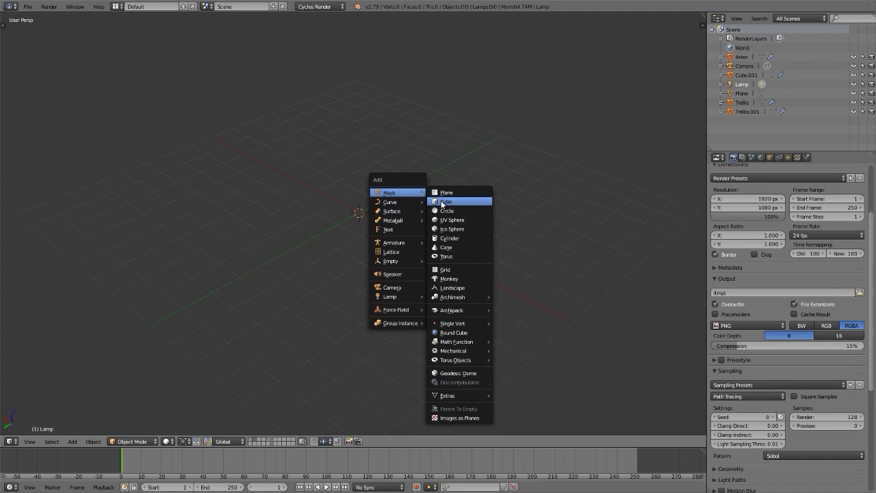
# Add a cube to the empty layer, enter Edit Mode and enable the rotate manipulator
pyautogui.click(441, 202)
pyautogui.hotkey('alt', 'Tab')
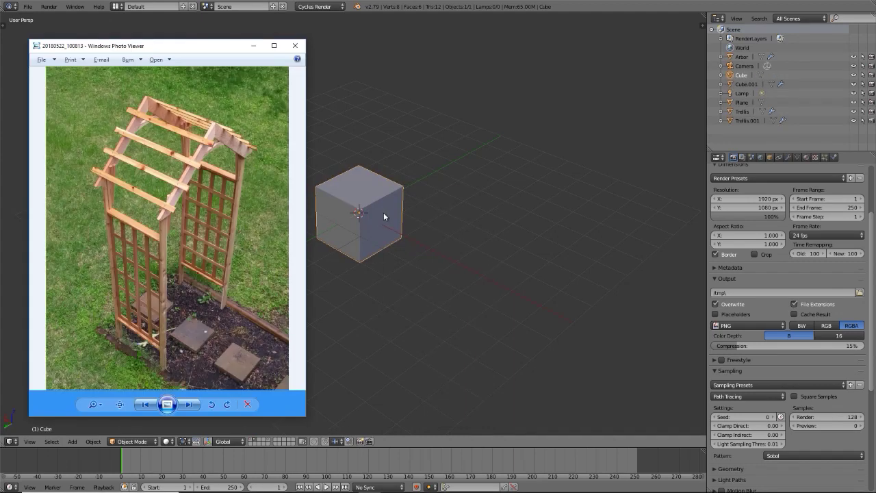
pyautogui.hotkey('alt', 'Tab')
pyautogui.press('Tab')
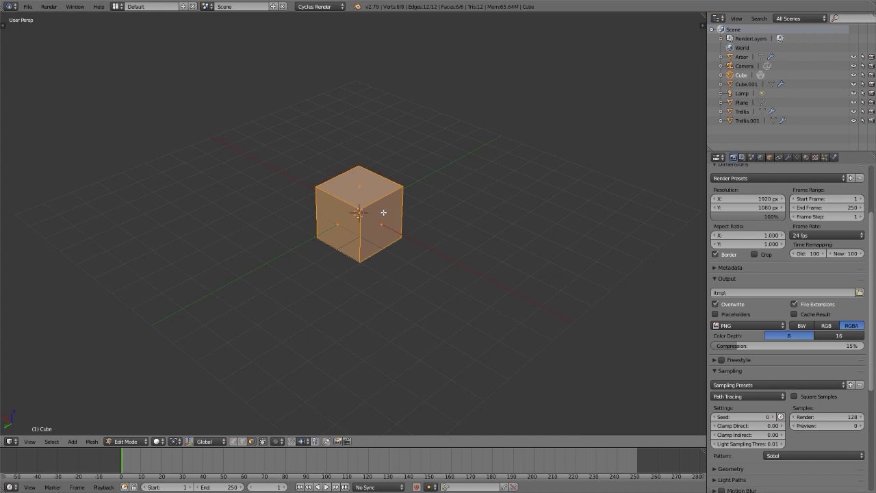
pyautogui.hotkey('ctrl', 'space')
# Orbit to square-on and top views of the cube and begin a loop cut
pyautogui.moveTo(383, 213); pyautogui.dragTo(193, 208, button='middle')
pyautogui.moveTo(442, 241); pyautogui.dragTo(409, 250, button='middle')
pyautogui.scroll(6, 409, 250)
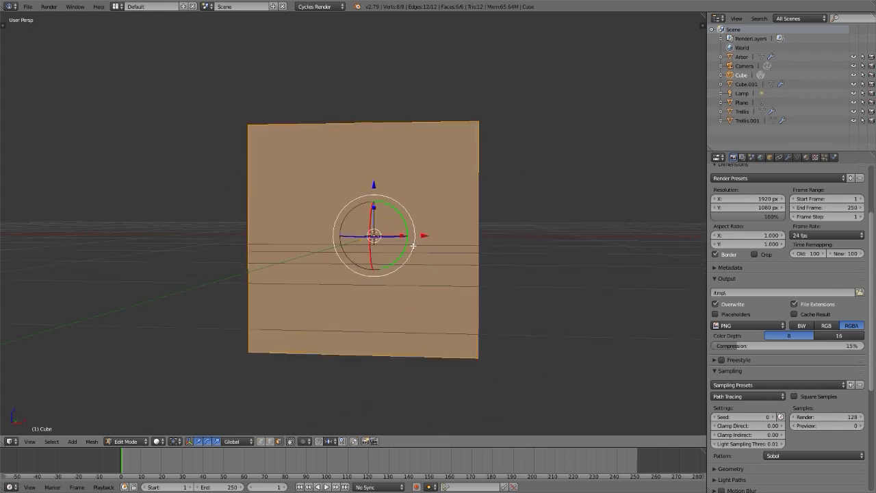
pyautogui.moveTo(413, 246); pyautogui.dragTo(422, 245, button='middle')
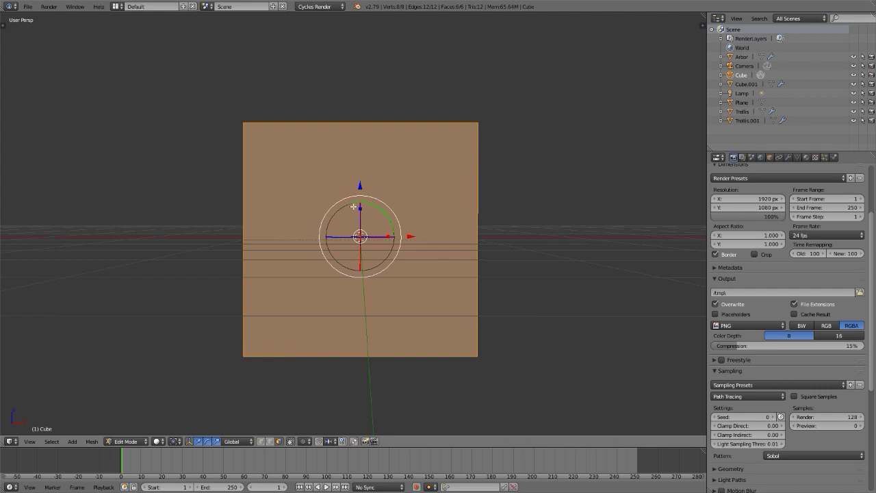
pyautogui.moveTo(358, 260); pyautogui.dragTo(332, 290, button='middle')
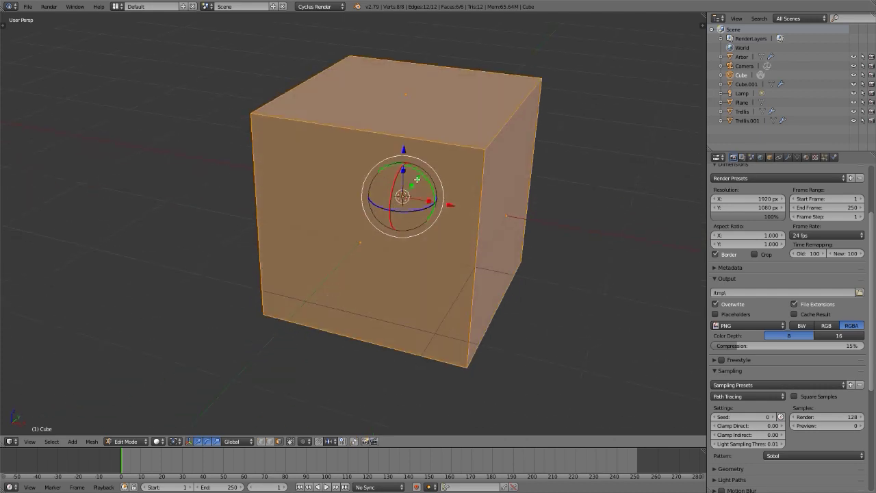
pyautogui.scroll(-3, 461, 110)
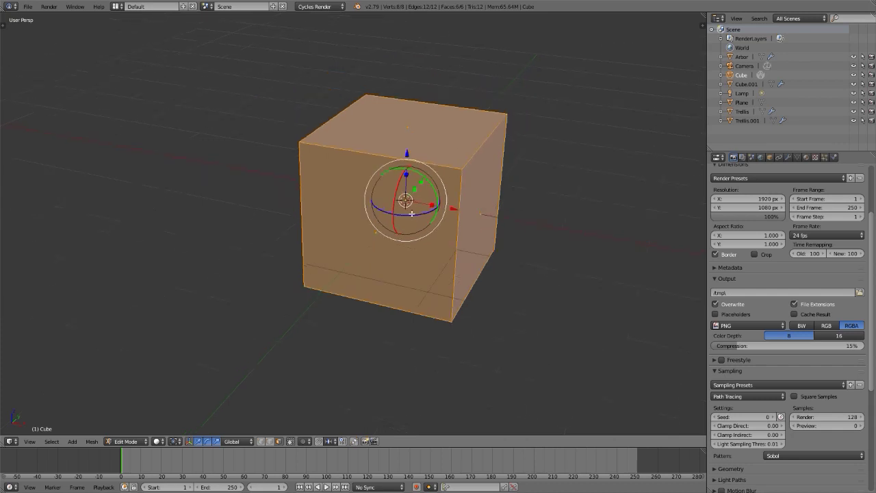
pyautogui.hotkey('ctrl', 'r')
# Place a centred vertical loop cut, then delete the cube's two bottom faces
pyautogui.click(391, 173)
pyautogui.rightClick(423, 175)
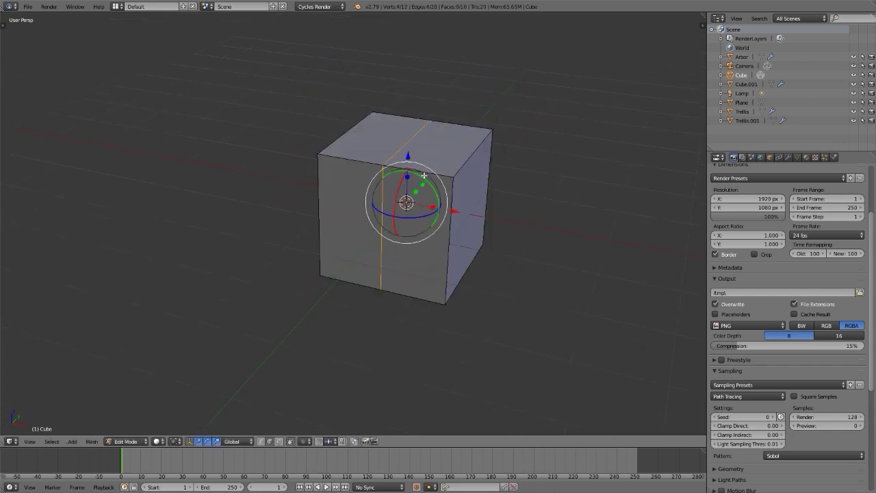
pyautogui.hotkey('ctrl', 'Tab')
pyautogui.click(395, 195)
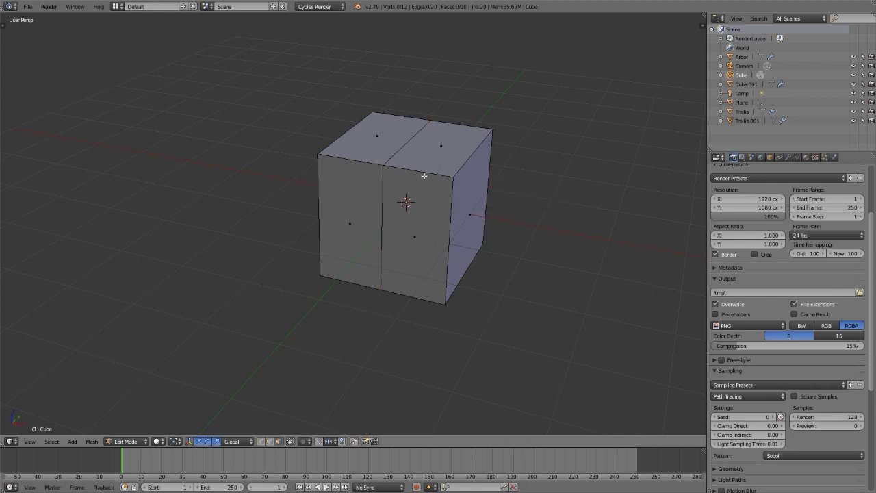
pyautogui.moveTo(396, 195); pyautogui.dragTo(431, 171, button='middle')
pyautogui.rightClick(448, 336)
pyautogui.keyDown('shift'); pyautogui.rightClick(396, 339); pyautogui.keyUp('shift')
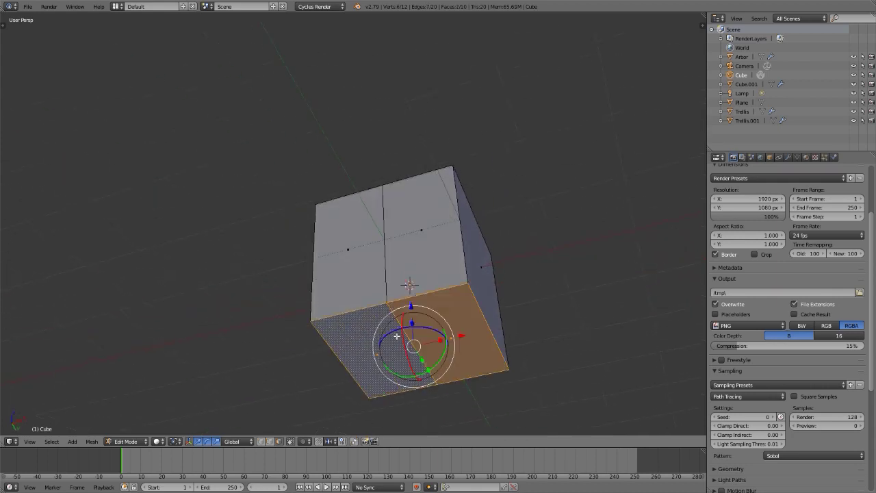
pyautogui.press('x')
pyautogui.press('f')
# Raise the top middle edge about 0.69 units into a gable roof peak
pyautogui.moveTo(393, 228); pyautogui.dragTo(380, 322, button='middle')
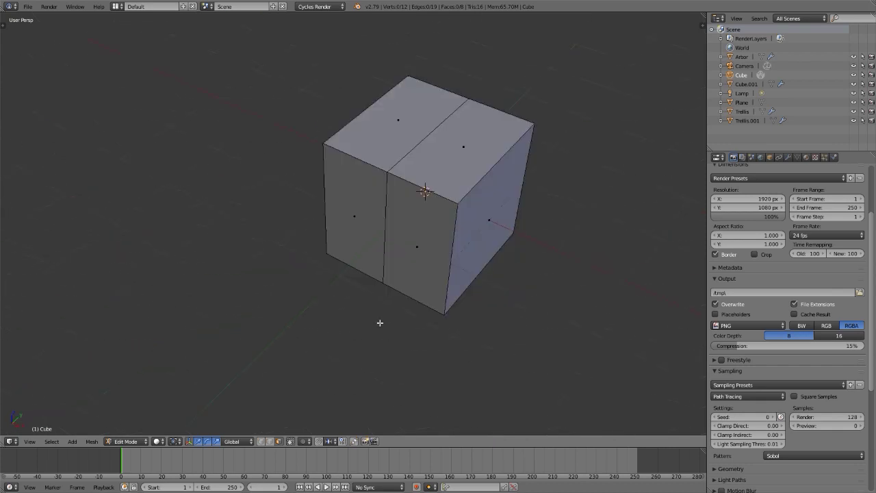
pyautogui.hotkey('ctrl', 'Tab')
pyautogui.click(380, 325)
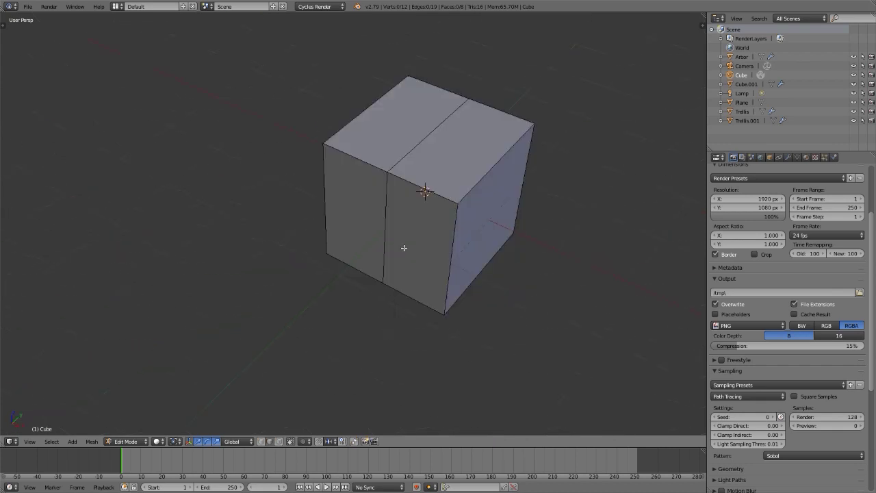
pyautogui.rightClick(434, 123)
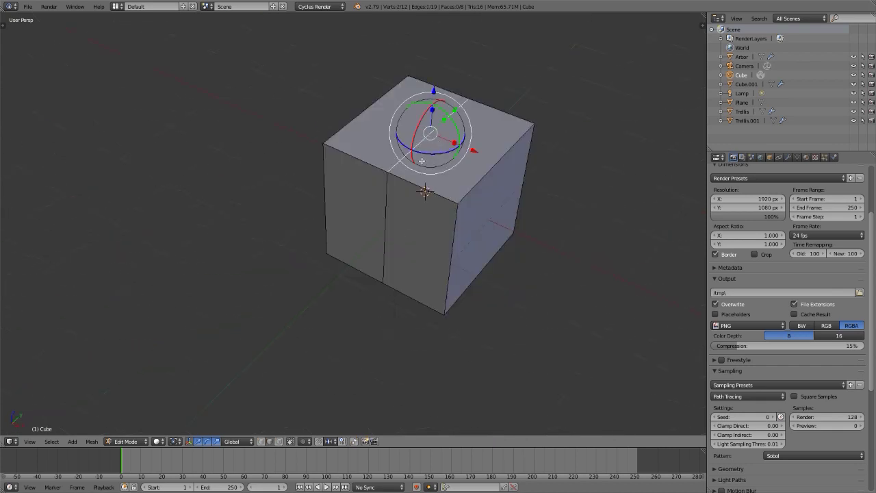
pyautogui.moveTo(424, 161); pyautogui.dragTo(426, 189, button='middle')
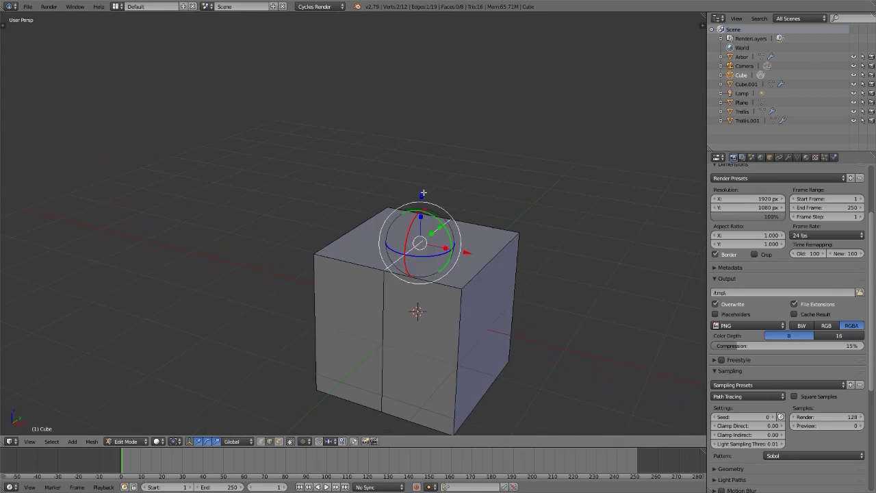
pyautogui.moveTo(423, 193); pyautogui.dragTo(423, 134)
pyautogui.hotkey('alt', 'Tab')
pyautogui.hotkey('alt', 'Tab')
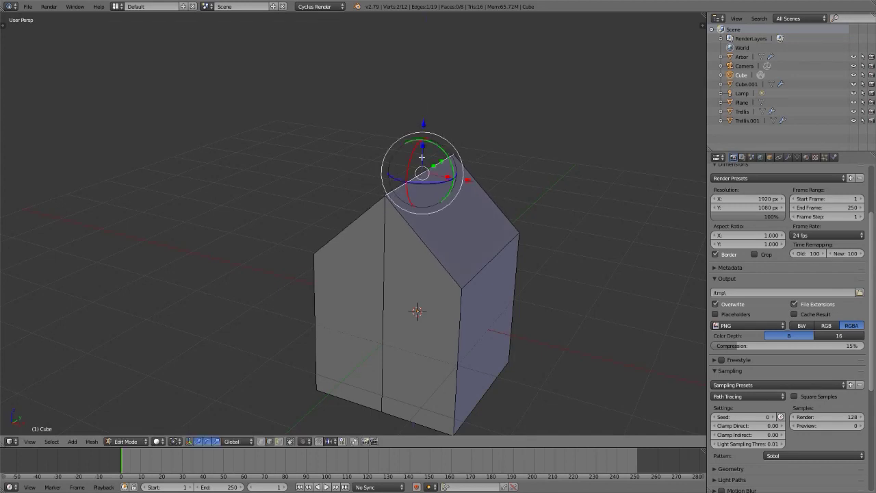
pyautogui.scroll(-3, 422, 236)
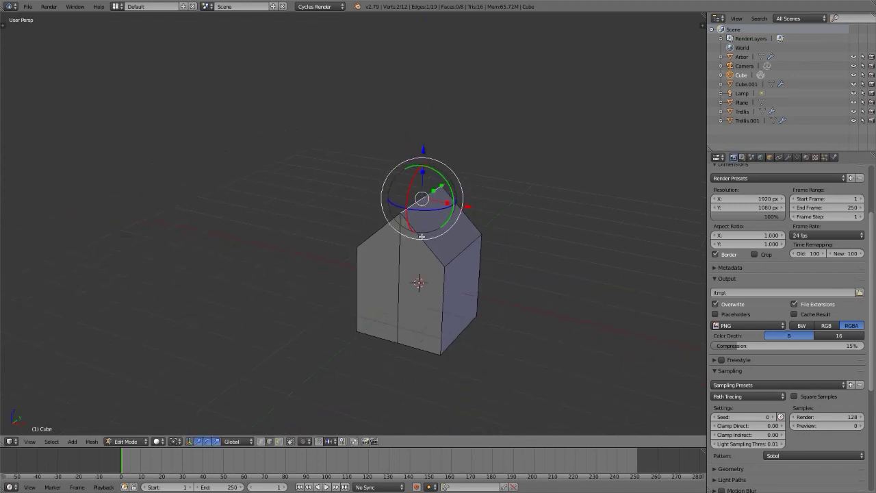
# Select the whole house mesh and move it up 1 unit on Z with 'gz1', then inspect it
pyautogui.press('a')
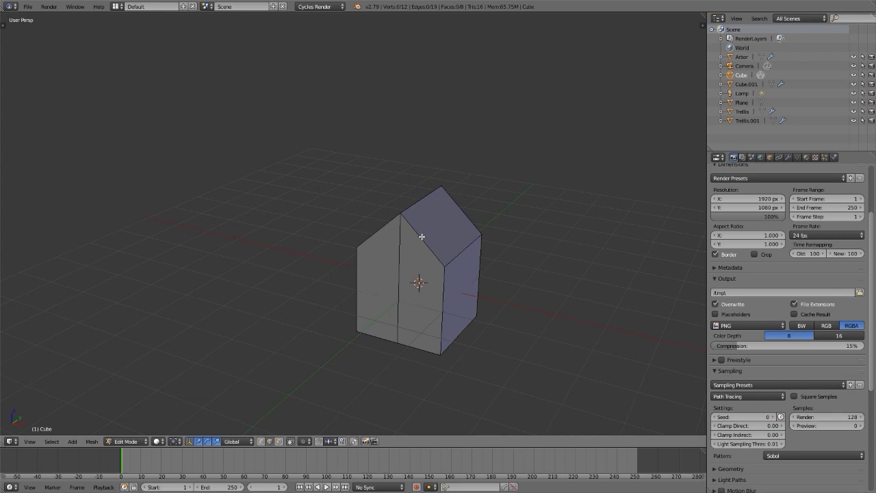
pyautogui.press('a')
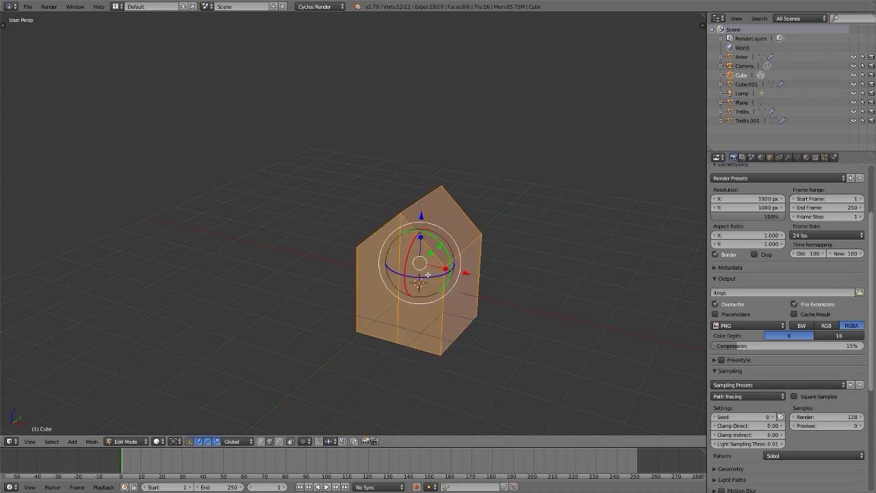
pyautogui.write('gz1')
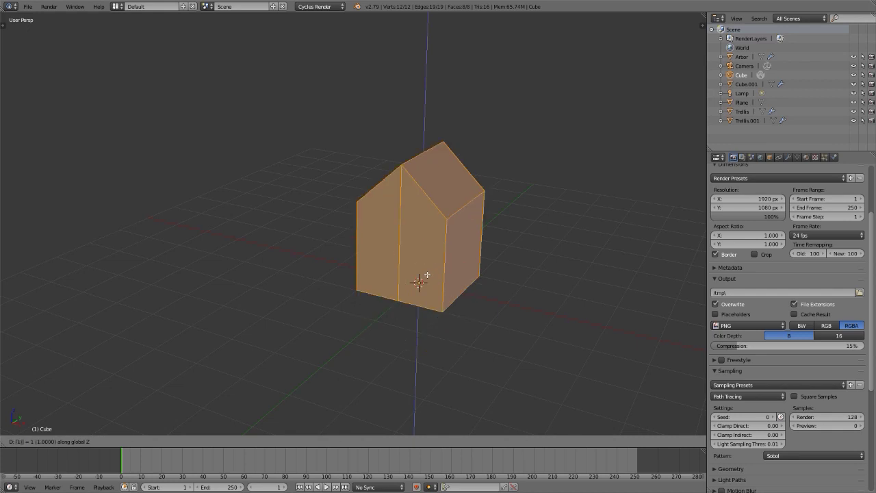
pyautogui.press('Return')
pyautogui.scroll(5, 417, 284)
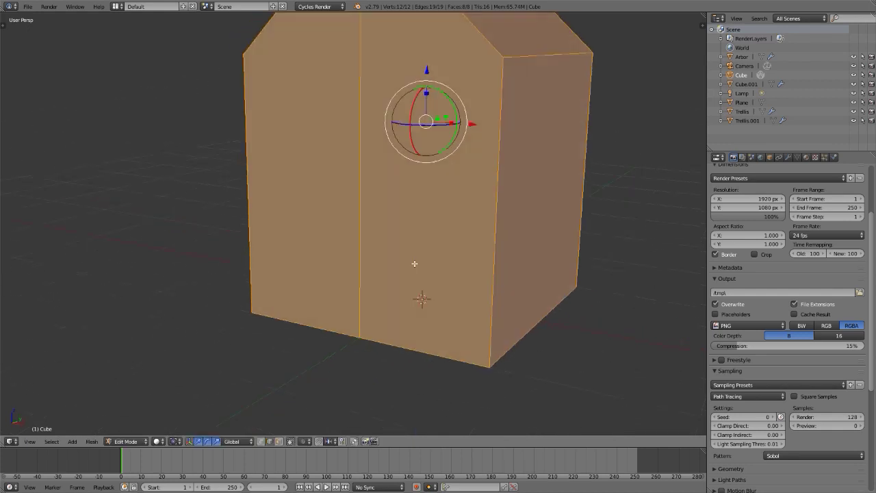
pyautogui.moveTo(412, 260); pyautogui.dragTo(430, 289, button='middle')
pyautogui.scroll(-4, 431, 290)
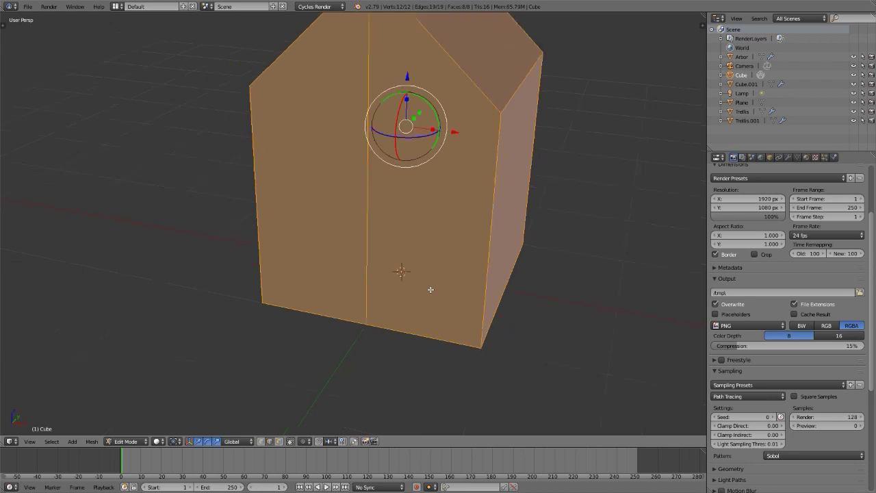
pyautogui.moveTo(431, 289); pyautogui.dragTo(405, 271, button='middle')
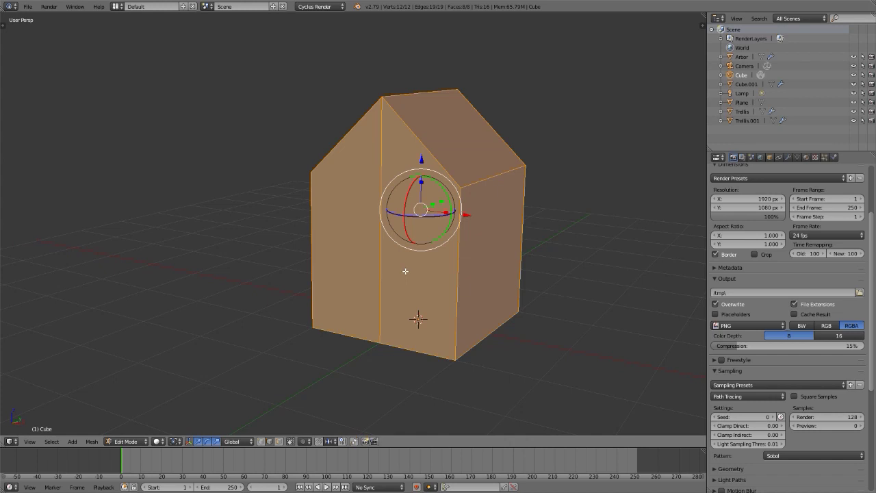
pyautogui.hotkey('ctrl', 'Tab')
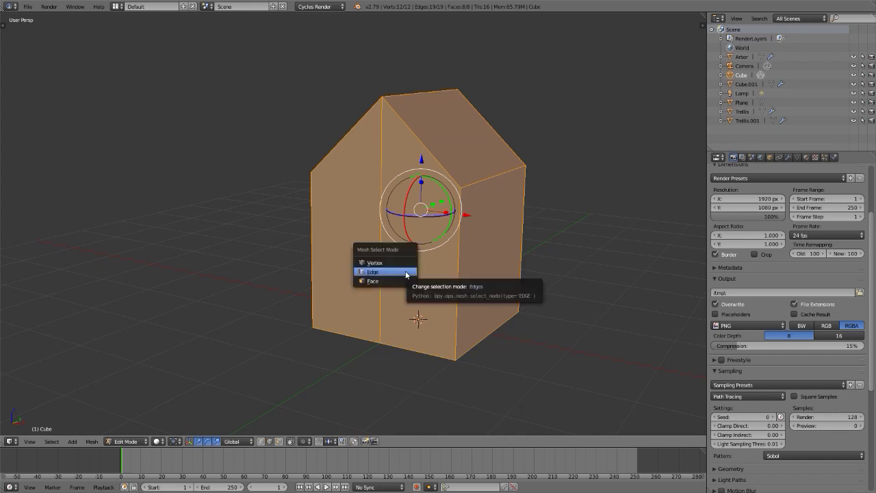
# Select both roof slope faces and drag them up about 1.52 units along Z
pyautogui.click(373, 281)
pyautogui.rightClick(435, 99)
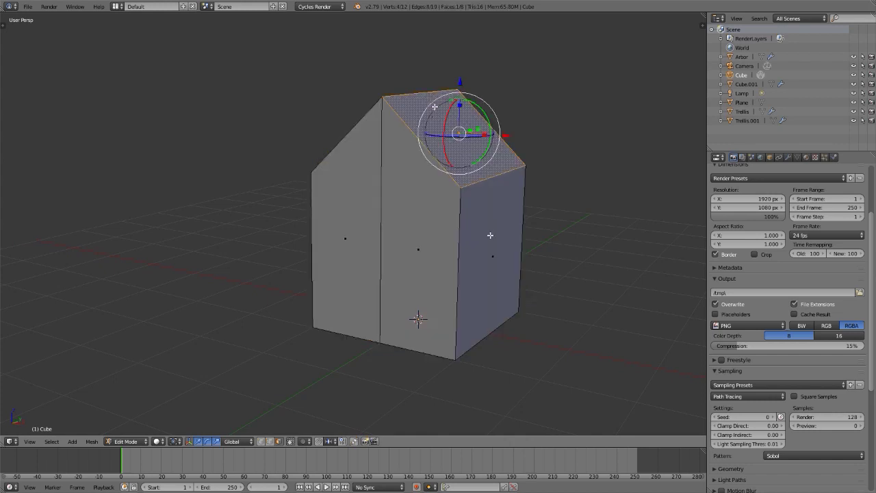
pyautogui.scroll(-3, 439, 200)
pyautogui.moveTo(440, 199); pyautogui.dragTo(404, 173, button='middle')
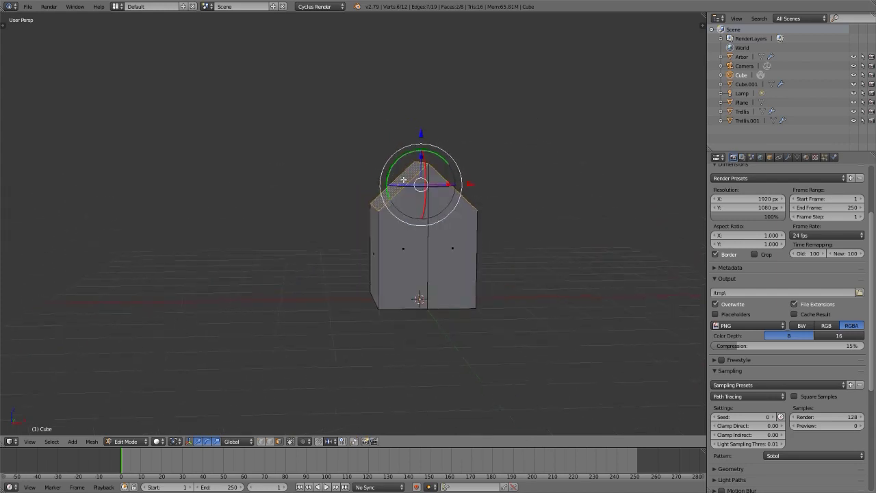
pyautogui.keyDown('shift'); pyautogui.rightClick(404, 170); pyautogui.keyUp('shift')
pyautogui.moveTo(423, 132); pyautogui.dragTo(422, 66)
pyautogui.hotkey('alt', 'Tab')
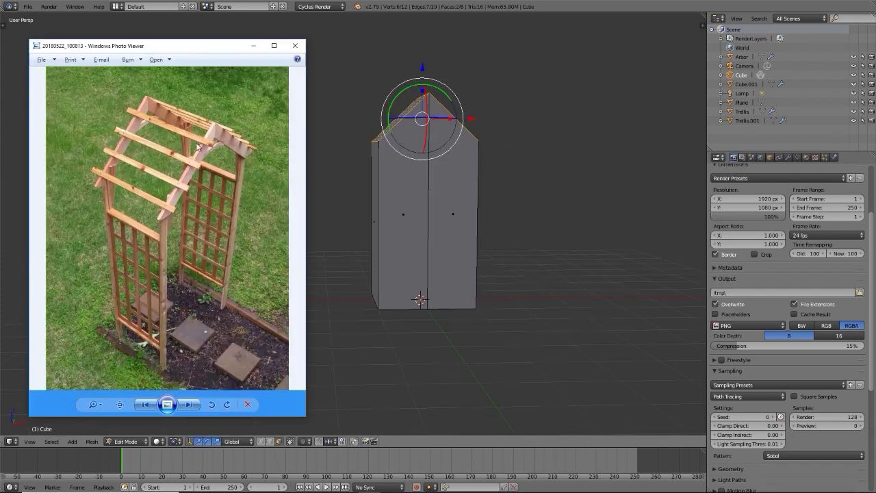
pyautogui.hotkey('alt', 'Tab')
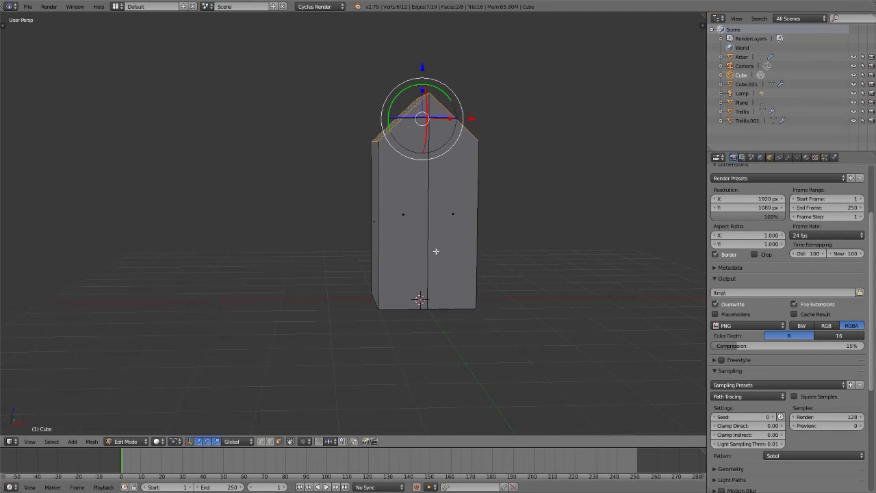
# Scale the selected roof faces by 0 along the Z axis
pyautogui.moveTo(206, 209); pyautogui.dragTo(351, 258, button='middle')
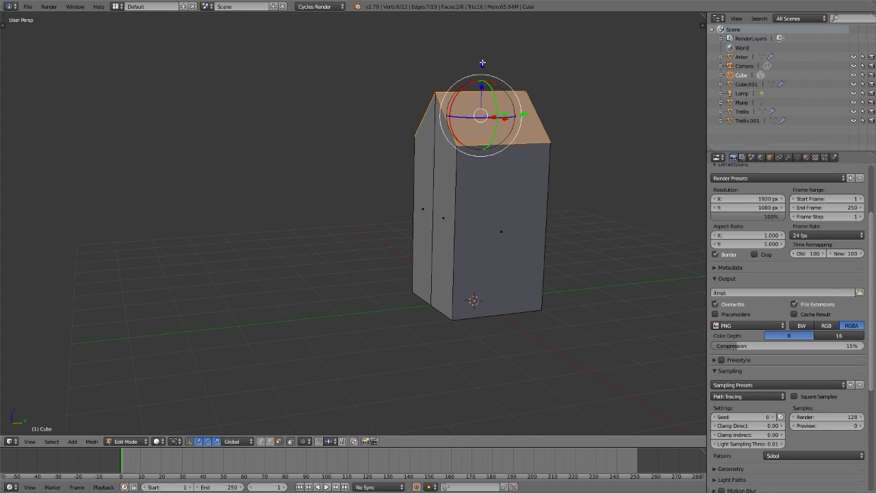
pyautogui.press('s')
pyautogui.press('z')
pyautogui.press('0')
pyautogui.press('Return')
pyautogui.moveTo(505, 280); pyautogui.dragTo(465, 268, button='middle')
# Scale the whole house-shaped mesh much narrower along X into a slim post
pyautogui.press('a')
pyautogui.press('a')
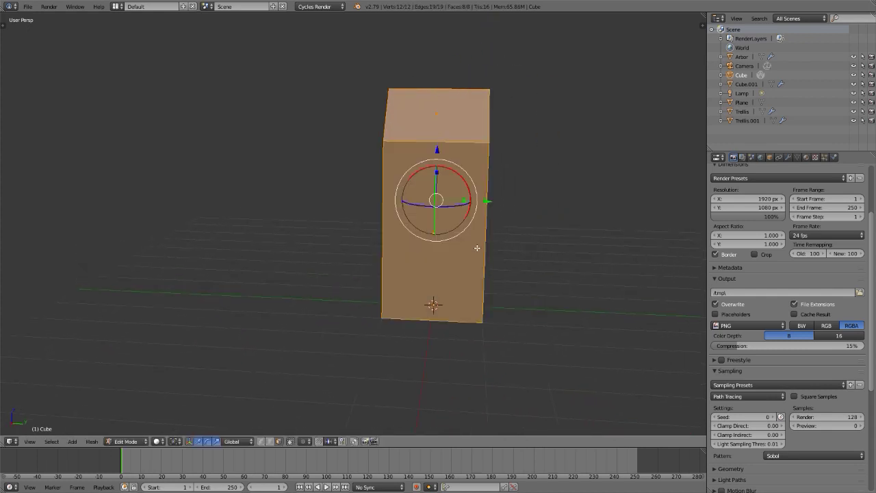
pyautogui.press('s')
pyautogui.press('x')
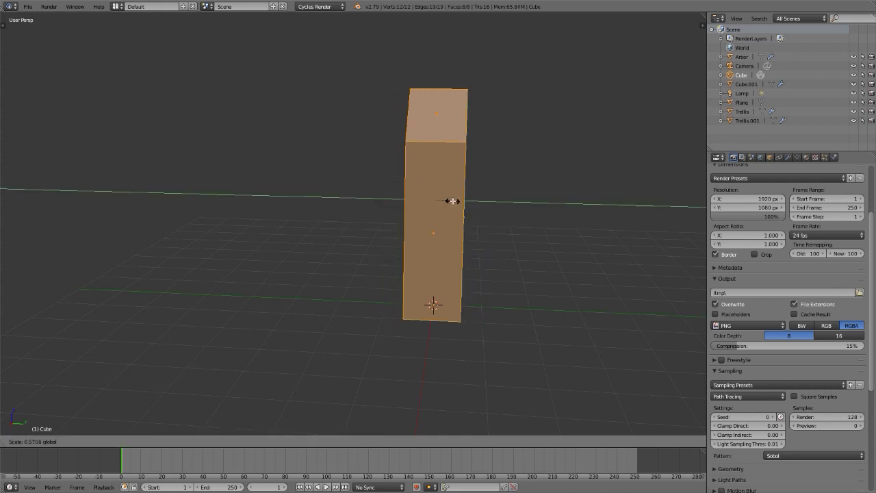
pyautogui.click(453, 201)
pyautogui.moveTo(438, 300); pyautogui.dragTo(482, 237, button='middle')
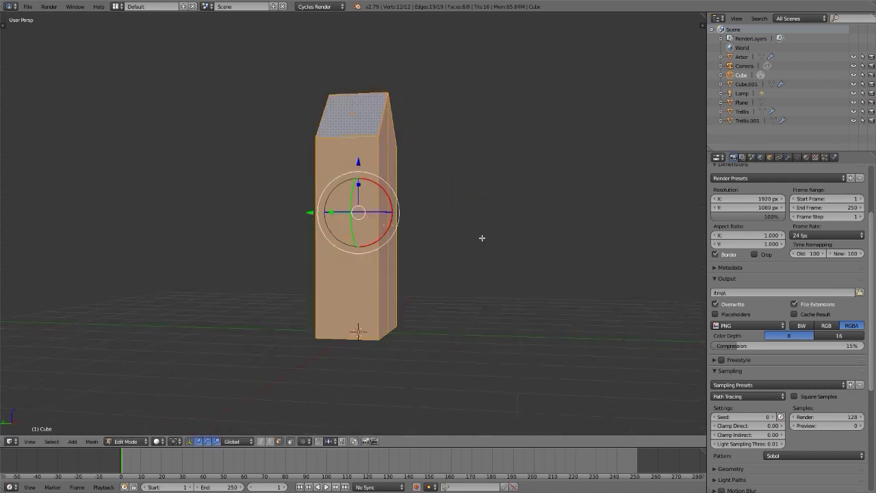
pyautogui.hotkey('alt', 'Tab')
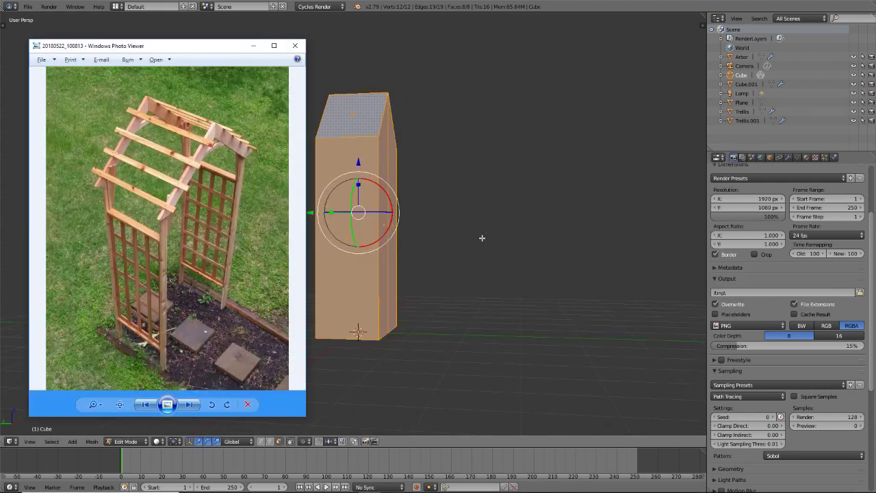
pyautogui.hotkey('alt', 'Tab')
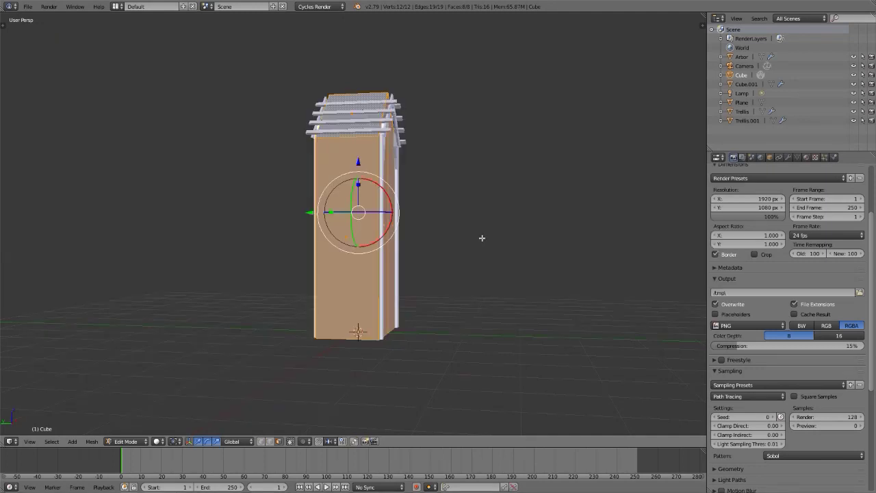
# Select the post's left, front and right side faces plus the right roof slope
pyautogui.moveTo(388, 216)
pyautogui.mouseDown(button='middle')
pyautogui.moveTo(251, 242)
pyautogui.moveTo(386, 203)
pyautogui.mouseUp(button='middle')
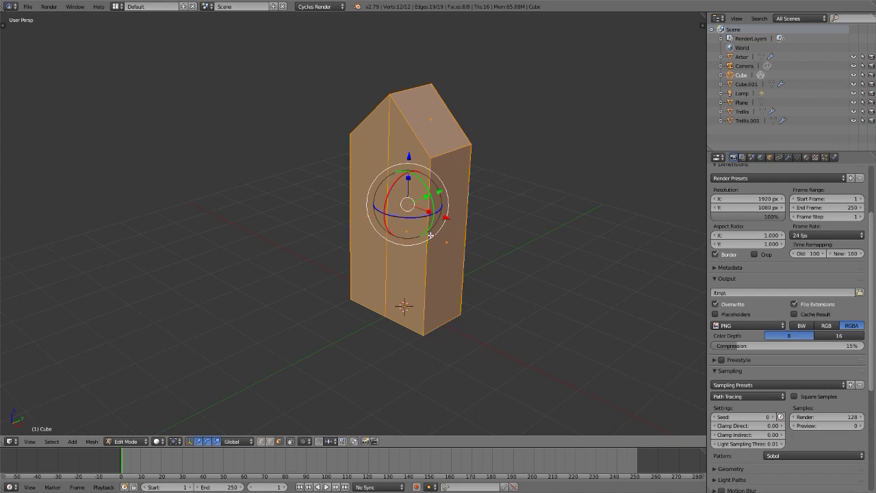
pyautogui.moveTo(429, 236); pyautogui.dragTo(338, 184, button='middle')
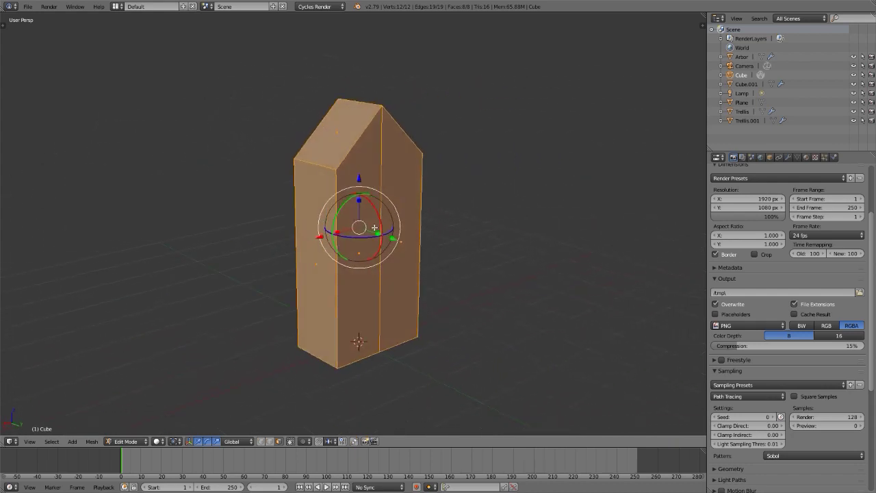
pyautogui.rightClick(338, 183)
pyautogui.keyDown('shift'); pyautogui.rightClick(363, 174); pyautogui.keyUp('shift')
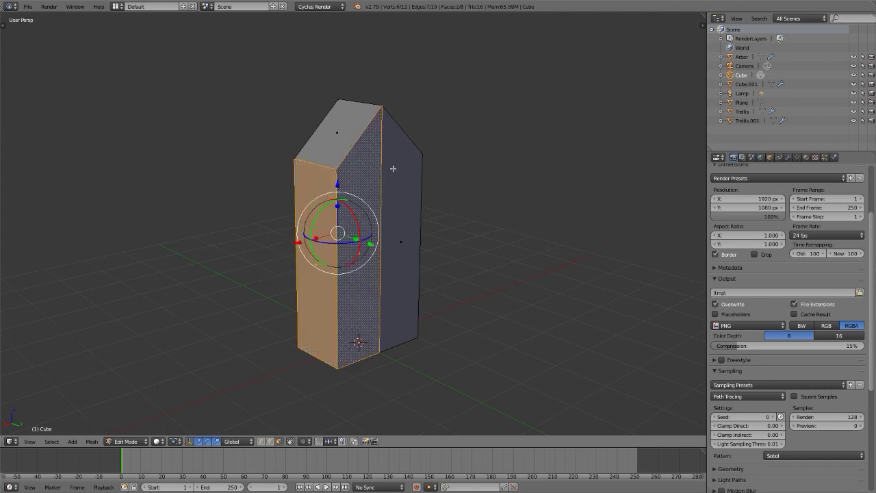
pyautogui.keyDown('shift'); pyautogui.rightClick(399, 182); pyautogui.keyUp('shift')
pyautogui.moveTo(398, 219)
pyautogui.mouseDown(button='middle')
pyautogui.moveTo(421, 213)
pyautogui.moveTo(405, 195)
pyautogui.moveTo(346, 205)
pyautogui.moveTo(438, 205)
pyautogui.moveTo(357, 204)
pyautogui.mouseUp(button='middle')
pyautogui.rightClick(354, 195)
pyautogui.keyDown('shift'); pyautogui.rightClick(417, 184); pyautogui.keyUp('shift')
pyautogui.keyDown('shift'); pyautogui.rightClick(363, 205); pyautogui.keyUp('shift')
pyautogui.keyDown('shift'); pyautogui.rightClick(320, 118); pyautogui.keyUp('shift')
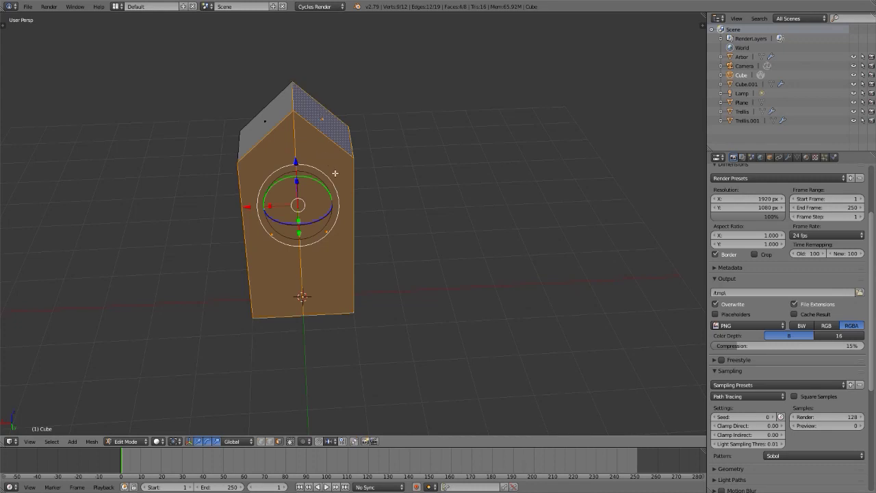
pyautogui.moveTo(336, 174); pyautogui.dragTo(383, 206, button='middle')
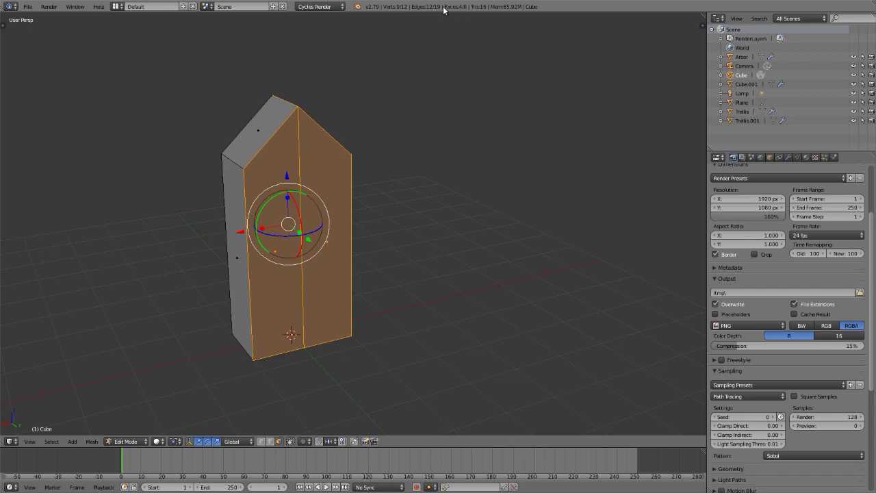
pyautogui.moveTo(315, 177); pyautogui.dragTo(430, 197, button='middle')
# Delete the four selected faces and return to Object Mode
pyautogui.press('x')
pyautogui.click(486, 203)
pyautogui.press('Tab')
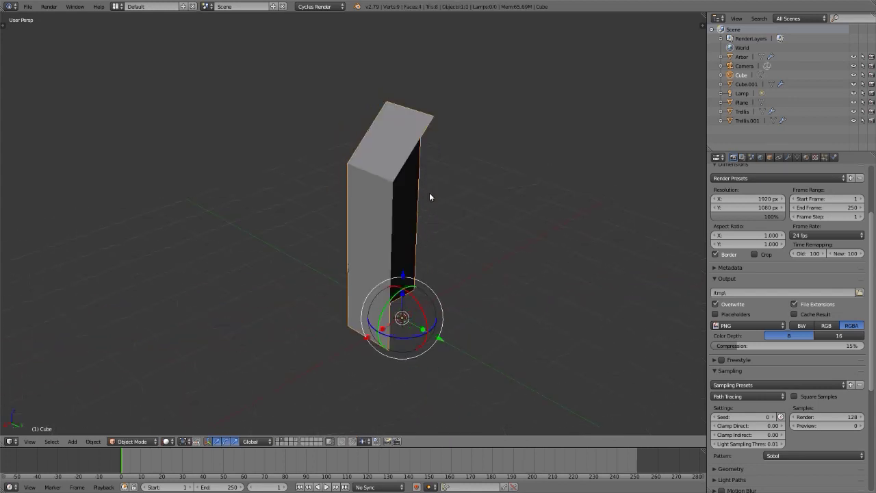
# Make trial duplicates of the Cube post to its left and delete them again
pyautogui.hotkey('shift', 'd')
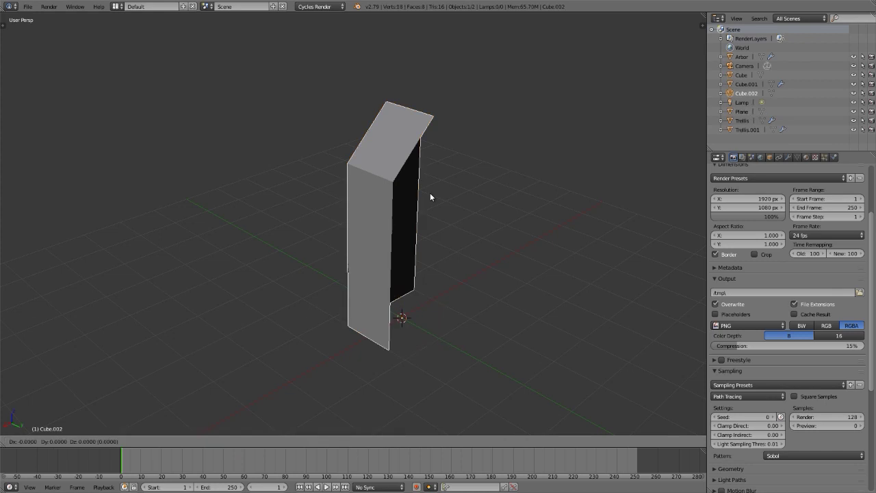
pyautogui.click(209, 136)
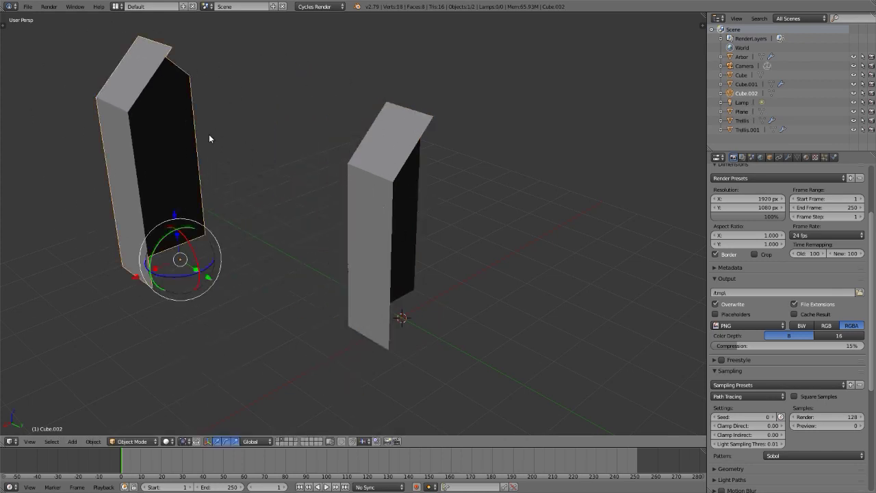
pyautogui.press('x')
pyautogui.click(209, 137)
pyautogui.rightClick(380, 149)
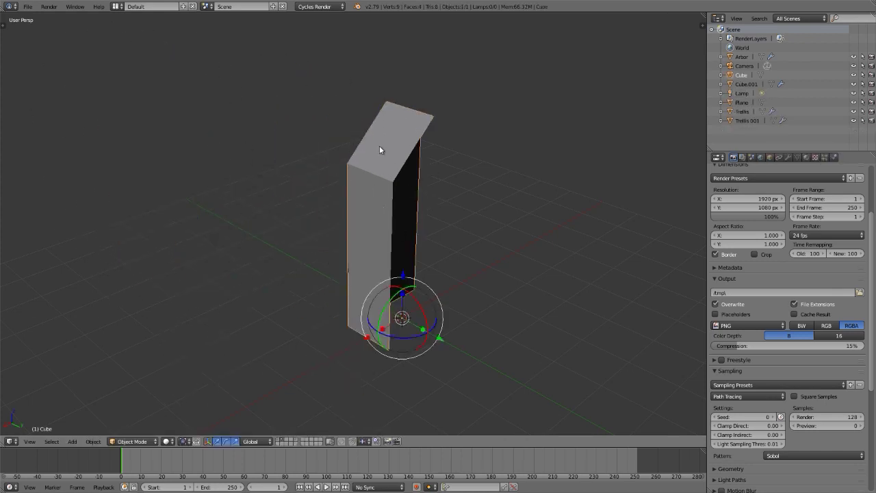
pyautogui.hotkey('shift', 'd')
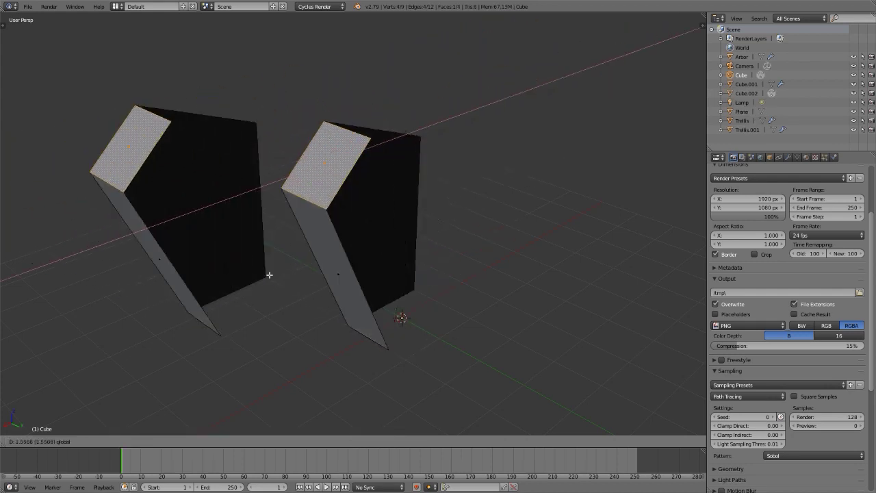
pyautogui.click(243, 292)
pyautogui.press('Tab')
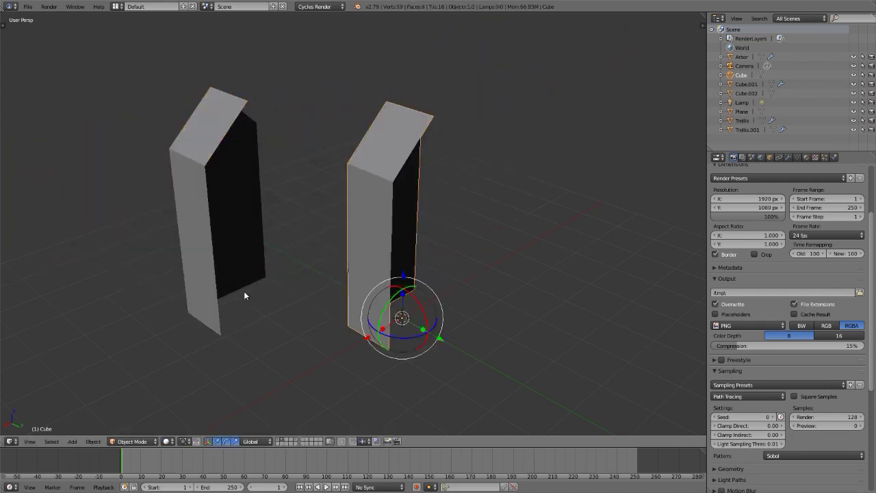
pyautogui.rightClick(245, 293)
pyautogui.press('x')
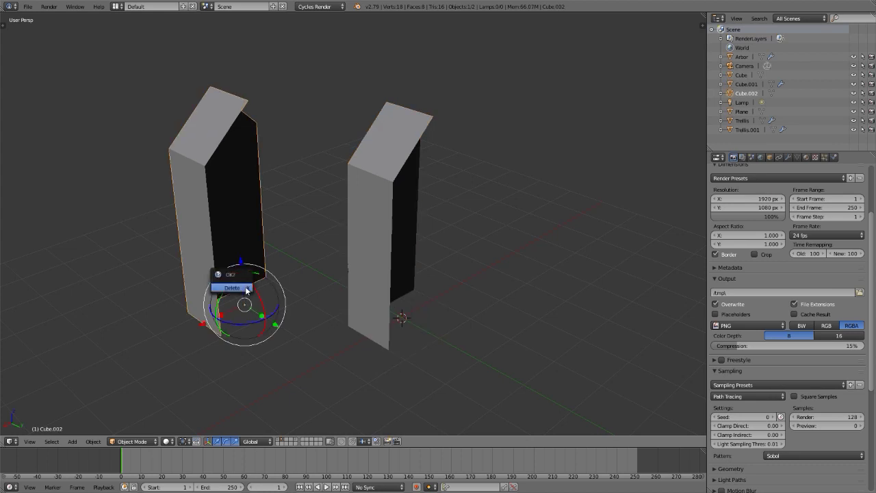
pyautogui.click(239, 293)
# Duplicate the house-shaped block as Cube.002 and reselect the original Cube
pyautogui.rightClick(414, 144)
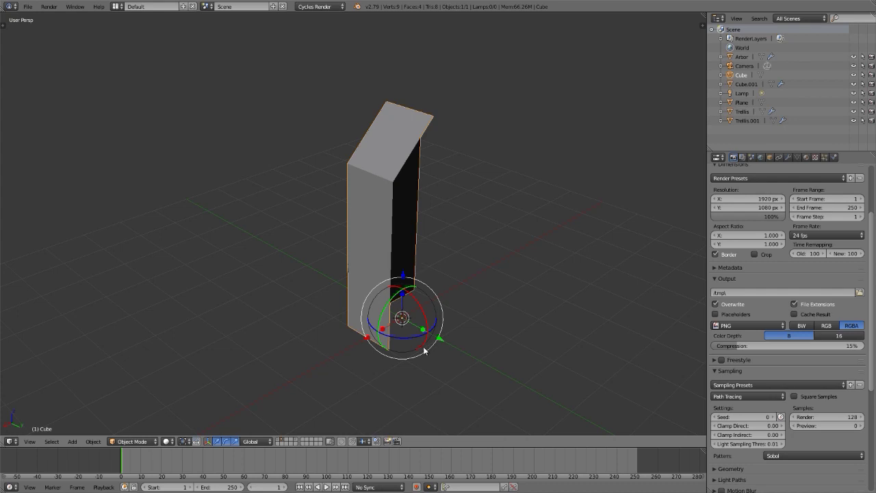
pyautogui.moveTo(408, 201); pyautogui.dragTo(368, 212, button='middle')
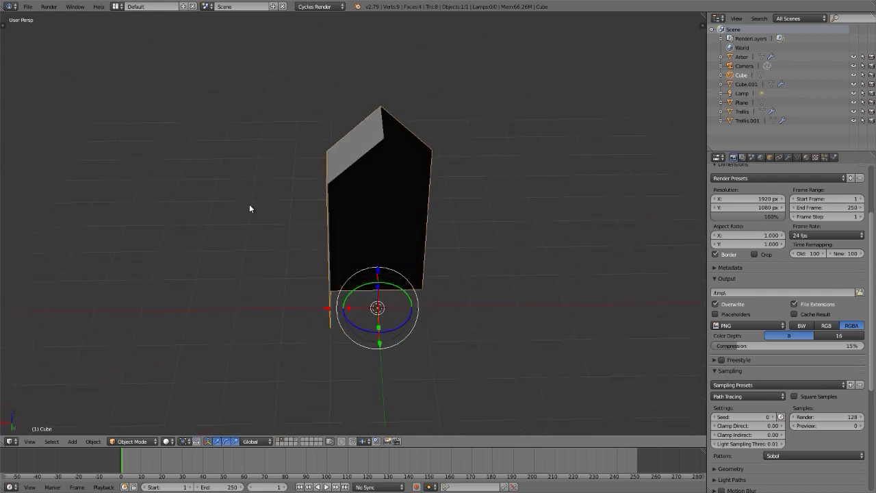
pyautogui.moveTo(391, 160); pyautogui.dragTo(541, 229, button='middle')
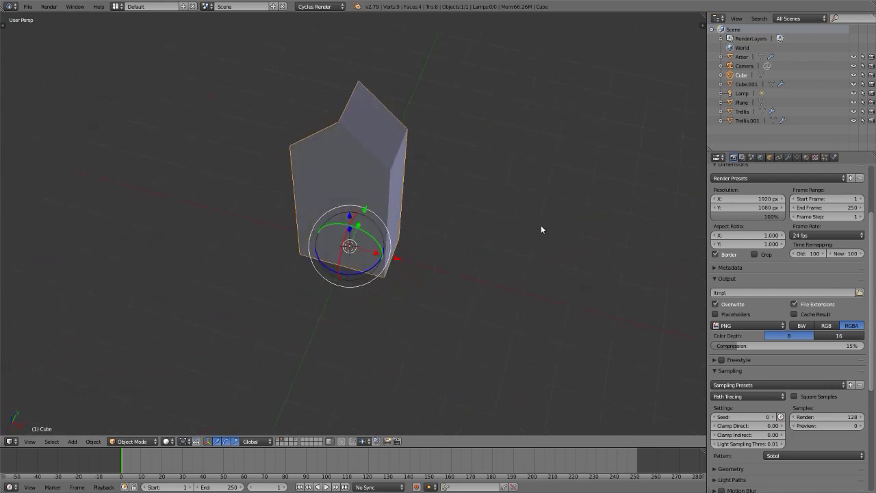
pyautogui.hotkey('shift', 'd')
pyautogui.click(221, 195)
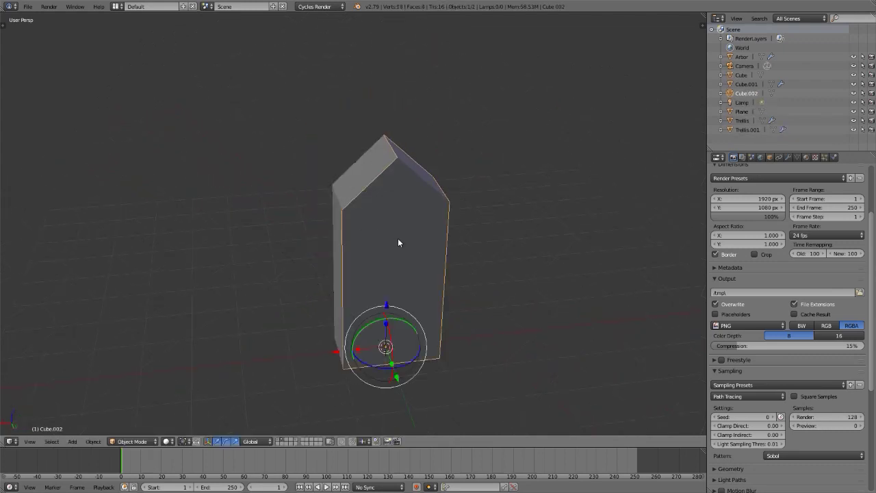
pyautogui.keyDown('shift'); pyautogui.moveTo(397, 238); pyautogui.dragTo(387, 238, button='middle'); pyautogui.keyUp('shift')
pyautogui.rightClick(355, 171)
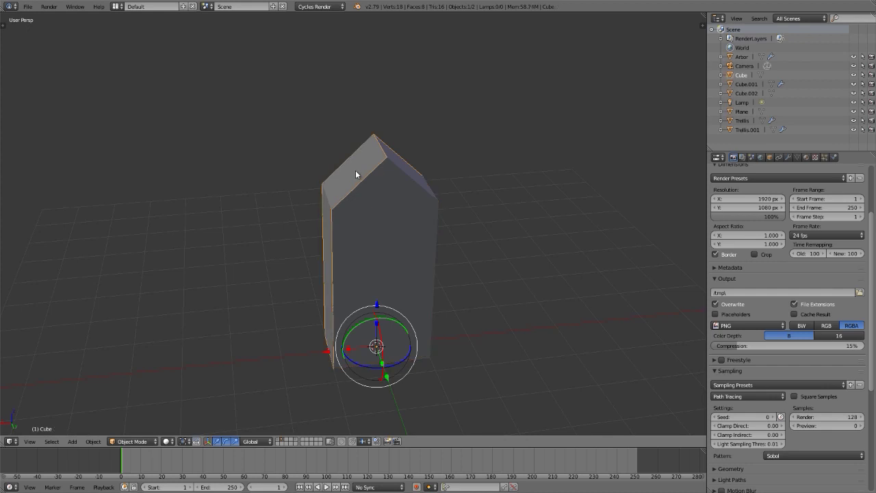
# Rename the Cube object to 'arbor' in the N panel, then enter Edit Mode
pyautogui.press('n')
pyautogui.scroll(-5, 670, 274)
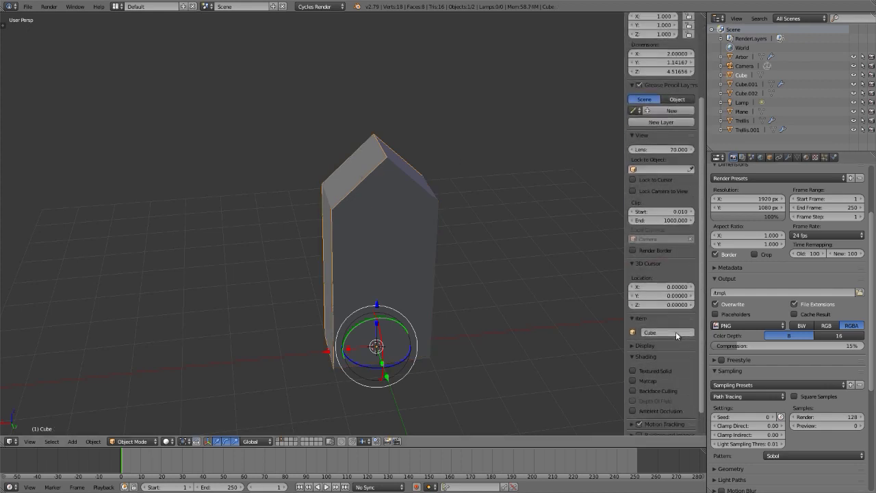
pyautogui.click(677, 308)
pyautogui.write('a')
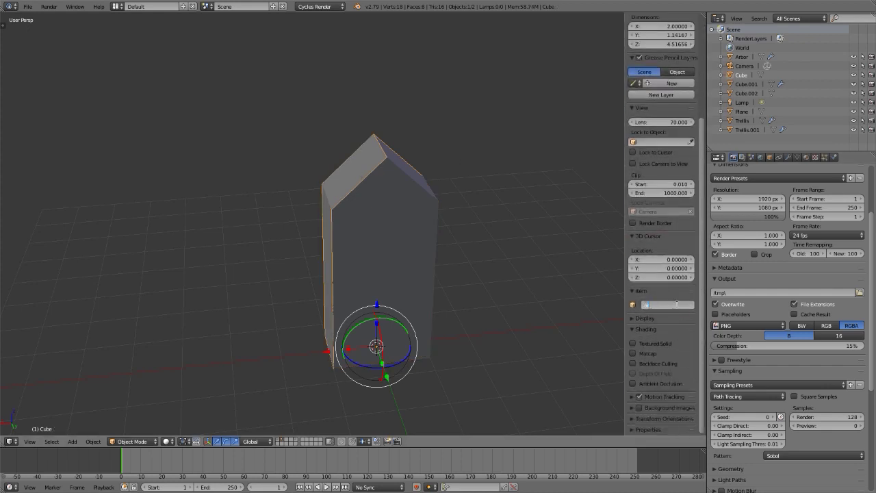
pyautogui.write('rbor')
pyautogui.press('Return')
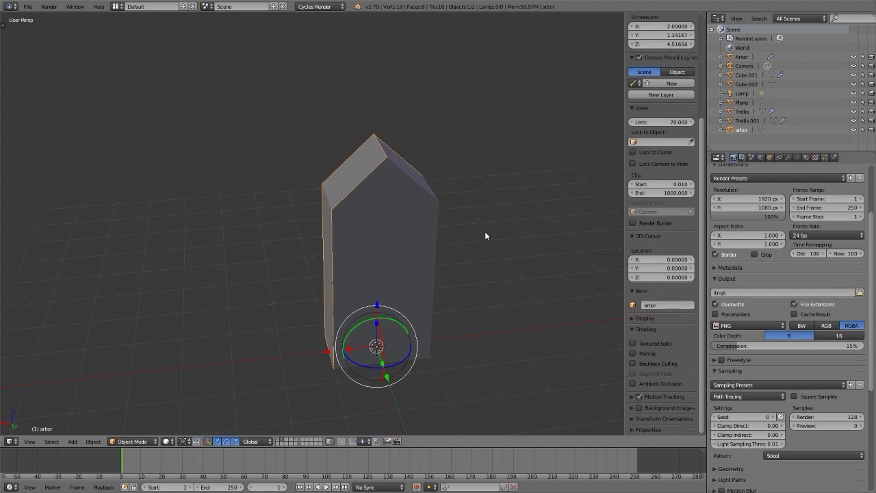
pyautogui.press('n')
pyautogui.moveTo(445, 231); pyautogui.dragTo(551, 246, button='middle')
pyautogui.press('Tab')
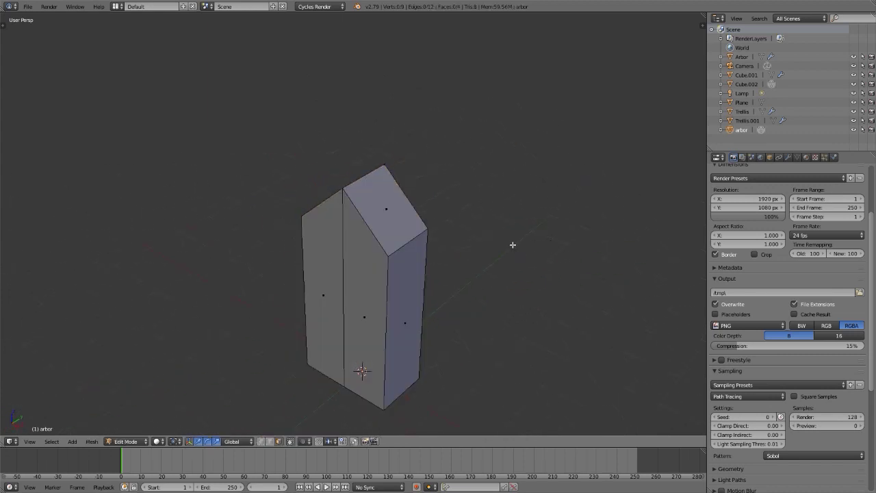
# Apply Edge Split to the block's sloped top face
pyautogui.rightClick(401, 210)
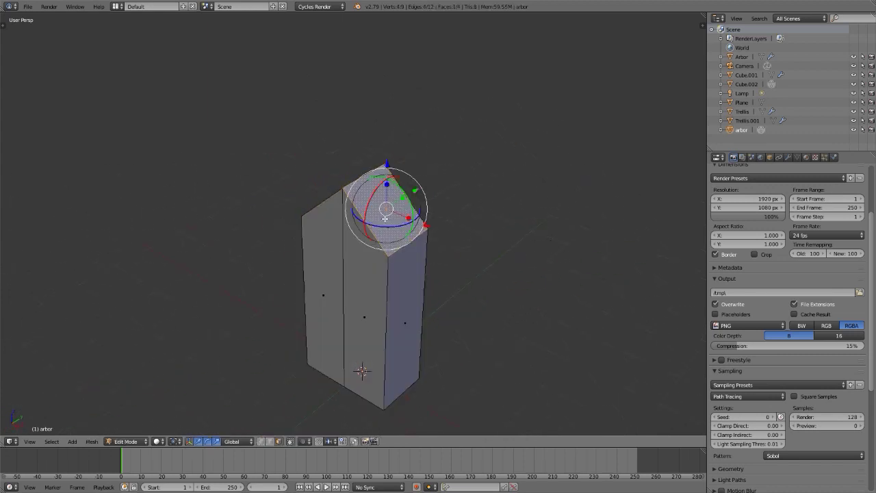
pyautogui.scroll(2, 385, 218)
pyautogui.keyDown('shift'); pyautogui.moveTo(384, 219); pyautogui.dragTo(399, 166, button='middle'); pyautogui.keyUp('shift')
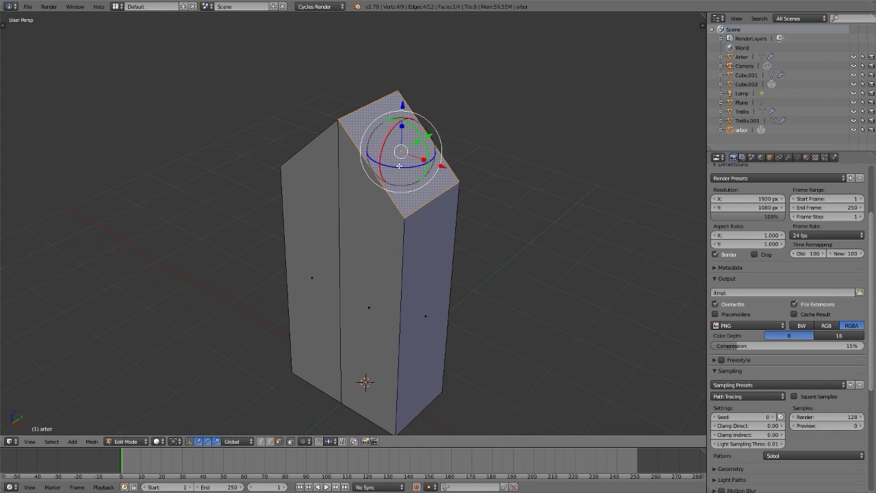
pyautogui.hotkey('ctrl', 'e')
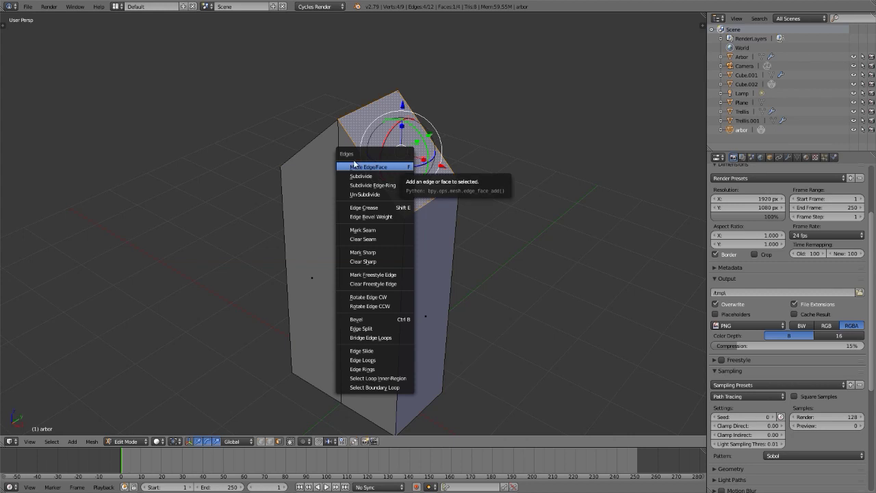
pyautogui.click(374, 329)
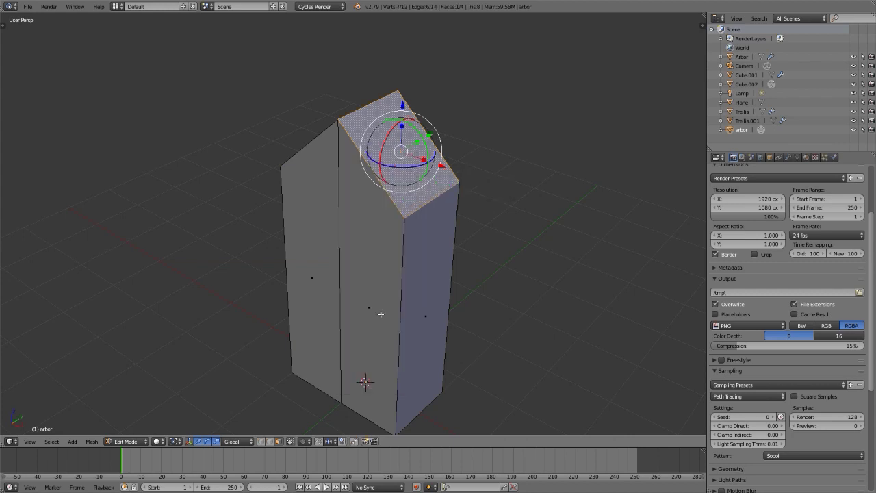
# Try moving the top face along X twice, cancelling each time
pyautogui.moveTo(392, 177); pyautogui.dragTo(308, 169, button='middle')
pyautogui.scroll(3, 309, 168)
pyautogui.moveTo(423, 332); pyautogui.dragTo(505, 185, button='middle')
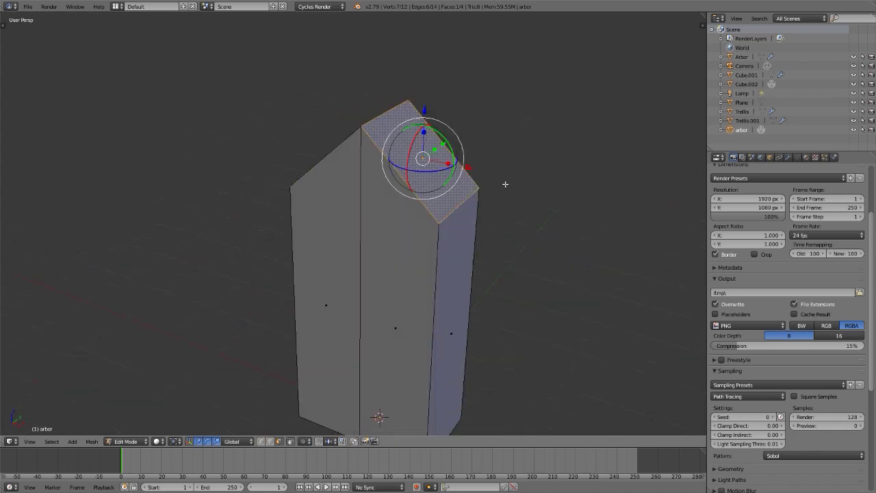
pyautogui.press('g')
pyautogui.press('x')
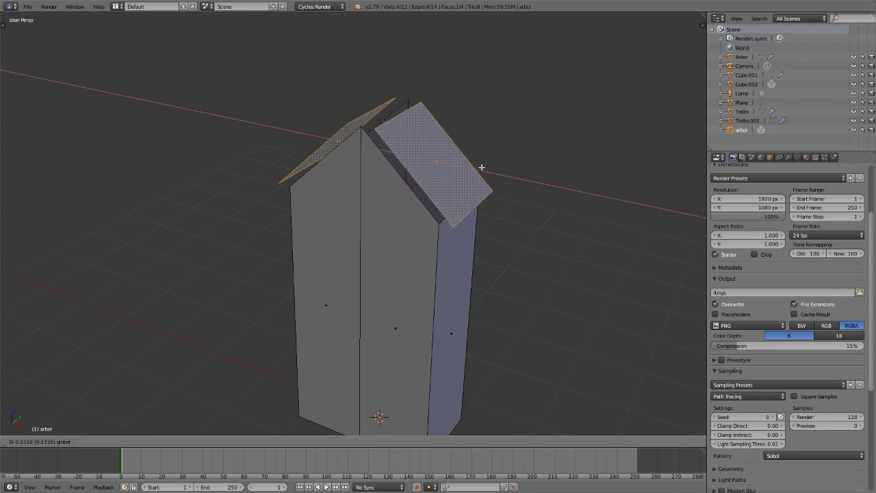
pyautogui.press('Escape')
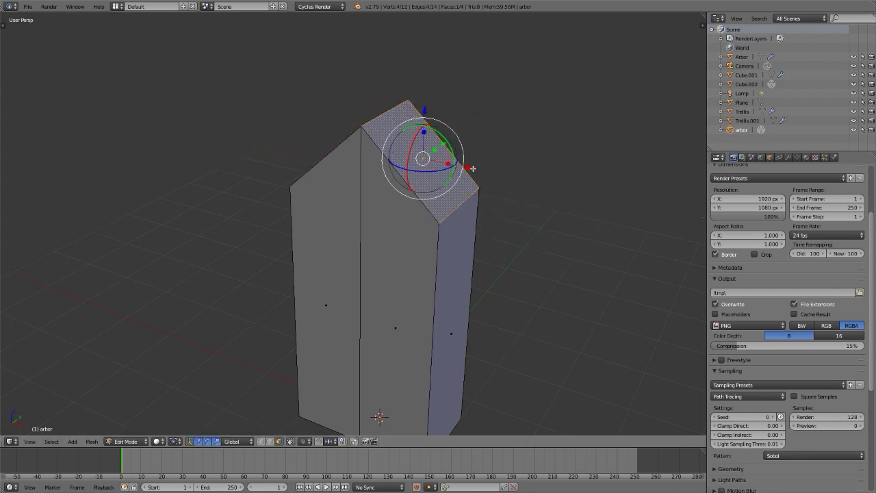
pyautogui.press('g')
pyautogui.press('x')
pyautogui.press('Escape')
# Test sliding the front and top faces along X, cancel, and view the reference photo
pyautogui.rightClick(422, 223)
pyautogui.moveTo(445, 325); pyautogui.dragTo(579, 358)
pyautogui.rightClick(579, 358)
pyautogui.rightClick(419, 160)
pyautogui.moveTo(467, 172); pyautogui.dragTo(561, 184)
pyautogui.rightClick(561, 184)
pyautogui.moveTo(485, 168); pyautogui.dragTo(399, 153, button='middle')
pyautogui.hotkey('alt', 'Tab')
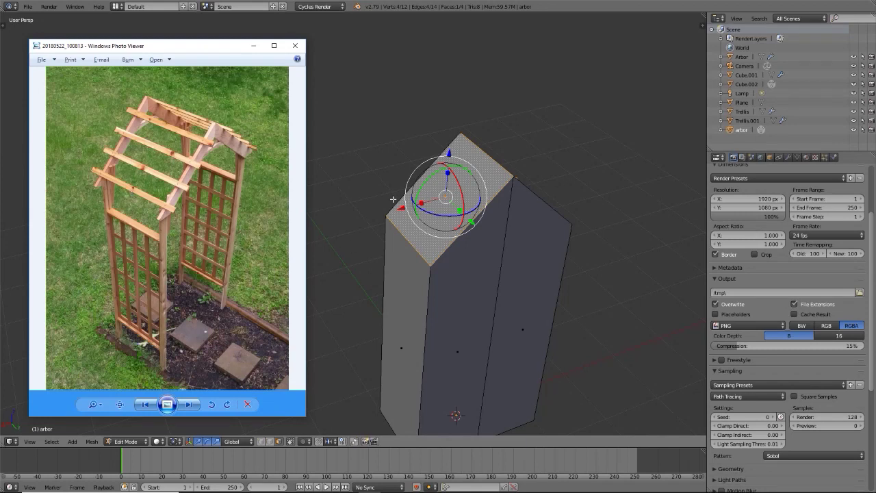
# Add a 4-cut loop cut across the roof face, kept centred, and compare with the photo
pyautogui.hotkey('alt', 'Tab')
pyautogui.moveTo(442, 193)
pyautogui.mouseDown(button='middle')
pyautogui.moveTo(474, 192)
pyautogui.moveTo(449, 195)
pyautogui.moveTo(459, 190)
pyautogui.mouseUp(button='middle')
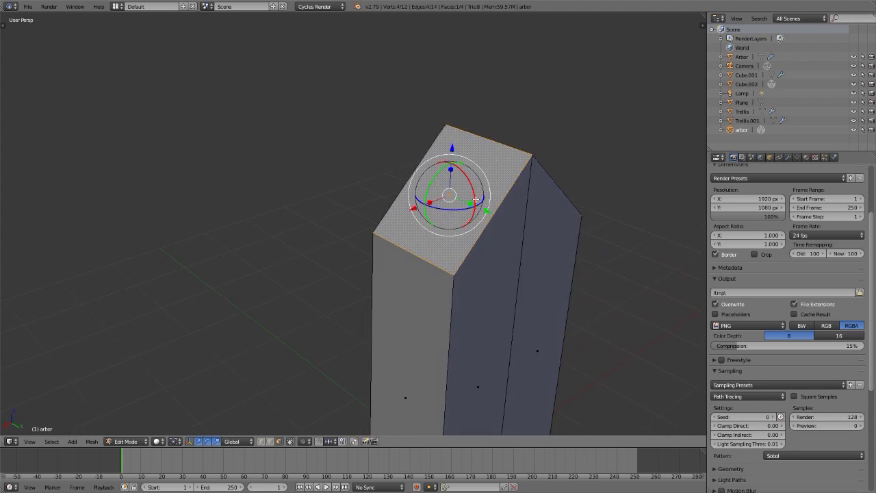
pyautogui.scroll(1, 476, 198)
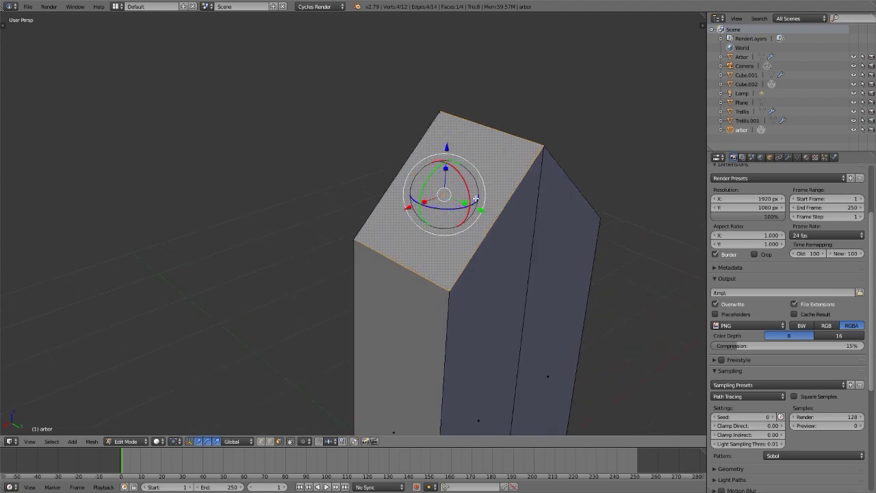
pyautogui.hotkey('ctrl', 'r')
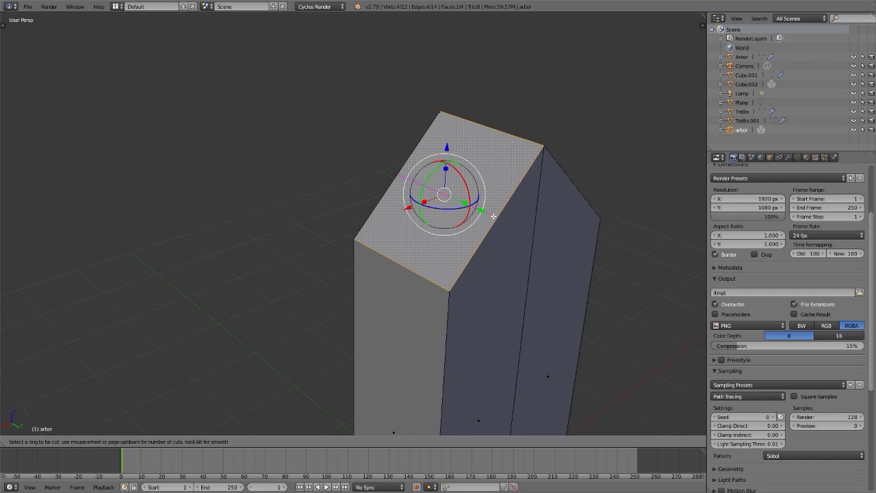
pyautogui.scroll(1, 493, 215)
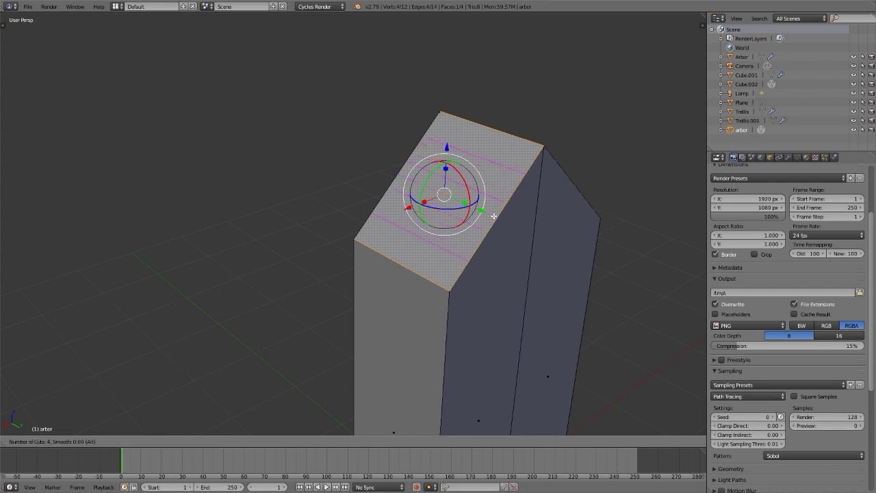
pyautogui.click(493, 216)
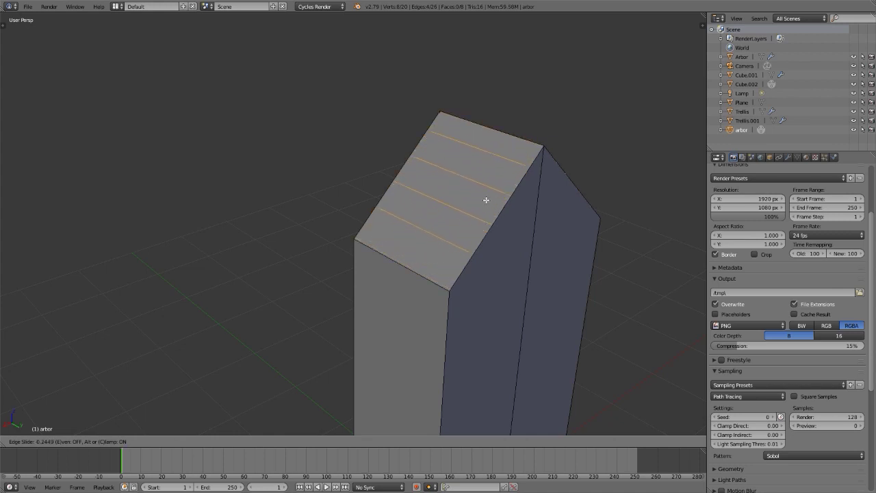
pyautogui.click(491, 194)
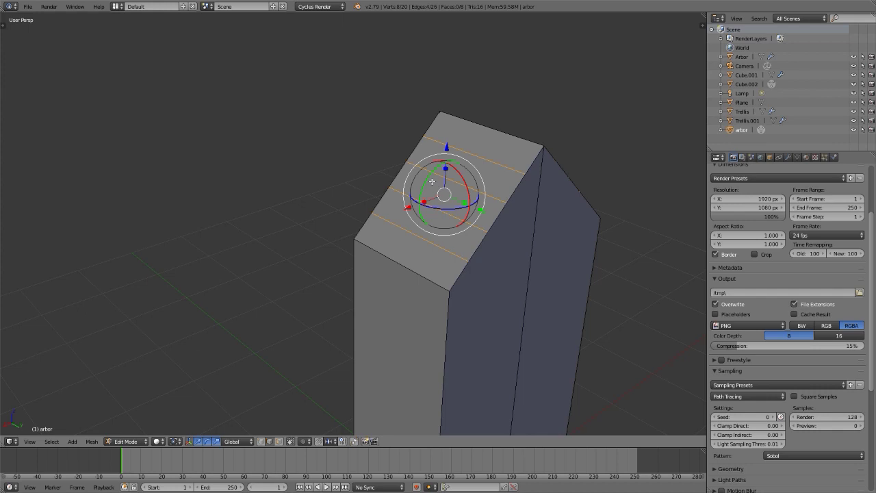
pyautogui.moveTo(432, 181); pyautogui.dragTo(412, 174, button='middle')
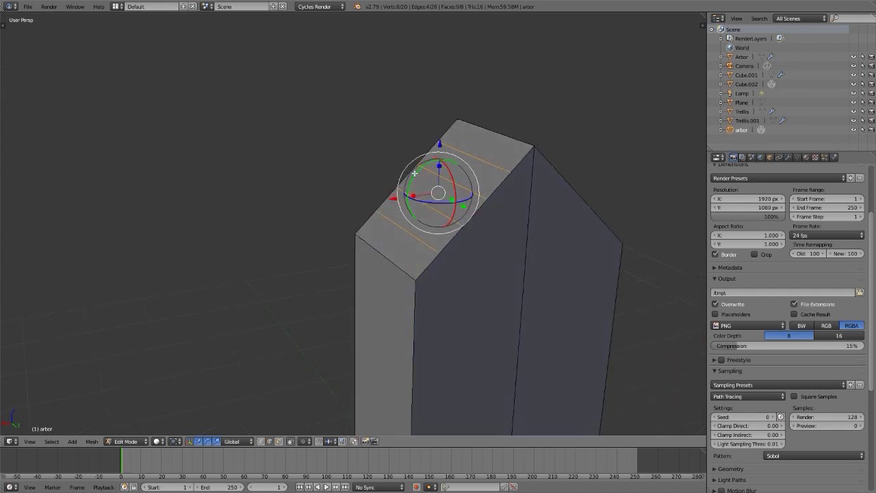
pyautogui.hotkey('alt', 'Tab')
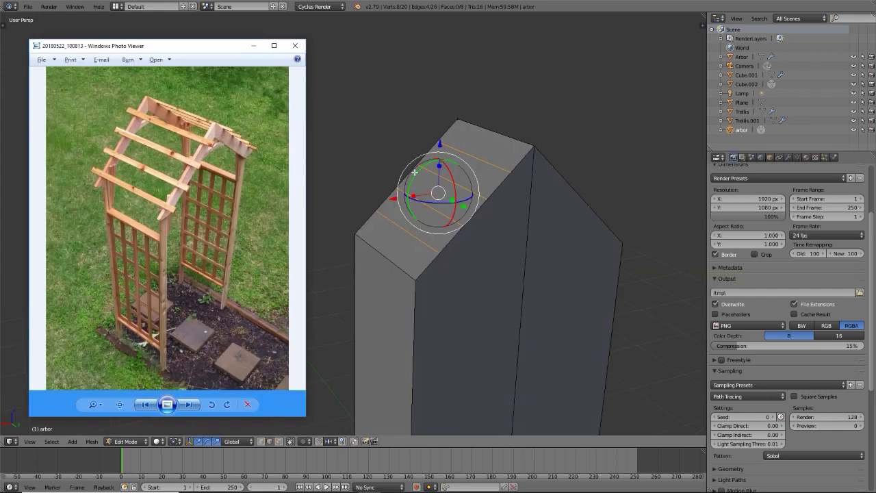
# Set the transform orientation to Normal
pyautogui.hotkey('alt', 'Tab')
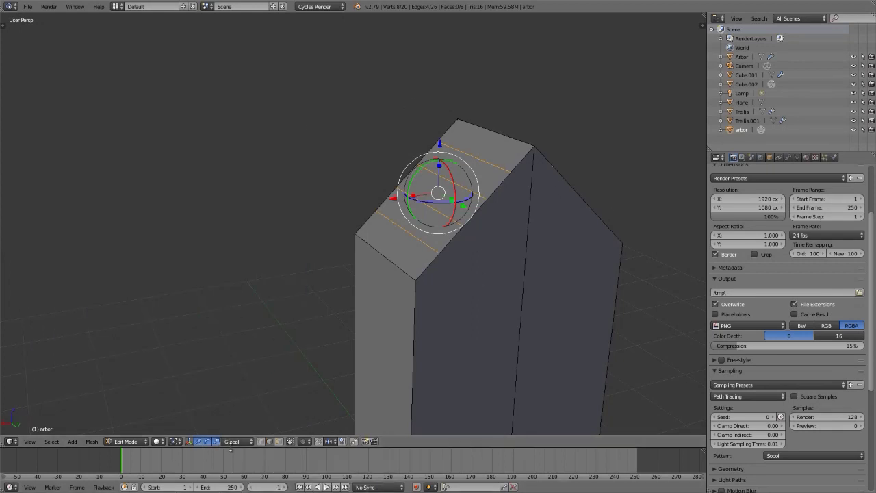
pyautogui.click(234, 442)
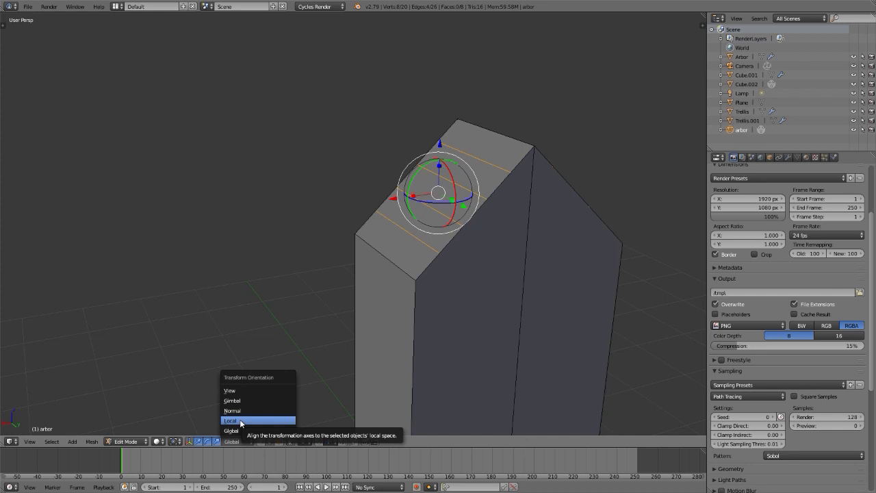
pyautogui.click(242, 411)
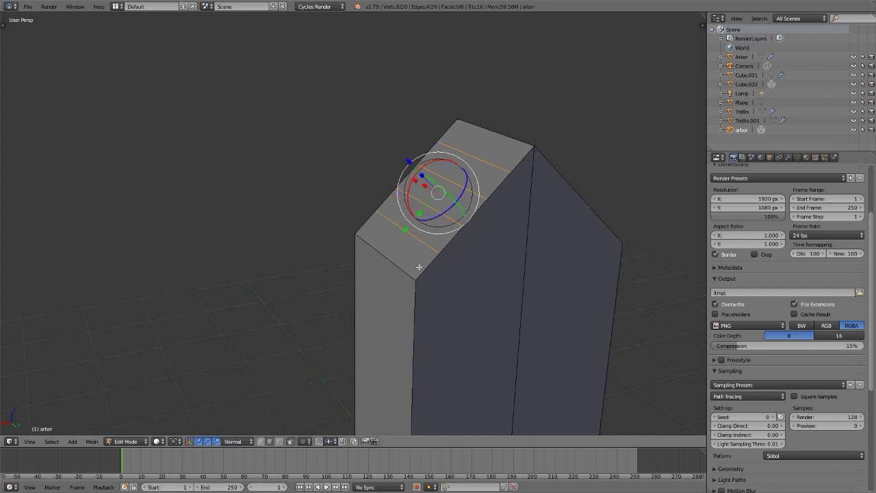
pyautogui.moveTo(438, 206)
pyautogui.mouseDown(button='middle')
pyautogui.moveTo(615, 223)
pyautogui.moveTo(618, 187)
pyautogui.moveTo(520, 180)
pyautogui.moveTo(439, 206)
pyautogui.mouseUp(button='middle')
pyautogui.scroll(5, 439, 207)
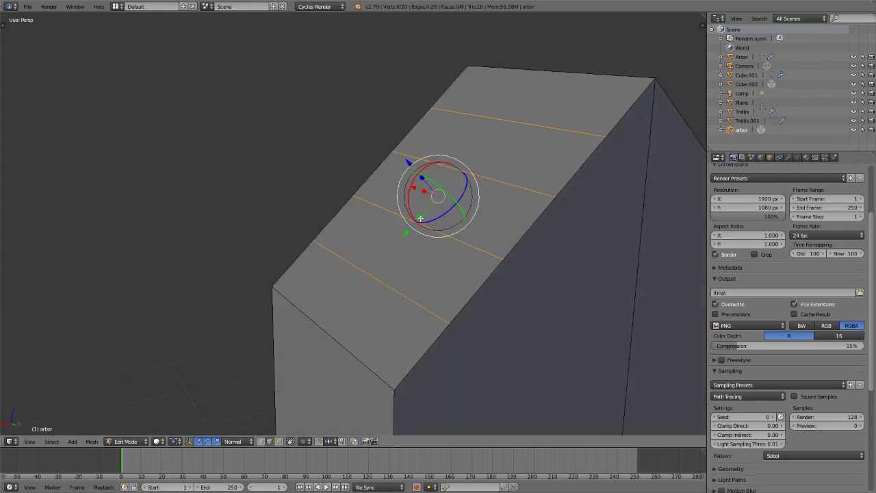
# Scale the roof edge loops wider along normal Y and move them along the roof
pyautogui.press('s')
pyautogui.press('y')
pyautogui.press('y')
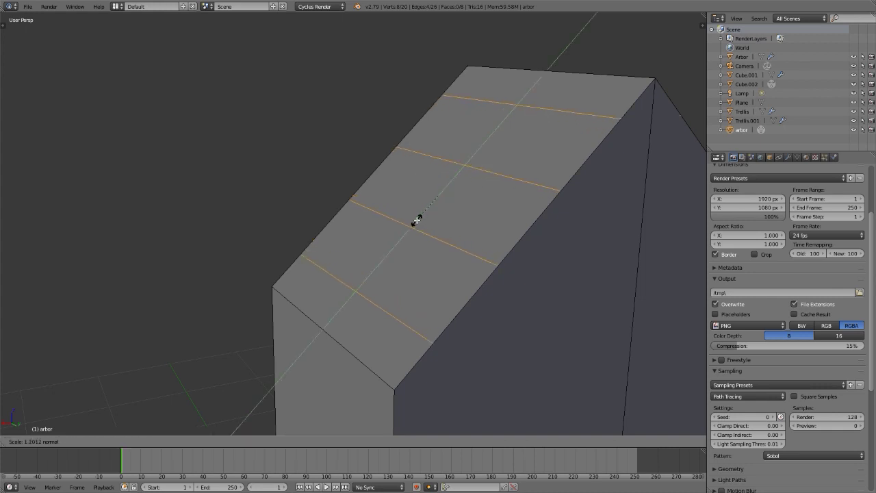
pyautogui.click(418, 221)
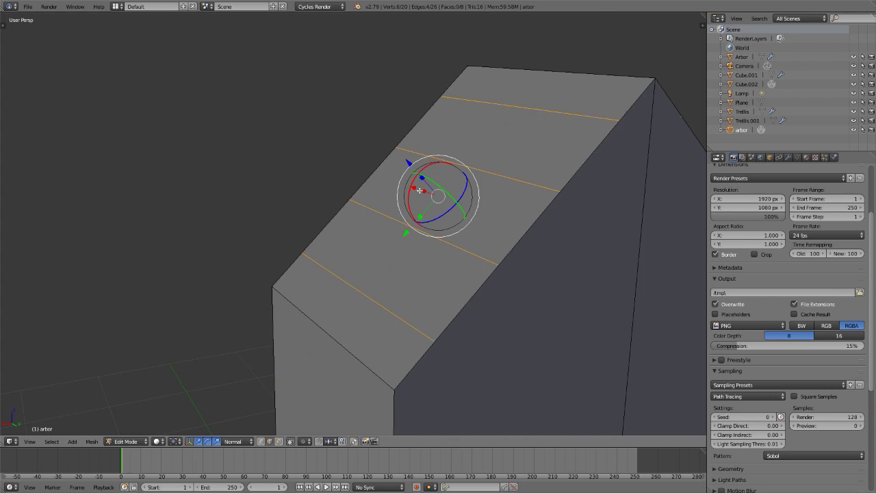
pyautogui.press('g')
pyautogui.press('y')
pyautogui.press('y')
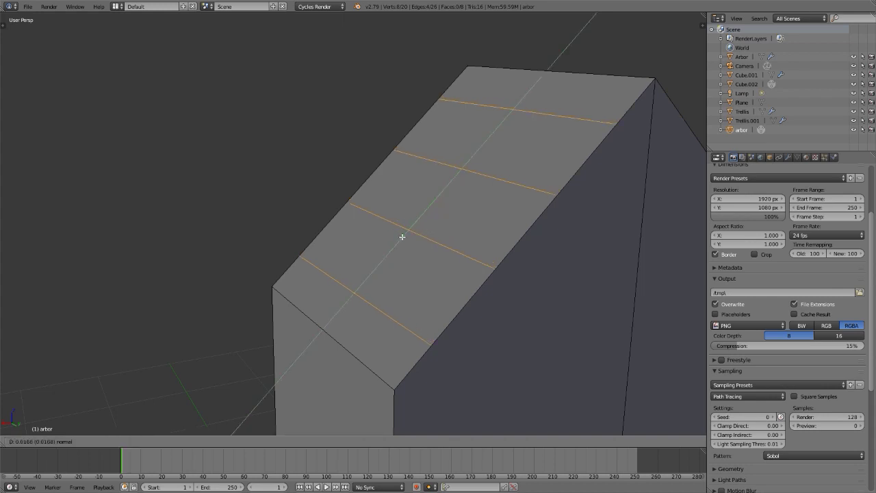
pyautogui.click(398, 245)
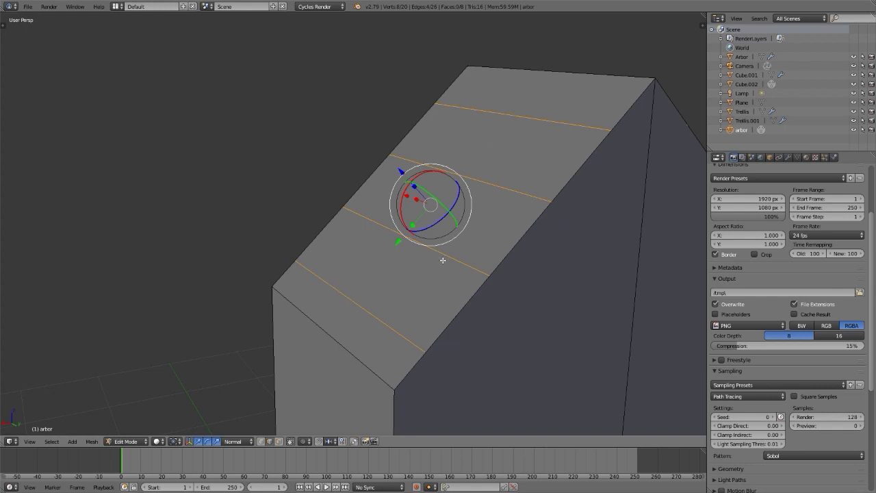
pyautogui.hotkey('alt', 'Tab')
pyautogui.hotkey('alt', 'Tab')
pyautogui.hotkey('ctrl', 'b')
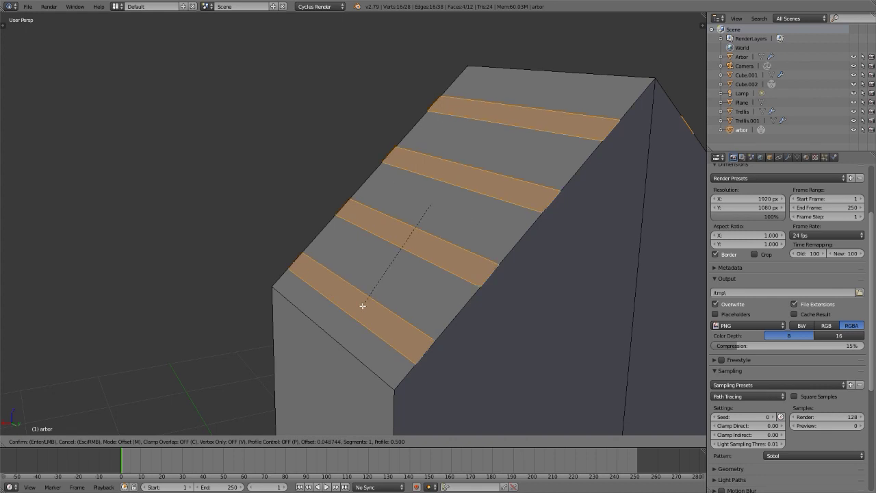
# Confirm the bevel into slat strips and delete the five gap faces between them
pyautogui.click(362, 306)
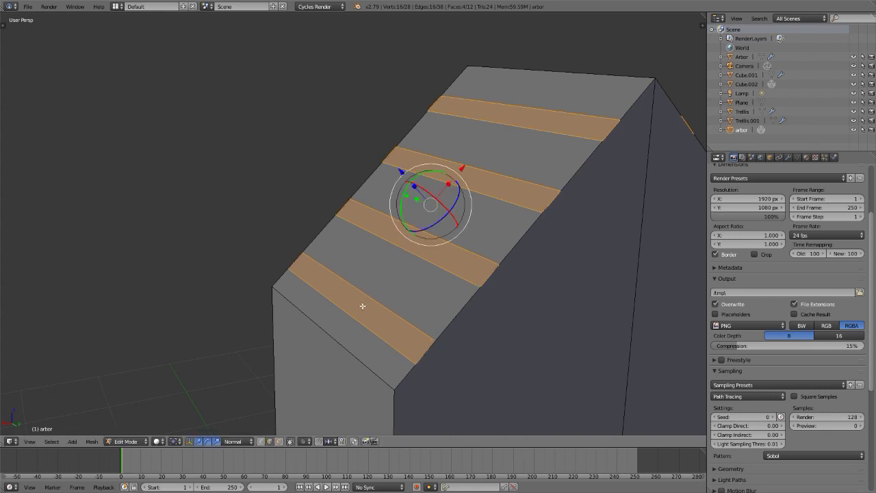
pyautogui.press('3')
pyautogui.rightClick(329, 319)
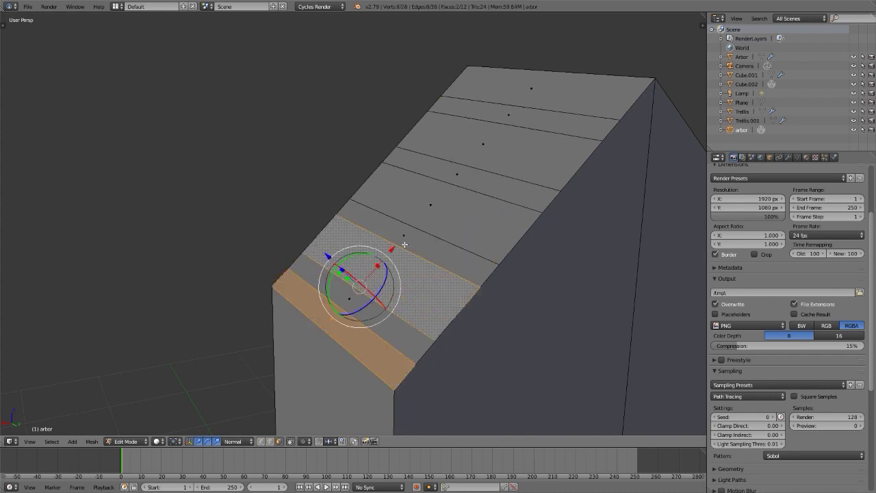
pyautogui.keyDown('shift'); pyautogui.rightClick(369, 285); pyautogui.keyUp('shift')
pyautogui.keyDown('shift'); pyautogui.rightClick(434, 213); pyautogui.keyUp('shift')
pyautogui.keyDown('shift'); pyautogui.rightClick(503, 145); pyautogui.keyUp('shift')
pyautogui.keyDown('shift'); pyautogui.rightClick(537, 91); pyautogui.keyUp('shift')
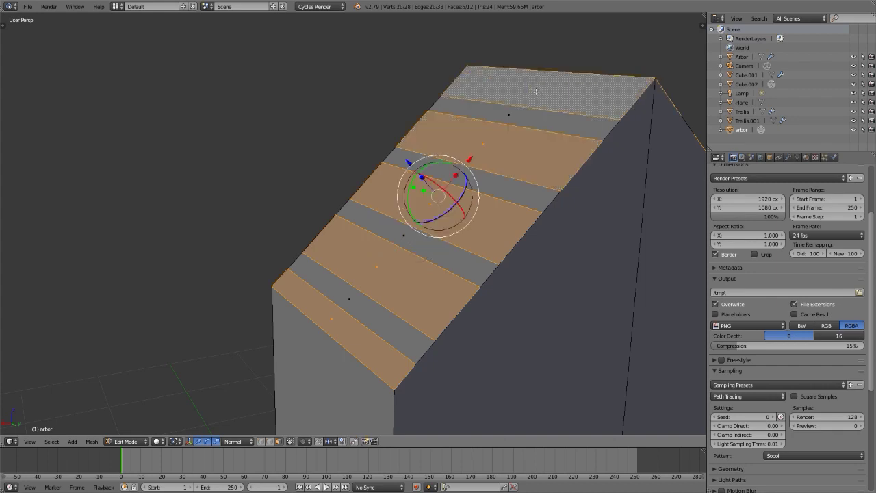
pyautogui.press('x')
pyautogui.click(537, 92)
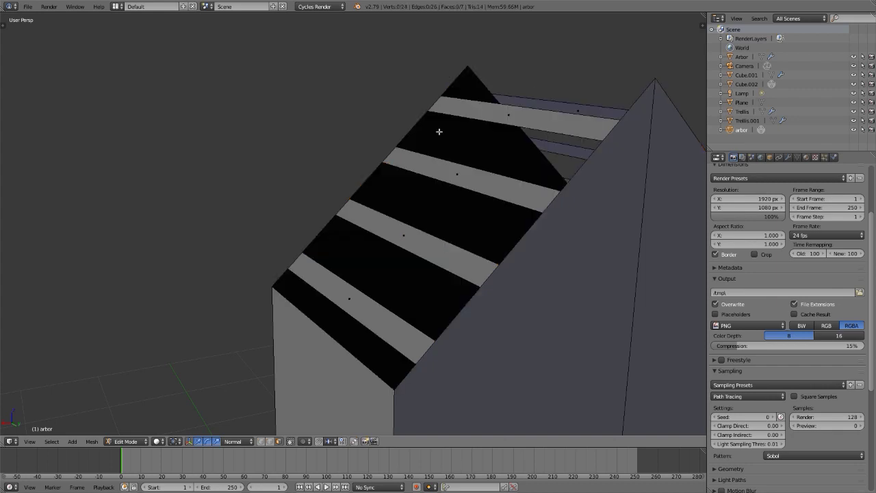
# Select all four near-side roof slat faces, then orbit out to view the whole roof
pyautogui.moveTo(420, 146); pyautogui.dragTo(435, 164, button='middle')
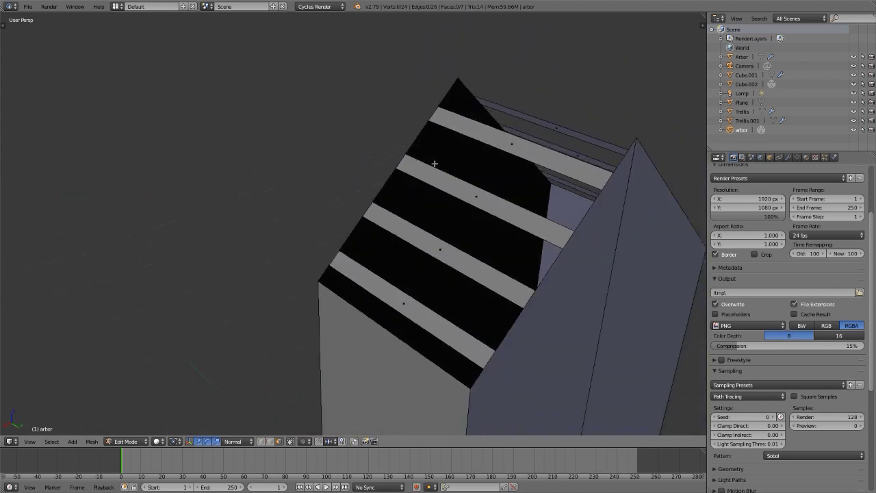
pyautogui.rightClick(469, 126)
pyautogui.keyDown('shift'); pyautogui.rightClick(449, 182); pyautogui.keyUp('shift')
pyautogui.keyDown('shift'); pyautogui.rightClick(424, 248); pyautogui.keyUp('shift')
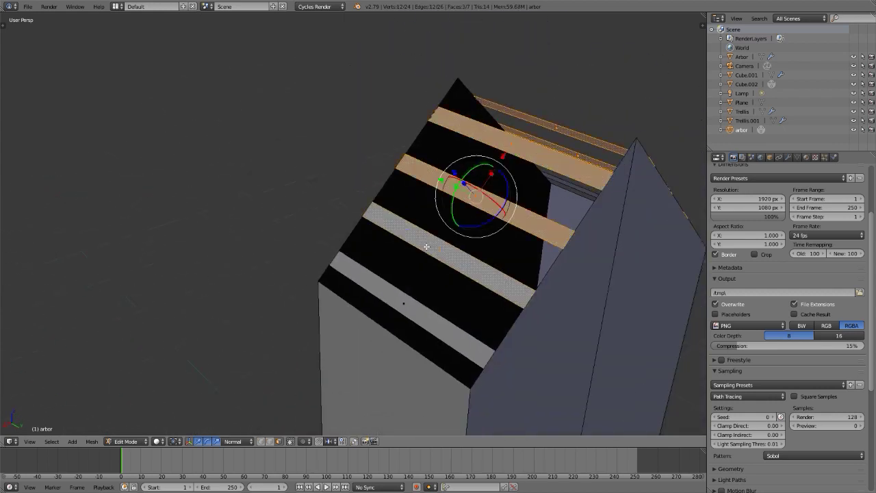
pyautogui.keyDown('shift'); pyautogui.rightClick(395, 292); pyautogui.keyUp('shift')
pyautogui.keyDown('shift'); pyautogui.moveTo(395, 292); pyautogui.dragTo(339, 271, button='middle'); pyautogui.keyUp('shift')
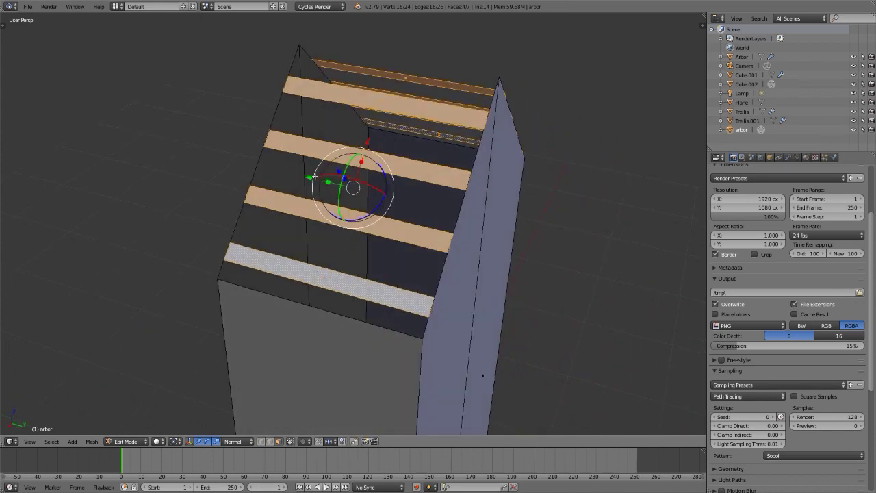
pyautogui.moveTo(330, 177); pyautogui.dragTo(262, 108, button='middle')
pyautogui.scroll(3, 316, 137)
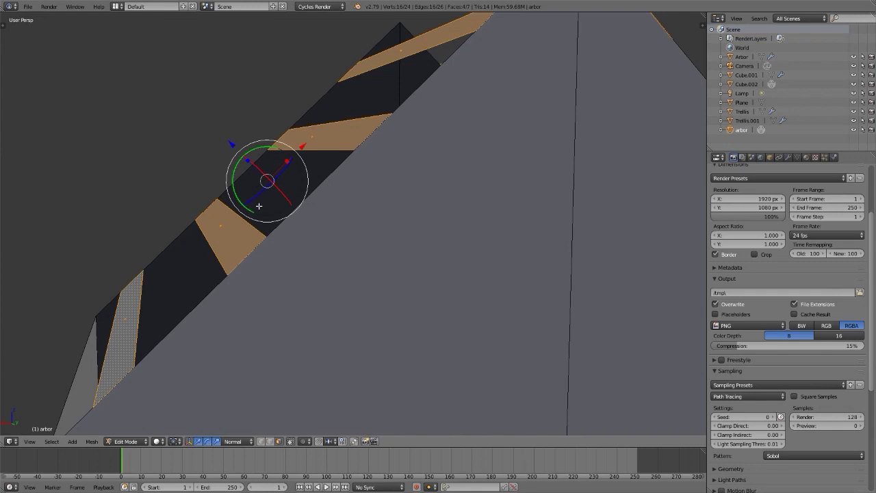
pyautogui.moveTo(238, 234); pyautogui.dragTo(578, 255, button='middle')
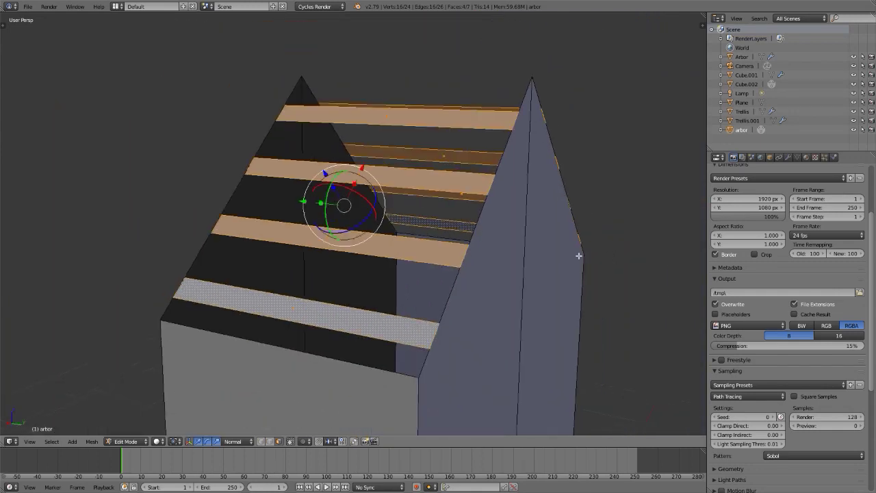
pyautogui.moveTo(316, 238); pyautogui.dragTo(375, 232, button='middle')
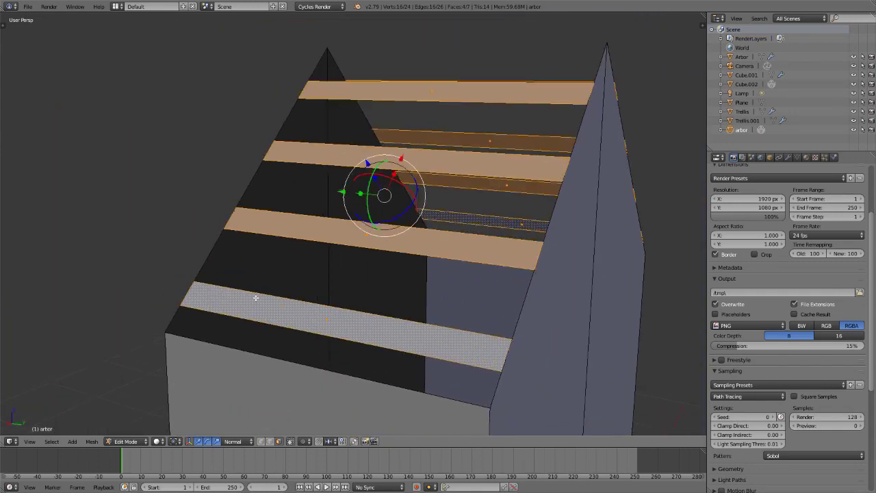
# Switch the transform orientation to Global and stretch the roof slats along Y
pyautogui.click(236, 441)
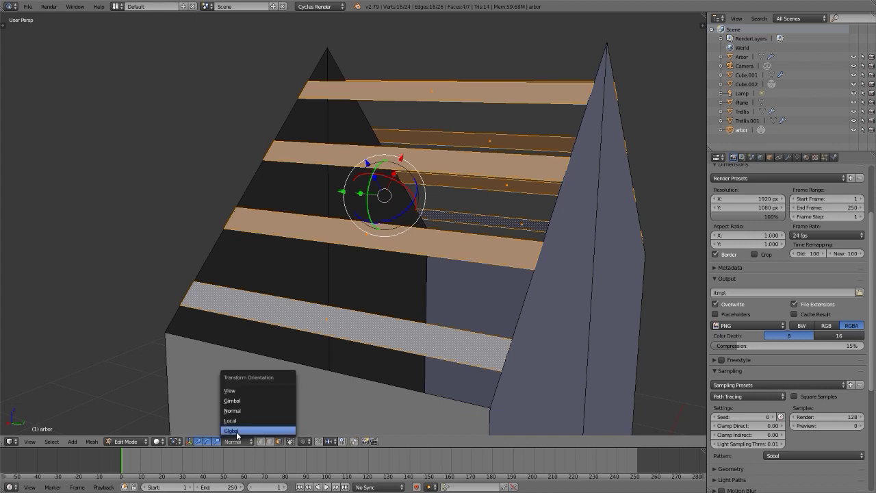
pyautogui.click(237, 431)
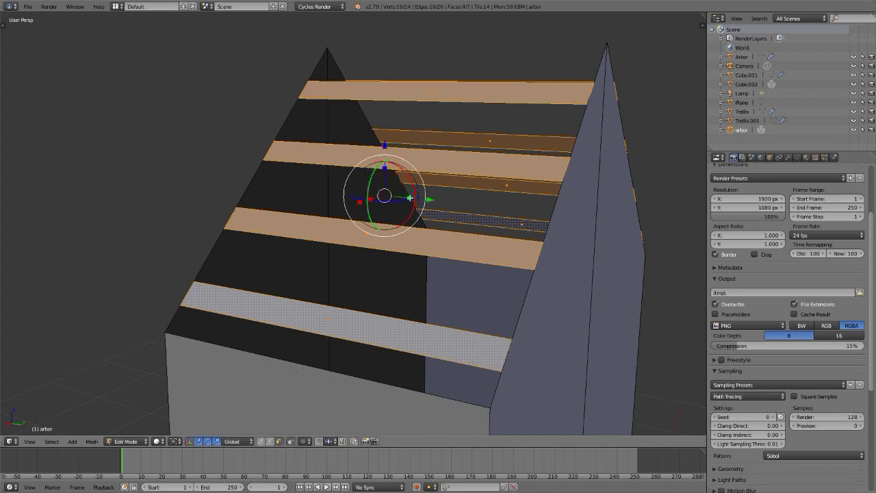
pyautogui.moveTo(409, 198); pyautogui.dragTo(373, 197, button='middle')
pyautogui.press('s')
pyautogui.press('y')
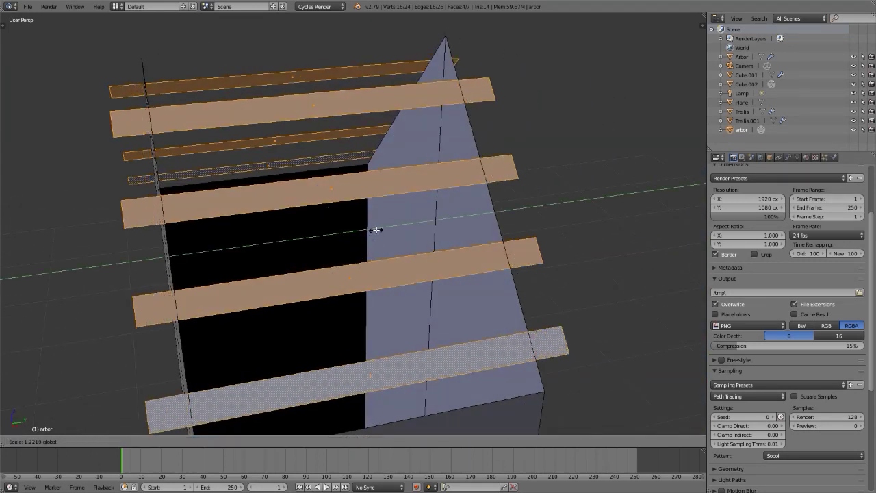
pyautogui.click(377, 231)
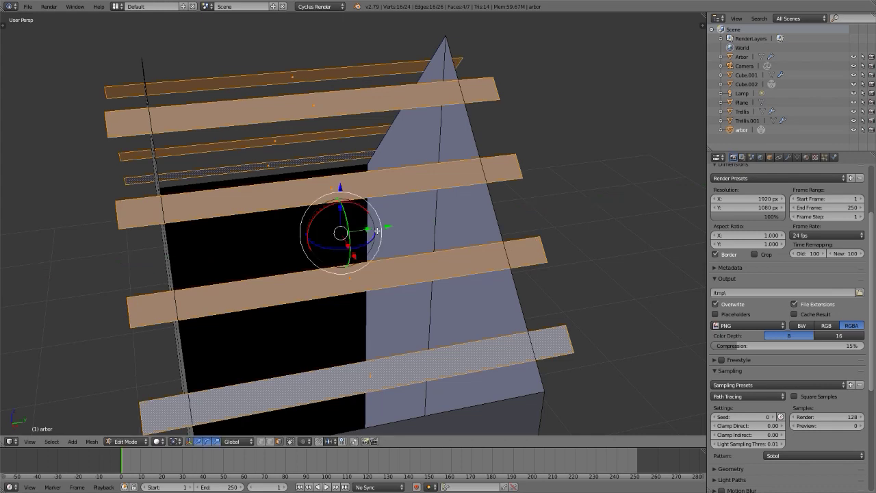
# Compare with the reference photo and rescale the slats along Y to overhang both gables
pyautogui.hotkey('alt', 'Tab')
pyautogui.hotkey('alt', 'Tab')
pyautogui.press('s')
pyautogui.press('y')
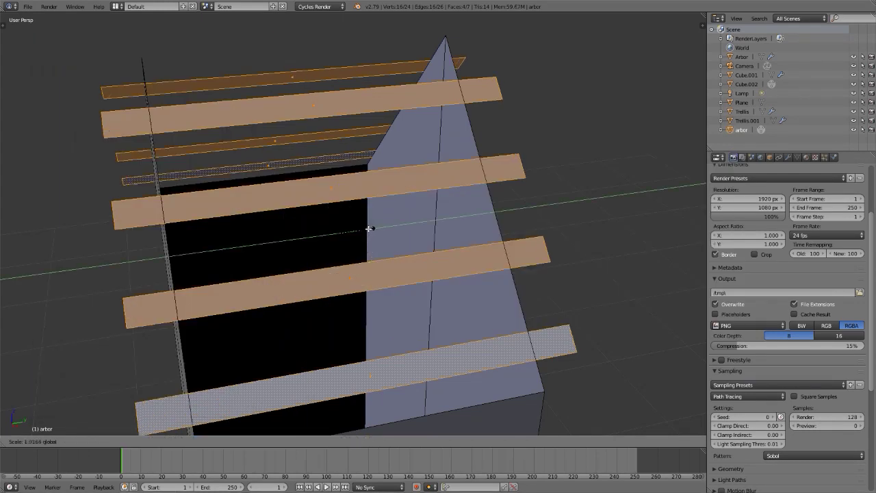
pyautogui.click(297, 221)
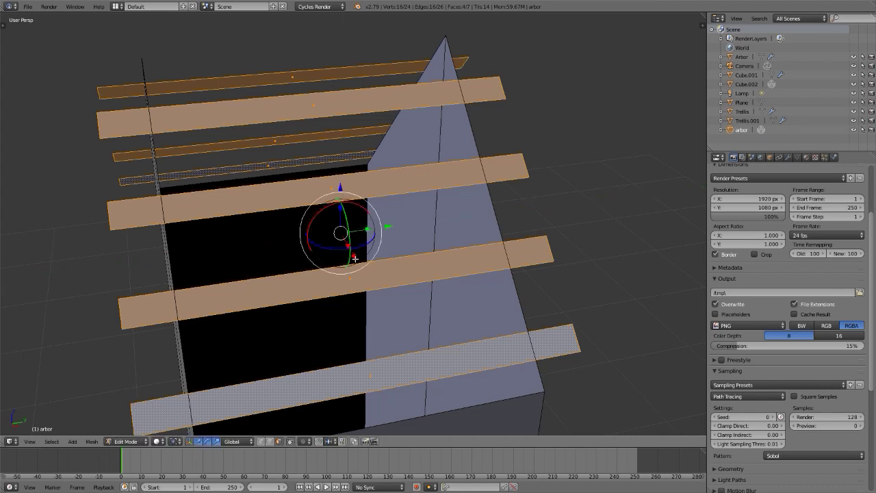
# From a new roof angle, try moving and rotating the slats, cancelling both
pyautogui.moveTo(356, 259); pyautogui.dragTo(471, 188, button='middle')
pyautogui.moveTo(457, 151)
pyautogui.mouseDown(button='middle')
pyautogui.moveTo(479, 158)
pyautogui.moveTo(457, 151)
pyautogui.mouseUp(button='middle')
pyautogui.moveTo(468, 152); pyautogui.dragTo(468, 133)
pyautogui.press('Escape')
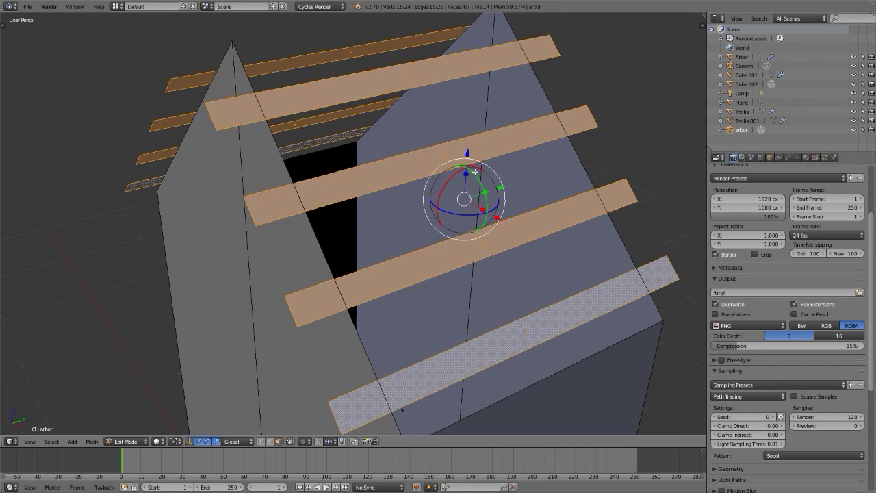
pyautogui.moveTo(475, 166); pyautogui.dragTo(446, 172)
pyautogui.press('Escape')
# Set the transform gizmo to show move arrows, rotation rings and scale handles together
pyautogui.click(197, 442)
pyautogui.click(207, 443)
pyautogui.click(198, 442)
pyautogui.click(207, 442)
pyautogui.click(198, 442)
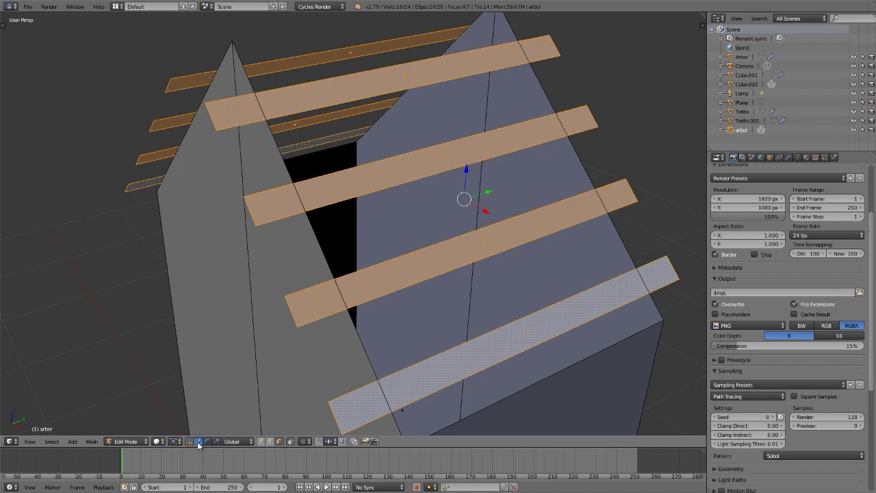
pyautogui.keyDown('shift'); pyautogui.click(207, 442); pyautogui.keyUp('shift')
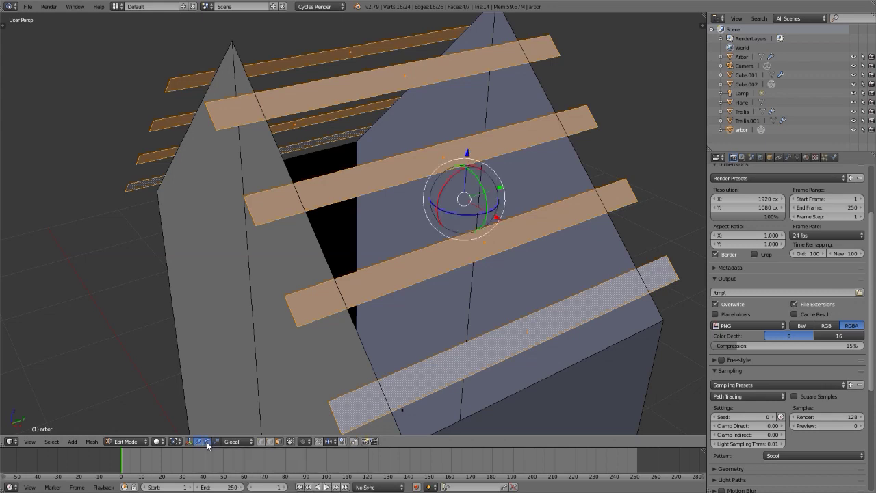
pyautogui.keyDown('shift'); pyautogui.click(218, 442); pyautogui.keyUp('shift')
pyautogui.scroll(5, 500, 137)
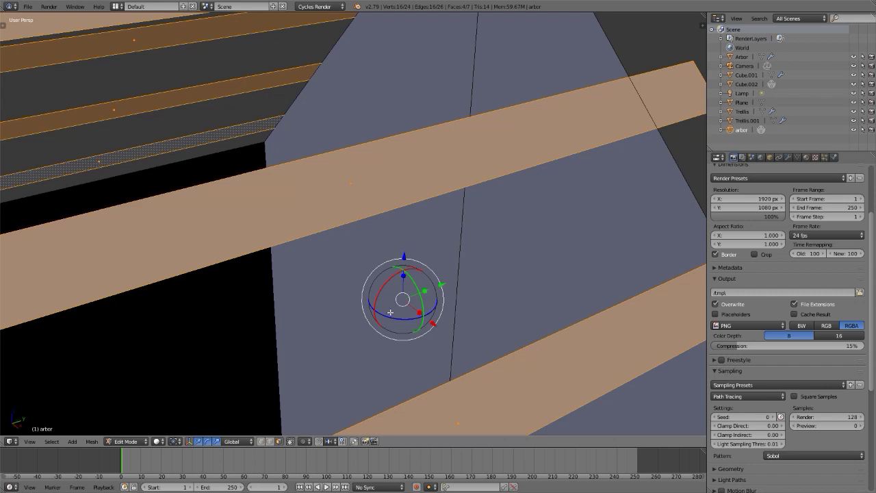
# Pull back to see both gable walls and toggle the transform gizmo off and on
pyautogui.moveTo(390, 312); pyautogui.dragTo(396, 204, button='middle')
pyautogui.scroll(-5, 398, 204)
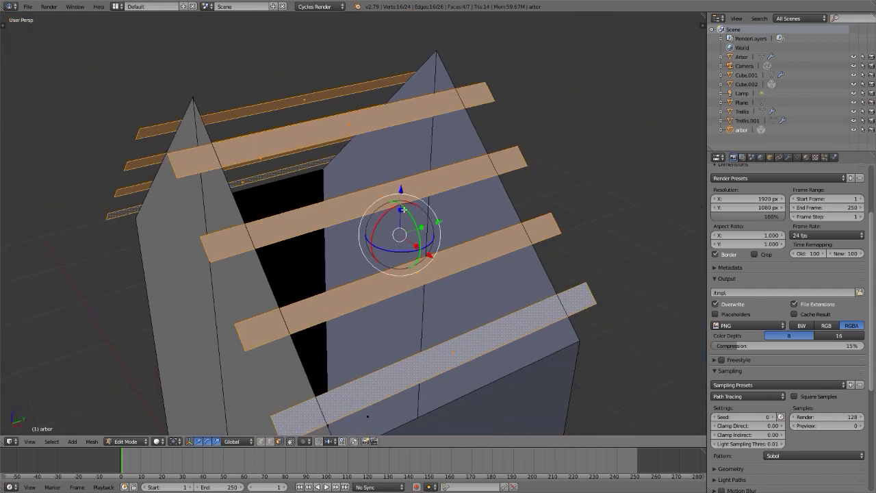
pyautogui.hotkey('ctrl', 'space')
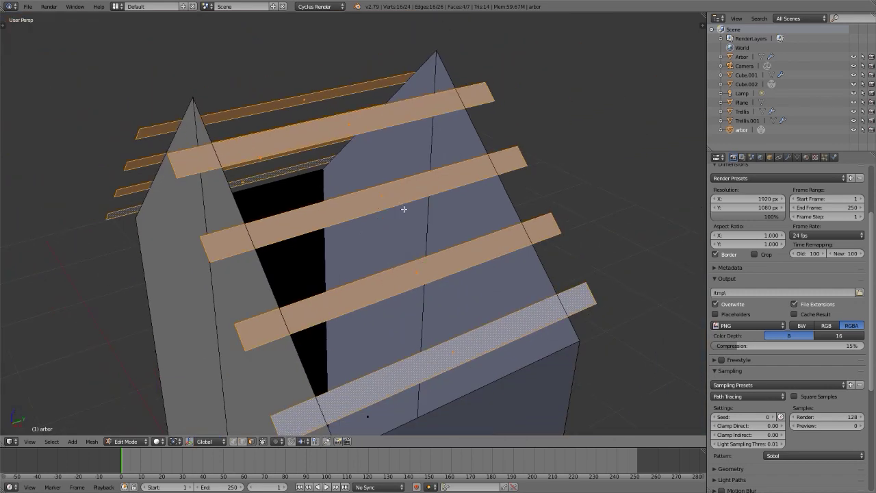
pyautogui.hotkey('ctrl', 'space')
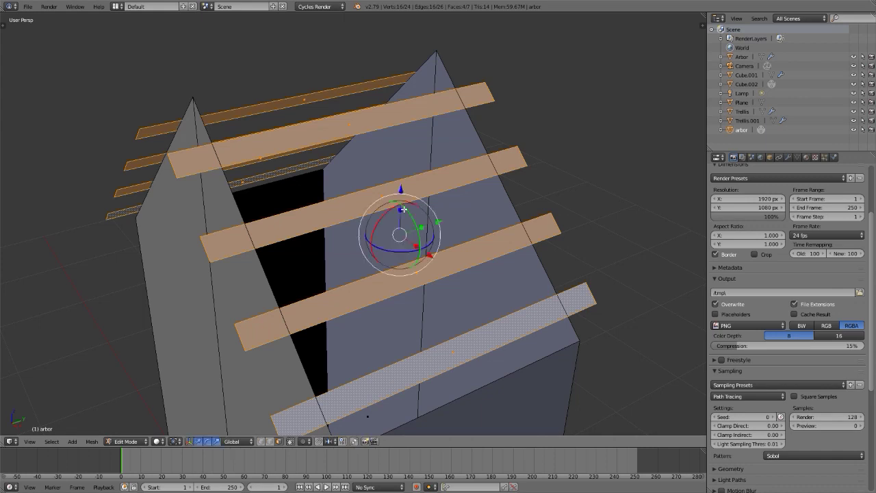
pyautogui.hotkey('ctrl', 'space')
pyautogui.hotkey('ctrl', 'space')
pyautogui.keyDown('shift'); pyautogui.scroll(-3, 402, 207); pyautogui.keyUp('shift')
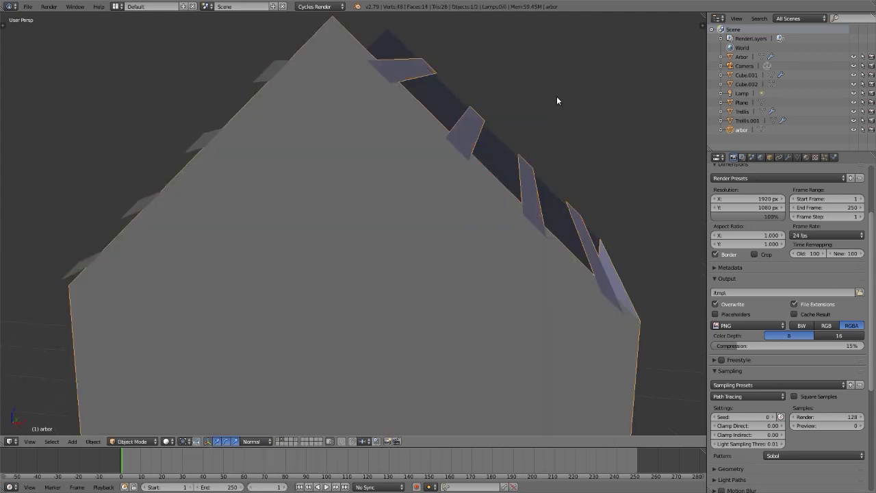
# Add a Solidify modifier to the arbor from the Modifiers panel
pyautogui.click(785, 159)
pyautogui.click(787, 158)
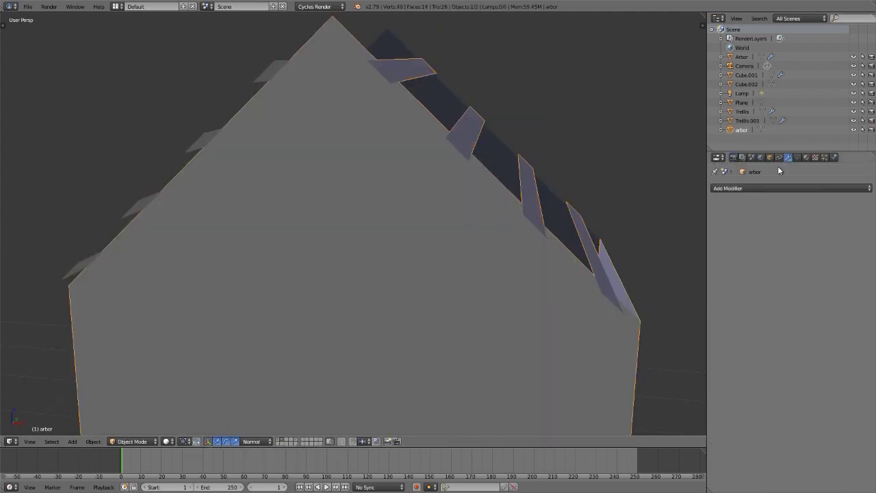
pyautogui.click(775, 186)
pyautogui.click(689, 332)
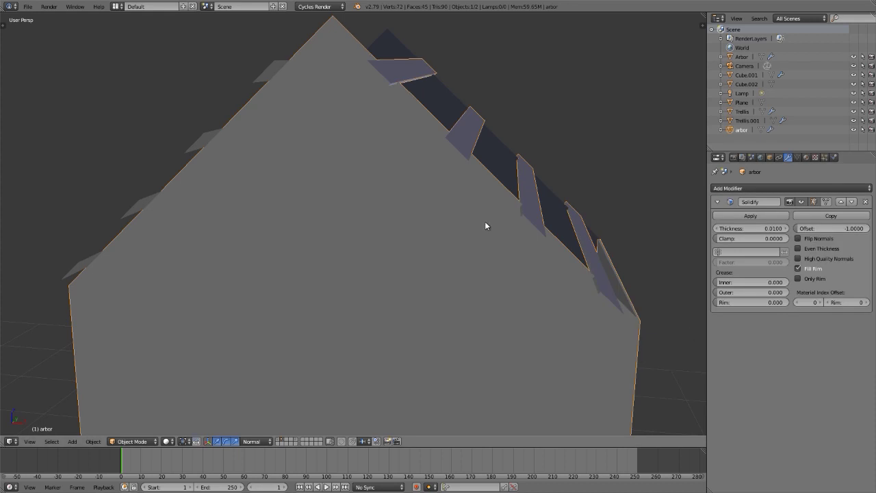
# After checking the reference photo, set the Solidify thickness from 0.0100 to 0.0430
pyautogui.hotkey('alt', 'Tab')
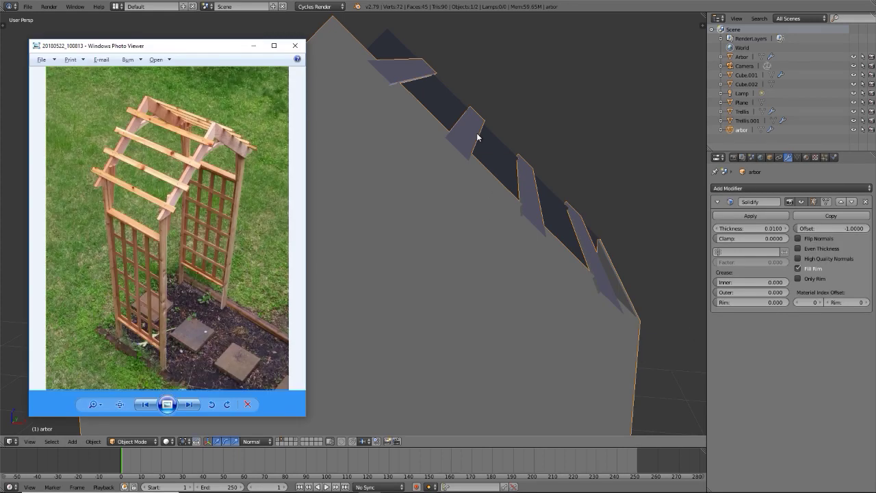
pyautogui.scroll(5, 195, 190)
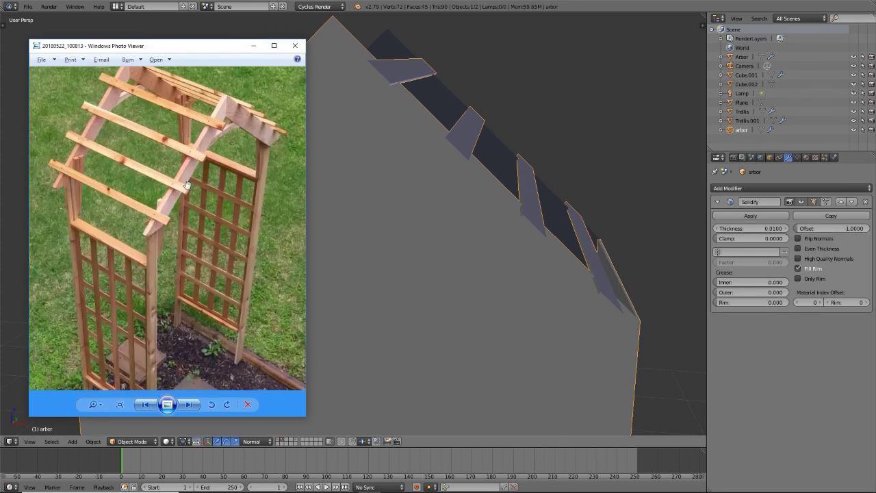
pyautogui.hotkey('alt', 'Tab')
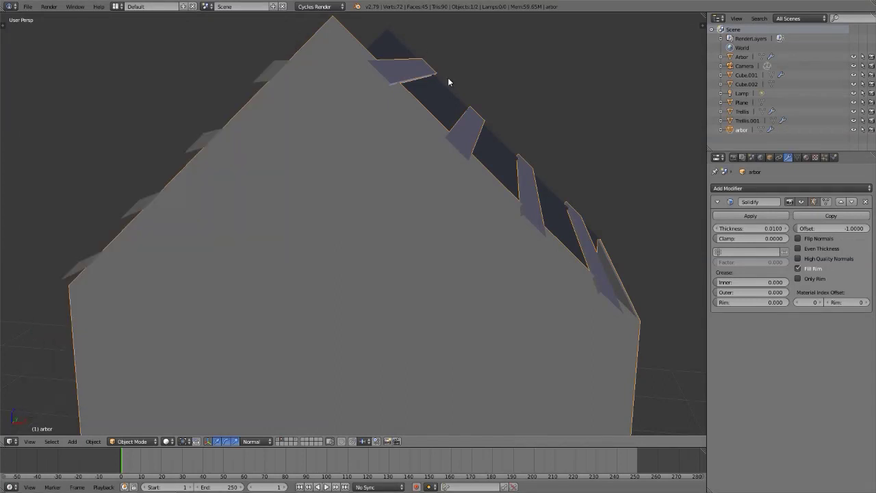
pyautogui.moveTo(476, 132); pyautogui.dragTo(444, 107, button='middle')
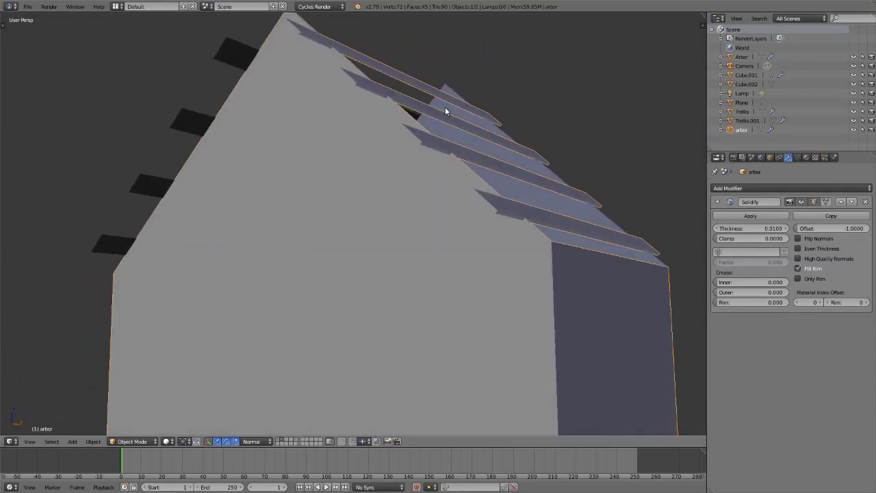
pyautogui.moveTo(763, 231)
pyautogui.mouseDown()
pyautogui.moveTo(800, 231)
pyautogui.moveTo(753, 228)
pyautogui.mouseUp()
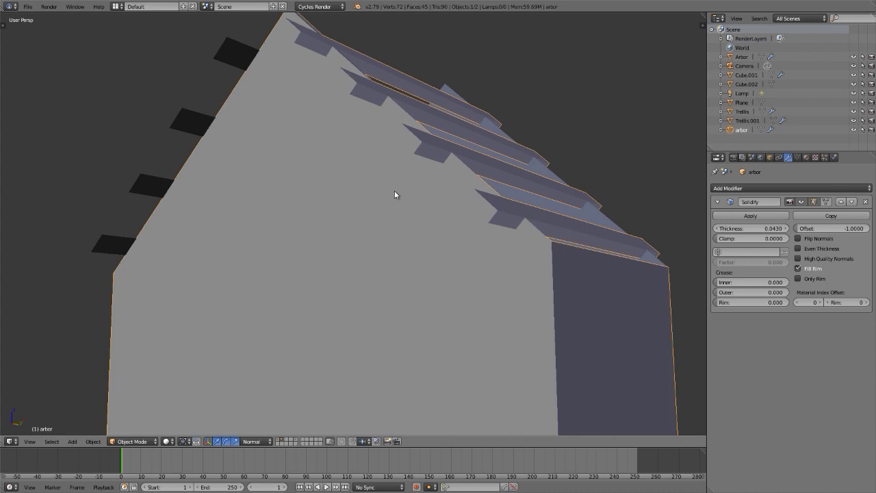
# Toggle Edit Mode on and off, then orbit to view the gable top and posts
pyautogui.press('Tab')
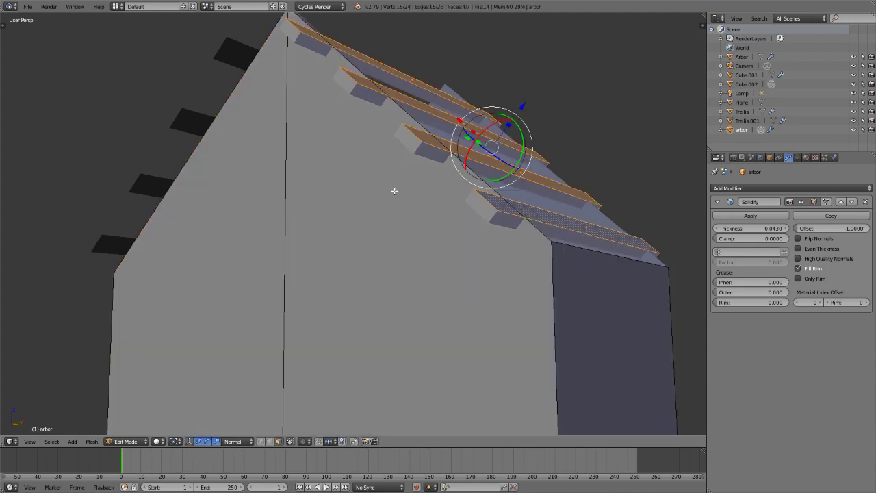
pyautogui.press('Tab')
pyautogui.scroll(-5, 394, 190)
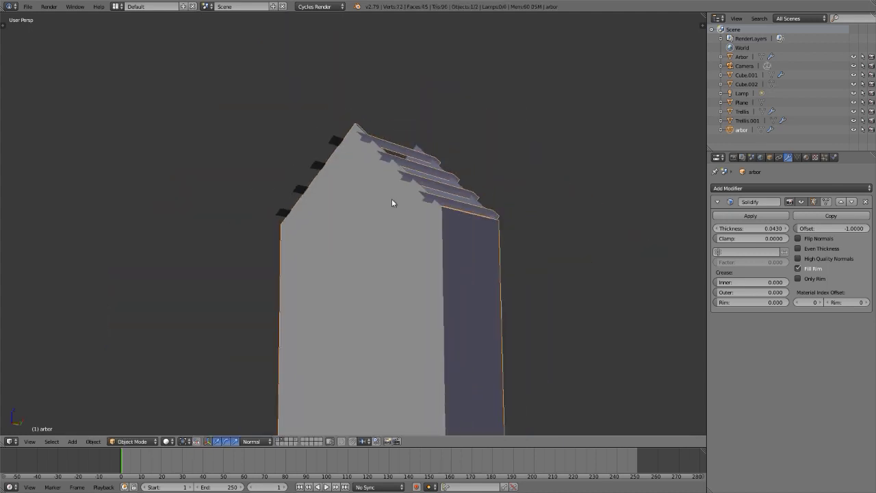
pyautogui.moveTo(391, 198); pyautogui.dragTo(394, 83, button='middle')
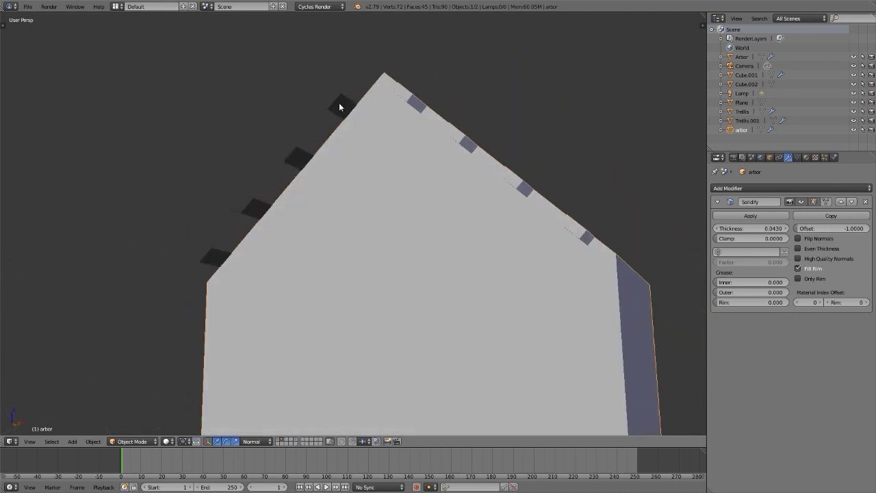
pyautogui.moveTo(340, 106); pyautogui.dragTo(381, 67, button='middle')
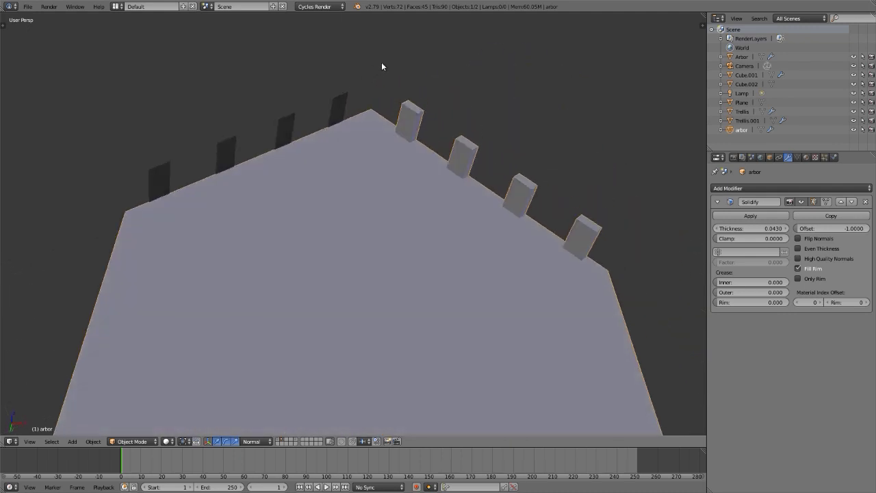
# Copy the arbor's Solidify modifier onto post Cube.002 with Ctrl+L > Modifiers
pyautogui.scroll(5, 341, 104)
pyautogui.rightClick(340, 98)
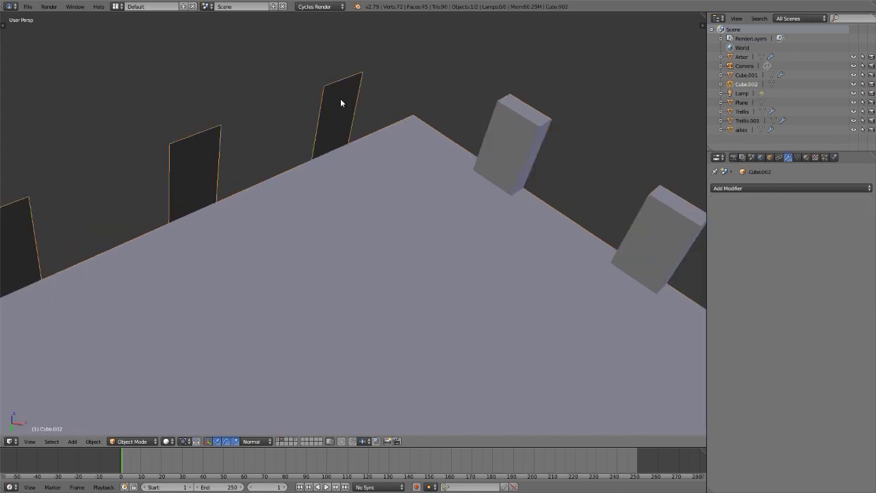
pyautogui.keyDown('shift'); pyautogui.rightClick(515, 131); pyautogui.keyUp('shift')
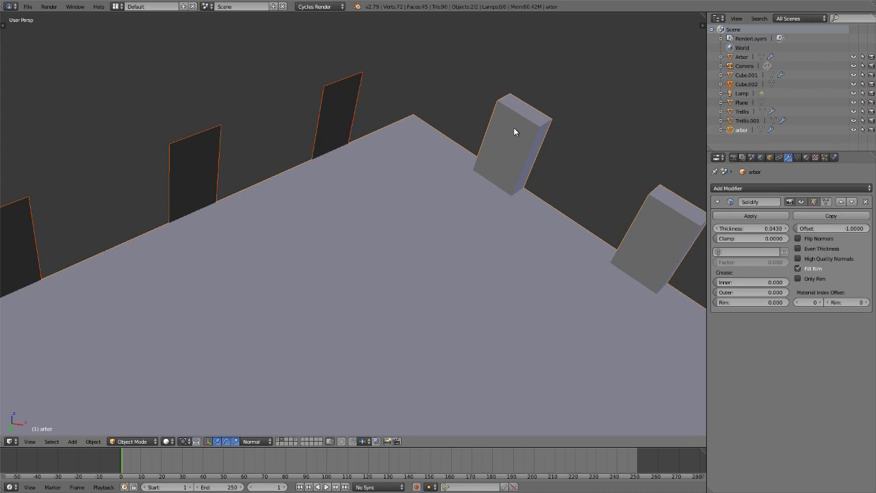
pyautogui.hotkey('ctrl', 'l')
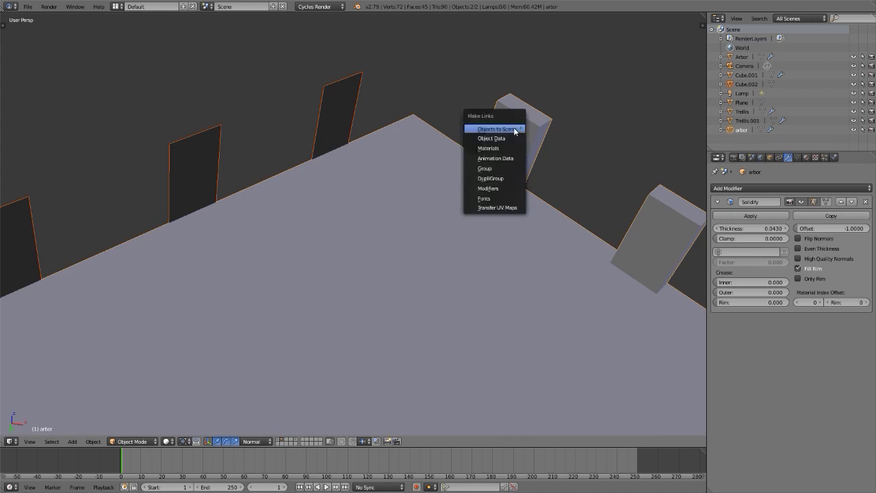
pyautogui.click(492, 190)
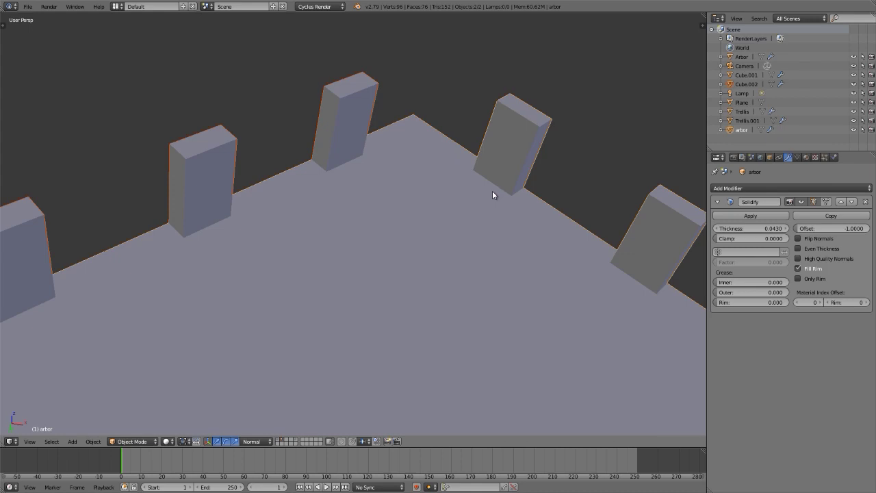
# Orbit and zoom around the arbor to inspect the thickened posts and rafters
pyautogui.moveTo(518, 132); pyautogui.dragTo(460, 181, button='middle')
pyautogui.scroll(-3, 452, 188)
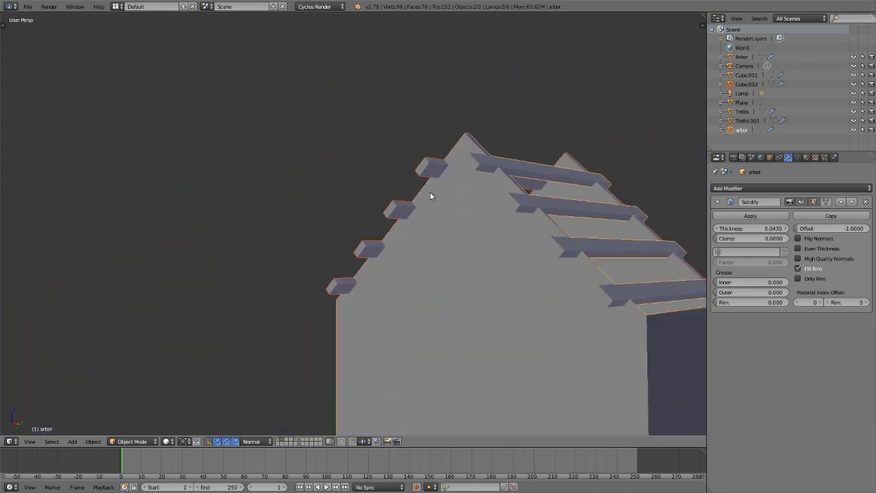
pyautogui.scroll(2, 430, 191)
pyautogui.scroll(4, 452, 157)
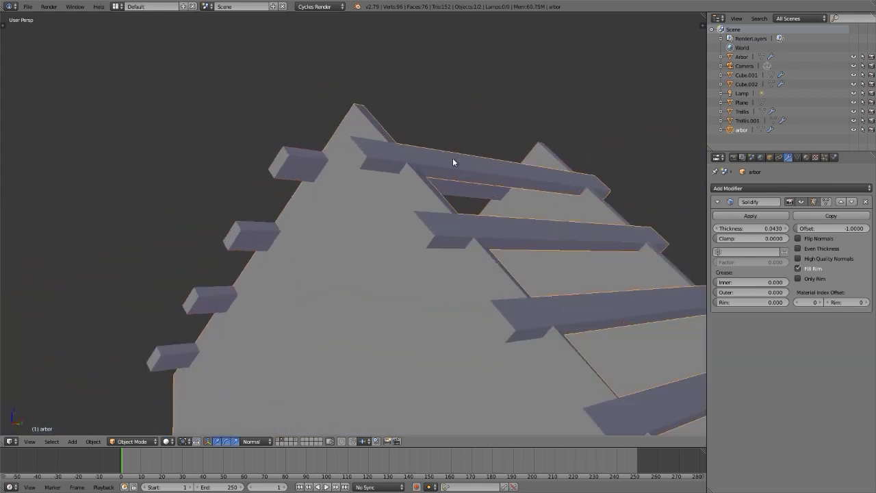
pyautogui.moveTo(453, 162); pyautogui.dragTo(486, 153, button='middle')
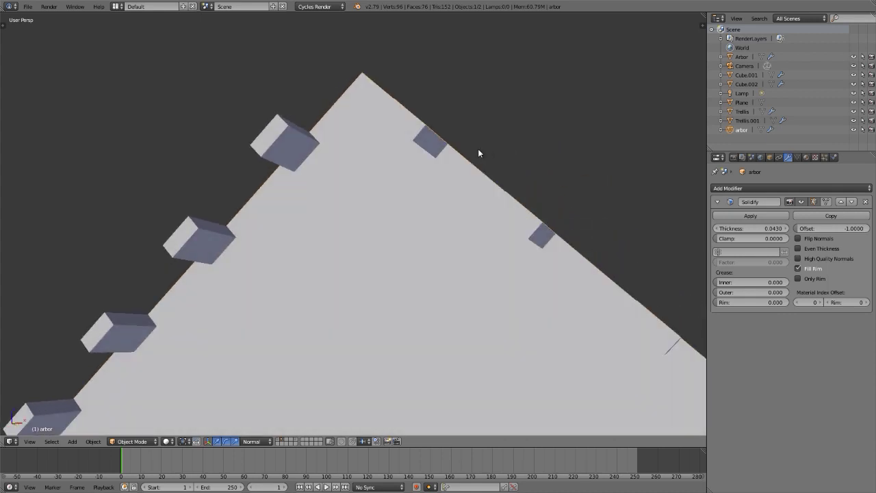
pyautogui.moveTo(275, 141); pyautogui.dragTo(297, 120, button='middle')
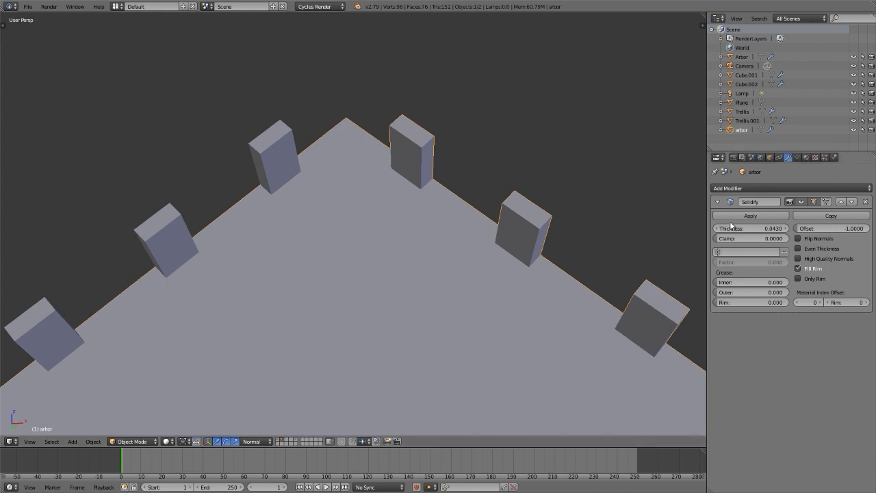
# In Edit Mode, toggle the Solidify display on the roof boards and check transform orientations
pyautogui.press('Tab')
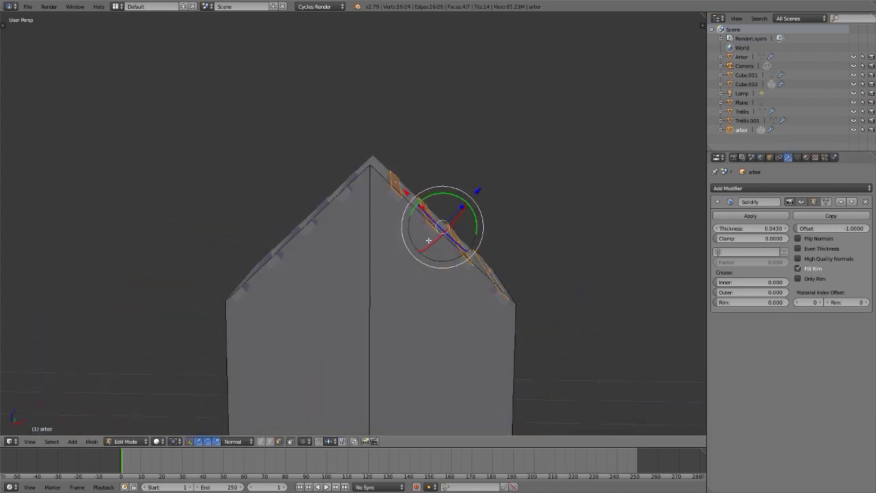
pyautogui.scroll(2, 438, 230)
pyautogui.moveTo(425, 220); pyautogui.dragTo(412, 215, button='middle')
pyautogui.scroll(2, 512, 199)
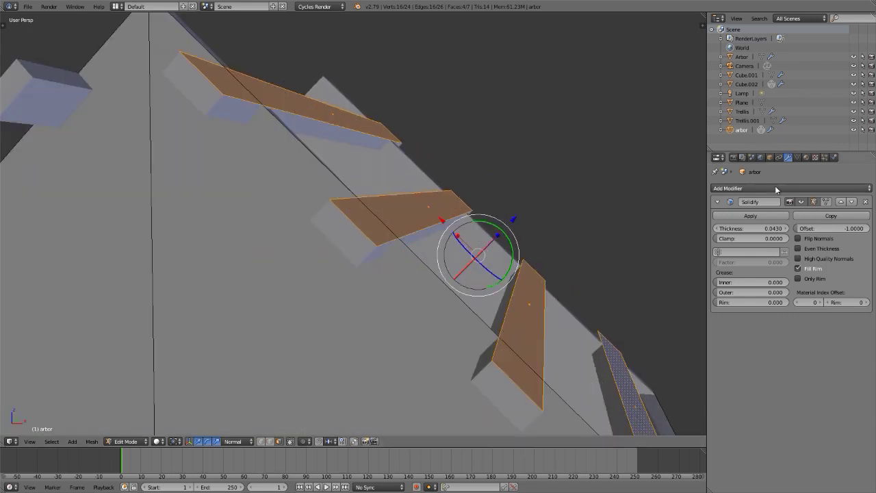
pyautogui.click(802, 202)
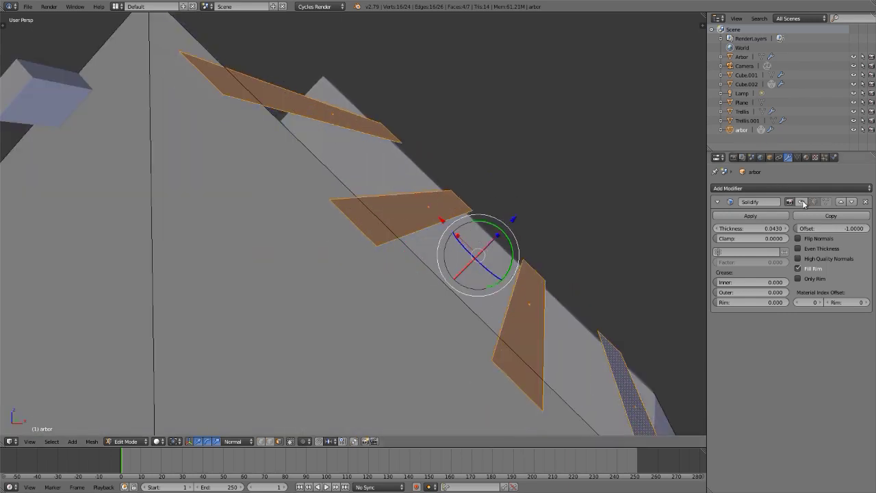
pyautogui.click(802, 202)
pyautogui.click(802, 202)
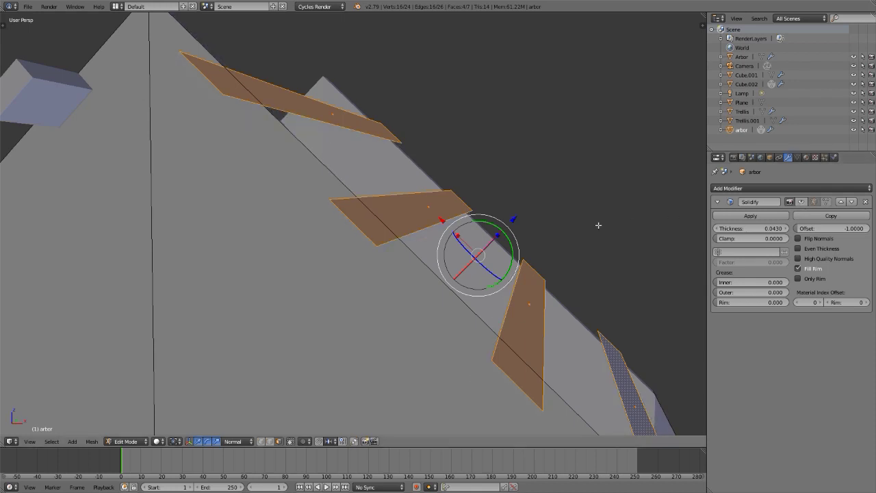
pyautogui.click(233, 441)
# Enable the modifier's edit-mode display and extrude the roof faces along normals about 0.045
pyautogui.click(812, 201)
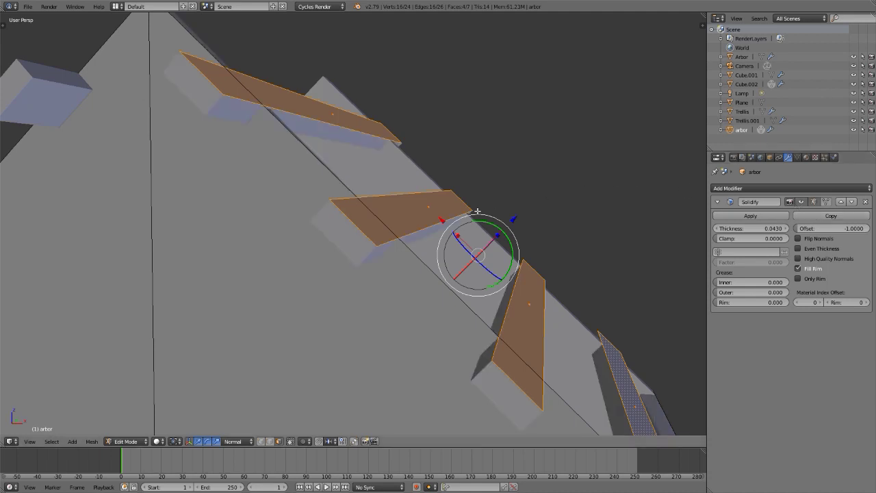
pyautogui.moveTo(475, 212); pyautogui.dragTo(523, 228, button='middle')
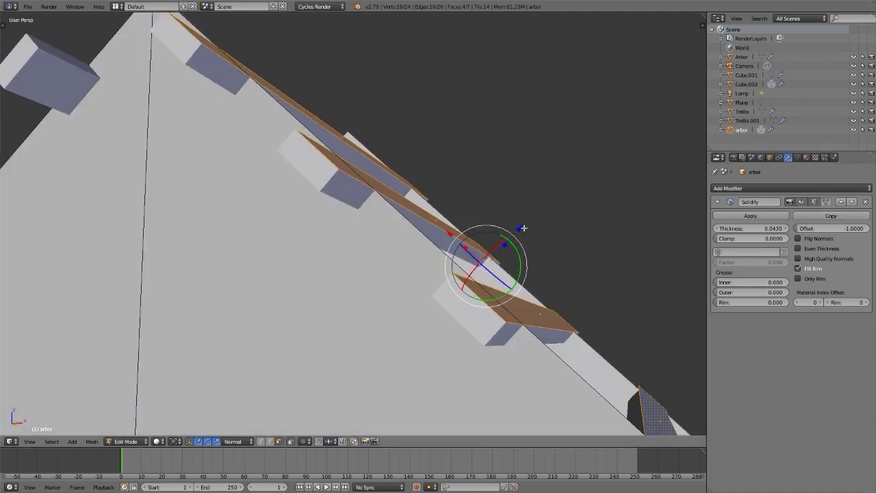
pyautogui.press('e')
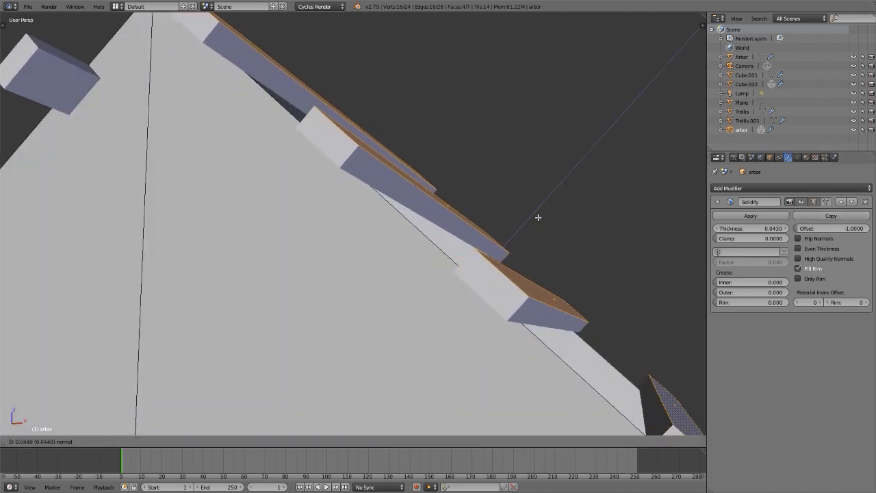
pyautogui.click(536, 217)
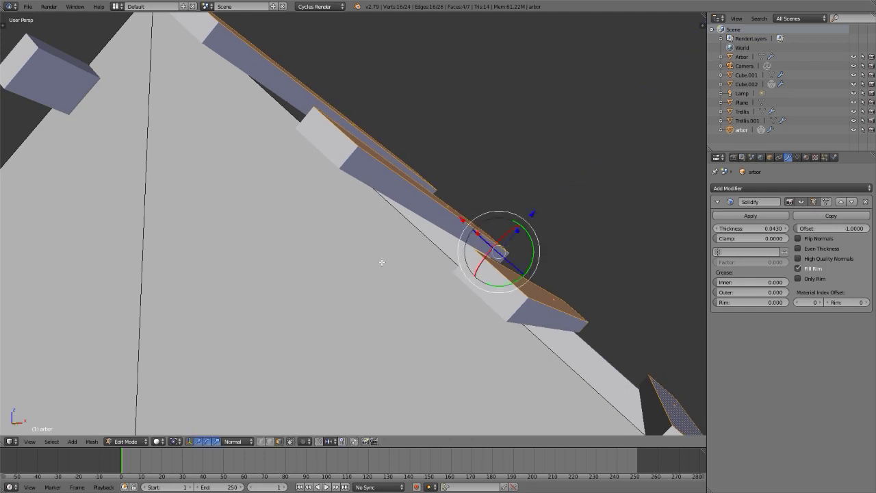
pyautogui.moveTo(382, 264); pyautogui.dragTo(371, 297, button='middle')
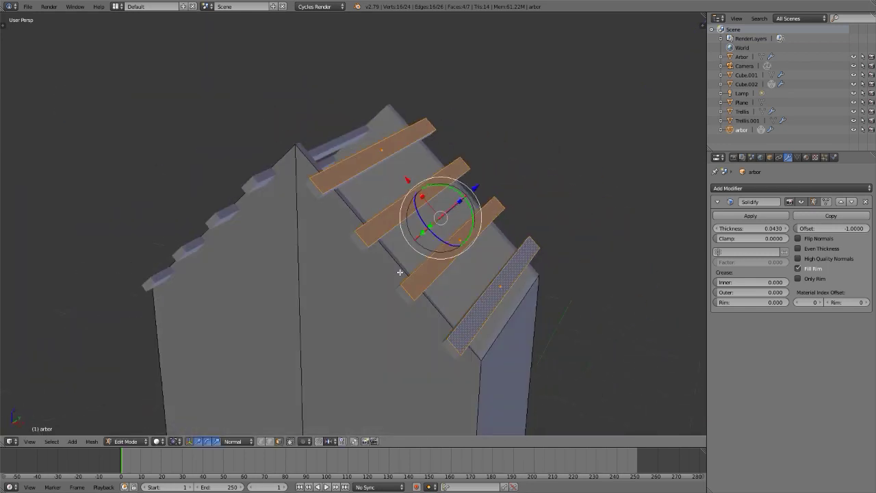
# Review the real arbor reference photos, then orbit the model slightly
pyautogui.hotkey('alt', 'Tab')
pyautogui.scroll(-1, 205, 157)
pyautogui.scroll(-1, 155, 235)
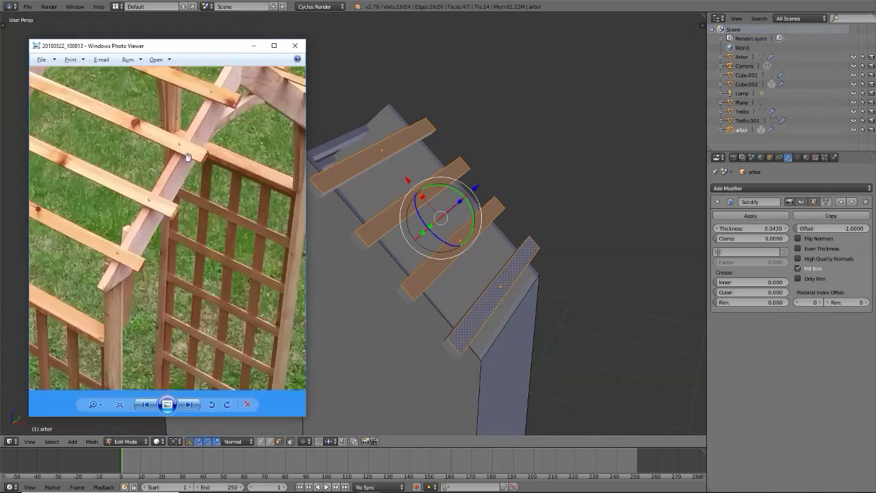
pyautogui.scroll(-1, 209, 126)
pyautogui.scroll(-4, 213, 133)
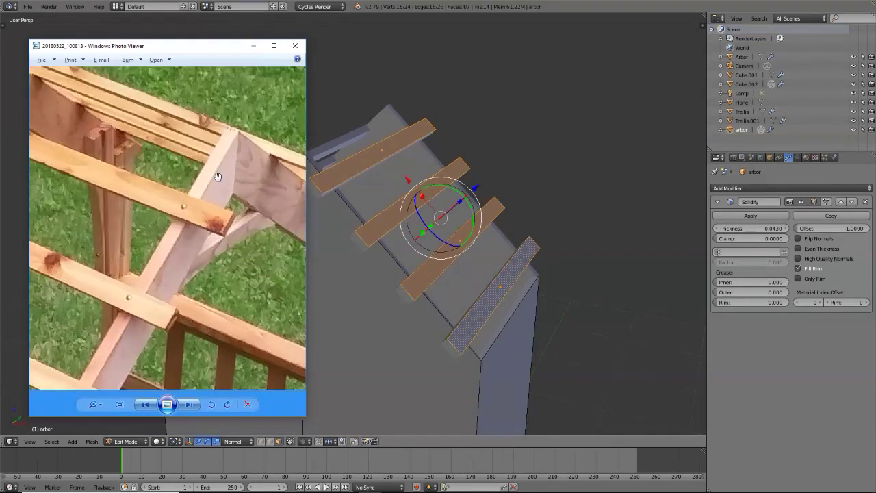
pyautogui.hotkey('alt', 'Tab')
pyautogui.scroll(2, 342, 178)
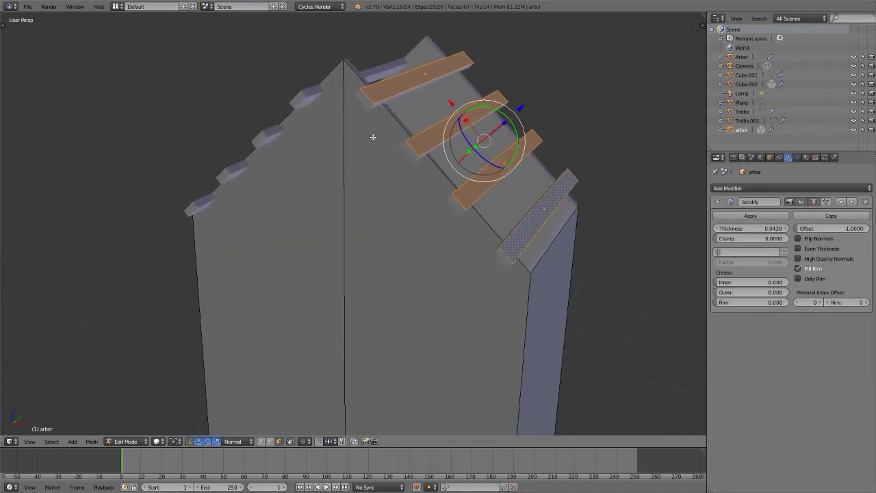
pyautogui.scroll(-3, 368, 165)
pyautogui.moveTo(368, 171); pyautogui.dragTo(402, 210, button='middle')
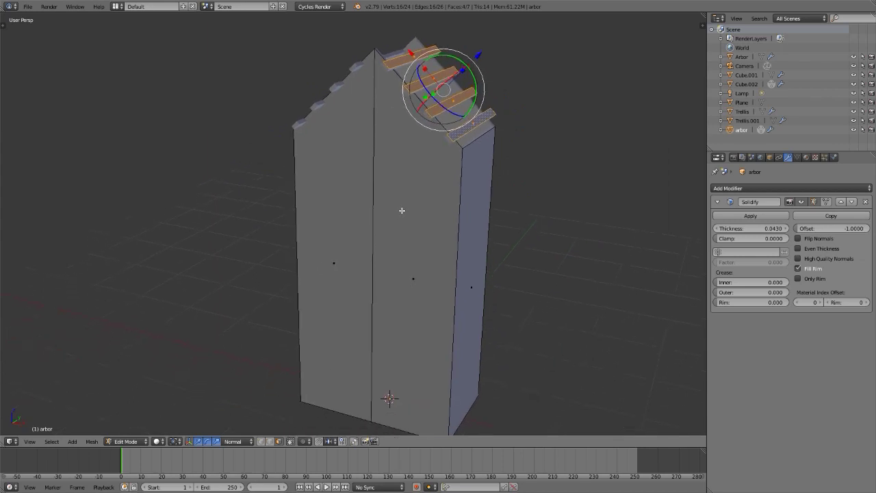
# Deselect the roof boards and cut a vertical edge loop near the arbor's side edge
pyautogui.press('a')
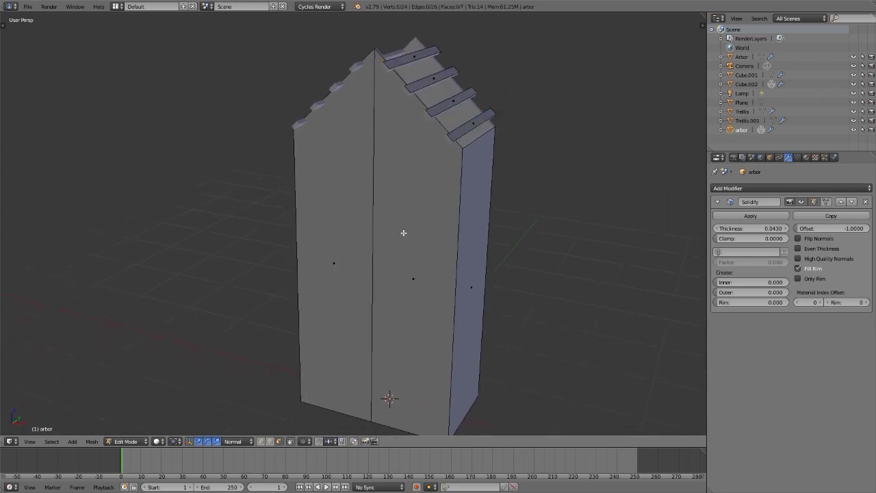
pyautogui.moveTo(403, 233); pyautogui.dragTo(411, 241, button='middle')
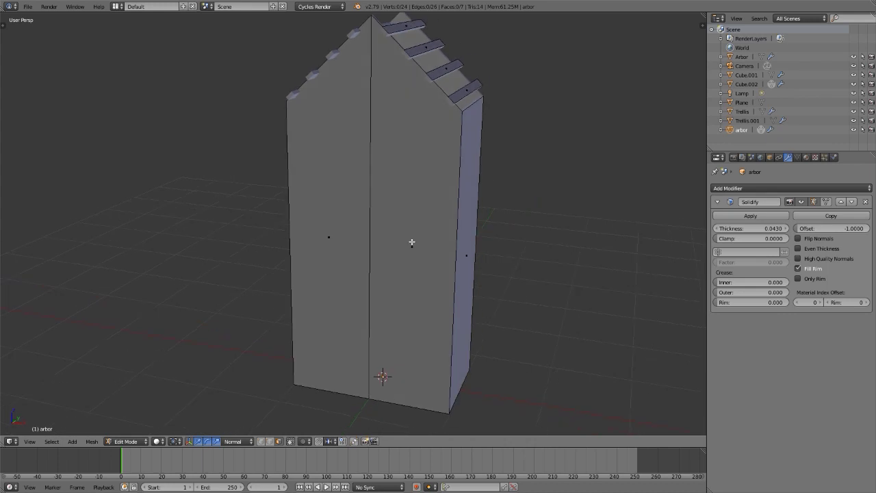
pyautogui.hotkey('ctrl', 'r')
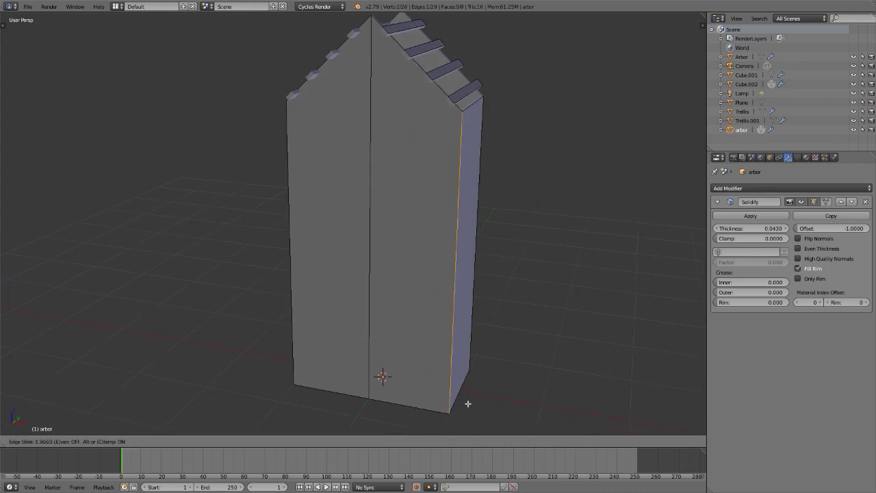
pyautogui.click(411, 396)
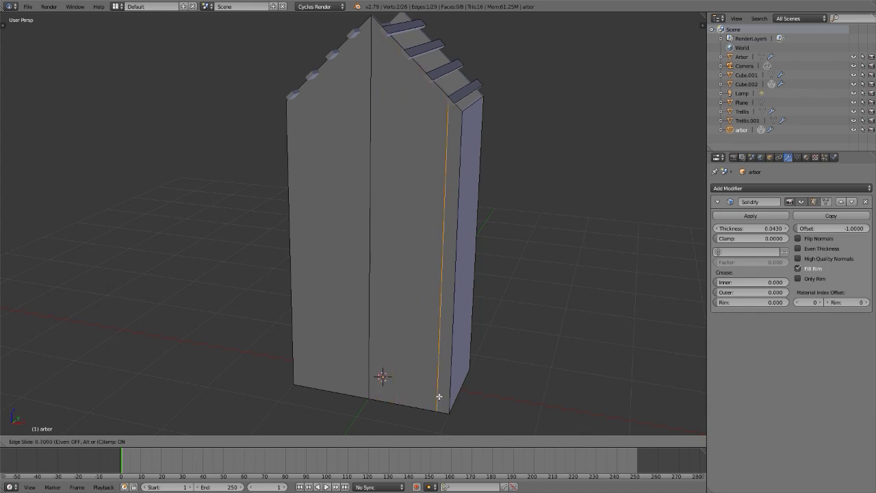
pyautogui.click(438, 395)
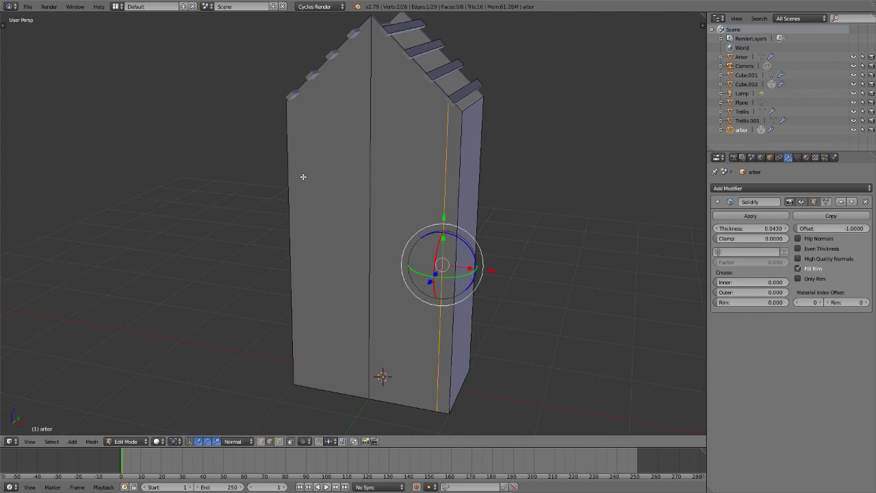
pyautogui.click(30, 442)
# Cut a second vertical loop on the front face and slide it to -0.7 near the left edge
pyautogui.hotkey('ctrl', 'r')
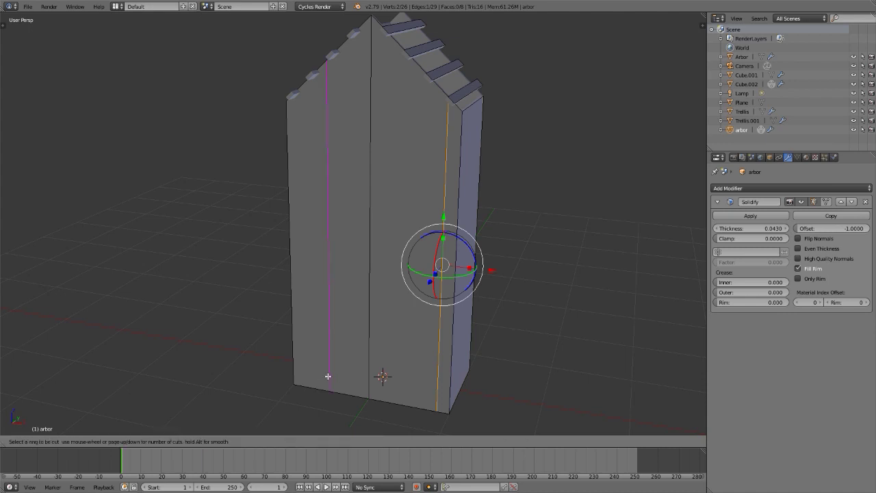
pyautogui.click(330, 376)
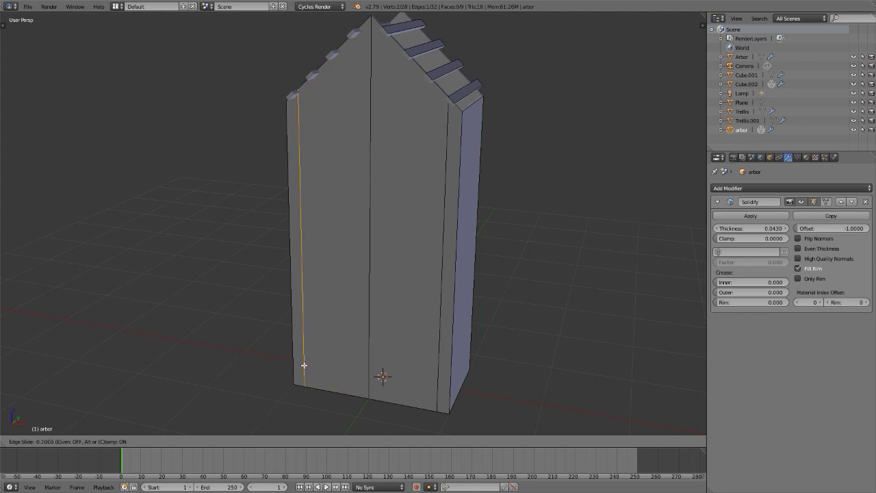
pyautogui.click(304, 364)
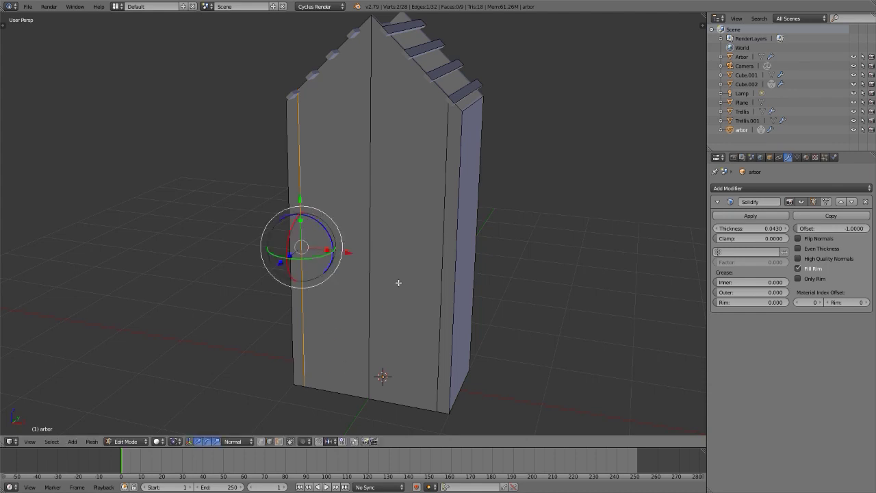
pyautogui.moveTo(374, 262)
pyautogui.mouseDown(button='middle')
pyautogui.moveTo(432, 227)
pyautogui.moveTo(360, 264)
pyautogui.moveTo(393, 264)
pyautogui.moveTo(444, 244)
pyautogui.moveTo(380, 266)
pyautogui.mouseUp(button='middle')
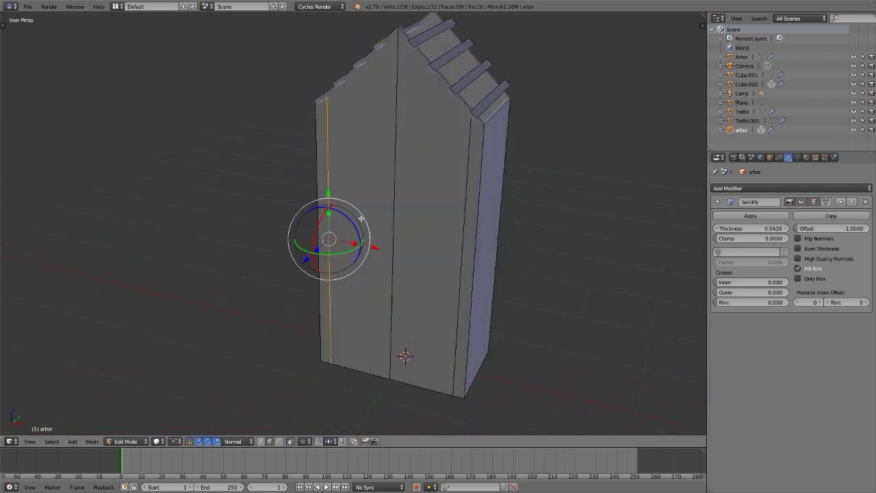
# Cut a horizontal loop, undo it after checking the photo, then cut a new loop across the walls
pyautogui.hotkey('ctrl', 'r')
pyautogui.click(457, 260)
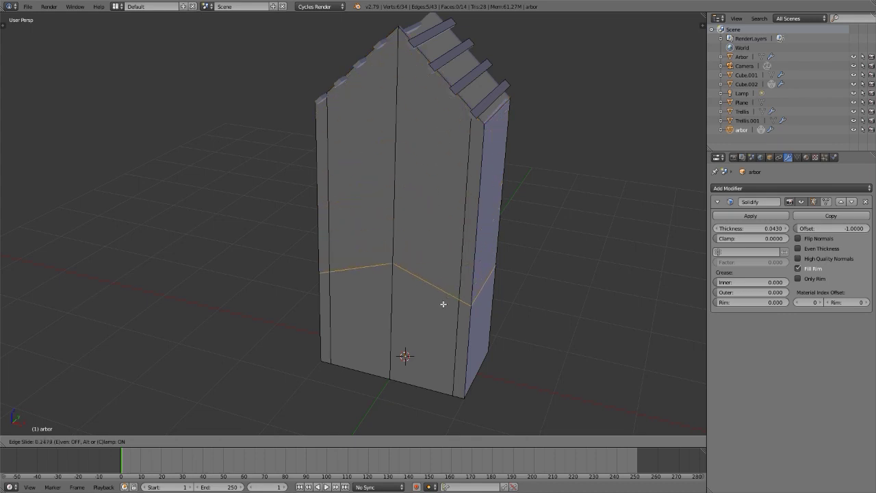
pyautogui.press('Escape')
pyautogui.hotkey('ctrl', 'z')
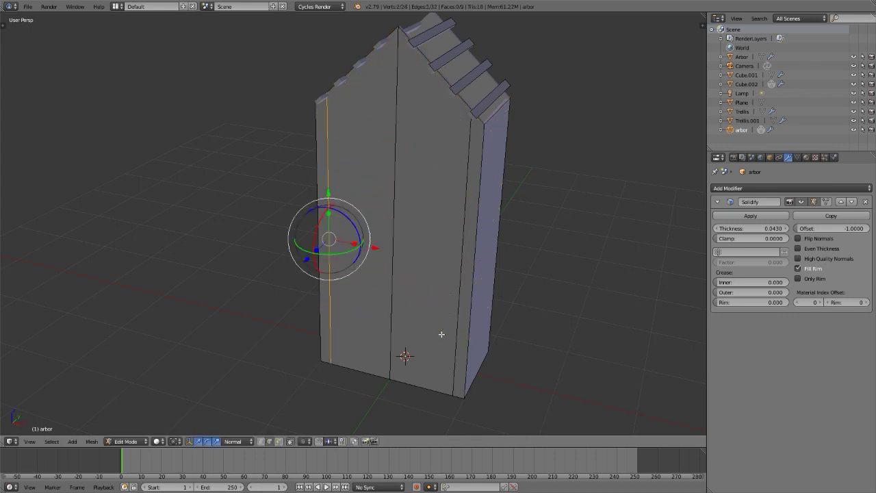
pyautogui.hotkey('alt', 'Tab')
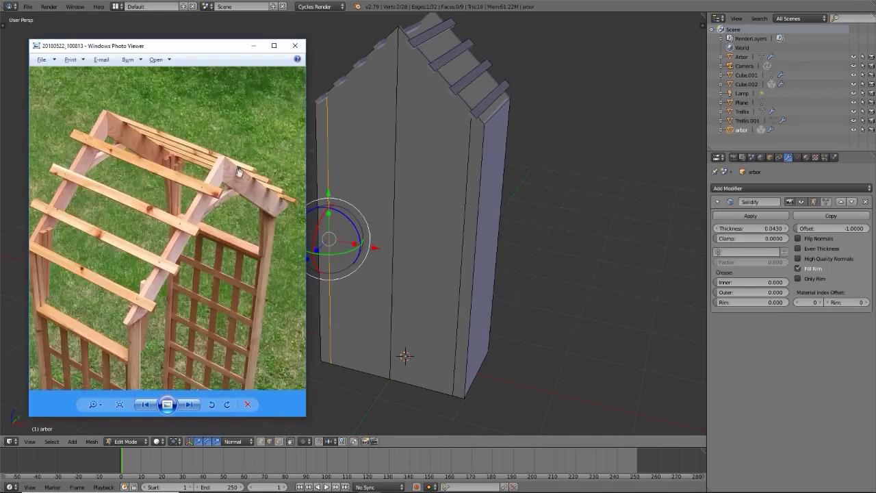
pyautogui.hotkey('alt', 'Tab')
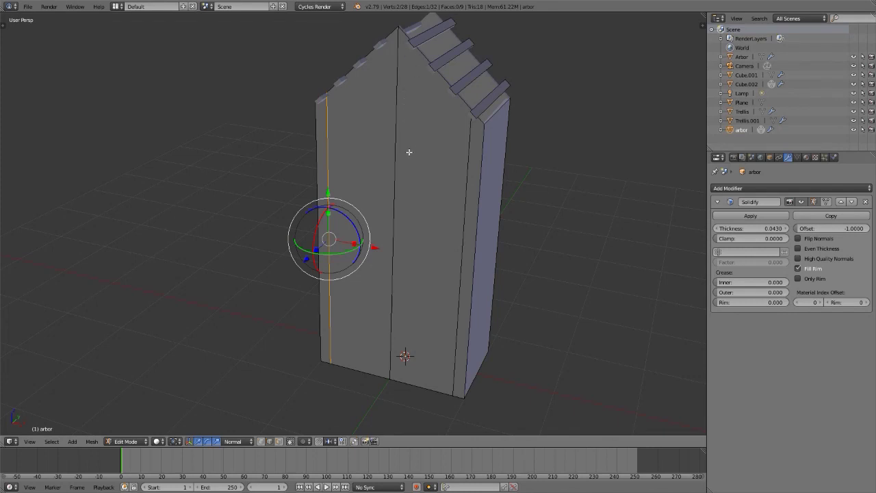
pyautogui.hotkey('ctrl', 'r')
pyautogui.click(460, 254)
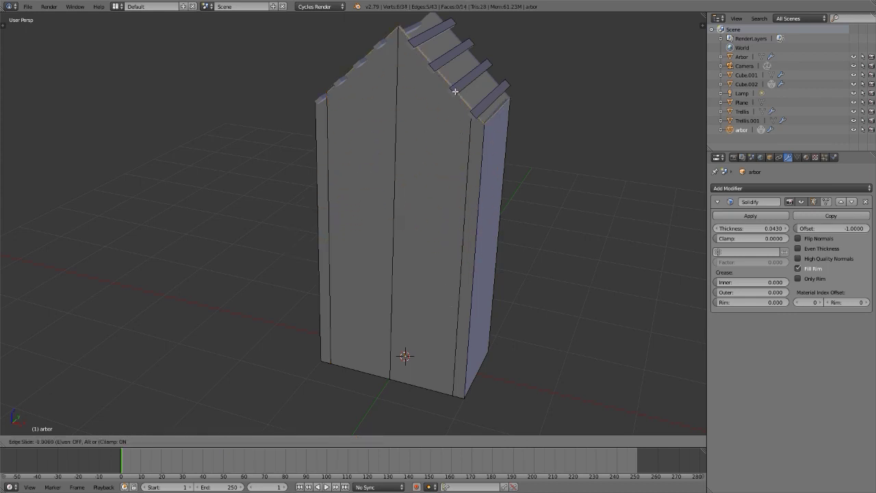
# Slide the new loop up to the roof line and set the orientation to Global
pyautogui.click(455, 91)
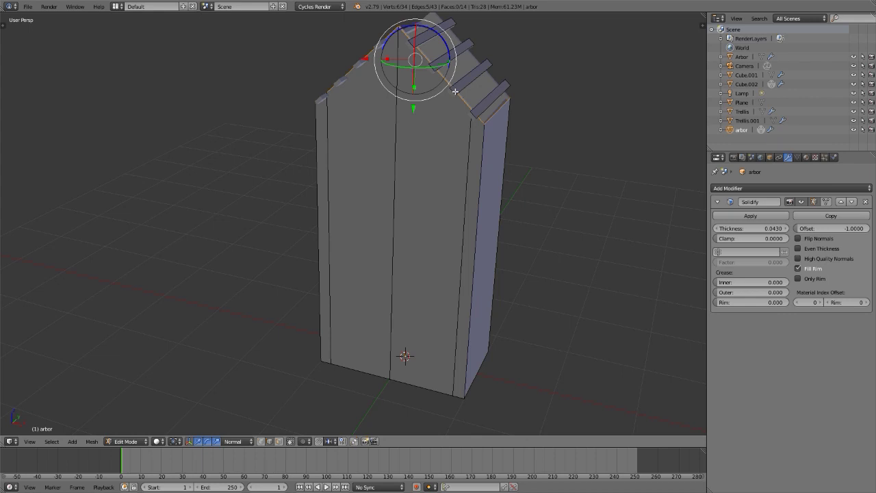
pyautogui.click(233, 441)
pyautogui.click(237, 430)
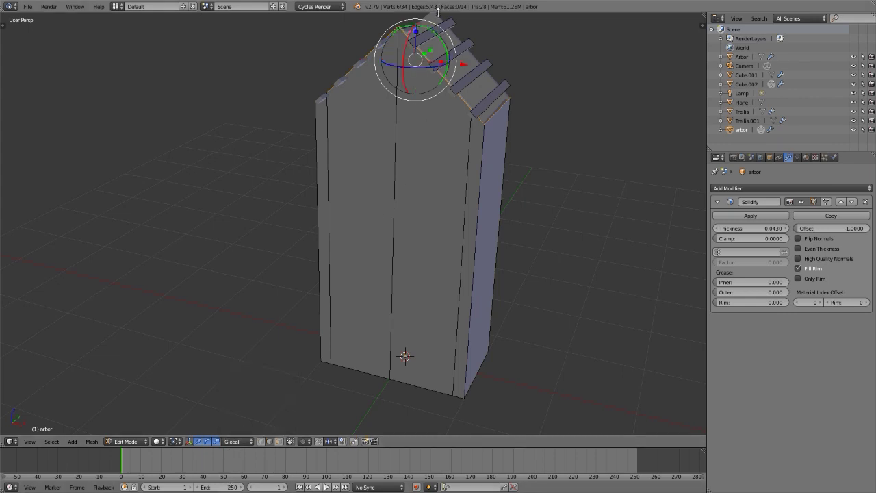
pyautogui.keyDown('shift'); pyautogui.moveTo(420, 53); pyautogui.dragTo(423, 74, button='middle'); pyautogui.keyUp('shift')
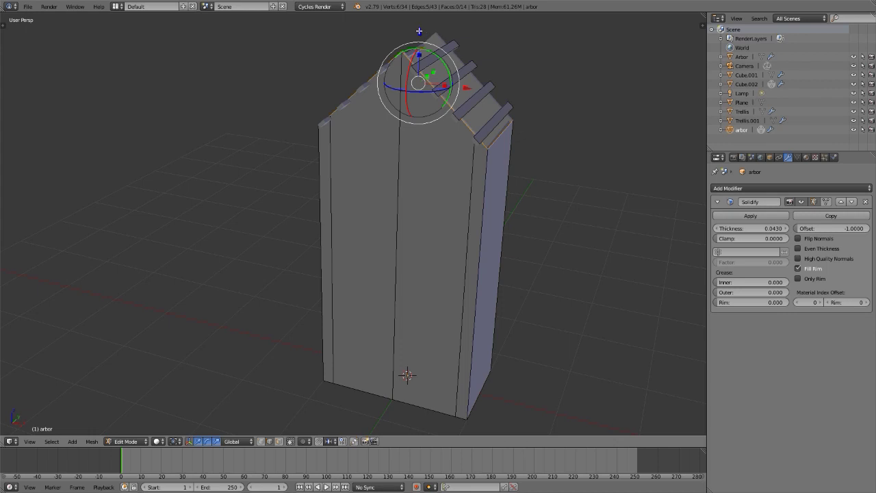
pyautogui.moveTo(421, 33); pyautogui.dragTo(417, 43)
# After checking the photo, lower the roof-line loop along Z in Front view
pyautogui.hotkey('alt', 'Tab')
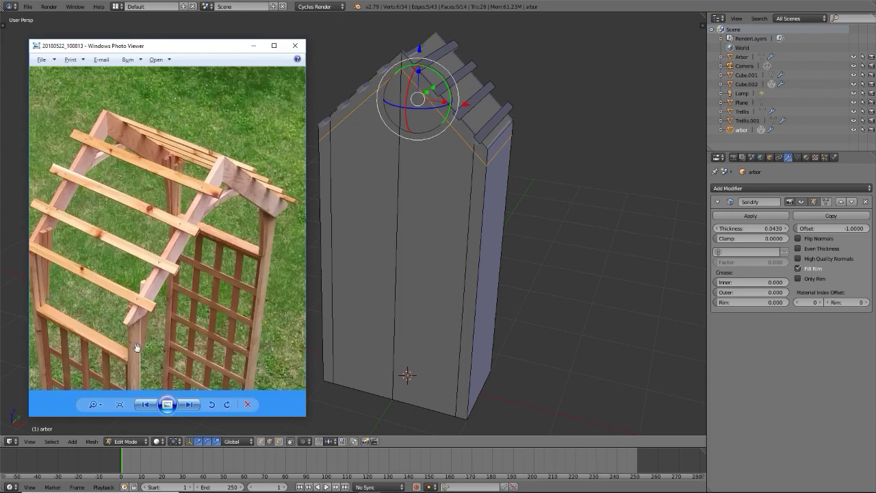
pyautogui.hotkey('alt', 'Tab')
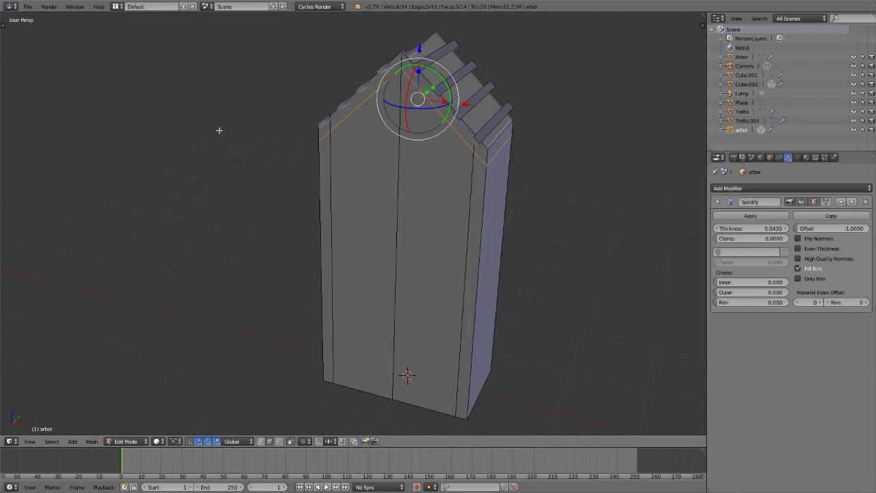
pyautogui.moveTo(407, 134); pyautogui.dragTo(439, 134, button='middle')
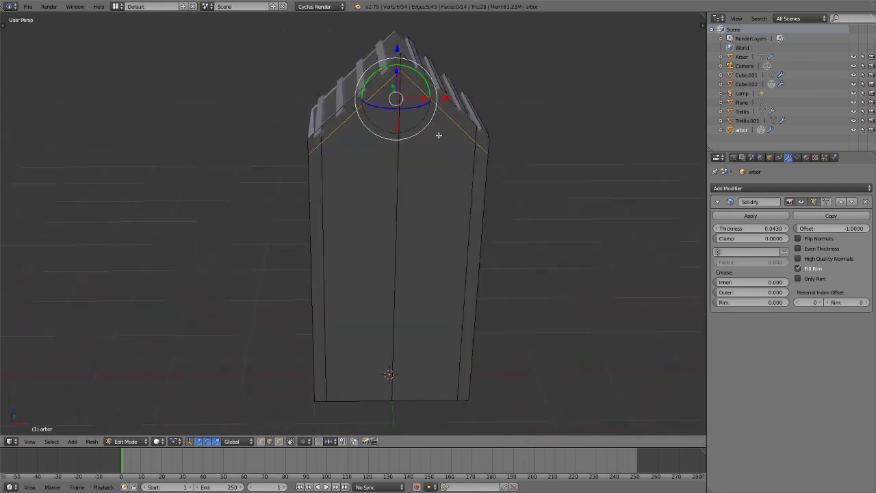
pyautogui.press('KP_1')
pyautogui.press('g')
pyautogui.press('z')
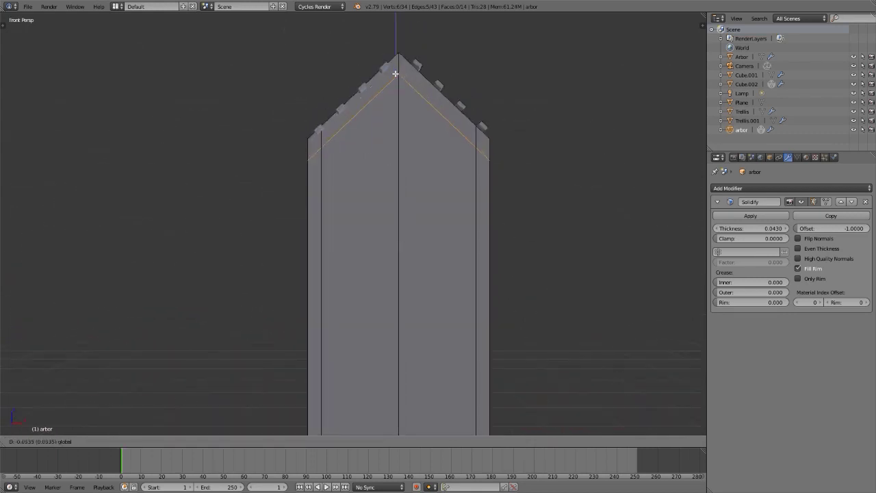
pyautogui.click(395, 73)
# Check the loop in wireframe, front and orthographic side views, then return to solid shading
pyautogui.press('z')
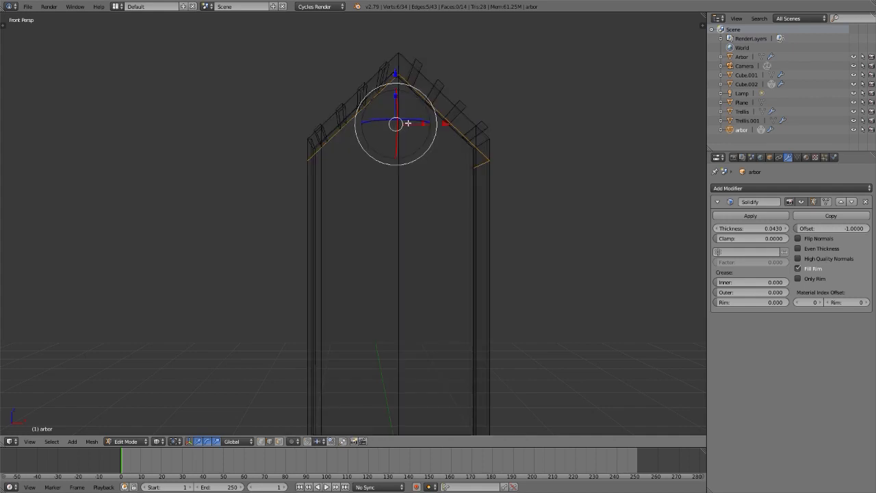
pyautogui.moveTo(407, 156); pyautogui.dragTo(416, 158, button='middle')
pyautogui.press('KP_1')
pyautogui.press('KP_3')
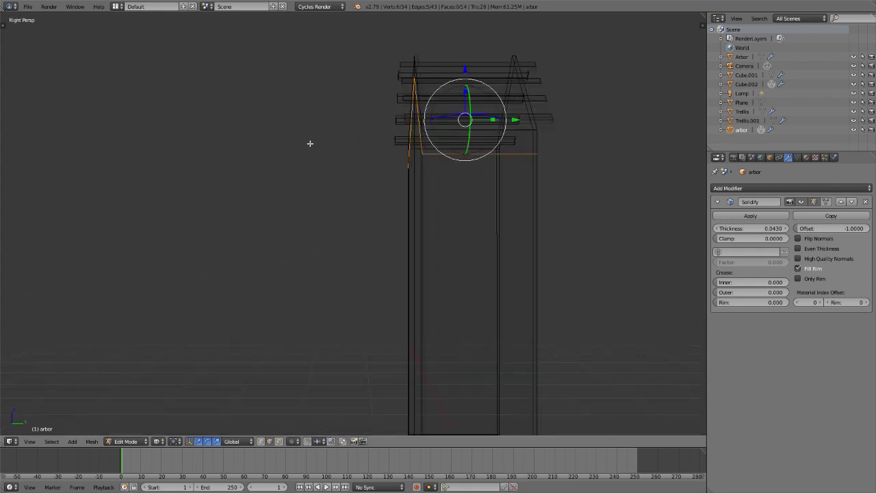
pyautogui.press('KP_5')
pyautogui.press('KP_5')
pyautogui.press('z')
pyautogui.moveTo(373, 180); pyautogui.dragTo(542, 194, button='middle')
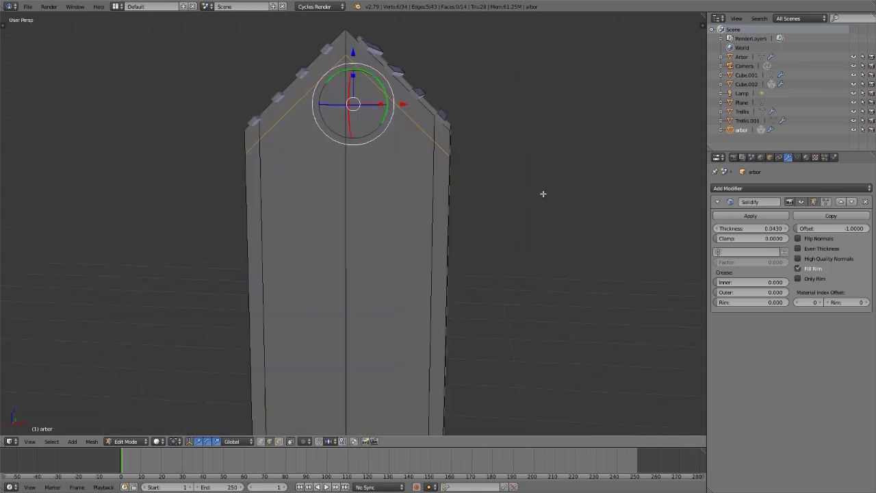
pyautogui.keyDown('shift'); pyautogui.moveTo(324, 30); pyautogui.dragTo(408, 145, button='middle'); pyautogui.keyUp('shift')
pyautogui.scroll(3, 408, 145)
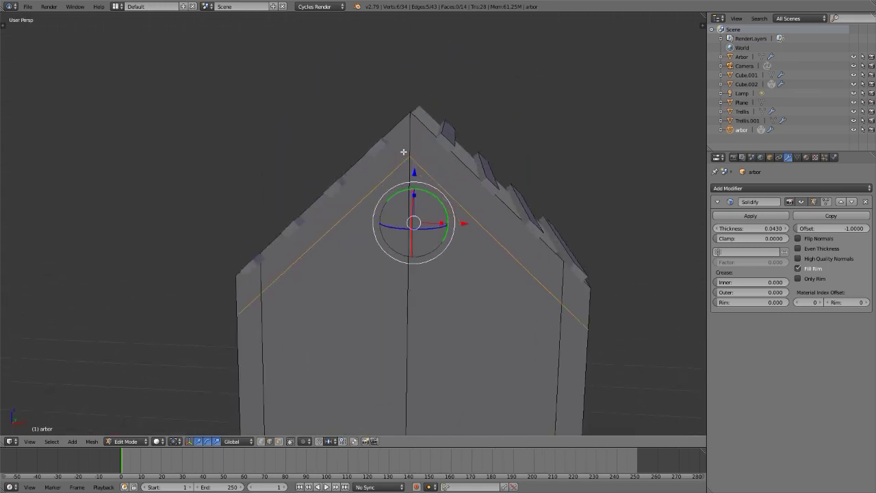
pyautogui.moveTo(407, 198); pyautogui.dragTo(414, 177, button='middle')
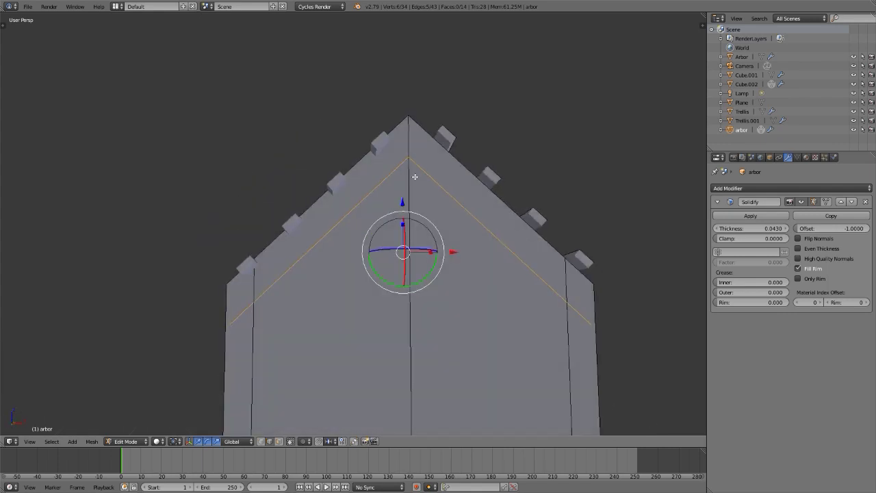
pyautogui.keyDown('shift'); pyautogui.moveTo(302, 289); pyautogui.dragTo(289, 218, button='middle'); pyautogui.keyUp('shift')
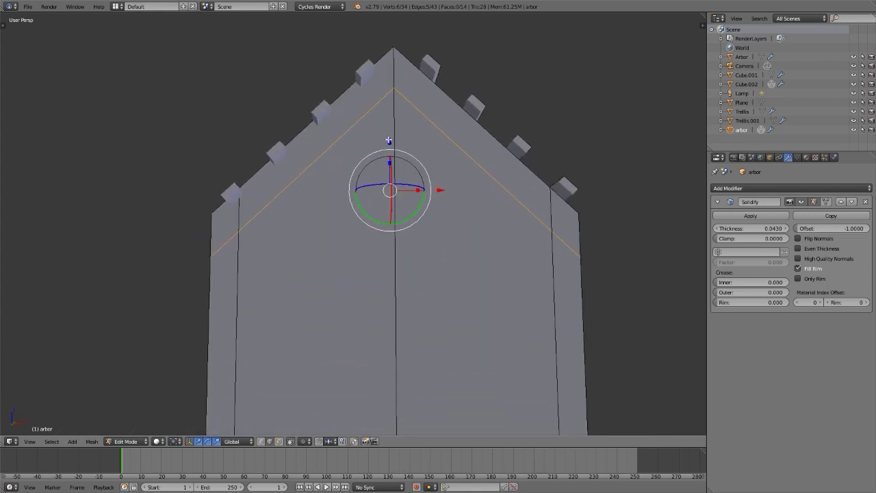
# Nudge the roof-line loop slightly down along Z and bring up the reference photo
pyautogui.press('g')
pyautogui.press('z')
pyautogui.click(389, 143)
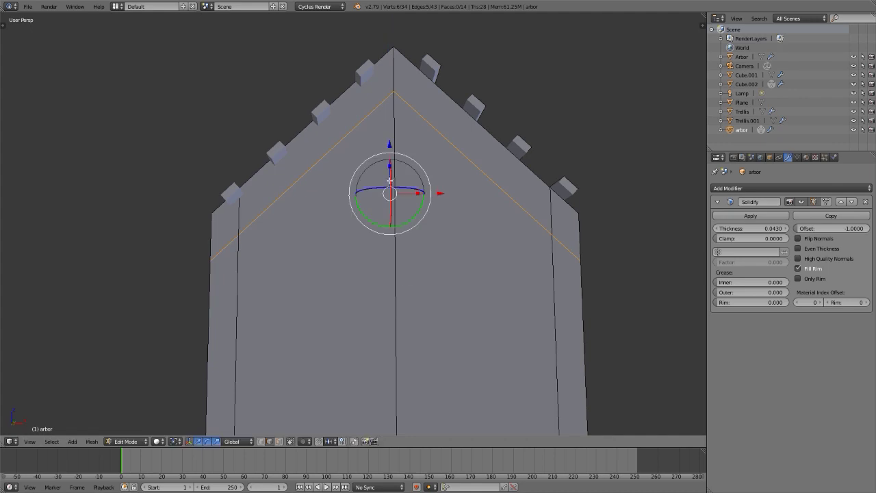
pyautogui.hotkey('alt', 'Tab')
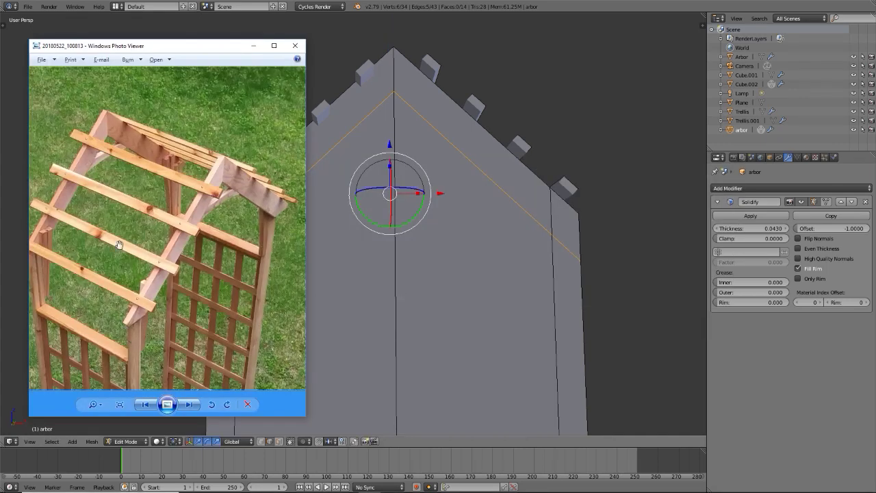
# Pan and zoom the arbor photo to inspect the brace and post joints, then return to Blender
pyautogui.moveTo(118, 245); pyautogui.dragTo(214, 248)
pyautogui.scroll(4, 179, 279)
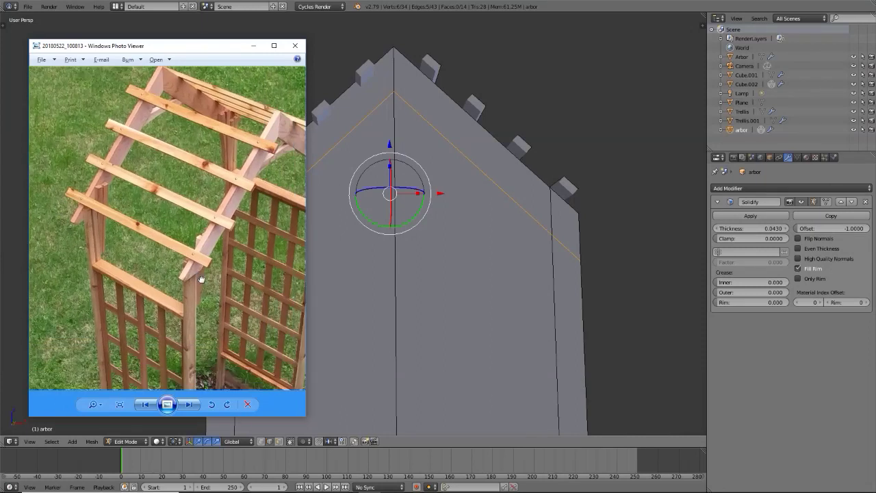
pyautogui.moveTo(184, 231); pyautogui.dragTo(157, 209)
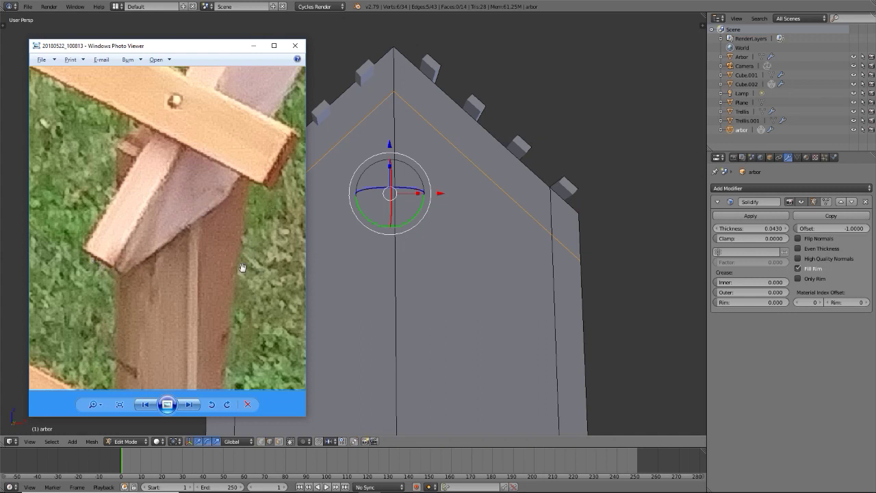
pyautogui.scroll(-5, 251, 286)
pyautogui.scroll(5, 81, 193)
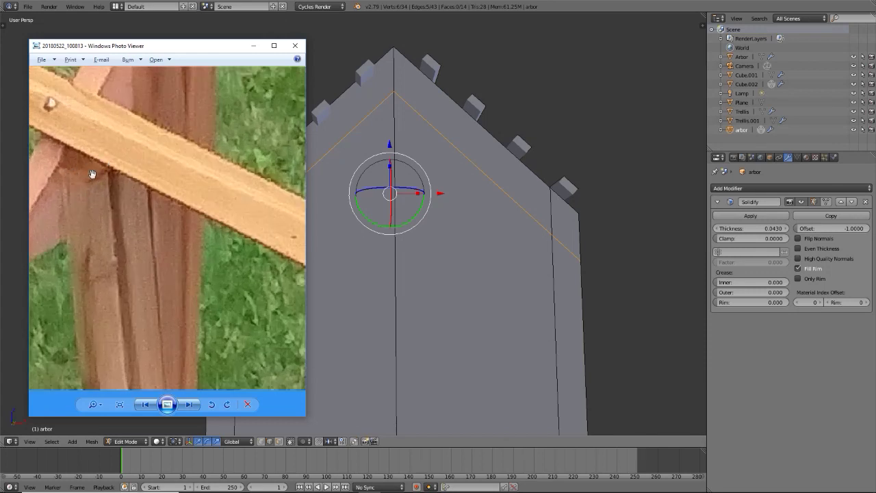
pyautogui.scroll(-4, 106, 176)
pyautogui.hotkey('alt', 'Tab')
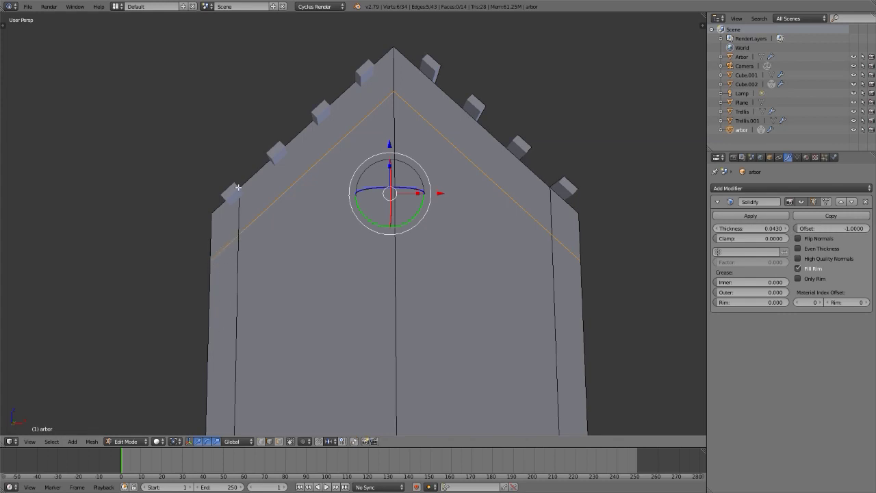
# Select the front's upper-left and upper-right corner vertices and join them with J
pyautogui.moveTo(406, 254); pyautogui.dragTo(402, 240, button='middle')
pyautogui.keyDown('ctrl'); pyautogui.keyDown('alt'); pyautogui.keyDown('shift'); pyautogui.rightClick(401, 241); pyautogui.keyUp('shift'); pyautogui.keyUp('alt'); pyautogui.keyUp('ctrl')
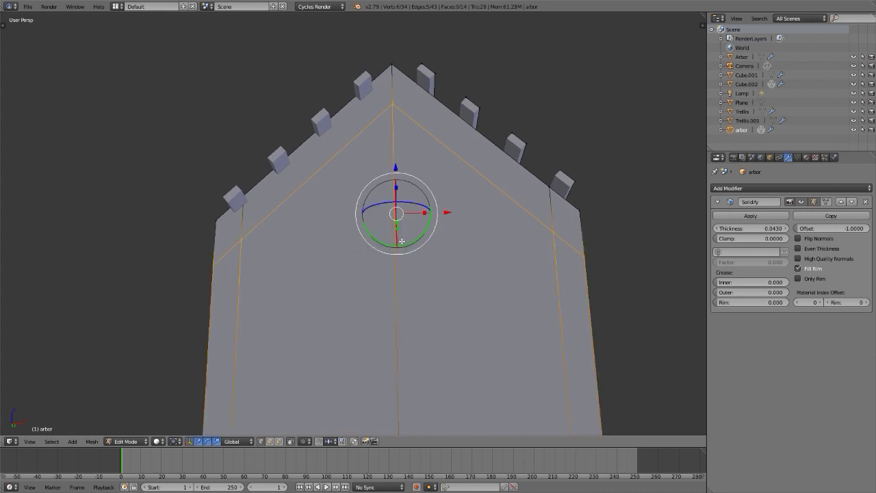
pyautogui.press('a')
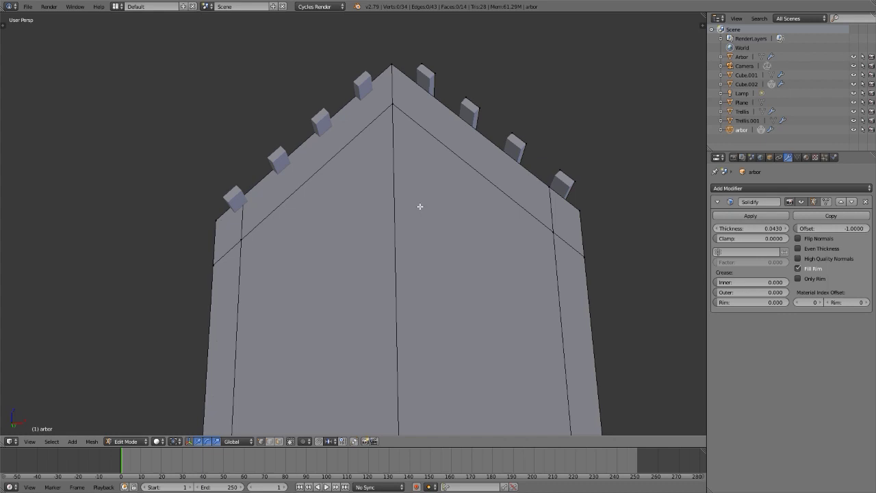
pyautogui.rightClick(219, 219)
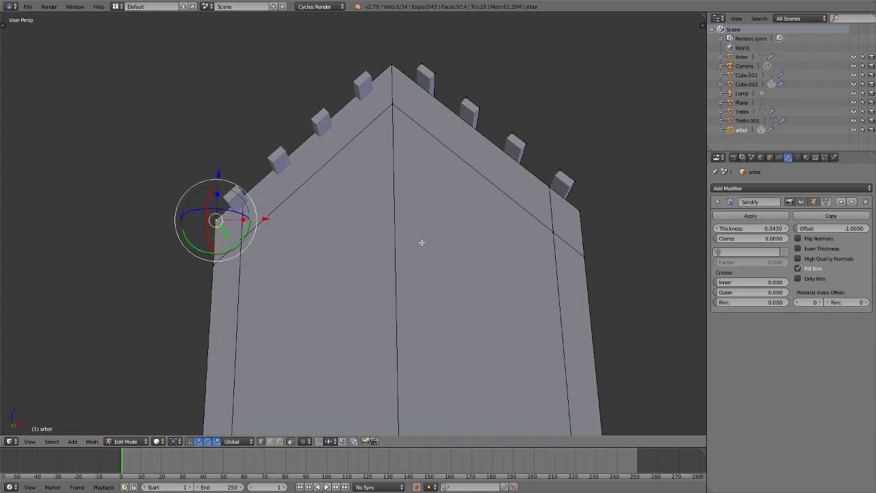
pyautogui.keyDown('shift'); pyautogui.rightClick(580, 216); pyautogui.keyUp('shift')
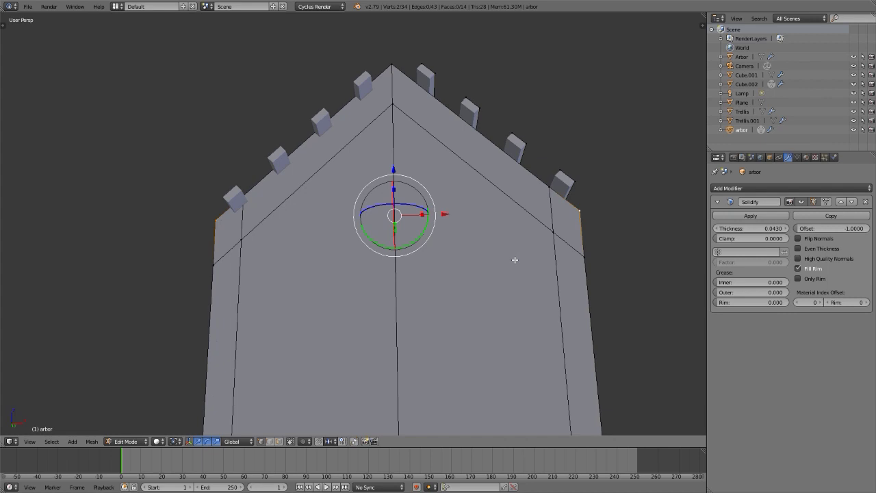
pyautogui.moveTo(489, 258); pyautogui.dragTo(505, 251, button='middle')
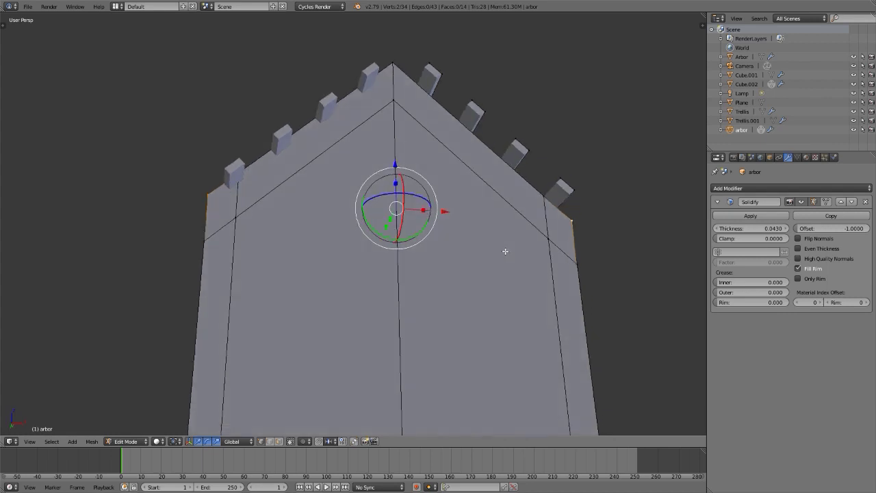
pyautogui.press('j')
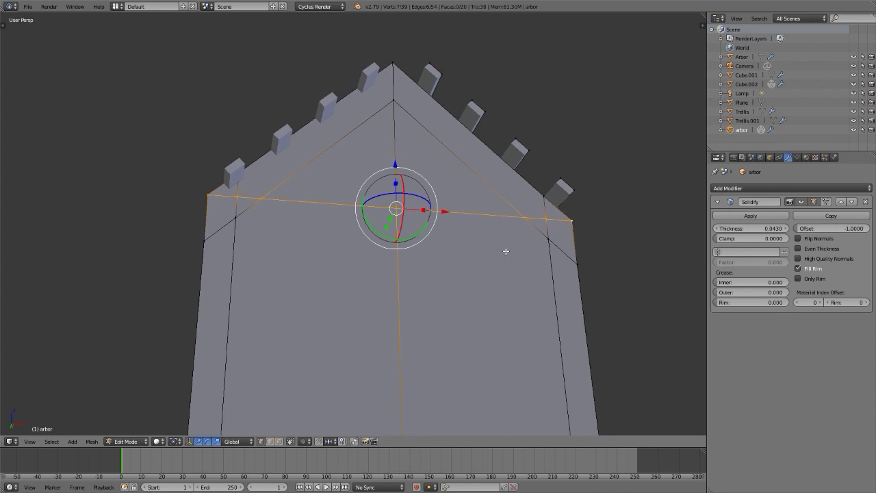
# Switch to Face select mode
pyautogui.hotkey('ctrl', 'Tab')
pyautogui.press('3')
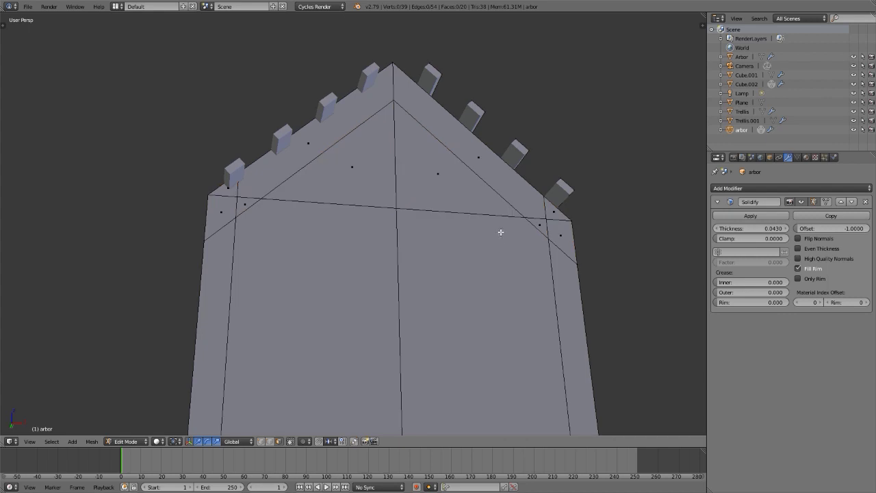
pyautogui.scroll(-2, 421, 256)
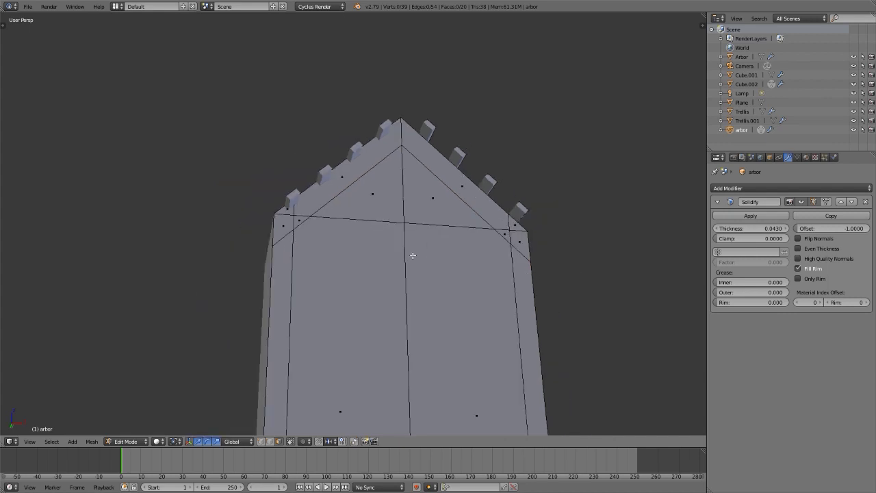
# Delete the five inner front faces, including both gable triangles, leaving an open front frame
pyautogui.rightClick(300, 220)
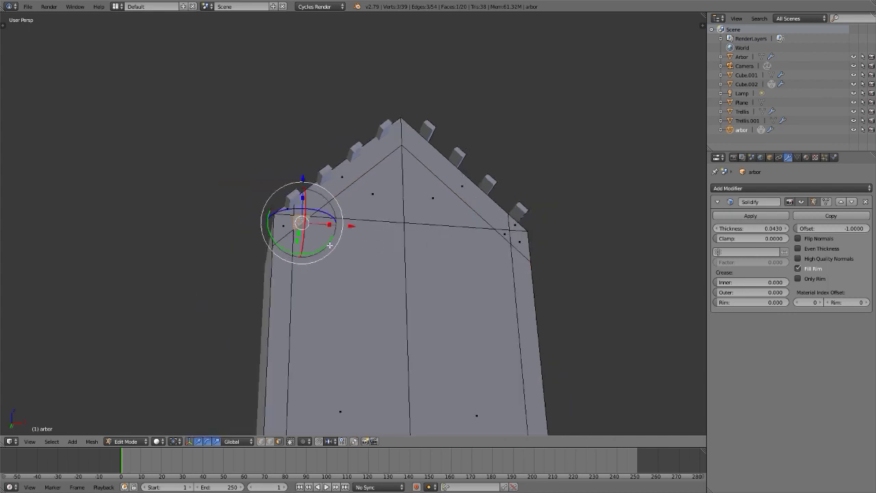
pyautogui.keyDown('shift'); pyautogui.rightClick(360, 196); pyautogui.keyUp('shift')
pyautogui.keyDown('shift'); pyautogui.rightClick(431, 198); pyautogui.keyUp('shift')
pyautogui.keyDown('shift'); pyautogui.rightClick(505, 242); pyautogui.keyUp('shift')
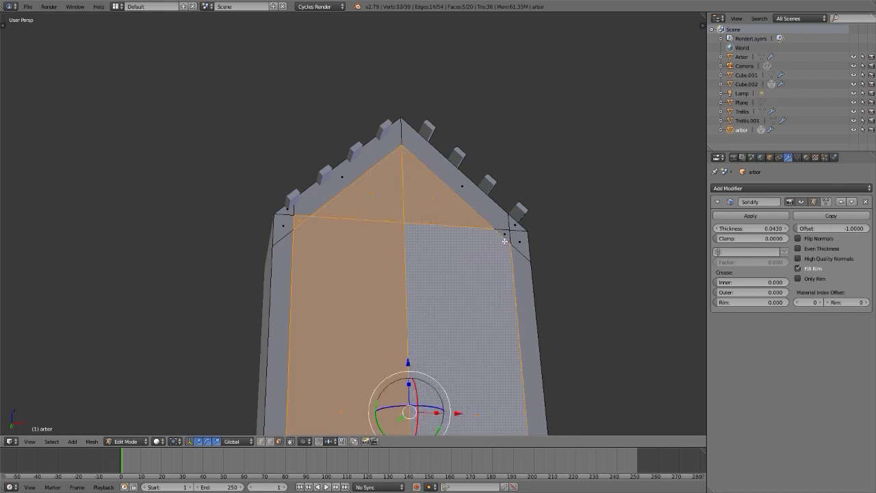
pyautogui.keyDown('shift'); pyautogui.rightClick(515, 228); pyautogui.keyUp('shift')
pyautogui.press('x')
pyautogui.click(506, 234)
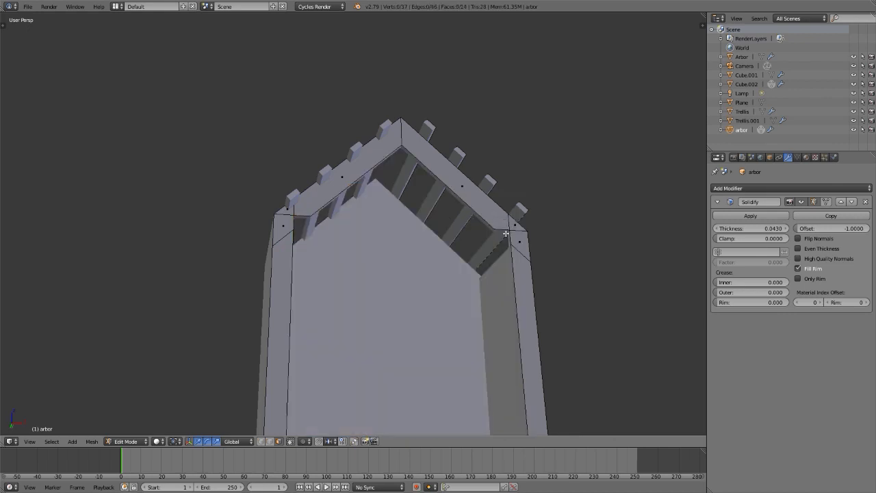
# Inspect the open arbor from above and the side in Object Mode, then resume mesh editing
pyautogui.press('Tab')
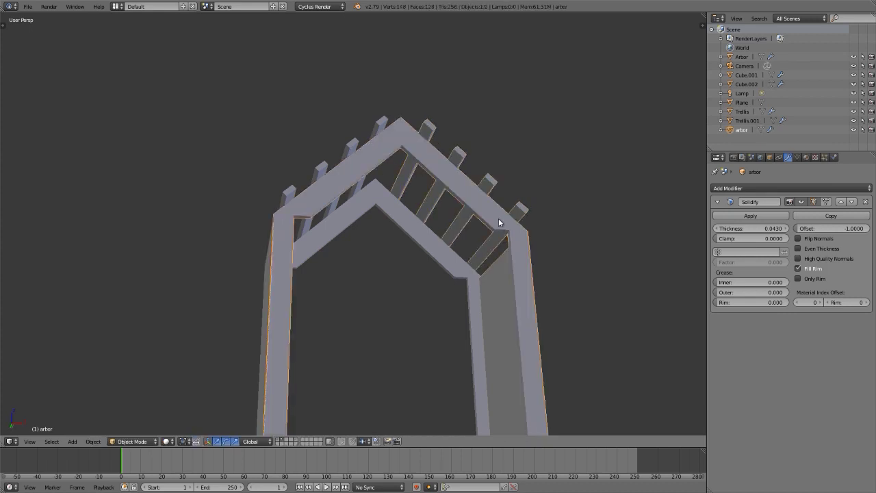
pyautogui.moveTo(499, 220); pyautogui.dragTo(438, 254, button='middle')
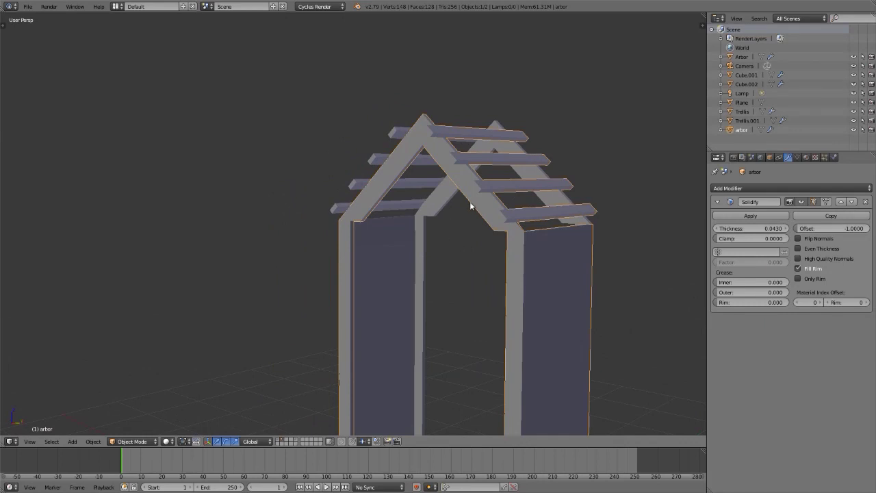
pyautogui.moveTo(470, 206); pyautogui.dragTo(389, 111, button='middle')
pyautogui.press('Tab')
# Delete the strip face above the right side panel
pyautogui.rightClick(389, 111)
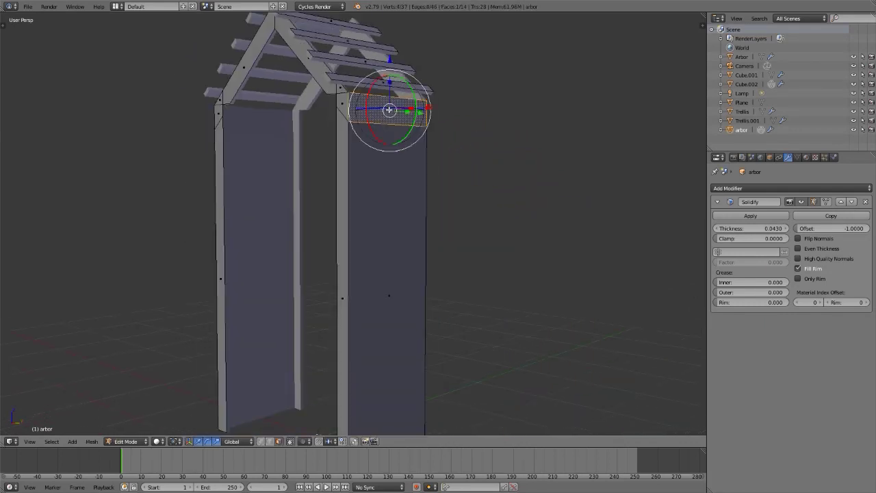
pyautogui.press('x')
pyautogui.click(389, 111)
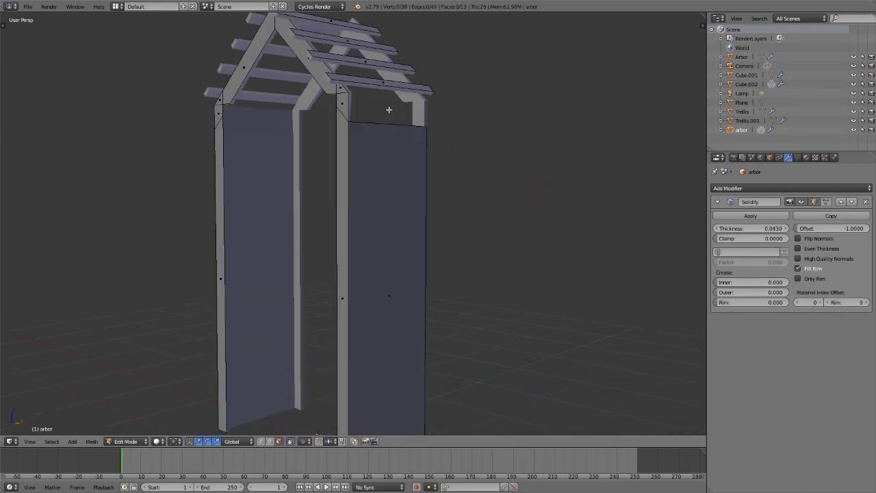
# Edge-split the right side panel from the frame and scale it down to about 0.93
pyautogui.rightClick(382, 208)
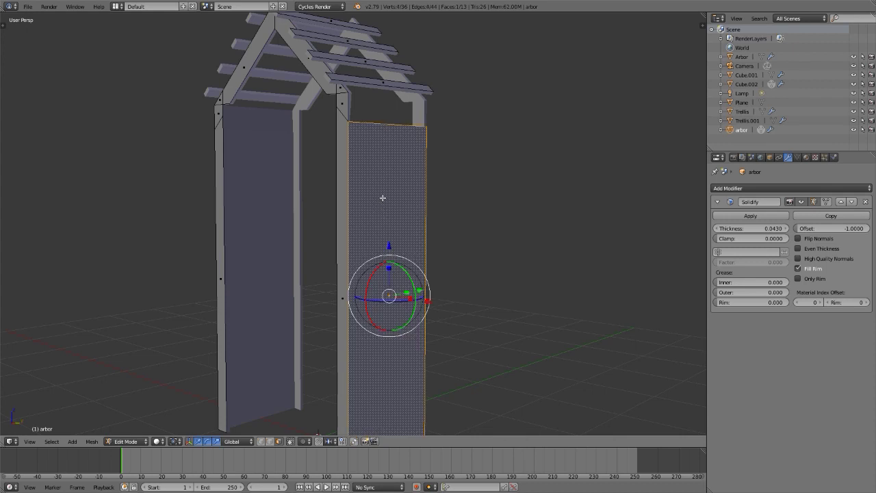
pyautogui.moveTo(384, 199); pyautogui.dragTo(385, 166, button='middle')
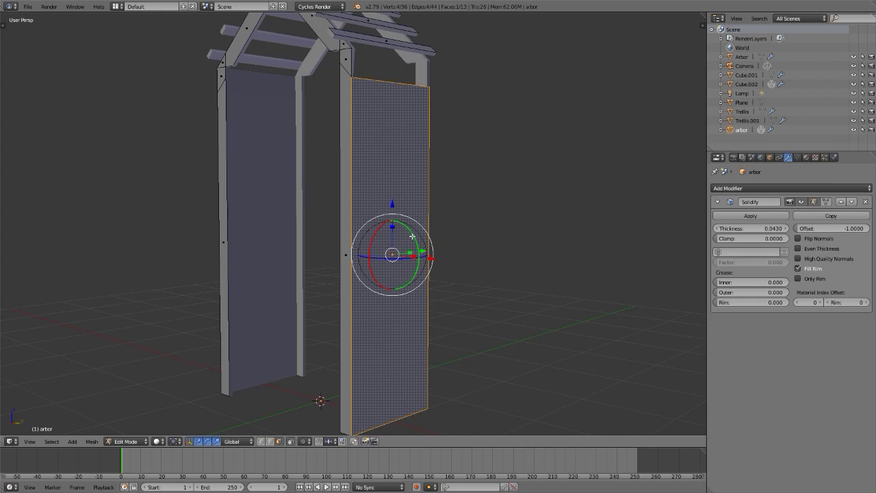
pyautogui.hotkey('ctrl', 'e')
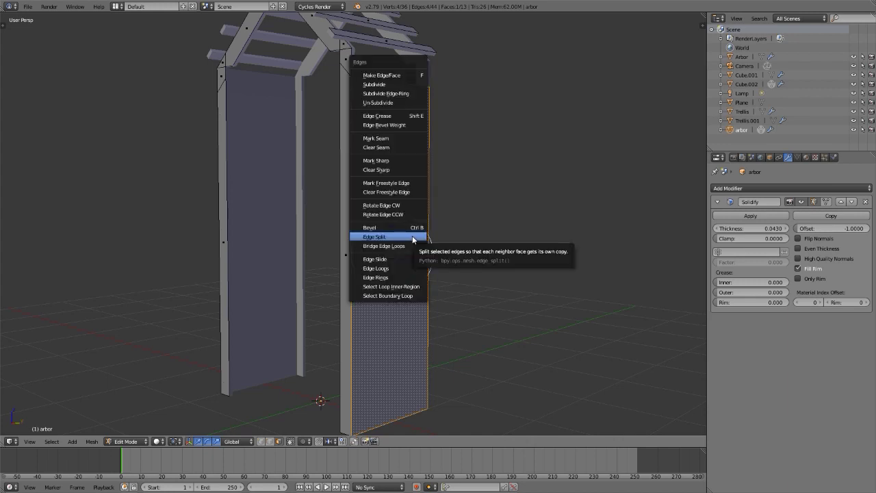
pyautogui.click(410, 236)
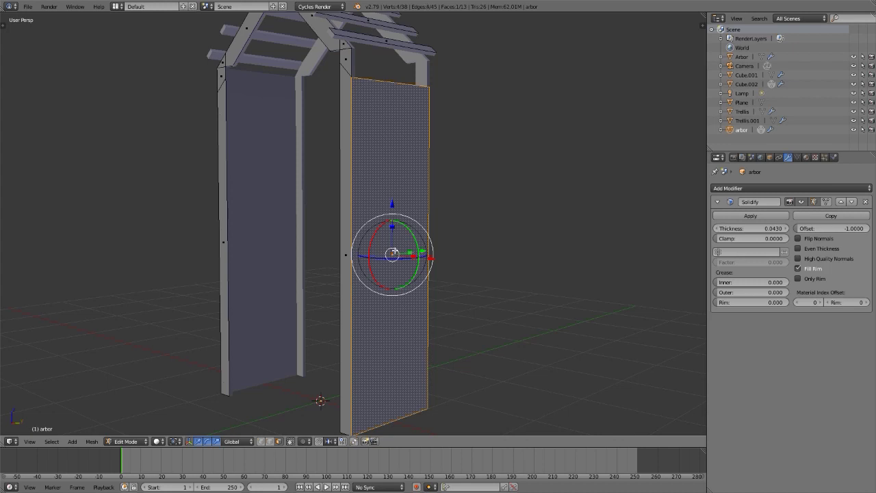
pyautogui.moveTo(435, 257); pyautogui.dragTo(606, 276)
pyautogui.rightClick(606, 276)
pyautogui.press('s')
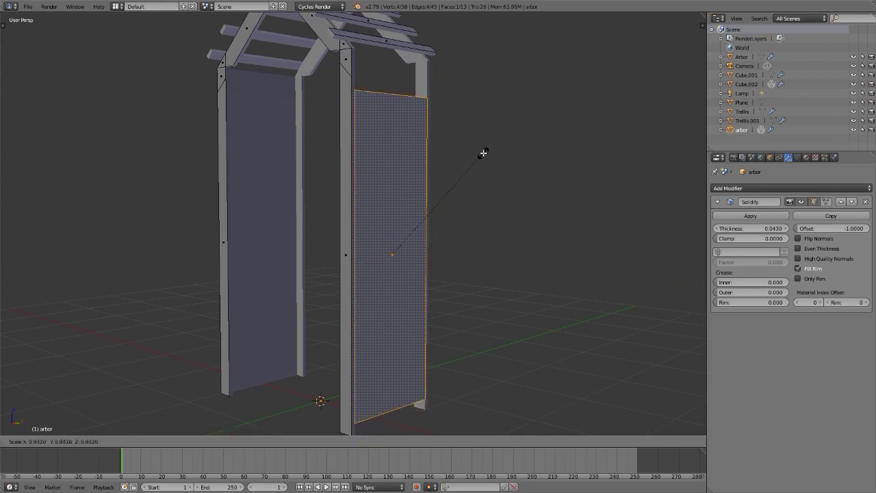
pyautogui.click(483, 153)
pyautogui.scroll(5, 332, 96)
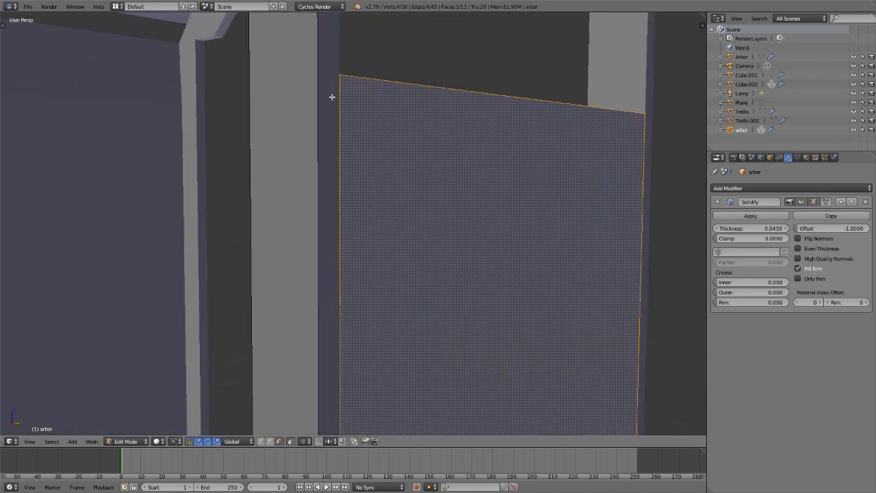
pyautogui.moveTo(331, 96); pyautogui.dragTo(340, 63, button='middle')
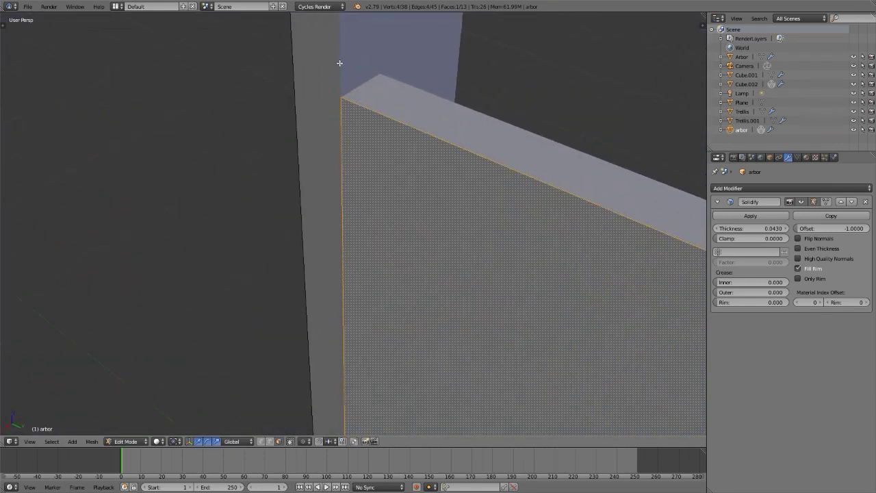
pyautogui.press('s')
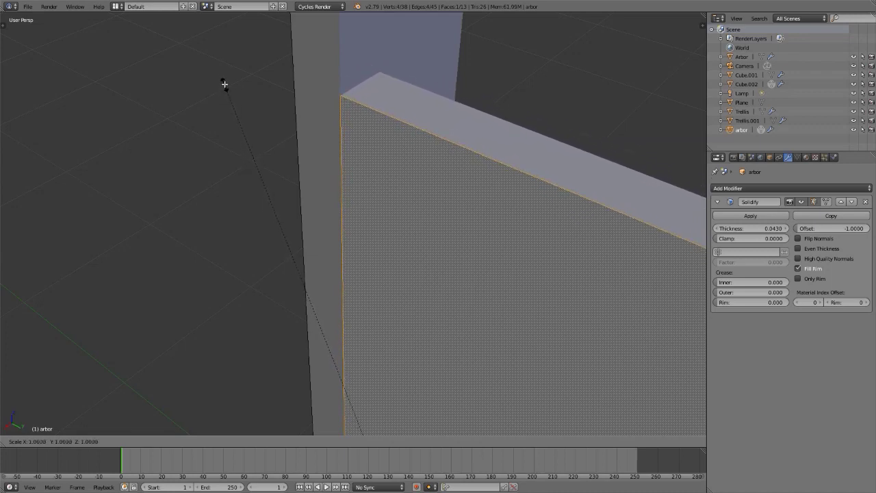
pyautogui.rightClick(227, 84)
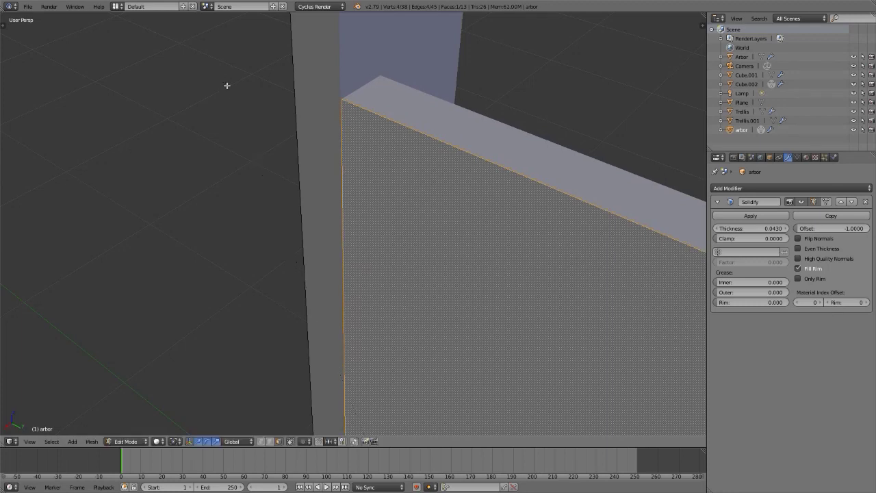
pyautogui.scroll(1, 366, 154)
pyautogui.scroll(-5, 367, 158)
pyautogui.moveTo(371, 175); pyautogui.dragTo(692, 225, button='middle')
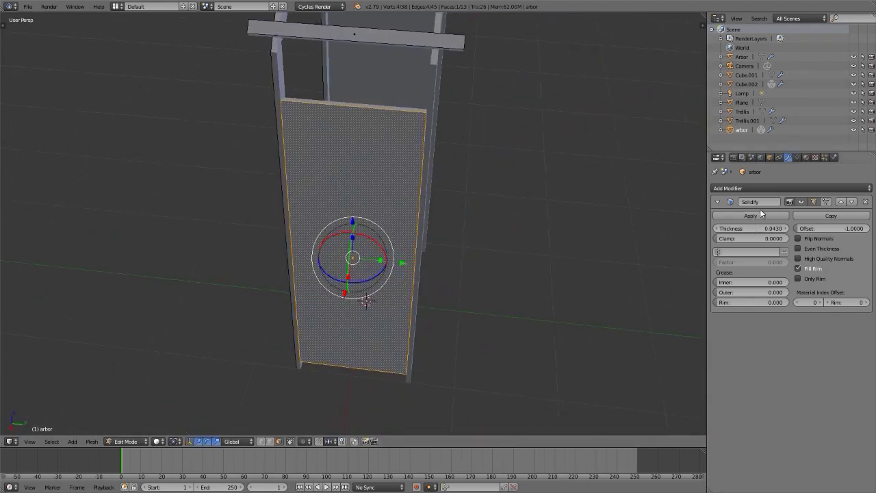
pyautogui.moveTo(360, 189); pyautogui.dragTo(426, 180, button='middle')
# Separate the selected right panel into a new object, arbor.001, and return to Object Mode
pyautogui.press('Tab')
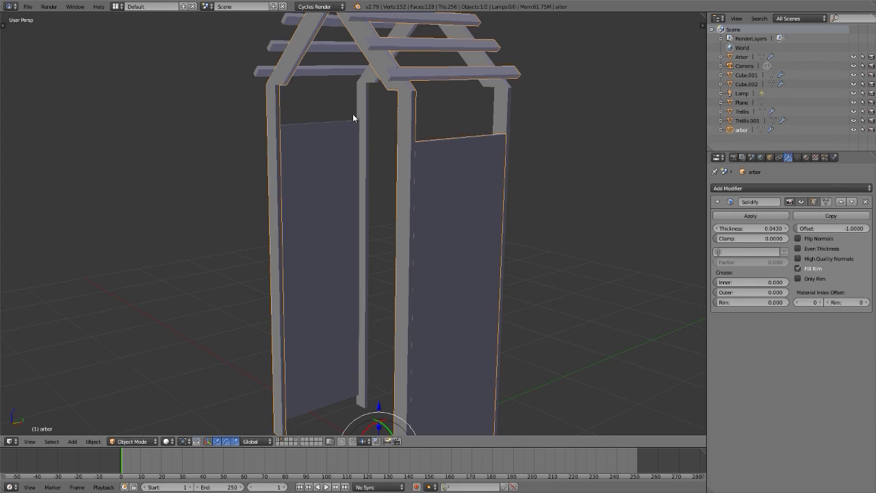
pyautogui.press('Tab')
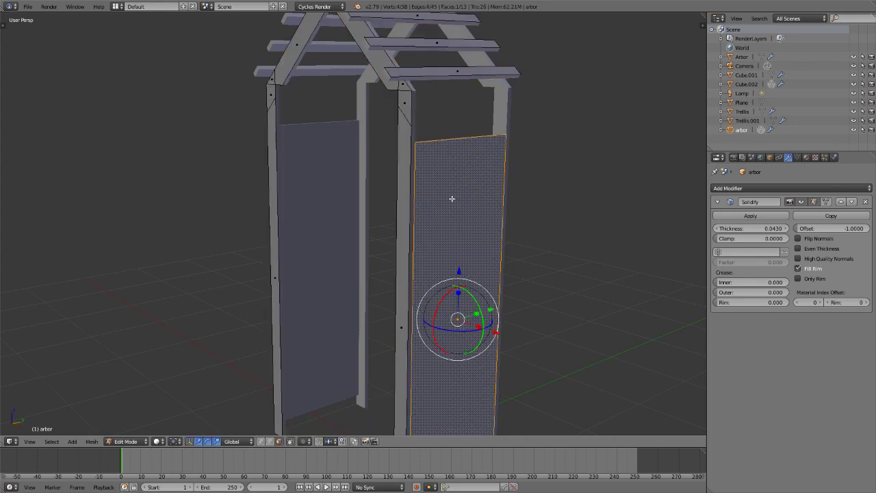
pyautogui.scroll(5, 452, 198)
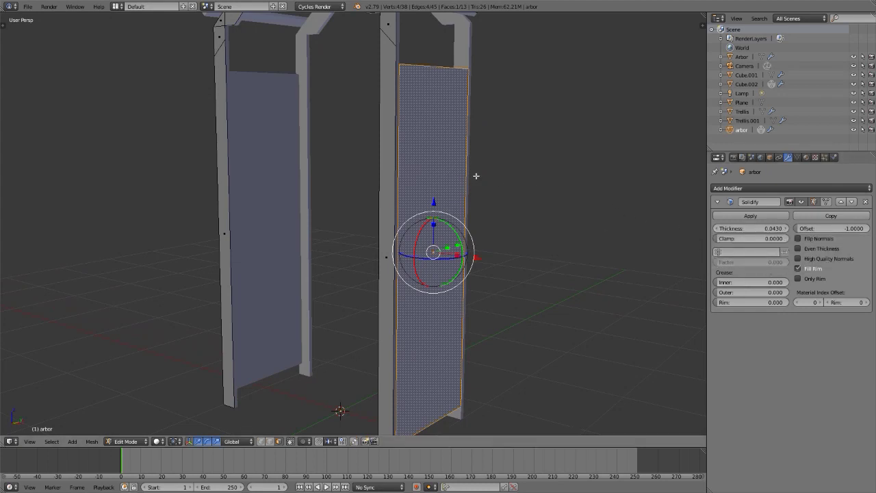
pyautogui.press('p')
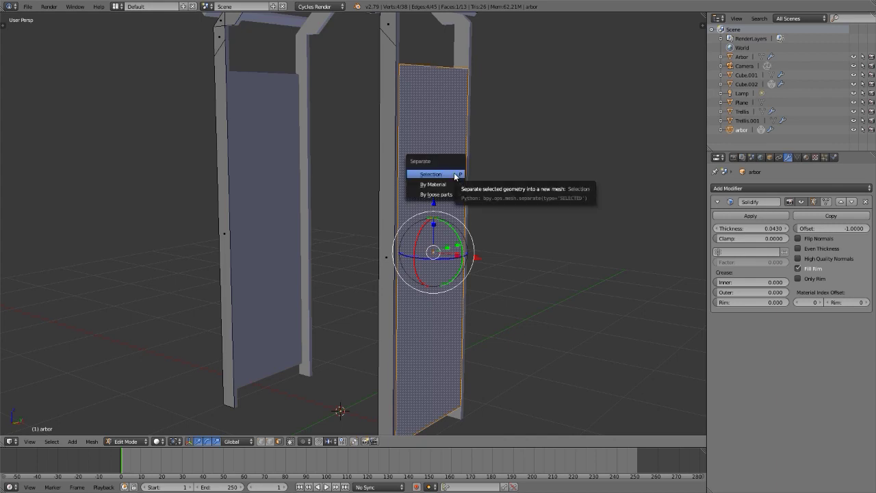
pyautogui.click(432, 174)
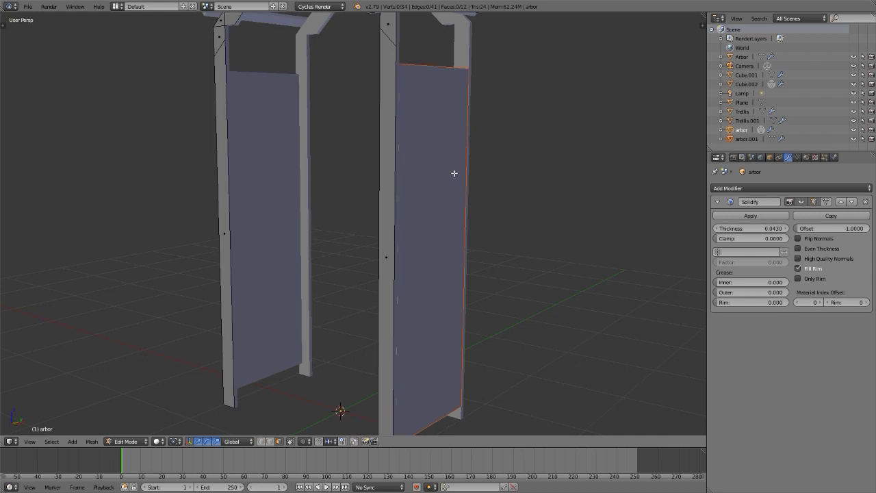
pyautogui.press('Tab')
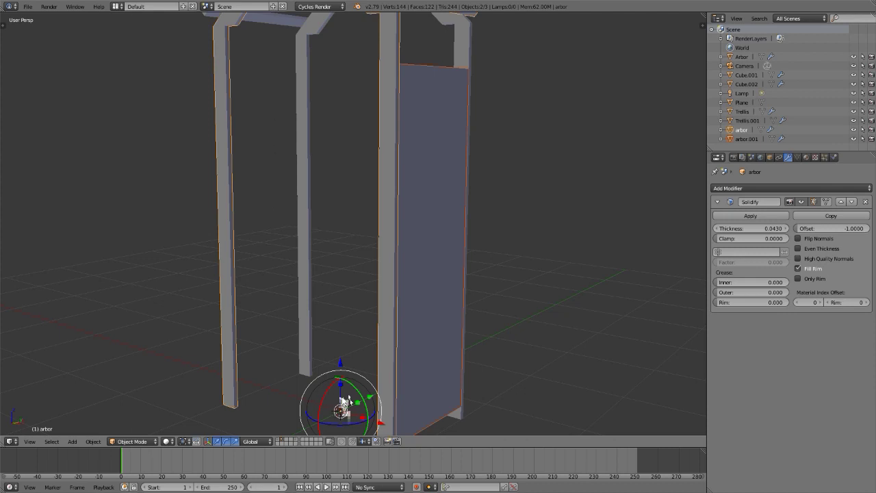
# Bring up the tool shelf and select the right-hand side panel
pyautogui.press('t')
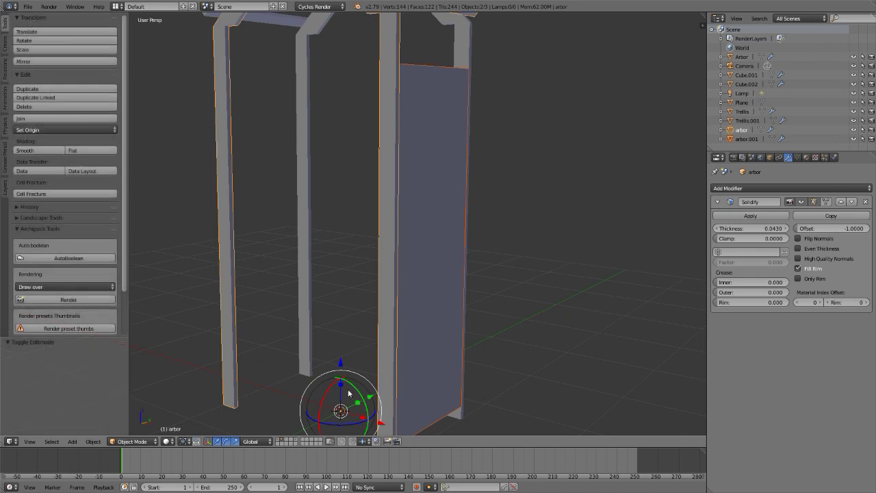
pyautogui.click(71, 128)
pyautogui.click(71, 128)
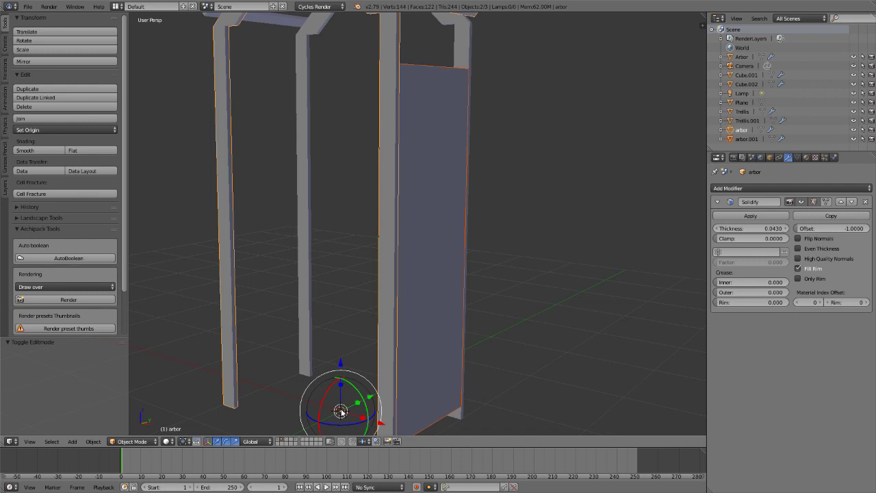
pyautogui.rightClick(426, 78)
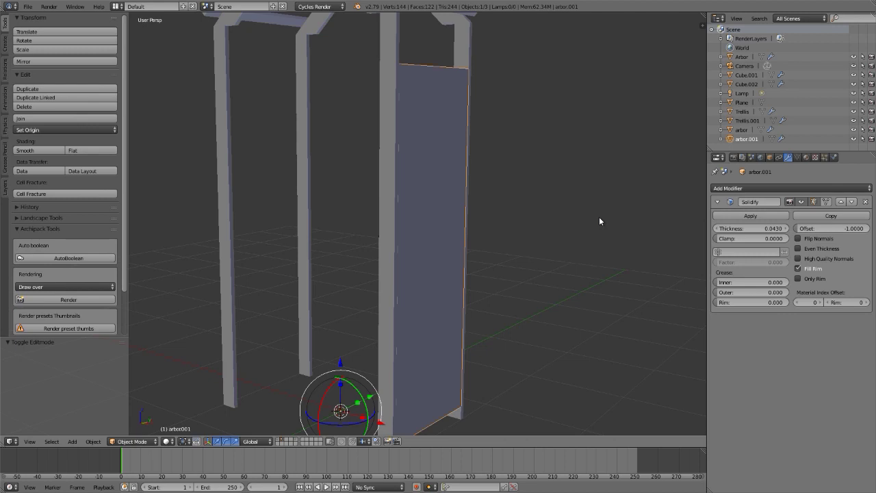
# Make a linked copy of the panel and rotate it 180° around Z
pyautogui.hotkey('shift', 'd')
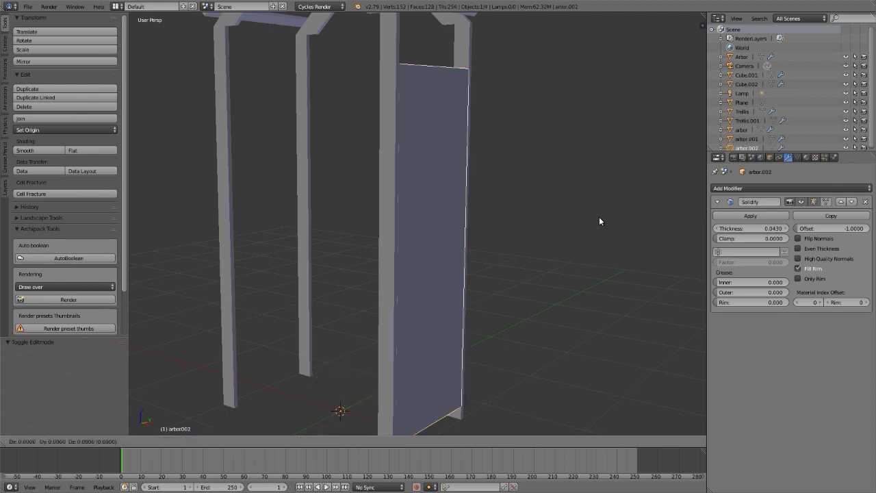
pyautogui.press('r')
pyautogui.press('z')
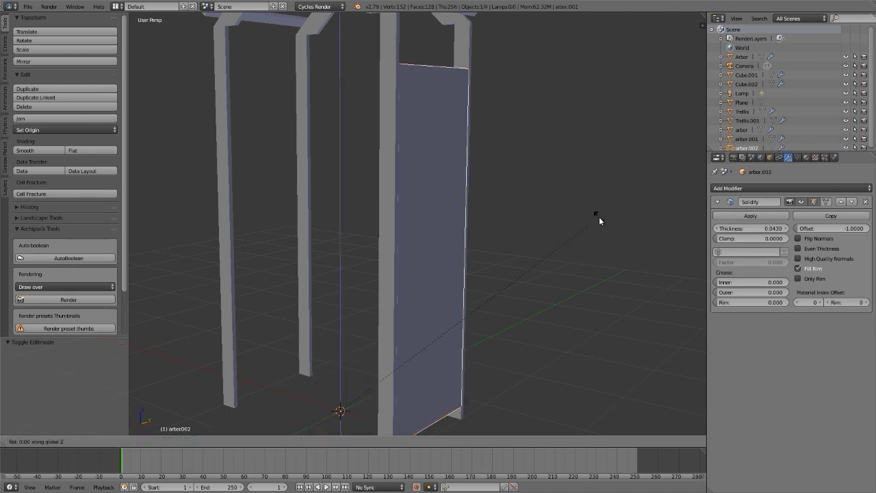
pyautogui.write('180')
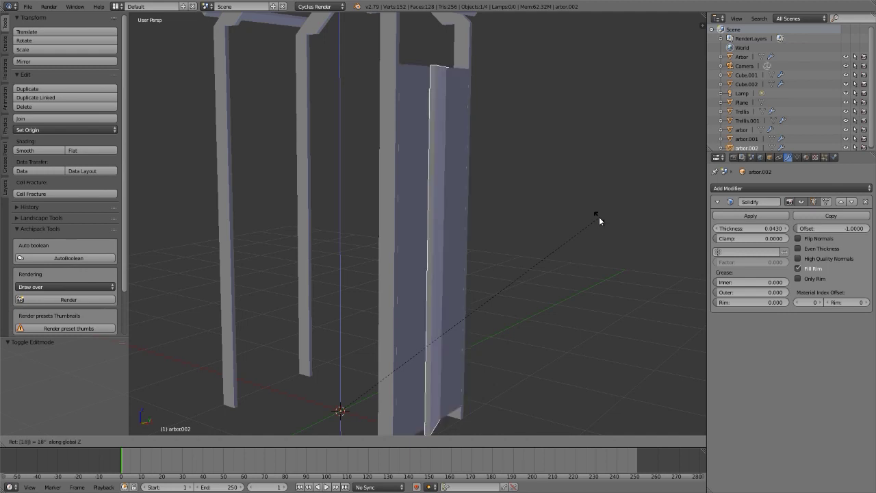
pyautogui.press('Return')
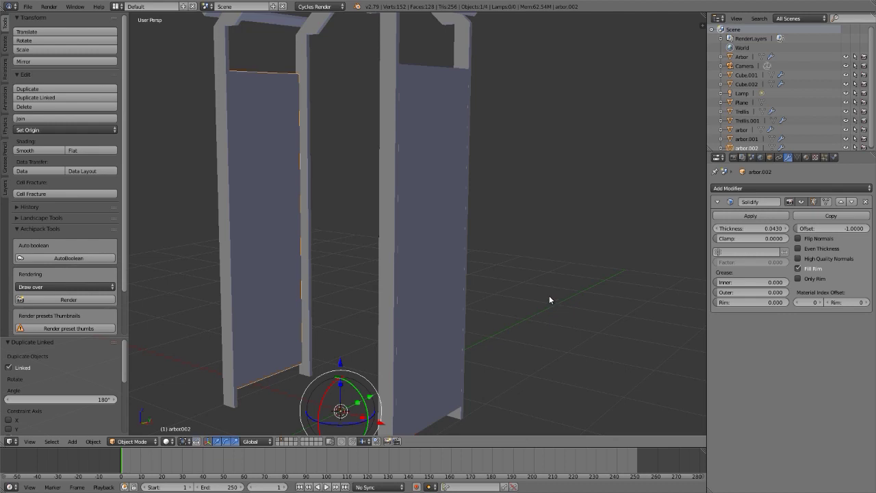
# Rename side panel arbor.001 to 'trellis' in the Item properties, then hide the side panels
pyautogui.rightClick(427, 99)
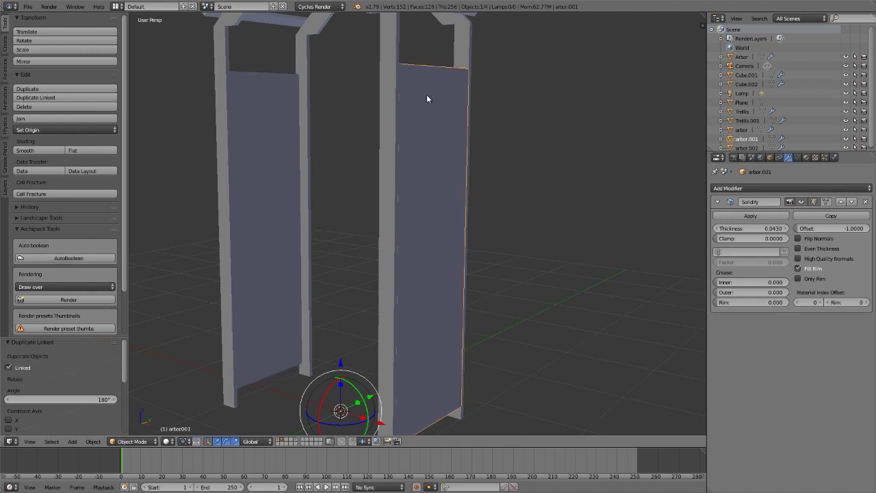
pyautogui.press('n')
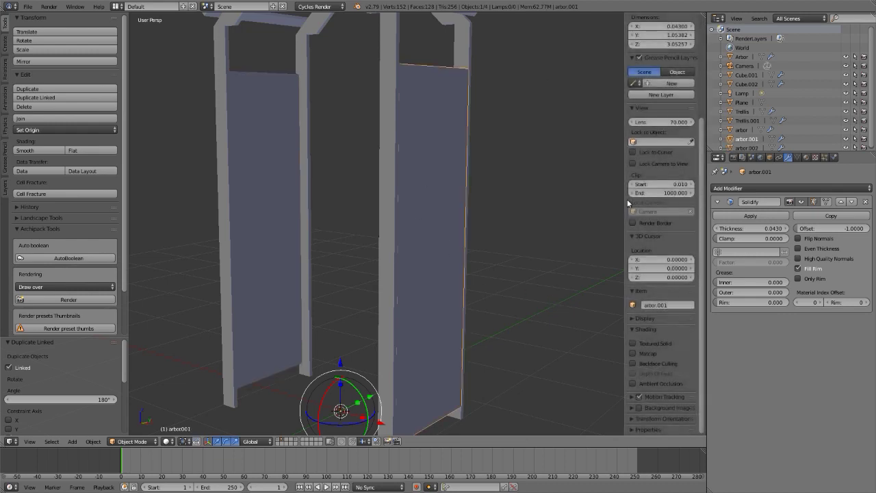
pyautogui.click(672, 305)
pyautogui.write('trellis')
pyautogui.press('Return')
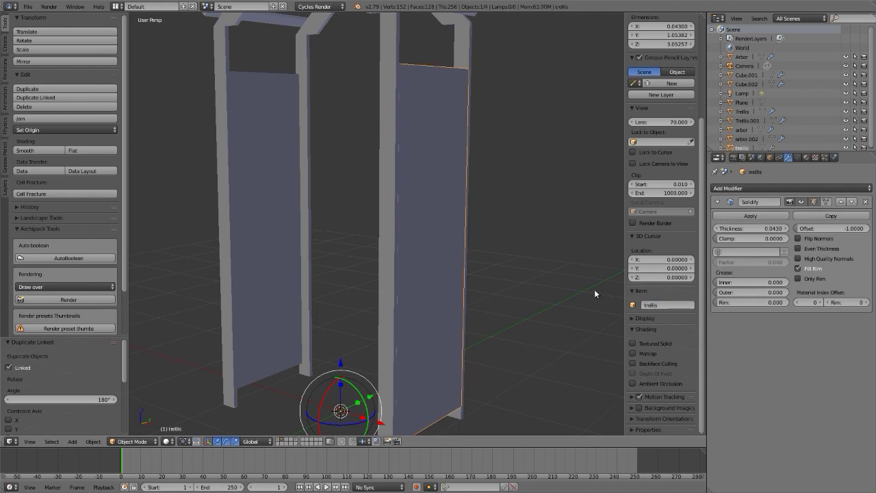
pyautogui.press('n')
pyautogui.press('t')
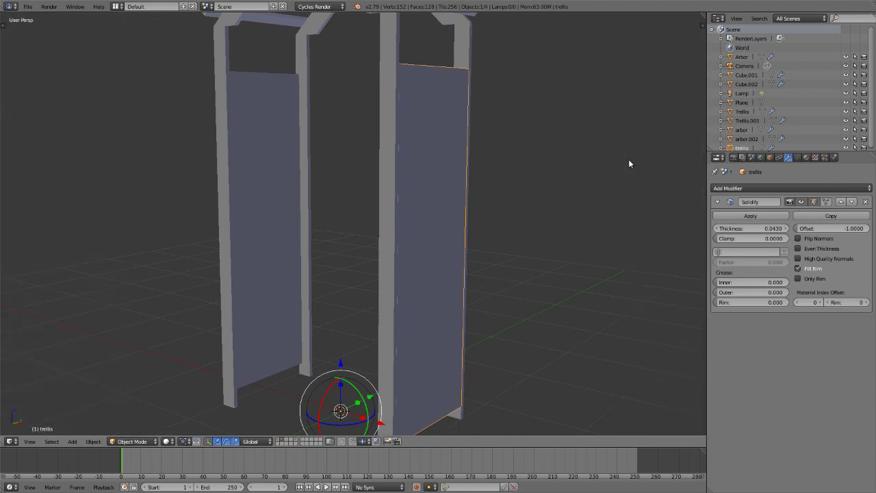
pyautogui.scroll(-5, 419, 316)
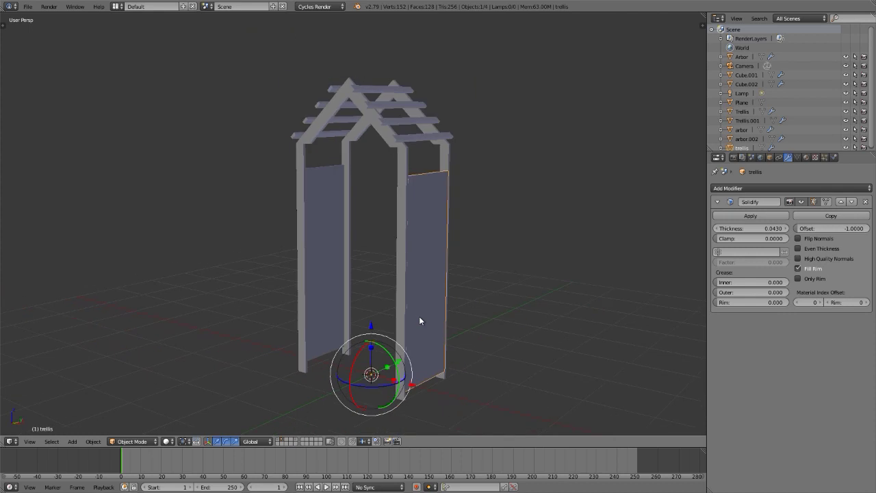
pyautogui.hotkey('shift', '2')
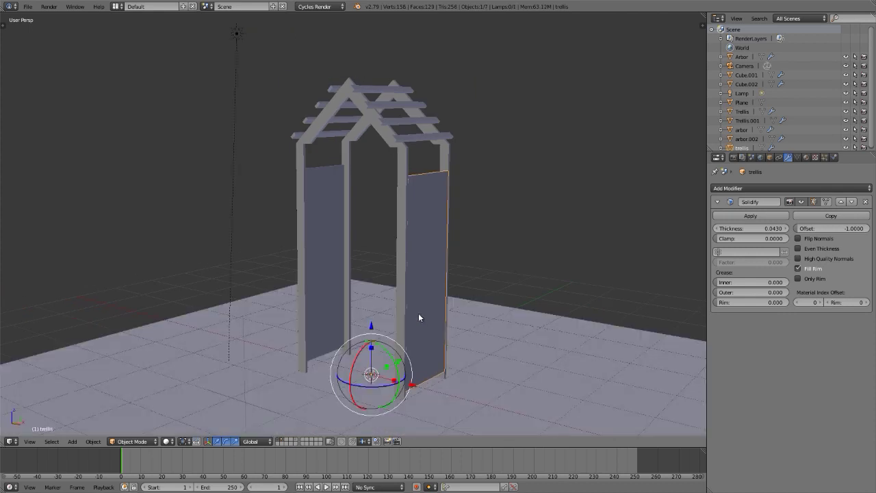
pyautogui.moveTo(418, 313); pyautogui.dragTo(395, 274, button='middle')
pyautogui.hotkey('shift', 'z')
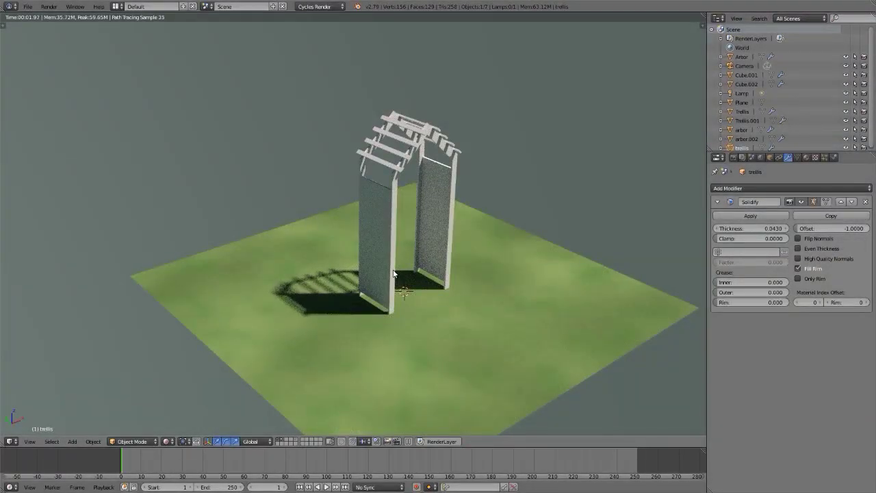
pyautogui.hotkey('shift', 'z')
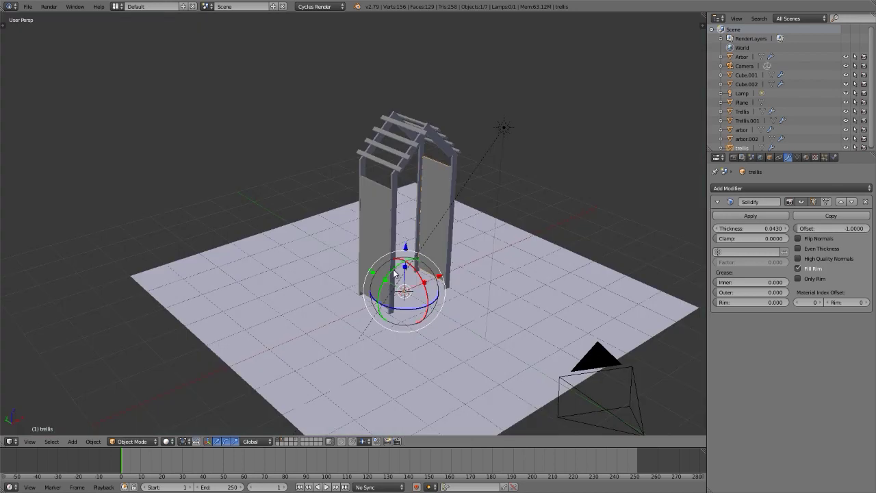
pyautogui.press('KP_Divide')
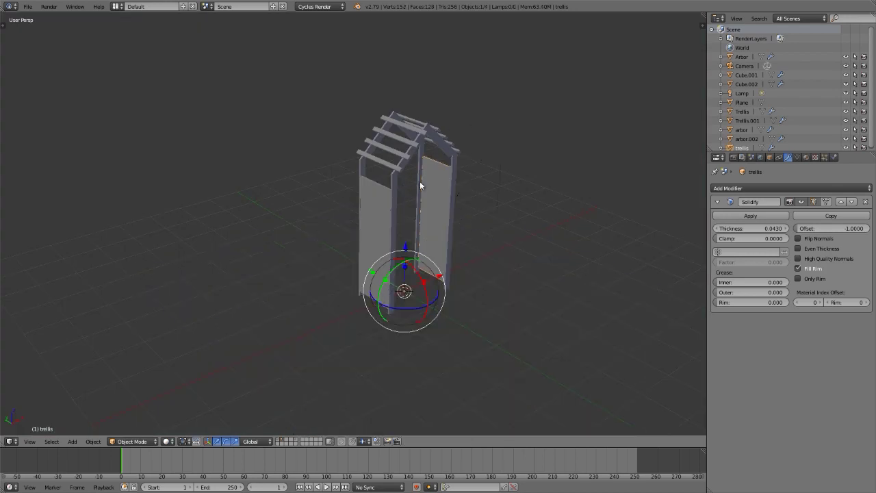
# In the trellis panel's Edit Mode, move its face along the X axis
pyautogui.scroll(4, 388, 263)
pyautogui.scroll(-4, 382, 263)
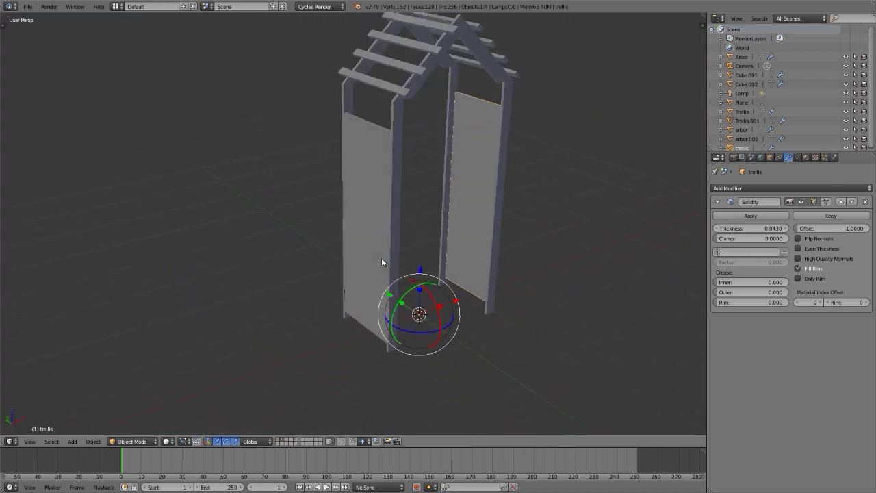
pyautogui.moveTo(474, 117); pyautogui.dragTo(385, 123, button='middle')
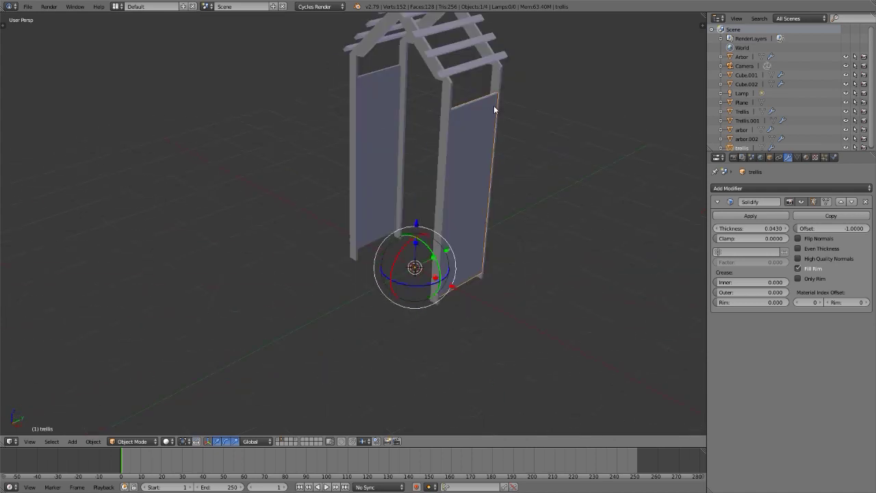
pyautogui.scroll(5, 493, 103)
pyautogui.scroll(-3, 445, 151)
pyautogui.scroll(5, 447, 153)
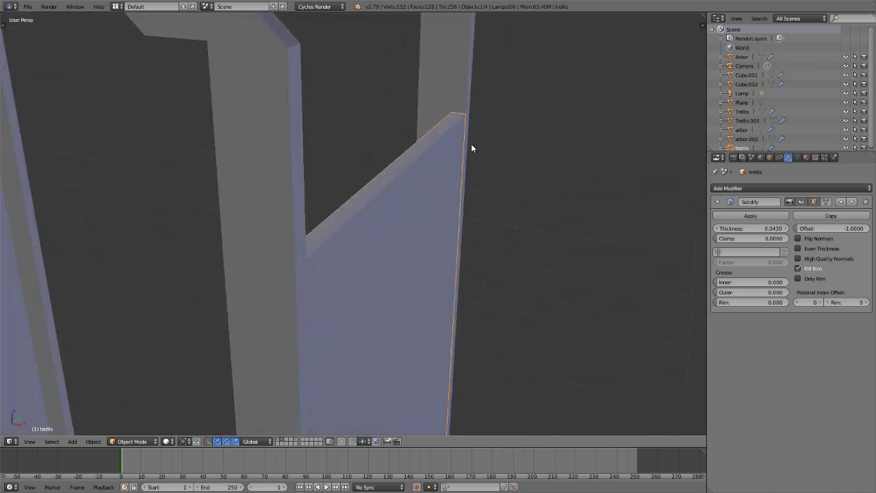
pyautogui.press('Tab')
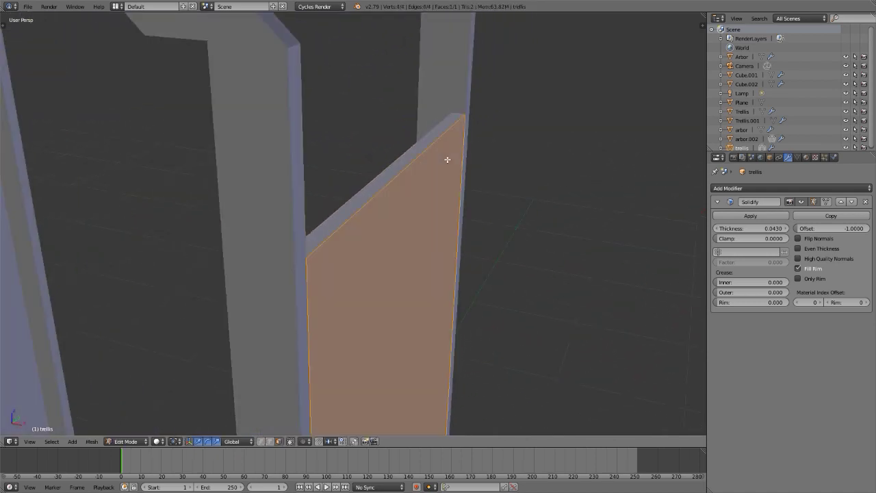
pyautogui.scroll(-4, 447, 158)
pyautogui.scroll(3, 448, 157)
pyautogui.scroll(-3, 448, 157)
pyautogui.scroll(2, 438, 141)
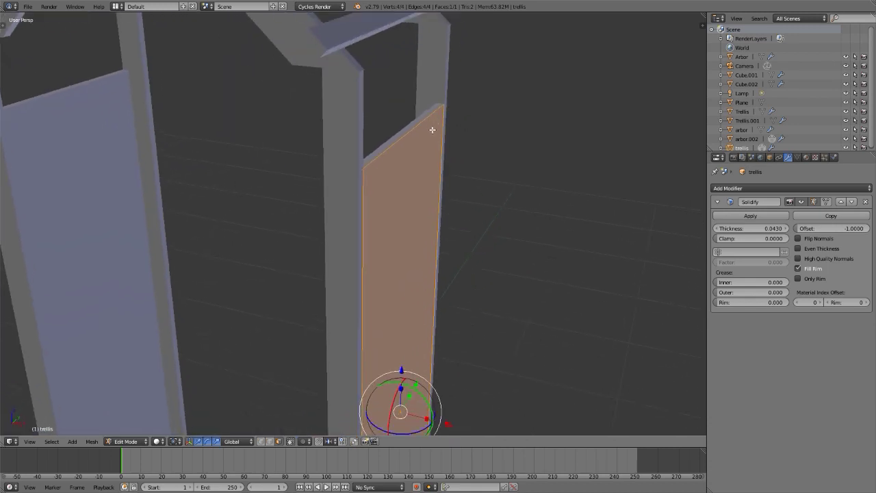
pyautogui.scroll(4, 432, 89)
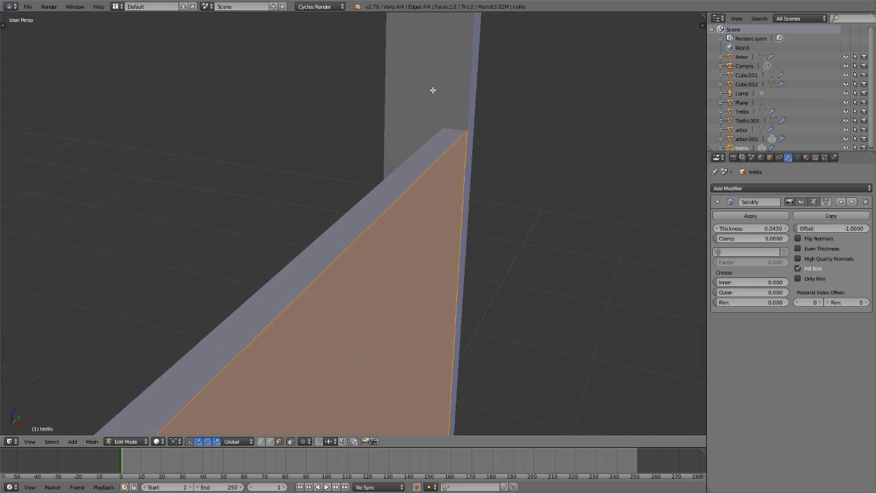
pyautogui.scroll(-3, 433, 90)
pyautogui.scroll(-3, 435, 83)
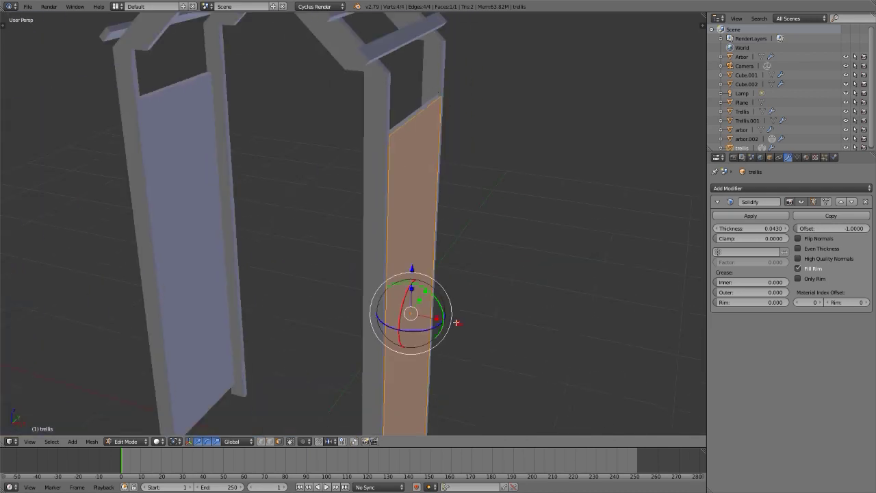
pyautogui.press('g')
pyautogui.press('x')
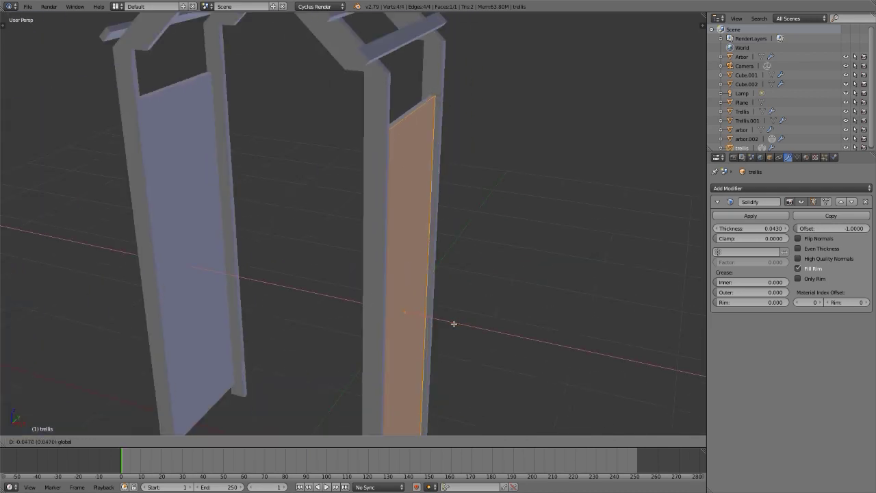
pyautogui.click(453, 323)
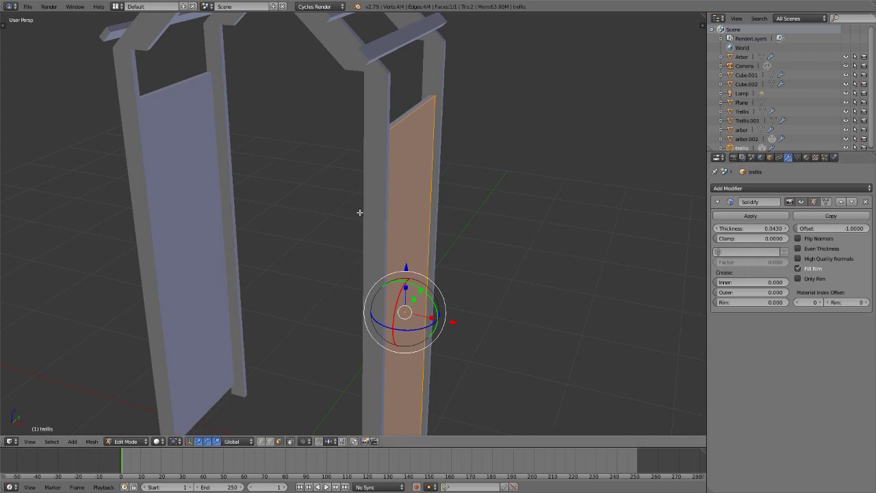
# Halve the trellis Solidify thickness to 0.0215 and return to Object Mode
pyautogui.press('Tab')
pyautogui.press('Tab')
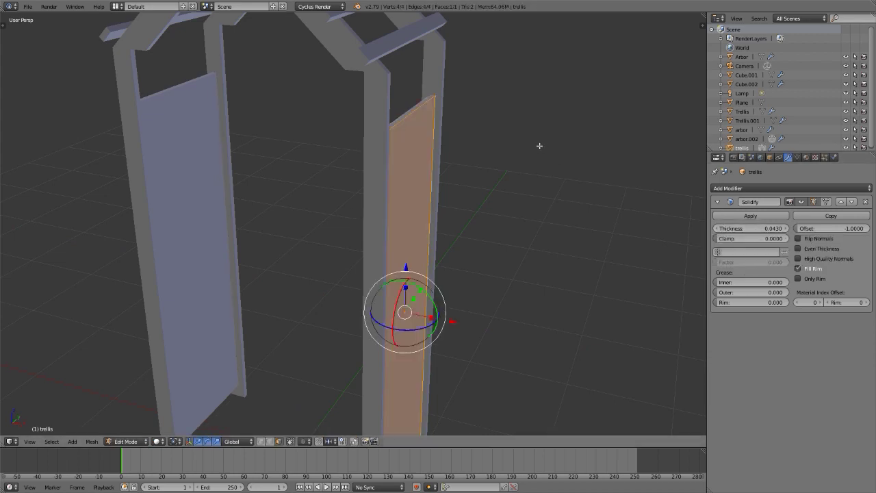
pyautogui.click(757, 230)
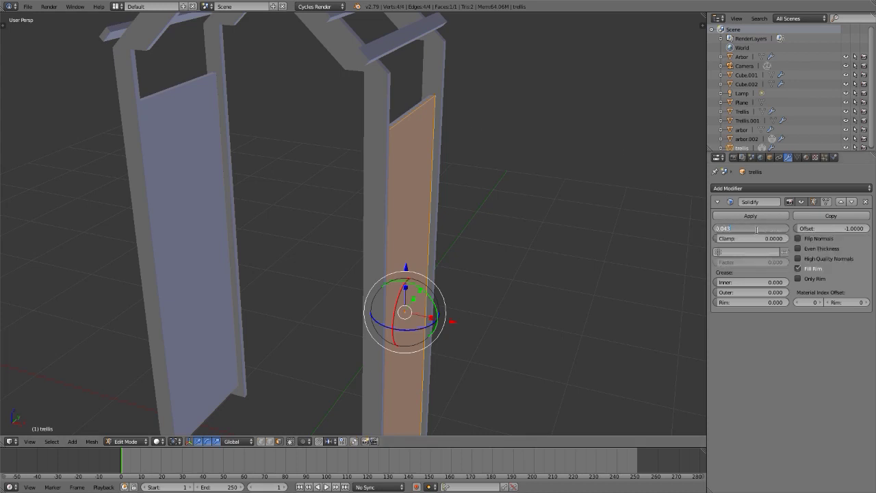
pyautogui.write('/2')
pyautogui.press('Return')
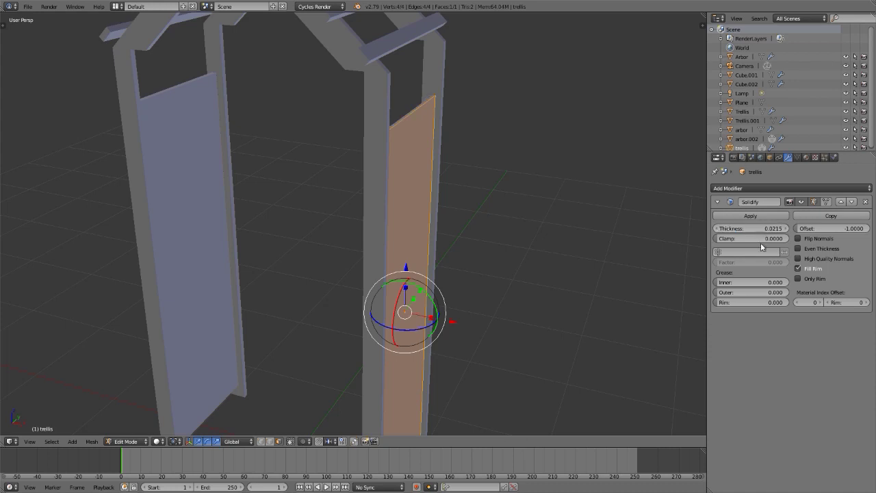
pyautogui.press('Tab')
# Give the left panel arbor.002 the same halved 0.0215 Solidify thickness
pyautogui.rightClick(182, 103)
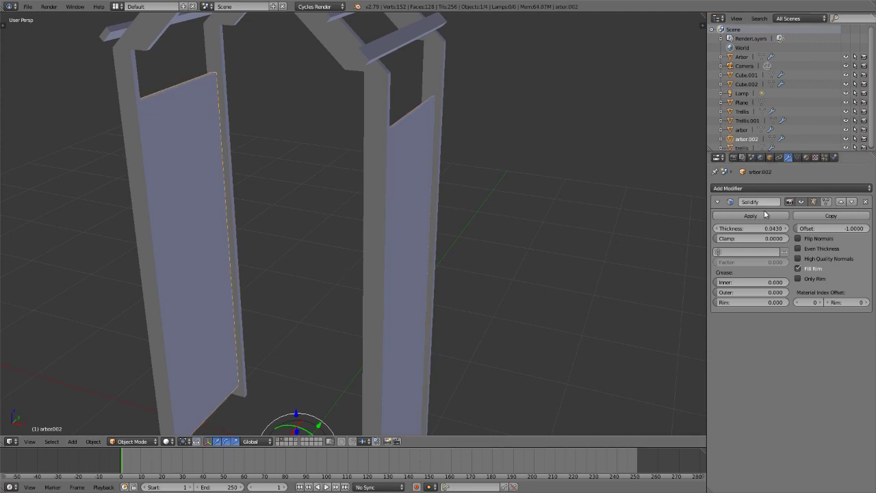
pyautogui.click(761, 227)
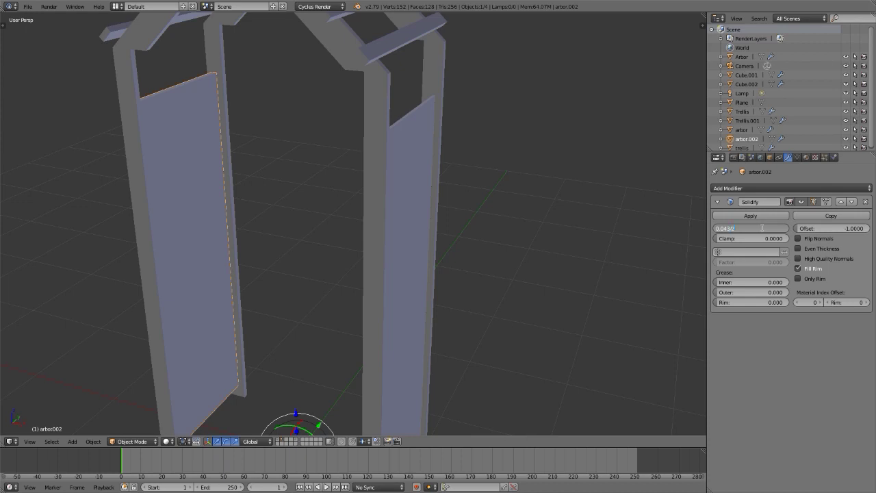
pyautogui.press('Return')
pyautogui.press('Tab')
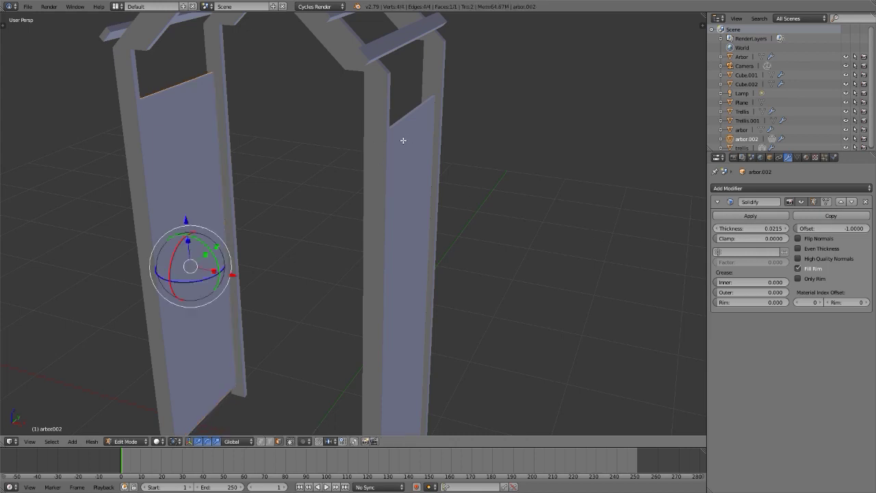
pyautogui.press('Tab')
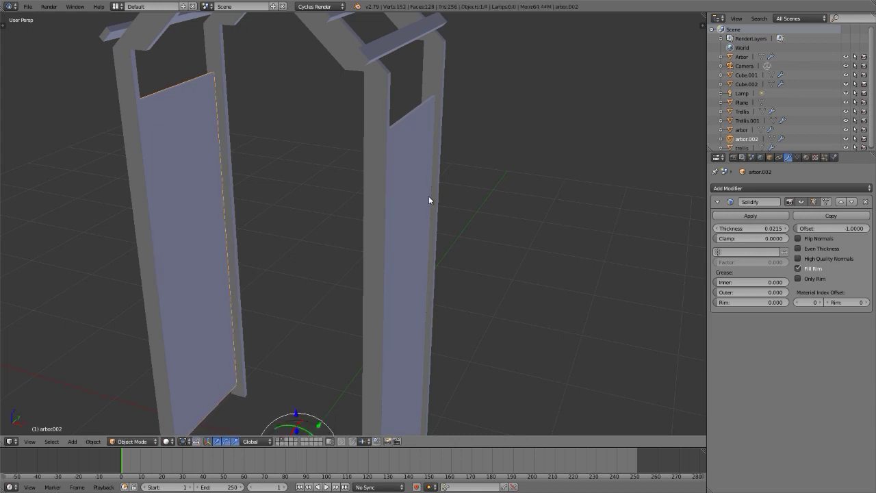
pyautogui.rightClick(401, 135)
# In the arbor frame's Edit Mode, select the edge at the right post's top joint
pyautogui.press('KP_Decimal')
pyautogui.press('Tab')
pyautogui.scroll(6, 411, 150)
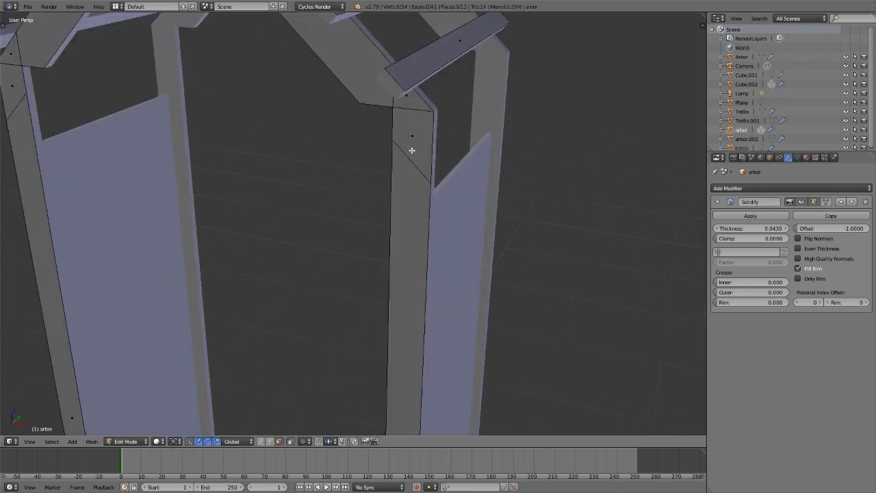
pyautogui.moveTo(411, 149); pyautogui.dragTo(450, 125, button='middle')
pyautogui.scroll(2, 418, 121)
pyautogui.rightClick(411, 98)
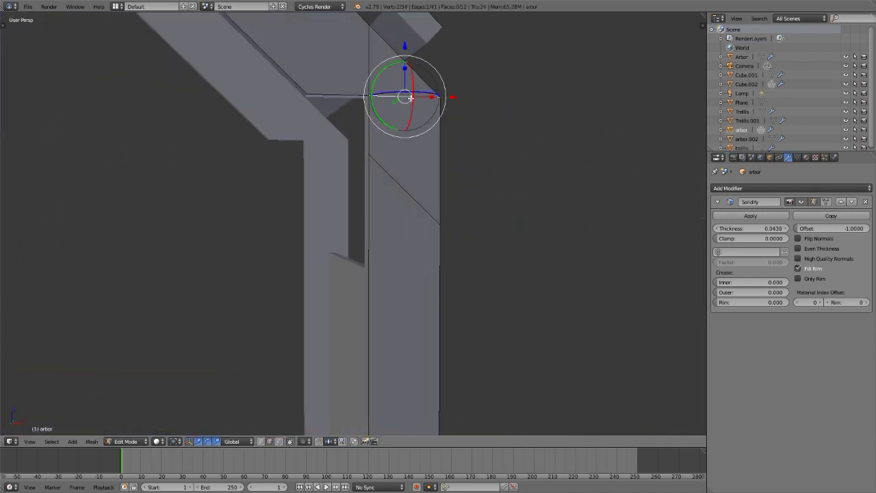
pyautogui.press('g')
pyautogui.press('x')
pyautogui.rightClick(656, 102)
pyautogui.scroll(-5, 448, 348)
pyautogui.scroll(5, 446, 297)
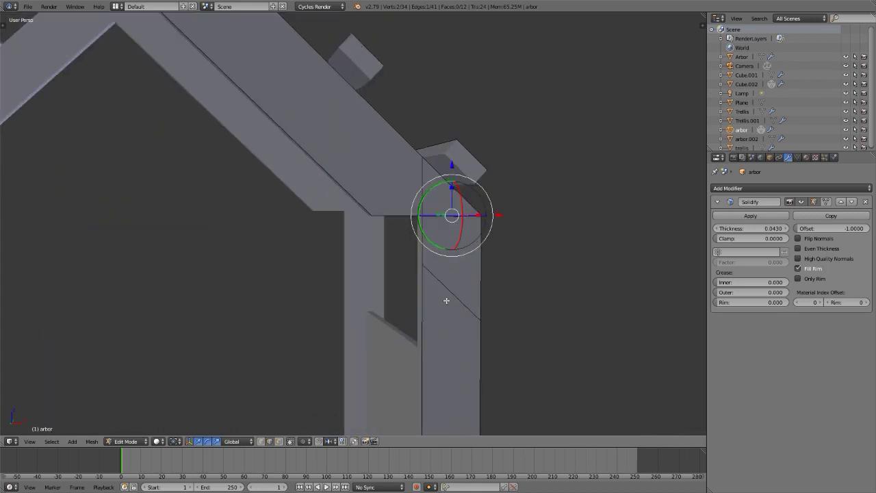
pyautogui.scroll(-4, 446, 299)
# Add the left post's joint edge and Edge Split the mesh along both edges
pyautogui.keyDown('shift'); pyautogui.rightClick(154, 267); pyautogui.keyUp('shift')
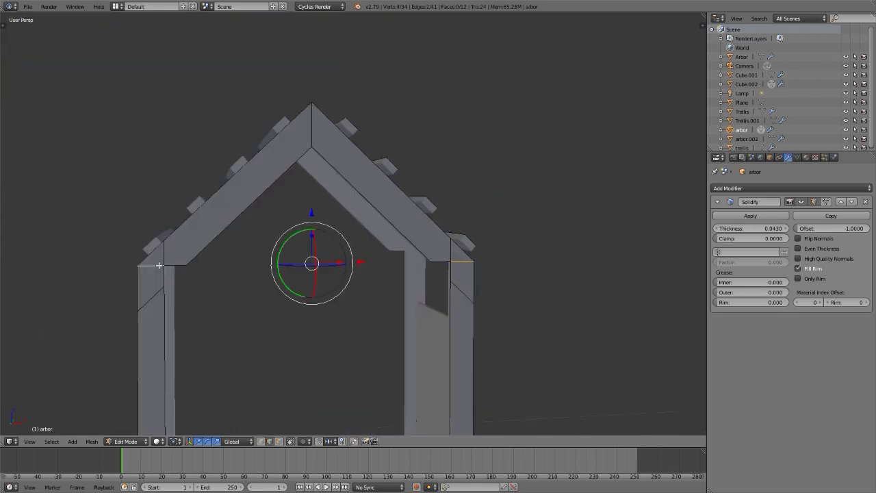
pyautogui.moveTo(153, 267); pyautogui.dragTo(165, 200, button='middle')
pyautogui.moveTo(217, 249); pyautogui.dragTo(236, 259, button='middle')
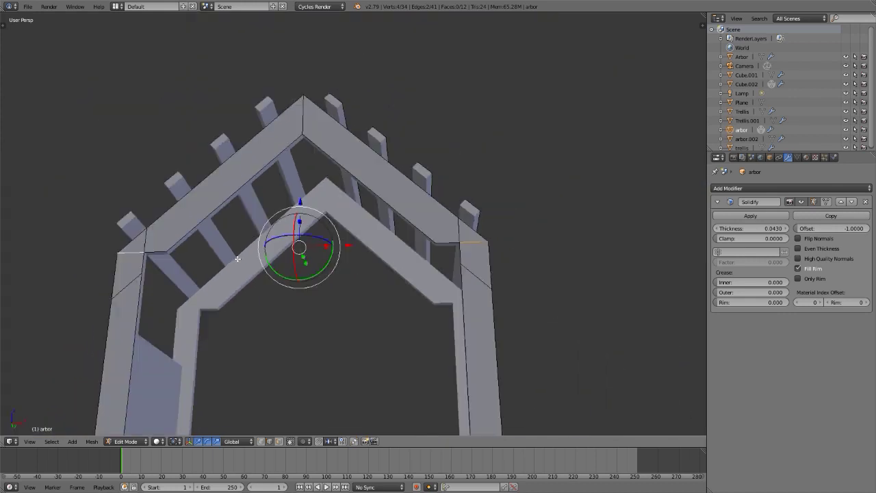
pyautogui.hotkey('ctrl', 'e')
pyautogui.click(238, 258)
# Select the split-off left post's linked geometry and inspect its top edge and faces
pyautogui.rightClick(130, 284)
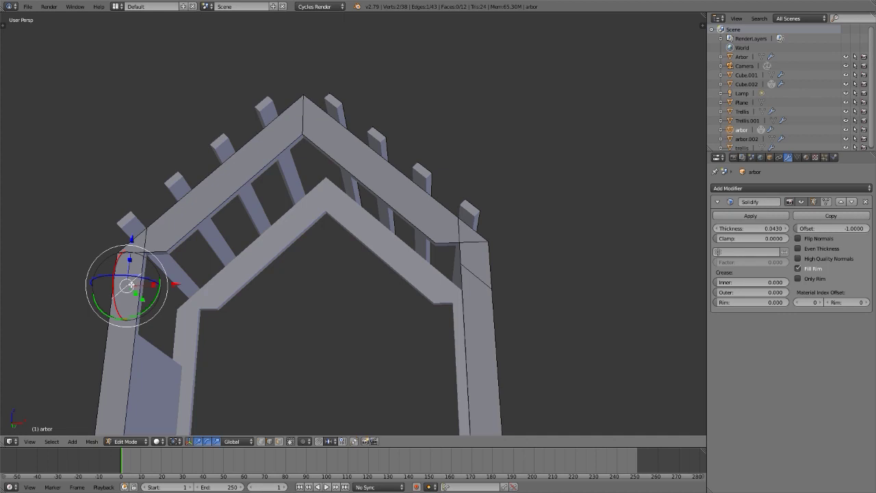
pyautogui.keyDown('alt'); pyautogui.rightClick(131, 283); pyautogui.keyUp('alt')
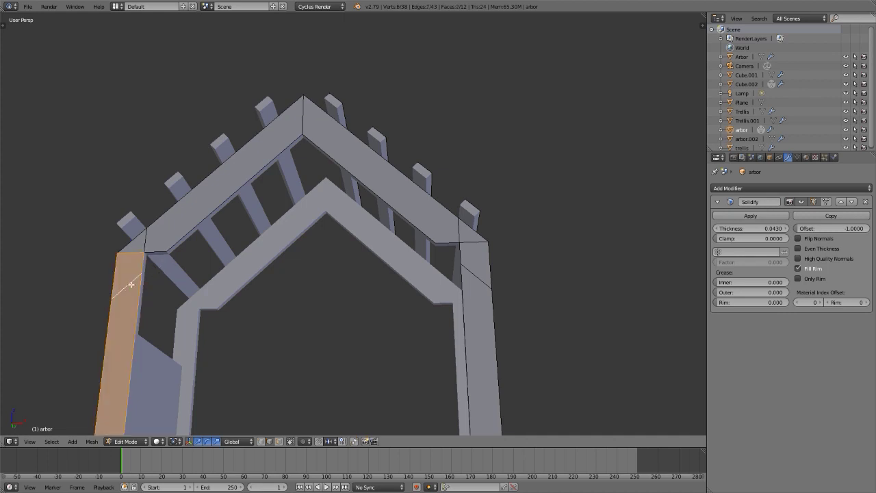
pyautogui.press('t')
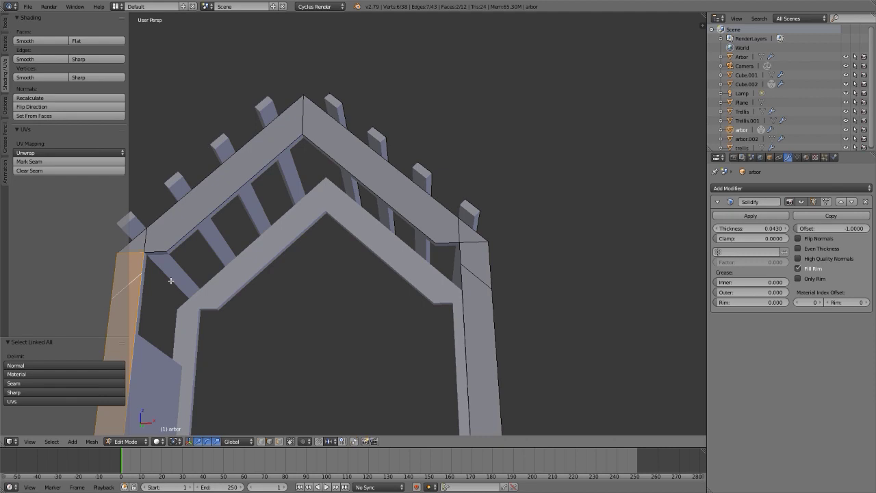
pyautogui.keyDown('shift'); pyautogui.moveTo(171, 279); pyautogui.dragTo(325, 167, button='middle'); pyautogui.keyUp('shift')
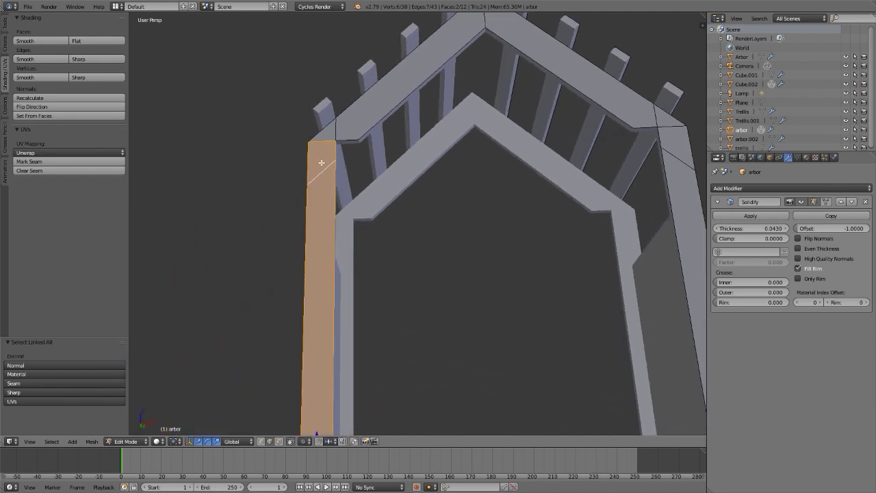
pyautogui.rightClick(340, 128)
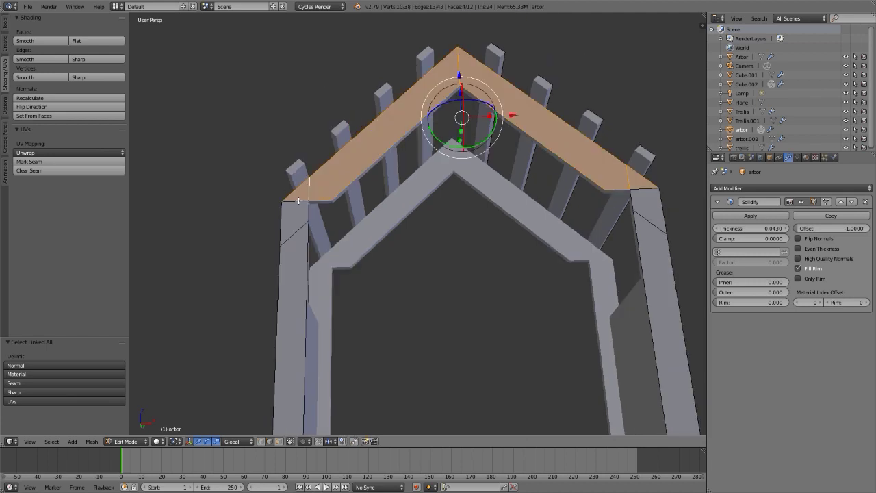
pyautogui.rightClick(291, 197)
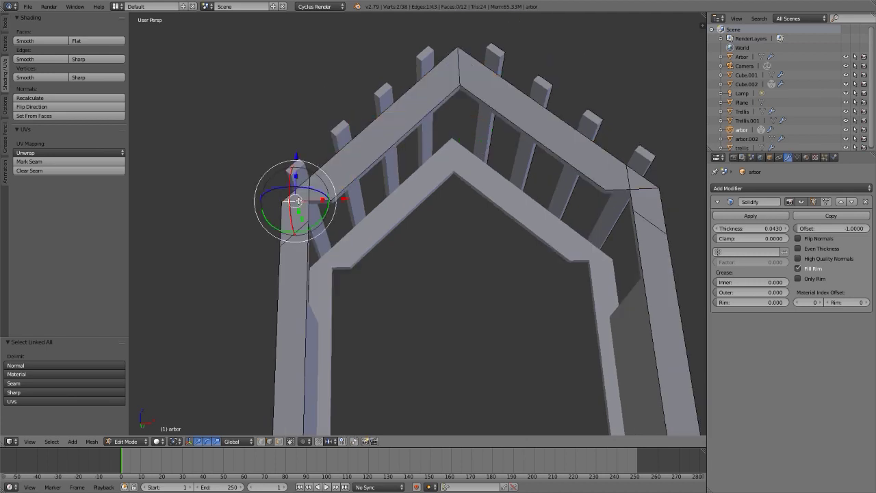
pyautogui.scroll(6, 291, 197)
pyautogui.moveTo(344, 217); pyautogui.dragTo(282, 233, button='middle')
pyautogui.scroll(2, 292, 197)
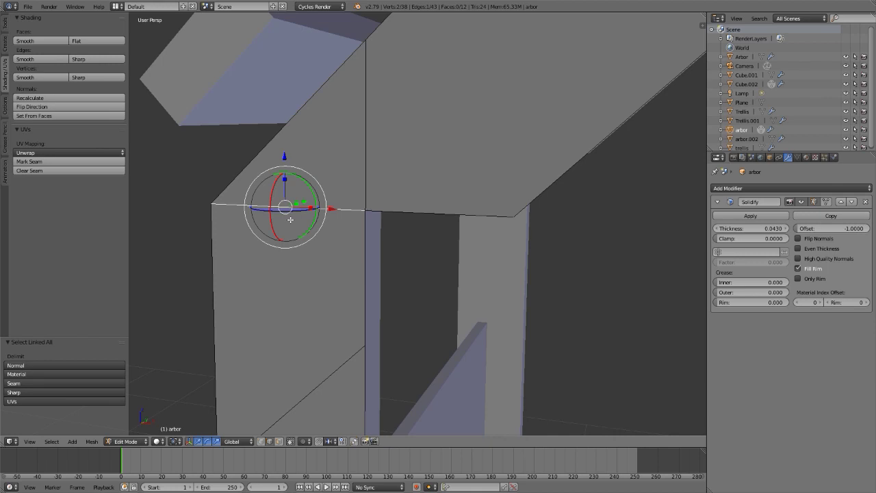
pyautogui.rightClick(290, 219)
pyautogui.moveTo(283, 206); pyautogui.dragTo(269, 263, button='middle')
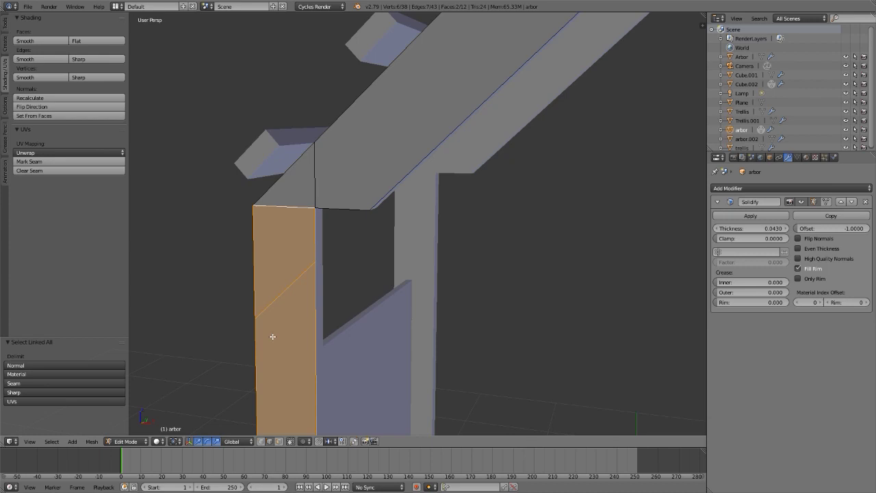
# Select the inner vertical edges of both posts, checking the reference arbor photo
pyautogui.press('a')
pyautogui.moveTo(272, 235); pyautogui.dragTo(278, 223, button='middle')
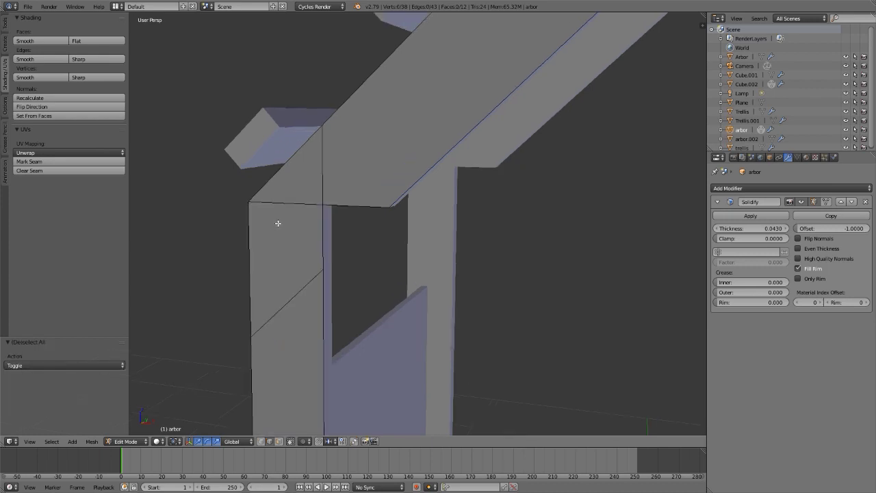
pyautogui.rightClick(287, 296)
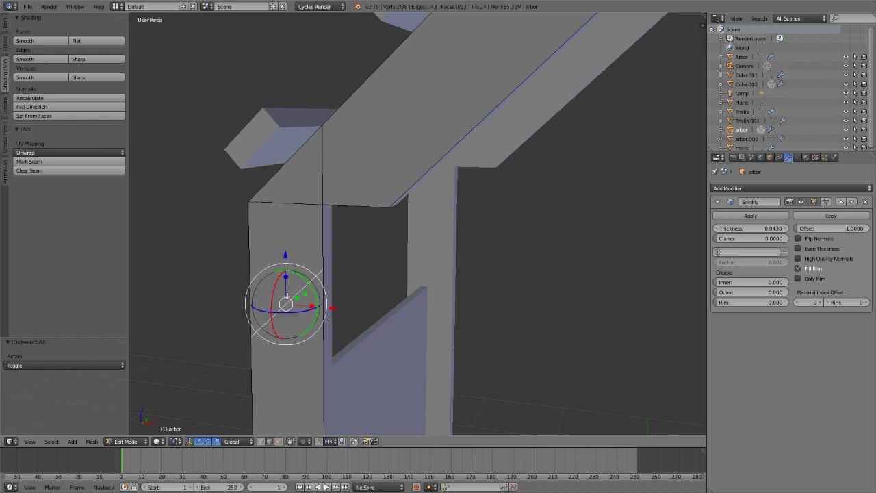
pyautogui.keyDown('alt'); pyautogui.rightClick(320, 250); pyautogui.keyUp('alt')
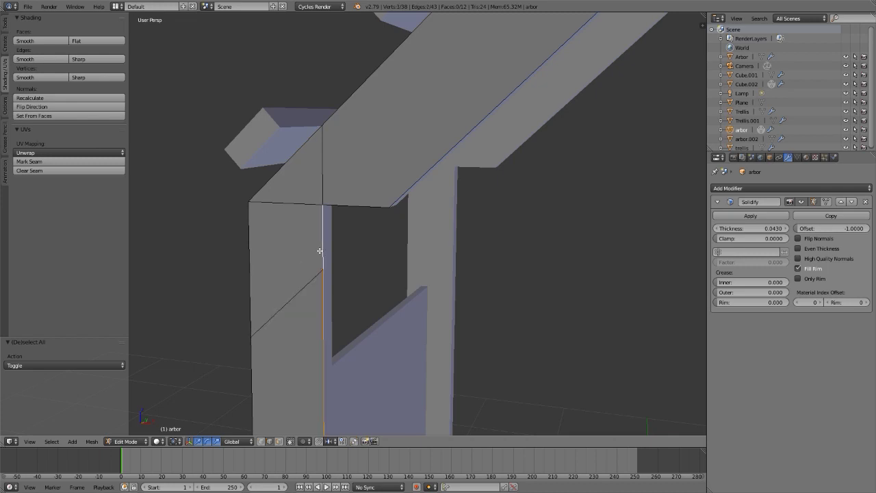
pyautogui.scroll(-5, 304, 252)
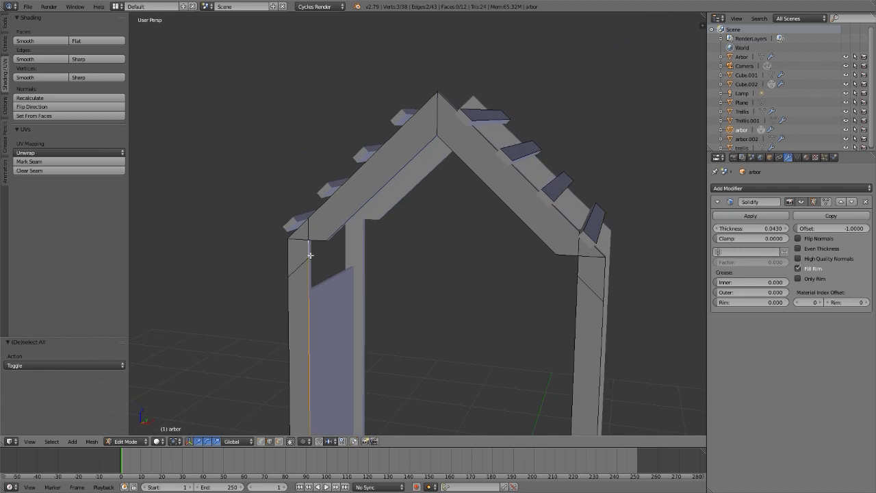
pyautogui.moveTo(310, 255); pyautogui.dragTo(514, 113, button='middle')
pyautogui.keyDown('alt'); pyautogui.keyDown('shift'); pyautogui.rightClick(539, 146); pyautogui.keyUp('shift'); pyautogui.keyUp('alt')
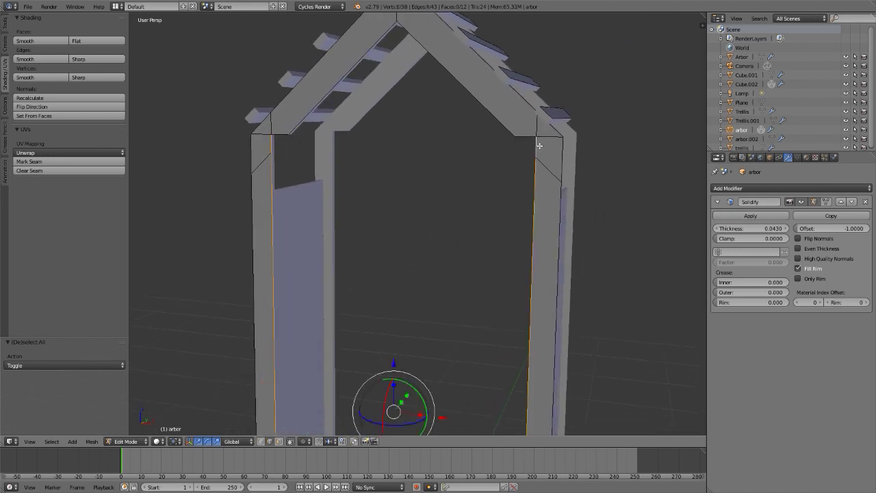
pyautogui.moveTo(440, 195); pyautogui.dragTo(472, 188, button='middle')
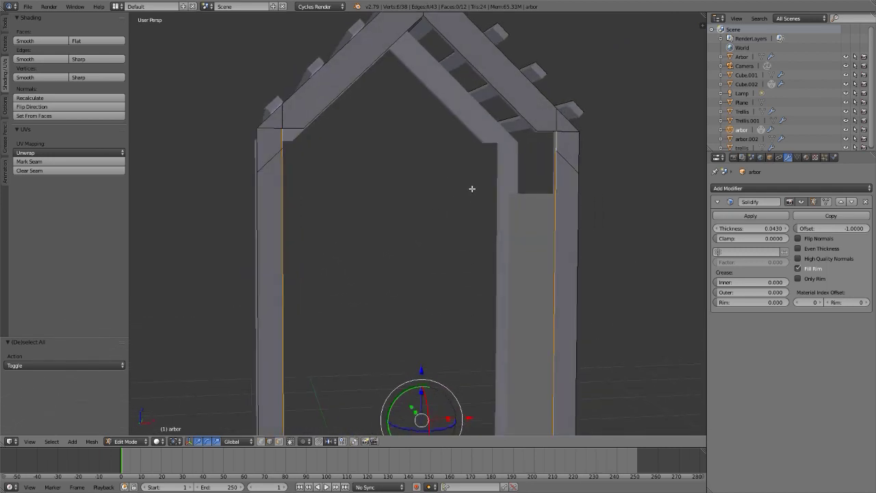
pyautogui.hotkey('alt', 'Tab')
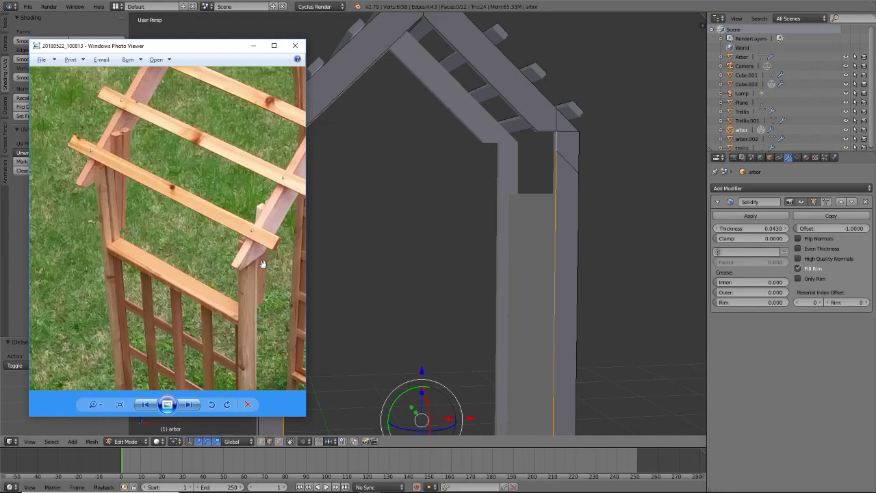
pyautogui.hotkey('alt', 'Tab')
pyautogui.scroll(4, 540, 128)
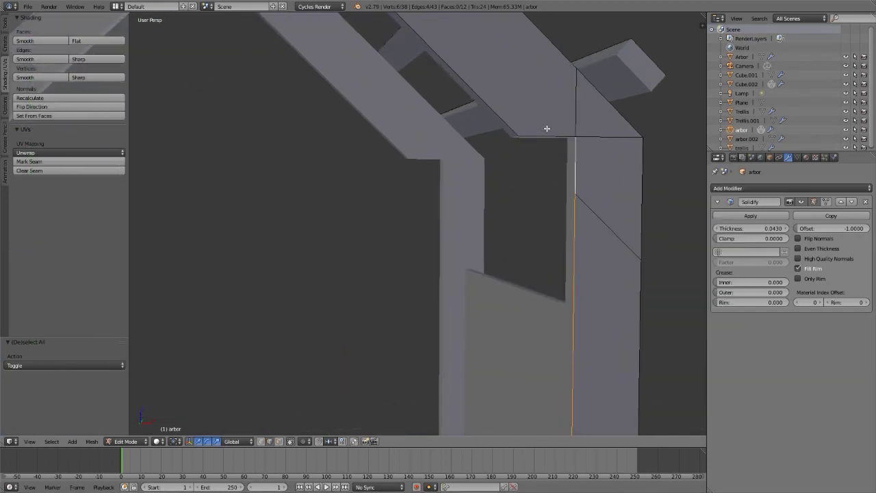
pyautogui.moveTo(547, 127); pyautogui.dragTo(520, 130, button='middle')
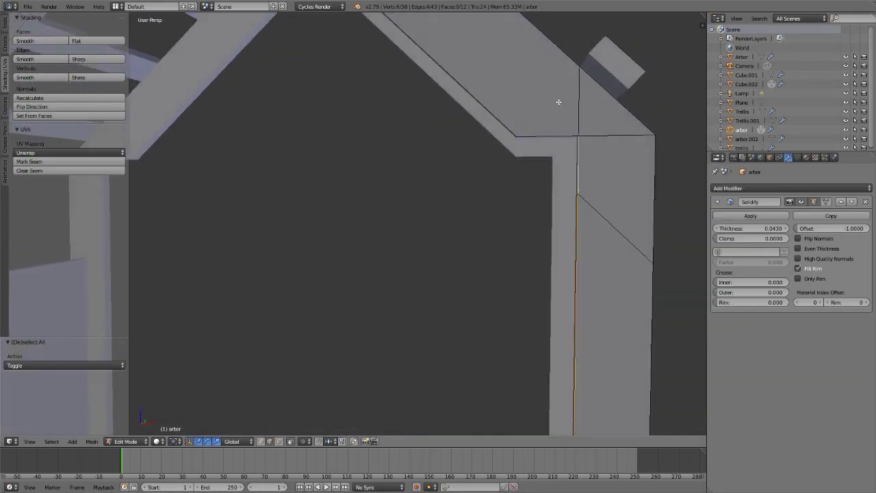
# Scale the selected inner post edges along X to 0.888
pyautogui.press('s')
pyautogui.press('x')
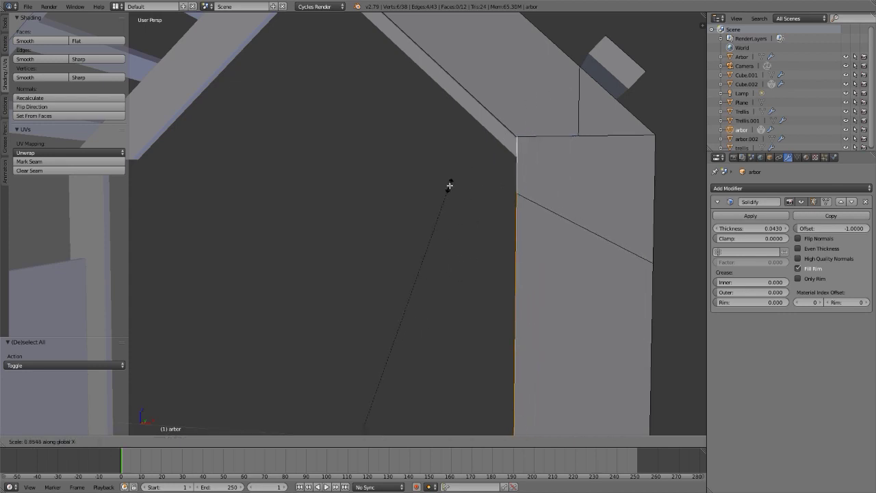
pyautogui.click(479, 165)
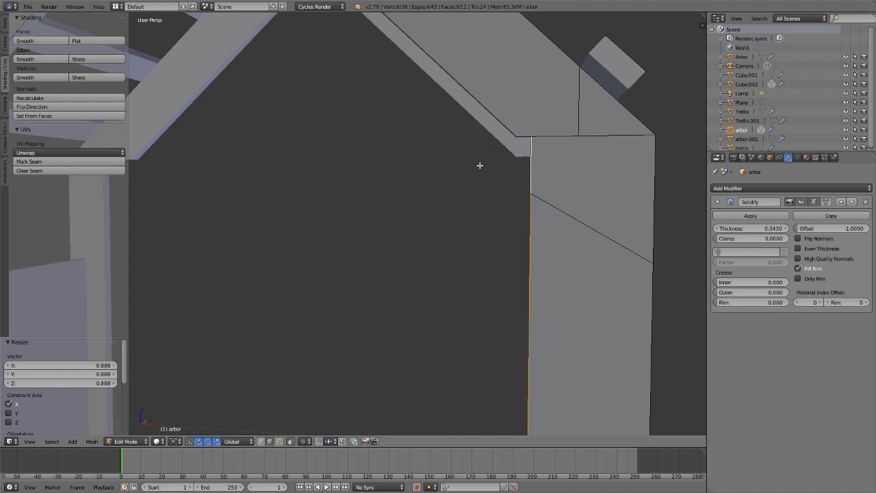
pyautogui.press('KP_Decimal')
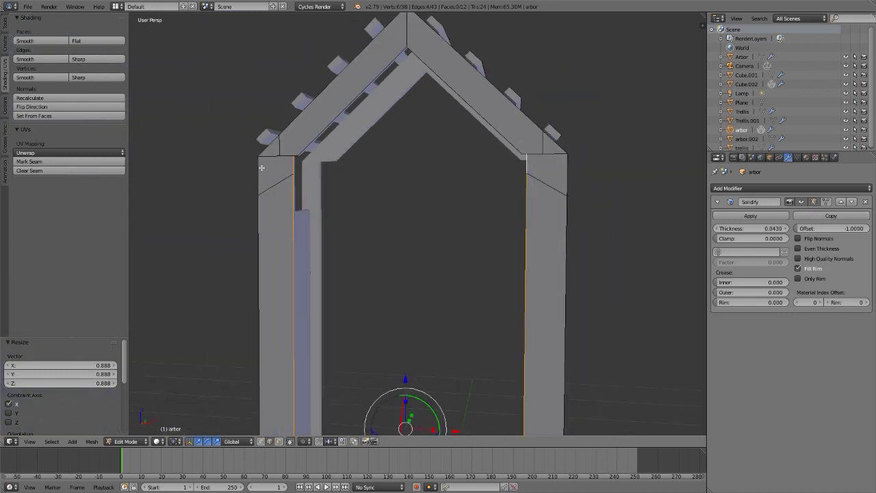
# Scale both posts' outer vertical edges along X by 0.918, then zoom onto the right post top
pyautogui.rightClick(258, 167)
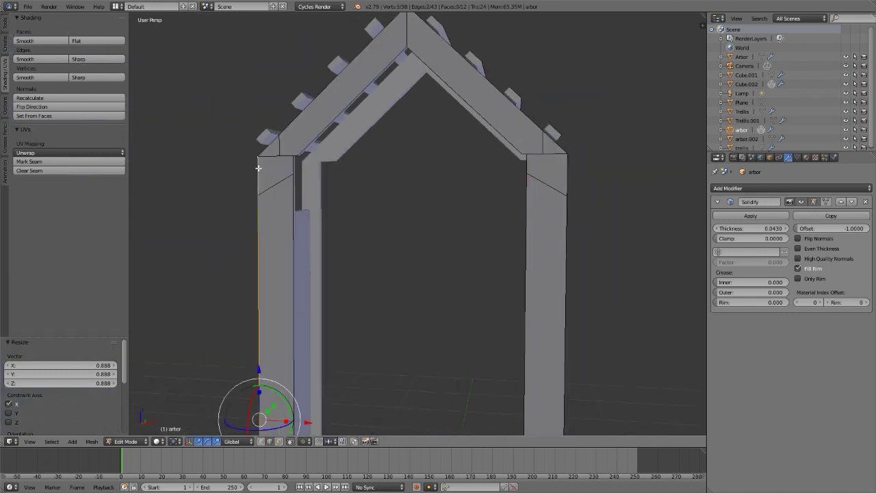
pyautogui.keyDown('shift'); pyautogui.rightClick(563, 171); pyautogui.keyUp('shift')
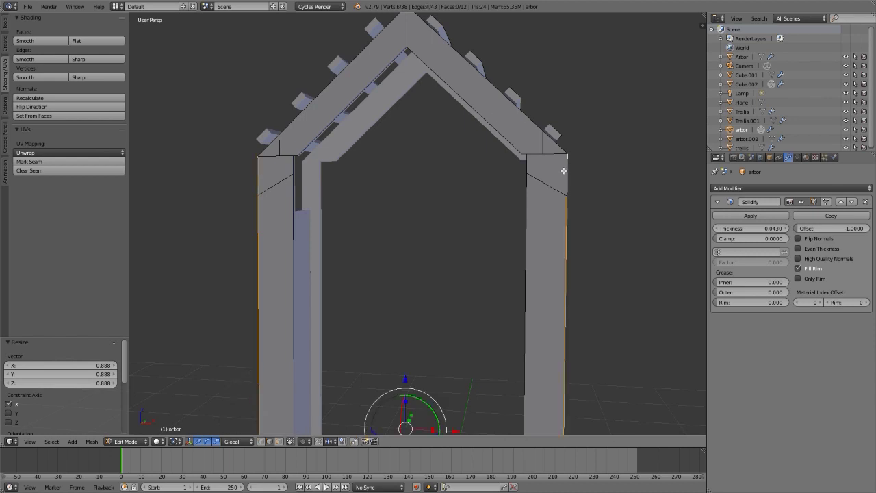
pyautogui.scroll(2, 563, 164)
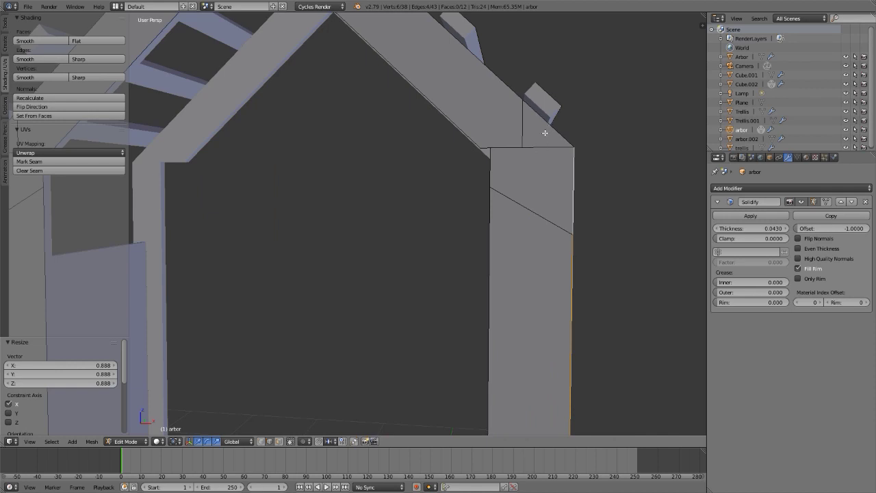
pyautogui.press('s')
pyautogui.press('x')
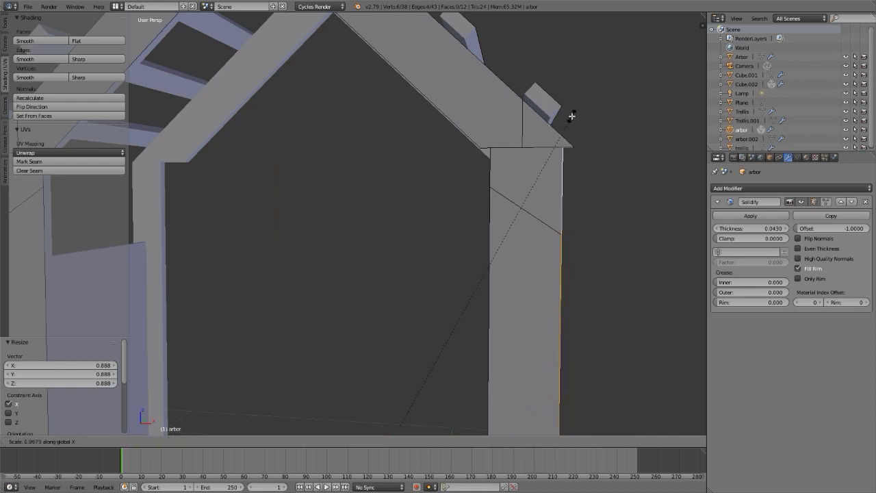
pyautogui.click(549, 142)
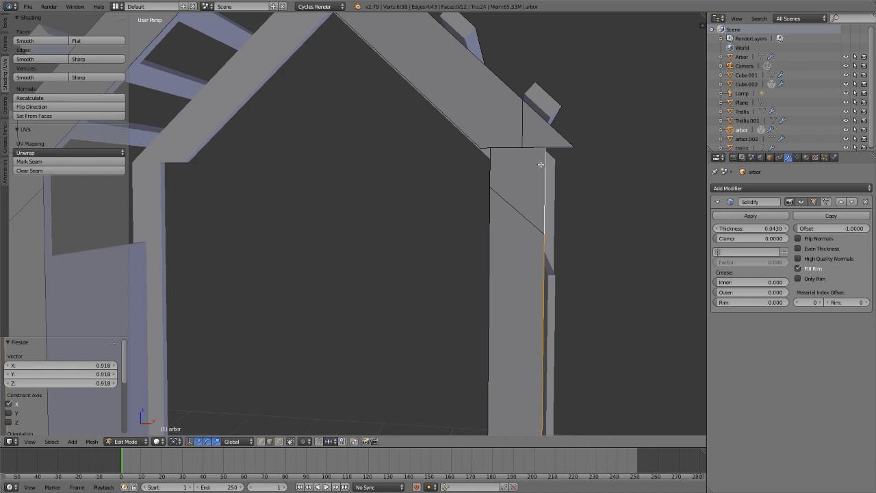
pyautogui.moveTo(521, 193); pyautogui.dragTo(533, 171, button='middle')
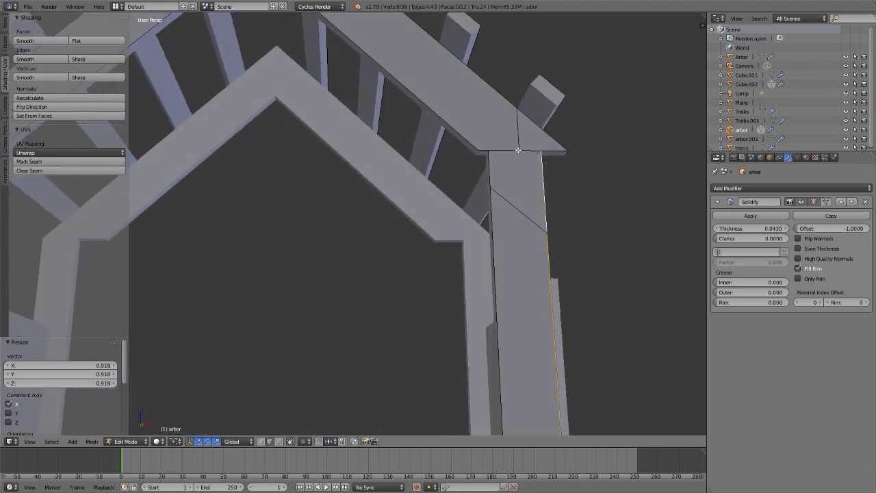
pyautogui.scroll(5, 521, 157)
# In vertex select mode, merge two pairs of post vertices at their upper vertex
pyautogui.hotkey('ctrl', 'Tab')
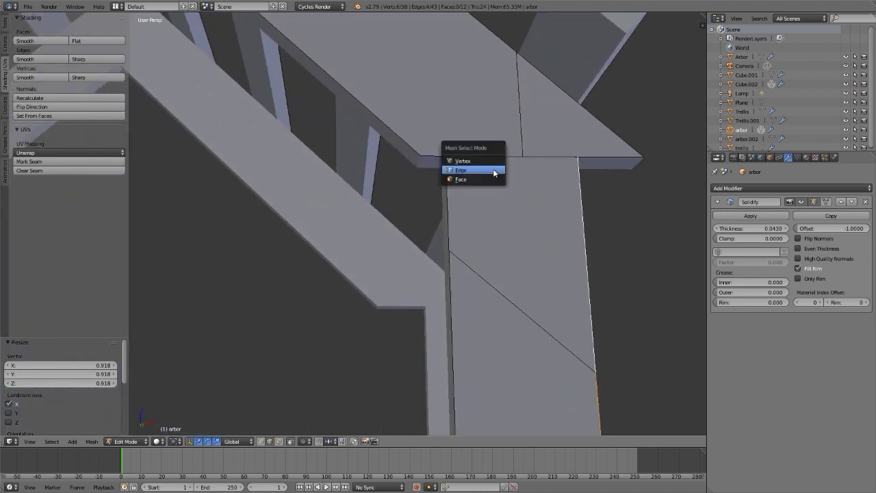
pyautogui.click(494, 171)
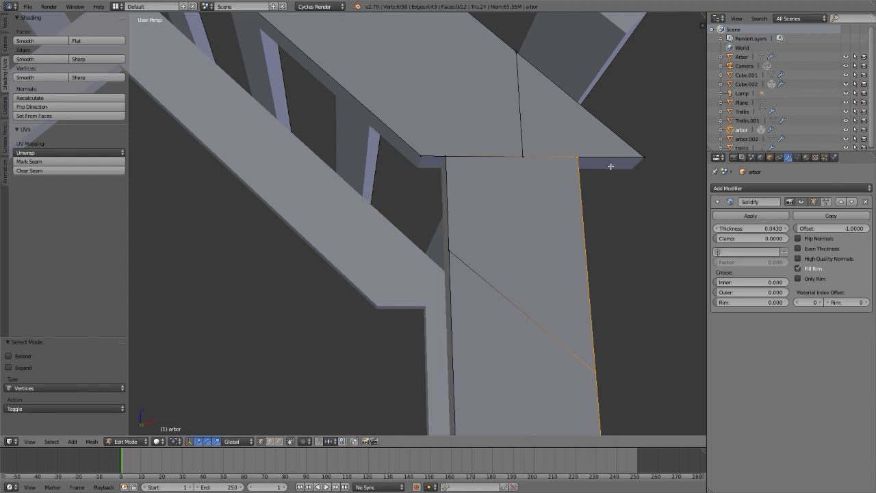
pyautogui.moveTo(524, 189); pyautogui.dragTo(526, 191, button='middle')
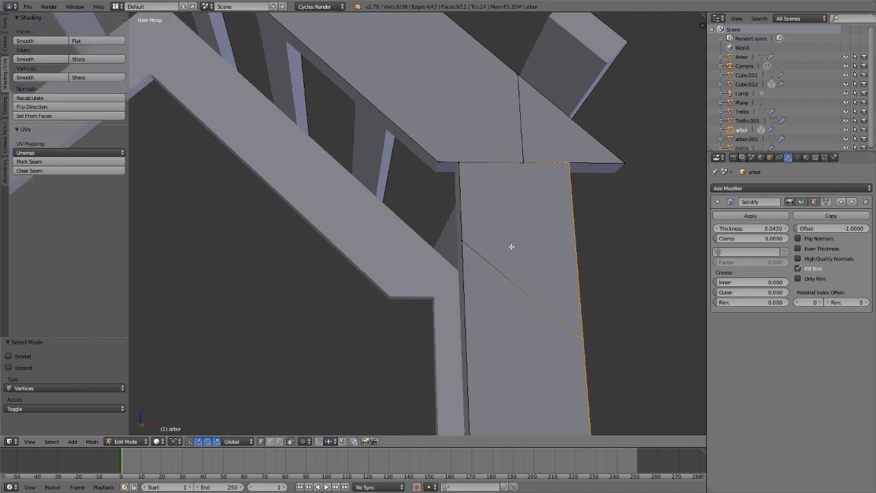
pyautogui.keyDown('shift'); pyautogui.moveTo(512, 246); pyautogui.dragTo(506, 201, button='middle'); pyautogui.keyUp('shift')
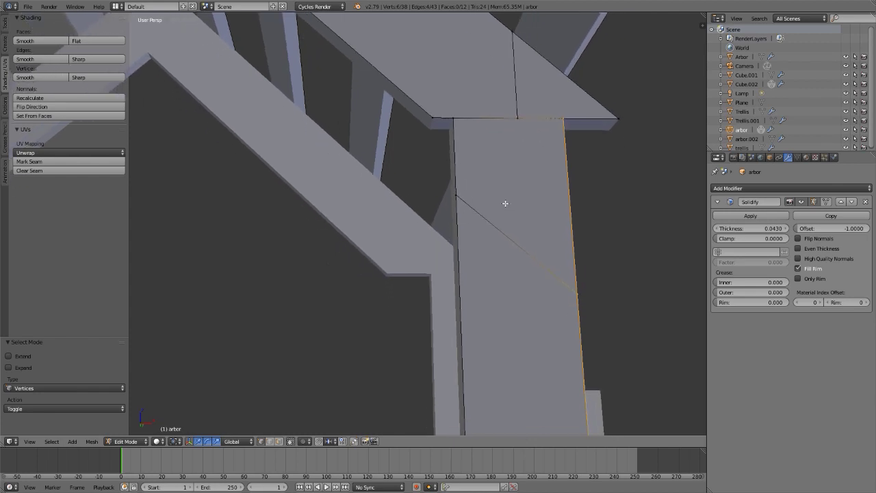
pyautogui.rightClick(456, 195)
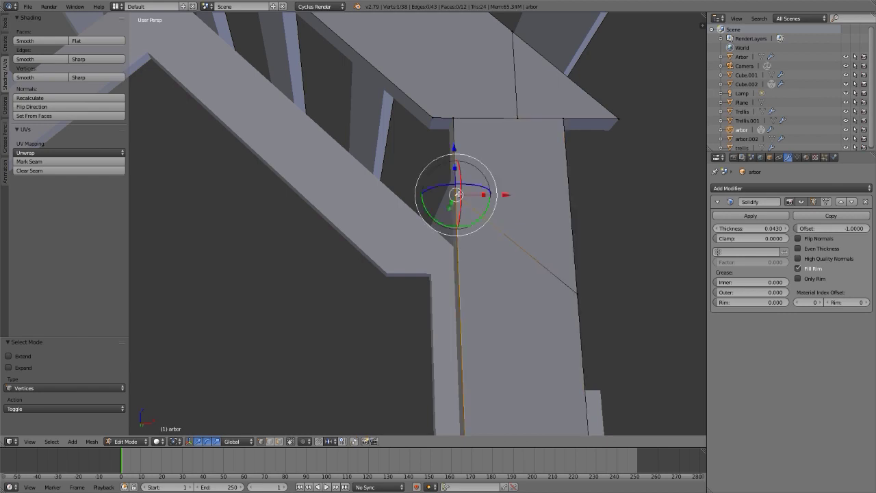
pyautogui.keyDown('shift'); pyautogui.rightClick(456, 119); pyautogui.keyUp('shift')
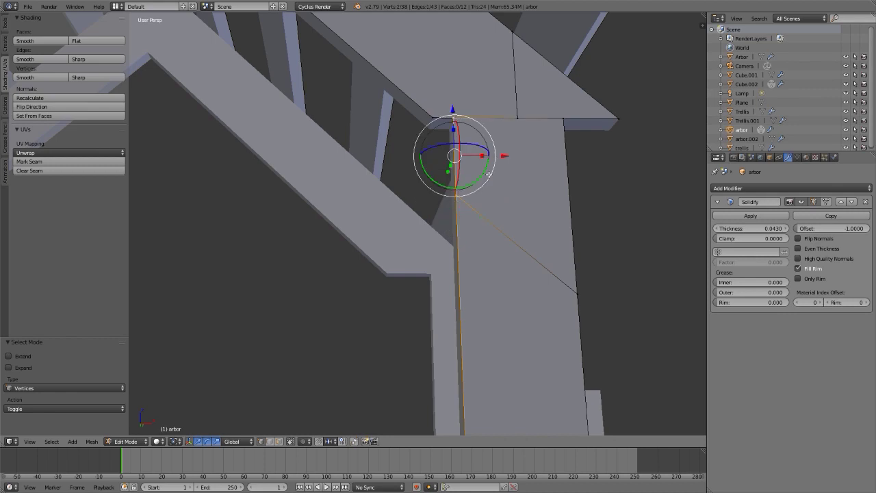
pyautogui.hotkey('alt', 'm')
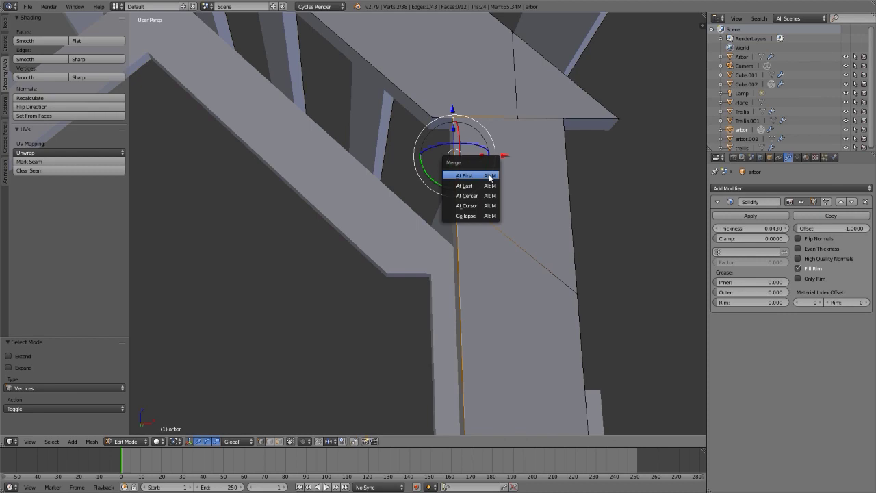
pyautogui.click(465, 186)
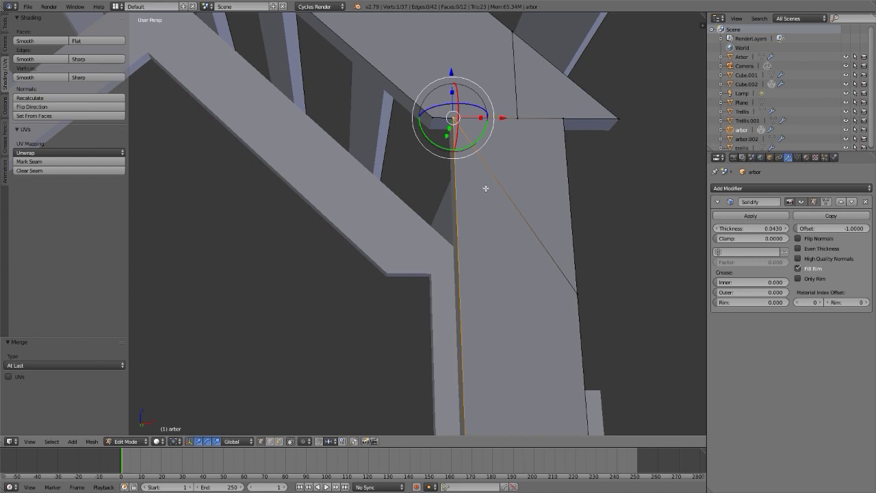
pyautogui.rightClick(572, 285)
pyautogui.keyDown('shift'); pyautogui.rightClick(561, 122); pyautogui.keyUp('shift')
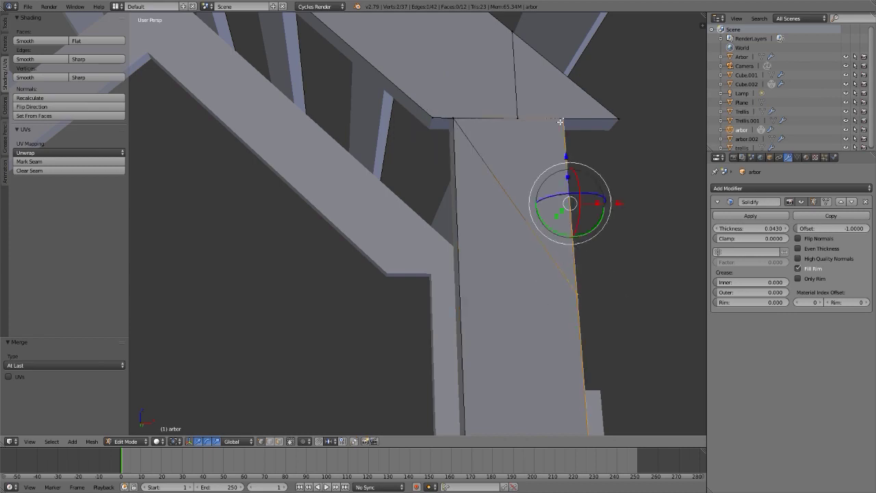
pyautogui.hotkey('alt', 'm')
pyautogui.click(561, 118)
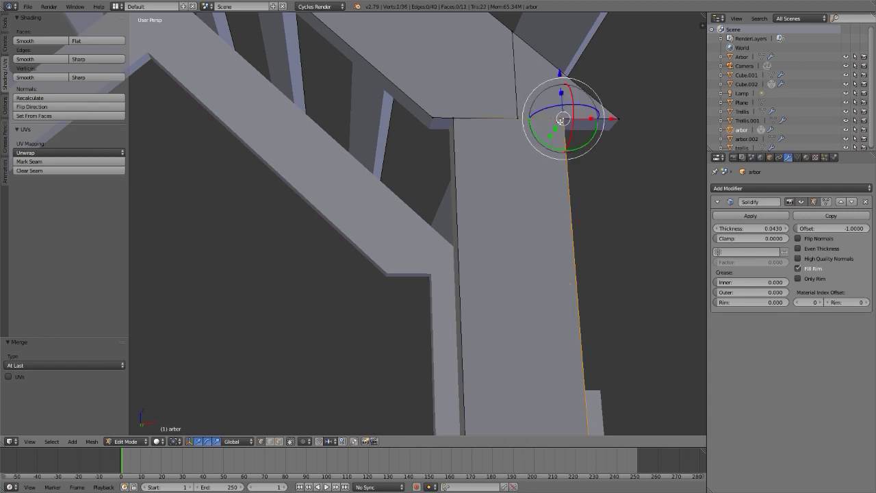
# Collapse the three crossbar vertices into its right corner vertex
pyautogui.moveTo(518, 151); pyautogui.dragTo(479, 248, button='middle')
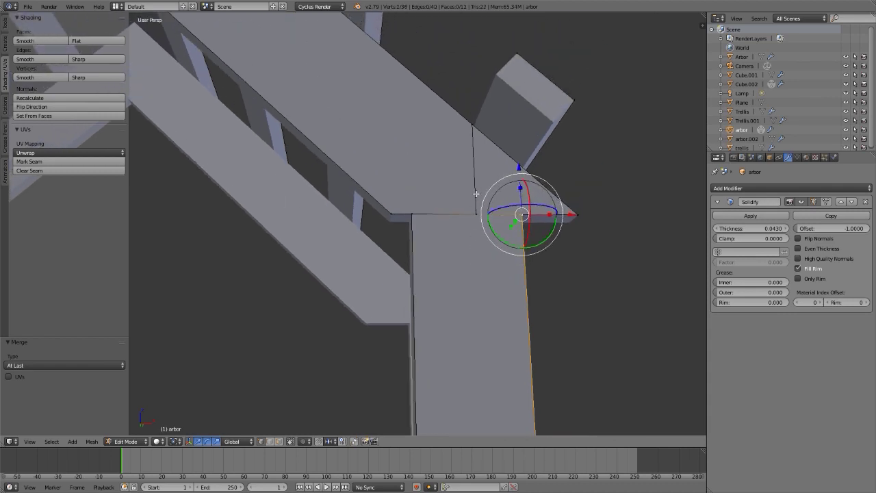
pyautogui.rightClick(471, 126)
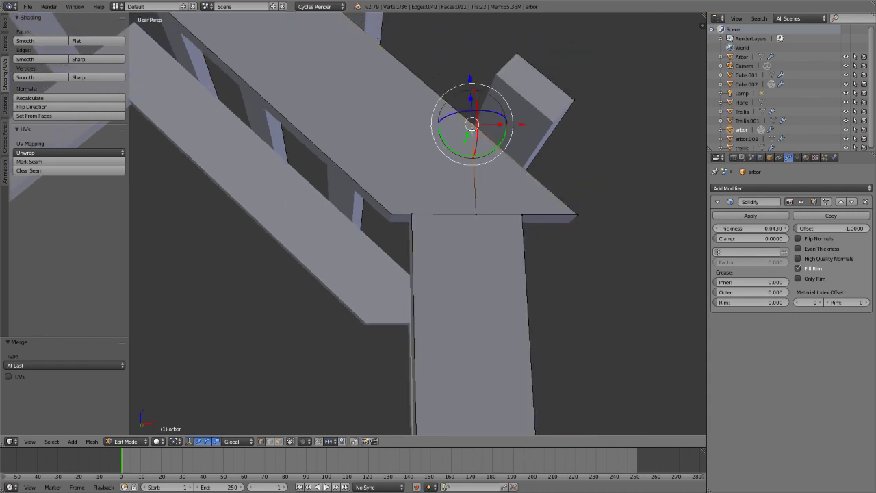
pyautogui.keyDown('shift'); pyautogui.rightClick(474, 211); pyautogui.keyUp('shift')
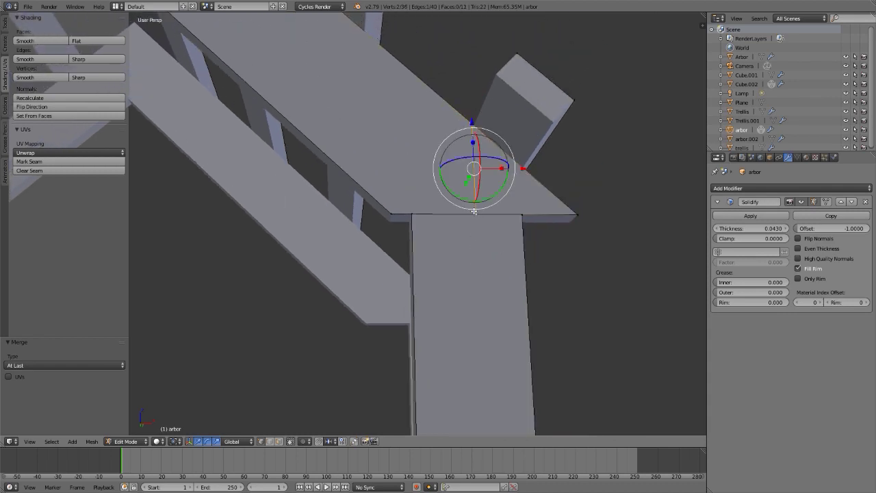
pyautogui.keyDown('shift'); pyautogui.rightClick(578, 214); pyautogui.keyUp('shift')
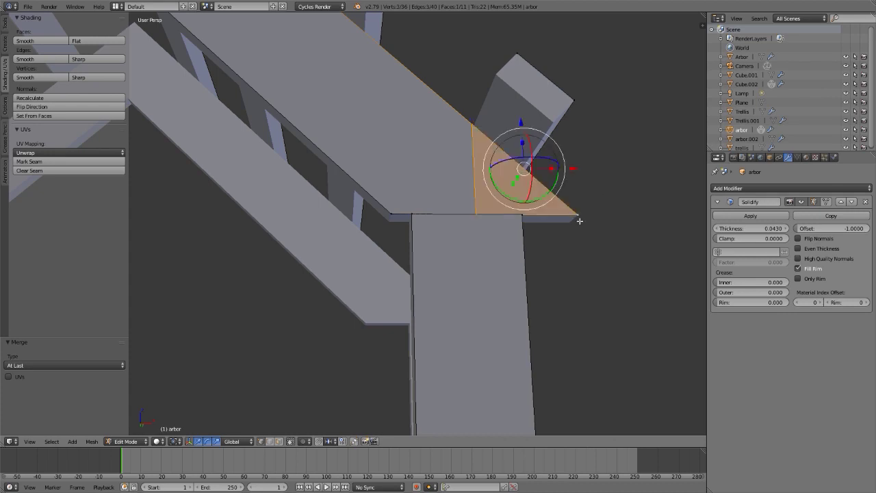
pyautogui.hotkey('alt', 'm')
pyautogui.click(555, 222)
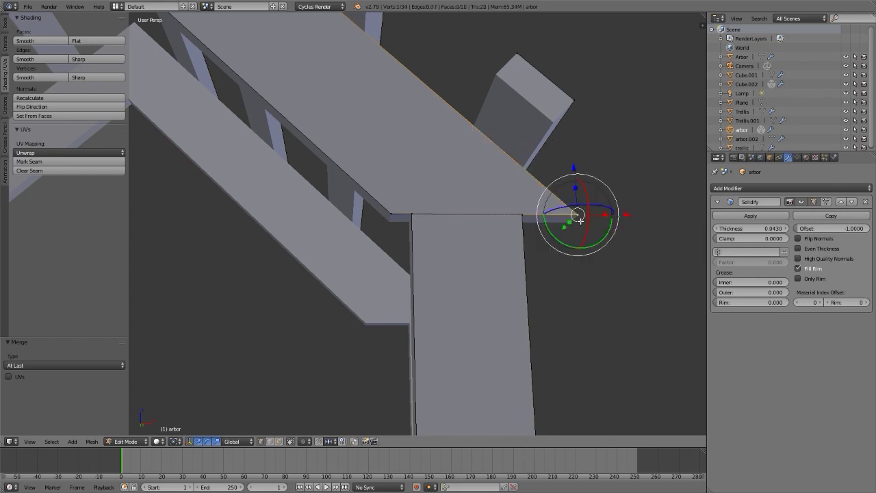
# Merge the three gable triangle vertices into one corner vertex
pyautogui.scroll(-5, 580, 220)
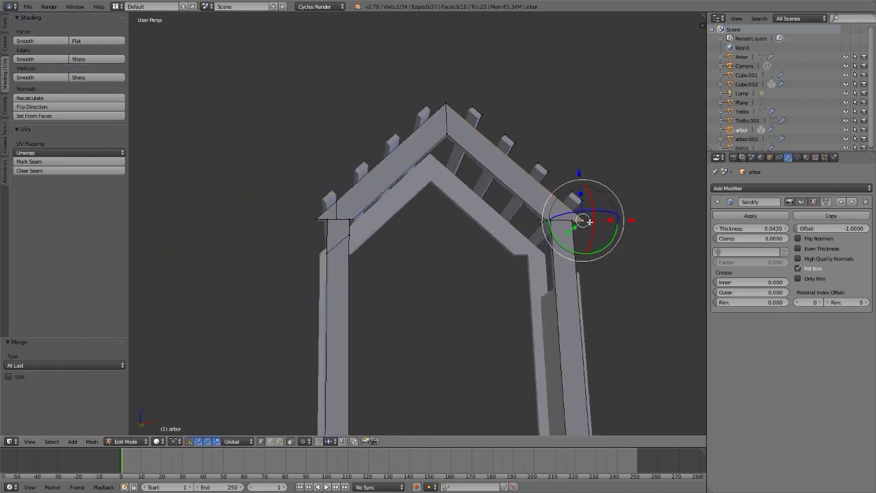
pyautogui.scroll(5, 436, 215)
pyautogui.click(409, 278)
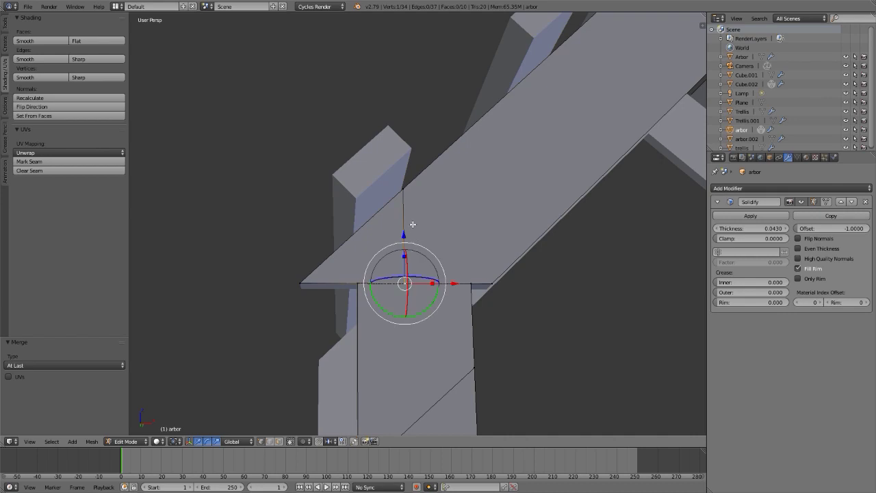
pyautogui.keyDown('shift'); pyautogui.click(409, 194); pyautogui.keyUp('shift')
pyautogui.keyDown('shift'); pyautogui.click(304, 278); pyautogui.keyUp('shift')
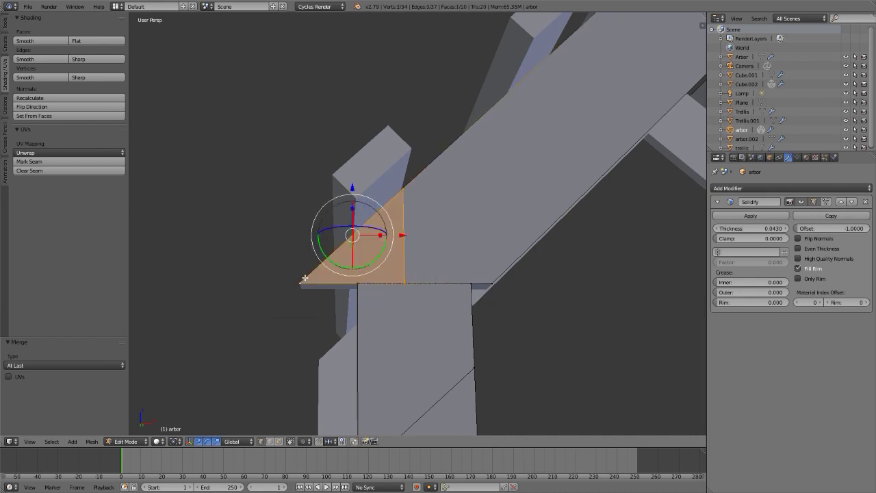
pyautogui.hotkey('alt', 'm')
pyautogui.click(303, 280)
# Merge two more pairs of post vertices into their top vertices
pyautogui.scroll(-3, 342, 381)
pyautogui.scroll(4, 340, 379)
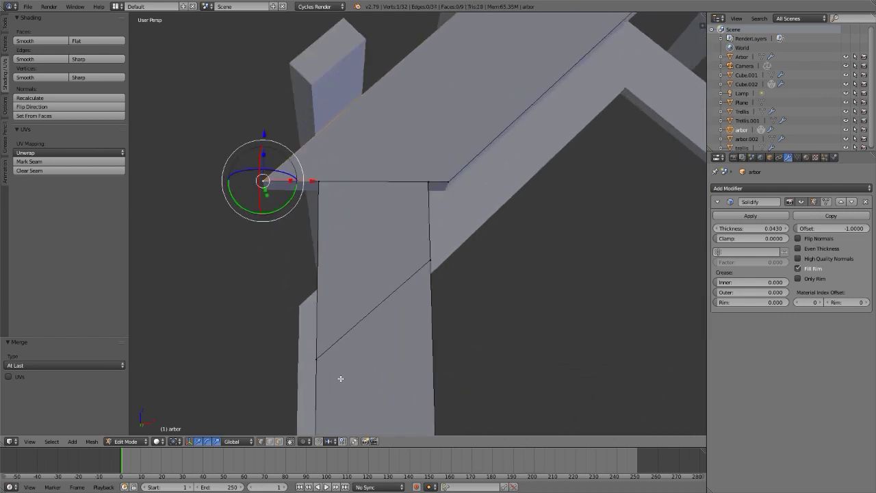
pyautogui.click(319, 357)
pyautogui.keyDown('shift'); pyautogui.click(329, 183); pyautogui.keyUp('shift')
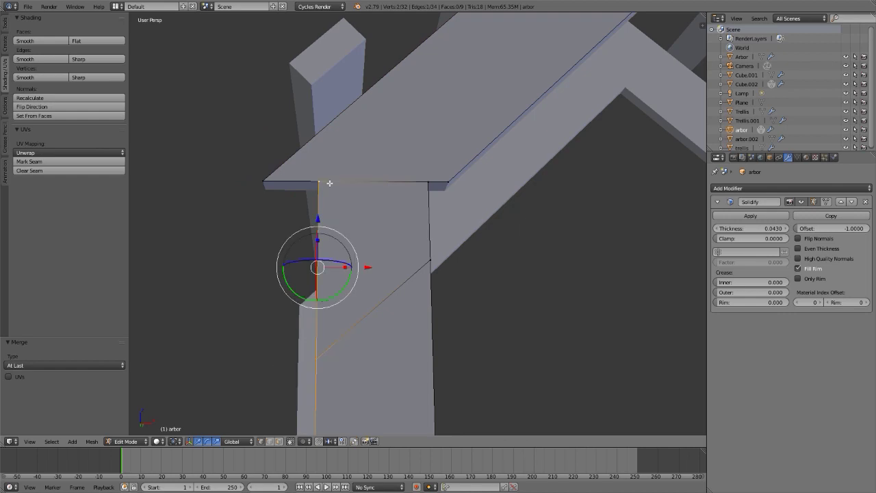
pyautogui.hotkey('alt', 'm')
pyautogui.click(329, 185)
pyautogui.click(428, 259)
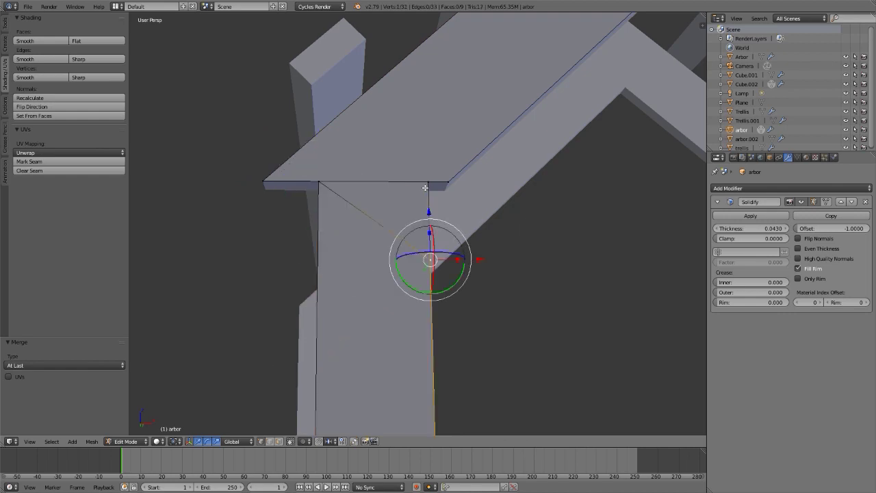
pyautogui.keyDown('shift'); pyautogui.click(425, 184); pyautogui.keyUp('shift')
pyautogui.hotkey('alt', 'm')
pyautogui.click(426, 184)
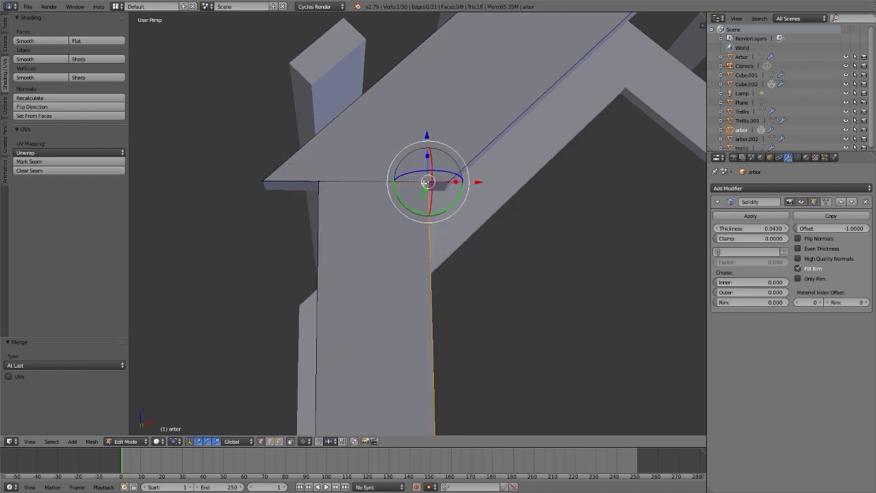
# Raise the four post-top vertices 0.077 along Z to meet the roof beam
pyautogui.moveTo(427, 184); pyautogui.dragTo(327, 285, button='middle')
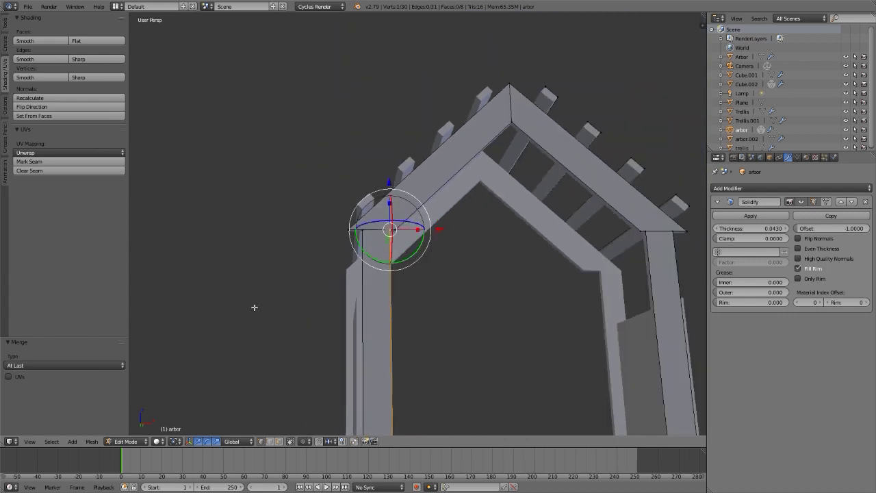
pyautogui.keyDown('shift'); pyautogui.moveTo(352, 222); pyautogui.dragTo(277, 221, button='middle'); pyautogui.keyUp('shift')
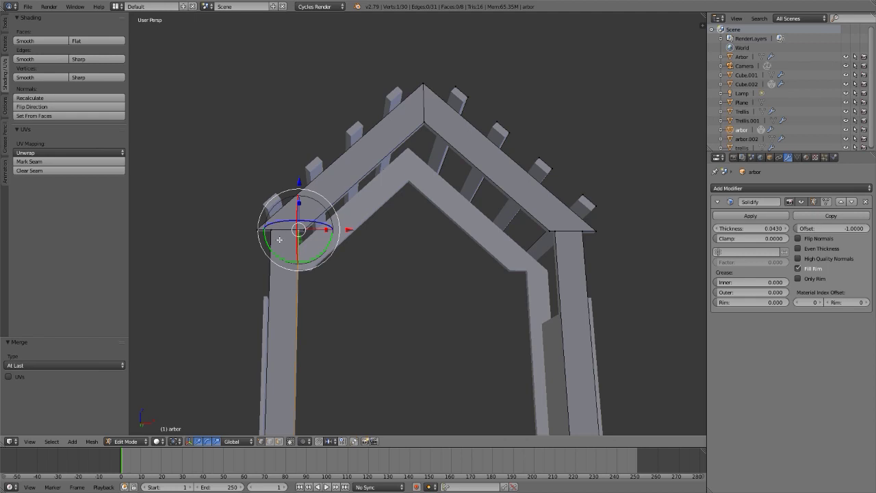
pyautogui.rightClick(274, 237)
pyautogui.keyDown('shift'); pyautogui.rightClick(288, 236); pyautogui.keyUp('shift')
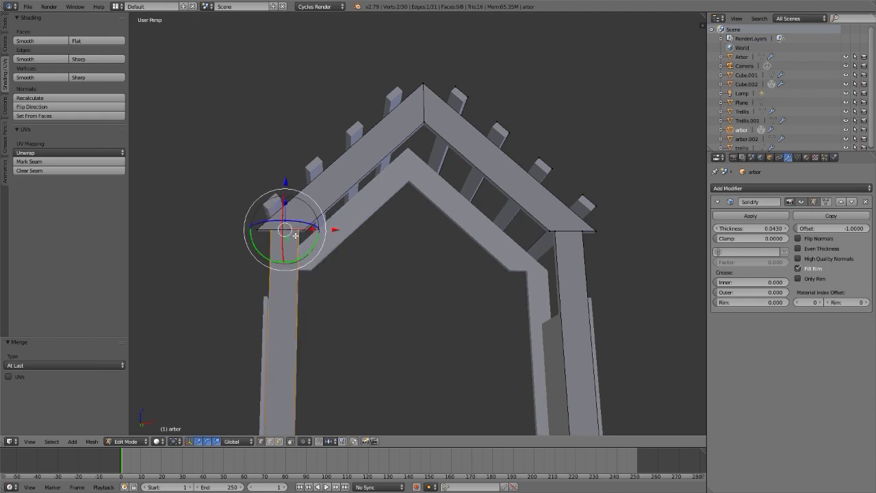
pyautogui.keyDown('shift'); pyautogui.rightClick(557, 232); pyautogui.keyUp('shift')
pyautogui.keyDown('shift'); pyautogui.rightClick(580, 234); pyautogui.keyUp('shift')
pyautogui.scroll(4, 570, 217)
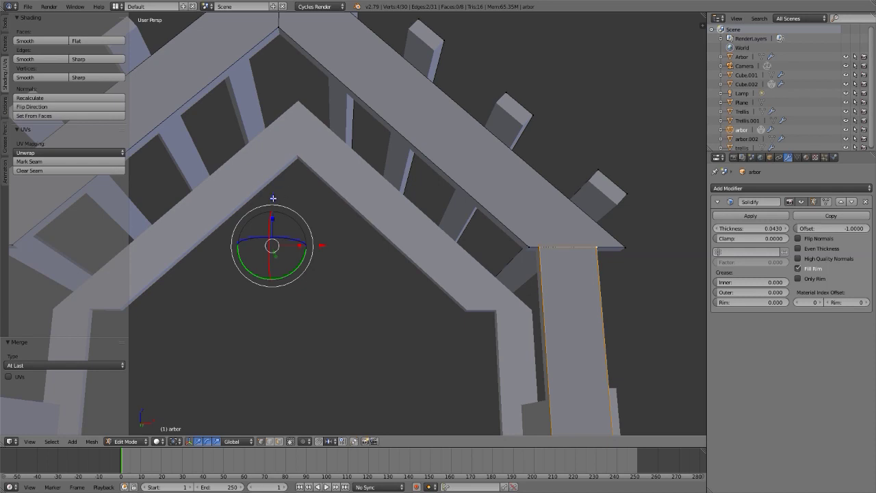
pyautogui.press('g')
pyautogui.press('z')
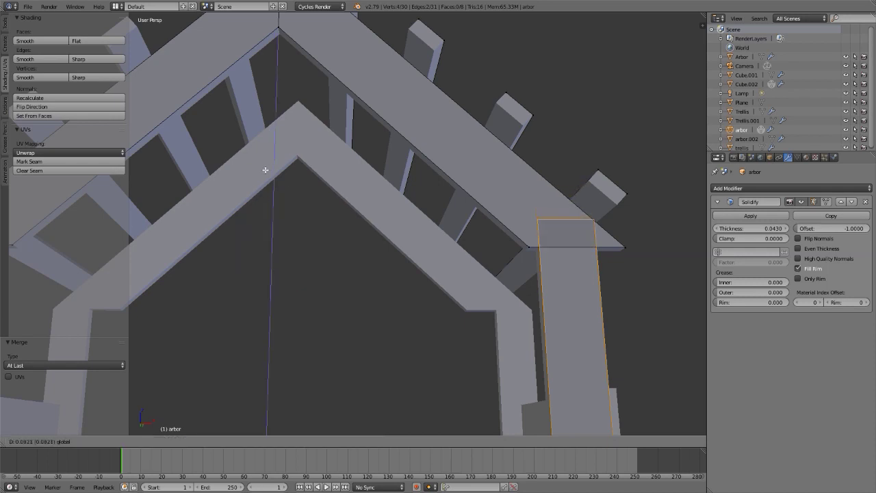
pyautogui.click(264, 172)
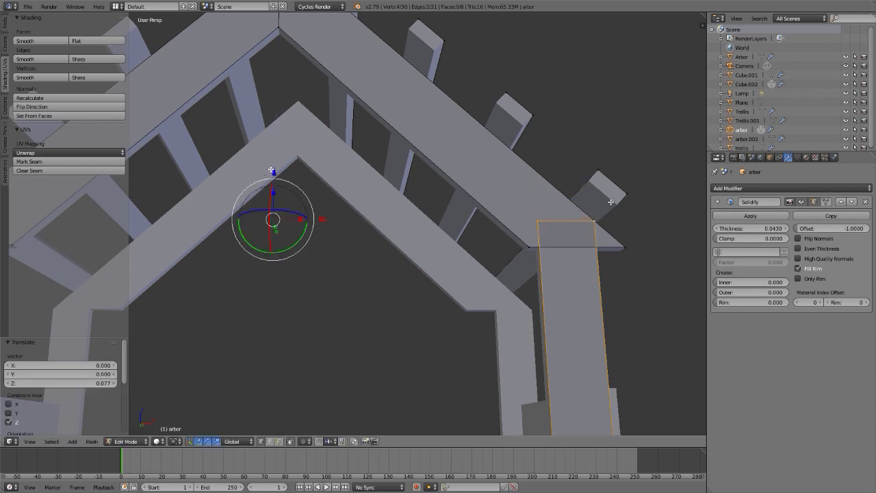
pyautogui.scroll(5, 573, 235)
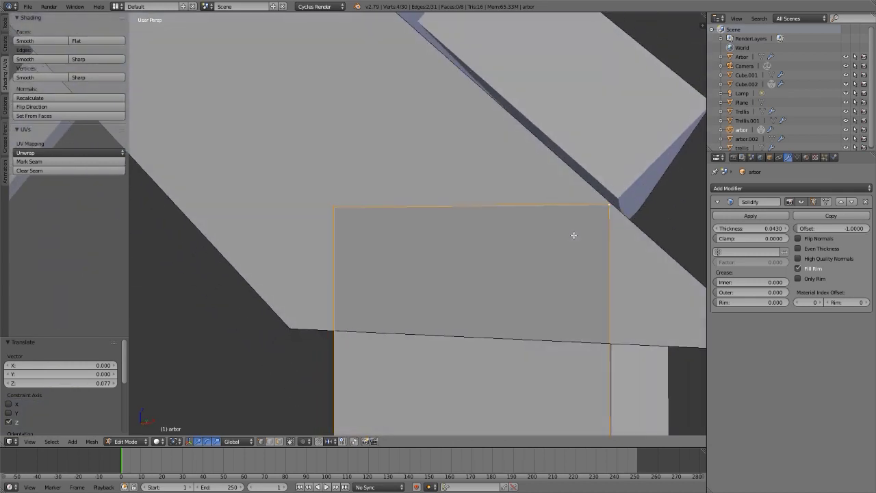
# Zoom in on the raised post top and select a roof corner vertex
pyautogui.moveTo(573, 235); pyautogui.dragTo(600, 219, button='middle')
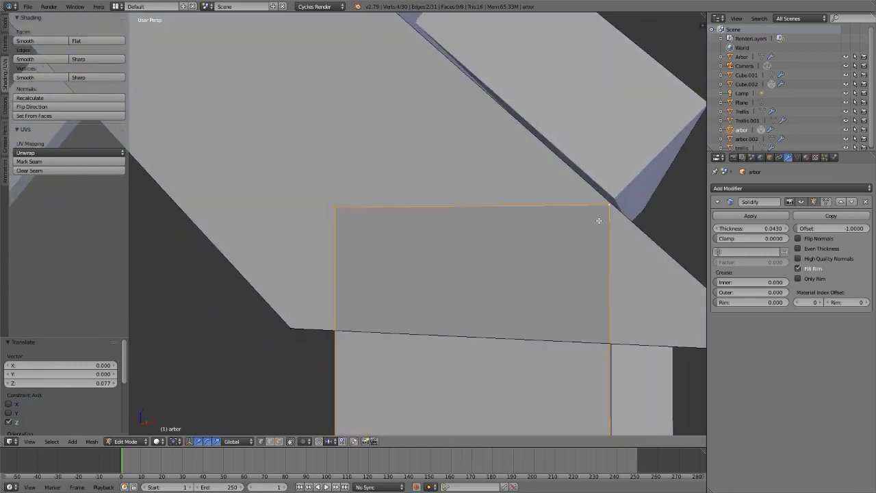
pyautogui.scroll(3, 602, 210)
pyautogui.scroll(-5, 618, 180)
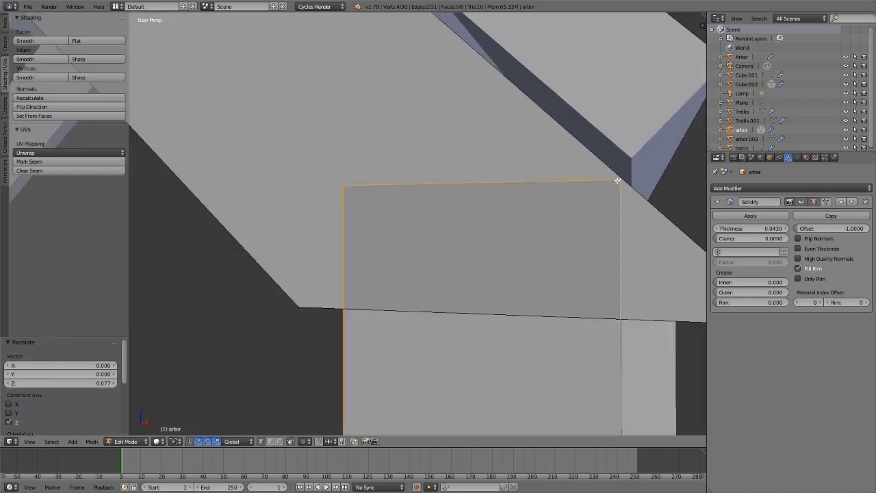
pyautogui.scroll(-3, 617, 181)
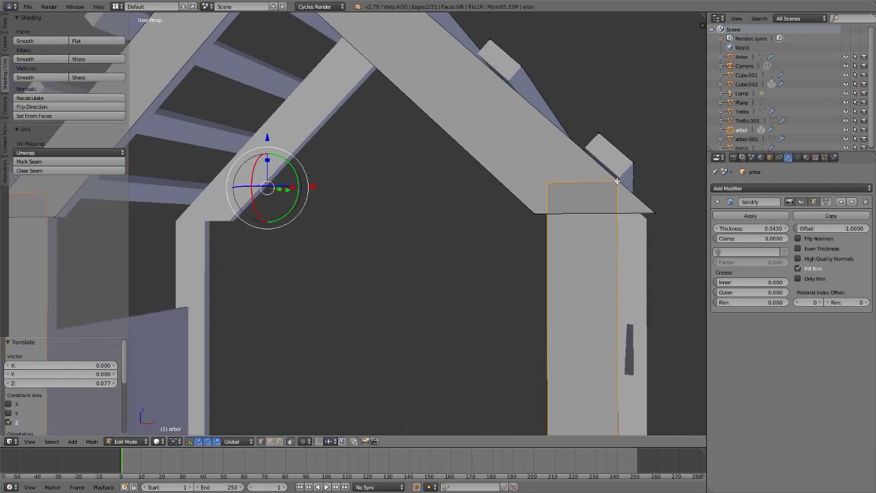
pyautogui.scroll(-2, 617, 180)
pyautogui.rightClick(559, 203)
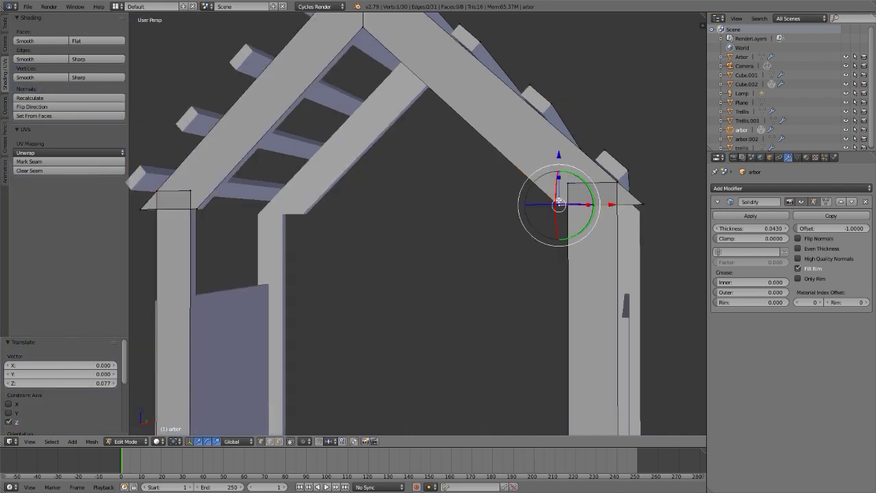
# Select the whole linked roof piece and shift it -0.043 along Y
pyautogui.hotkey('ctrl', 'l')
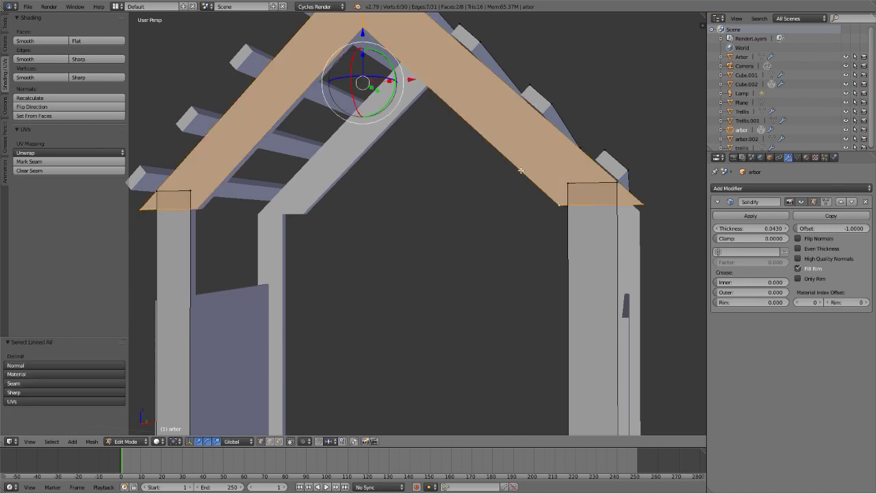
pyautogui.moveTo(544, 164); pyautogui.dragTo(477, 165, button='middle')
pyautogui.moveTo(578, 149); pyautogui.dragTo(500, 147, button='middle')
pyautogui.scroll(5, 472, 180)
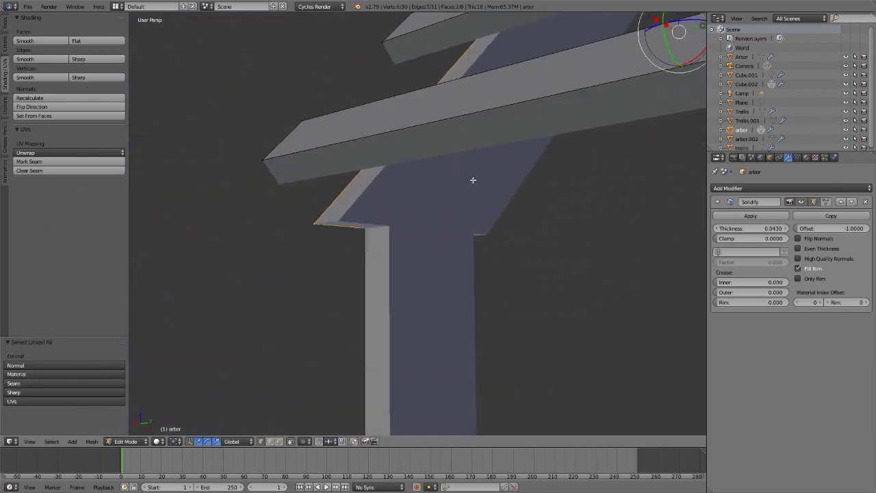
pyautogui.moveTo(485, 182); pyautogui.dragTo(507, 190, button='middle')
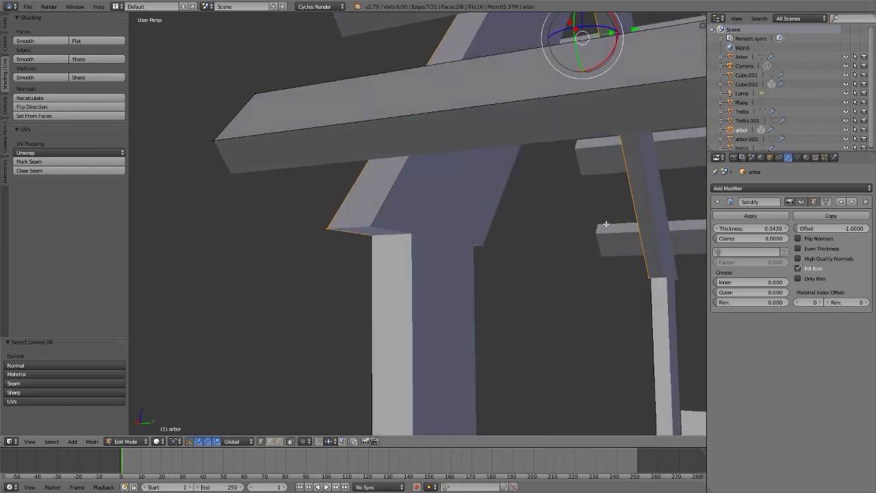
pyautogui.press('g')
pyautogui.press('y')
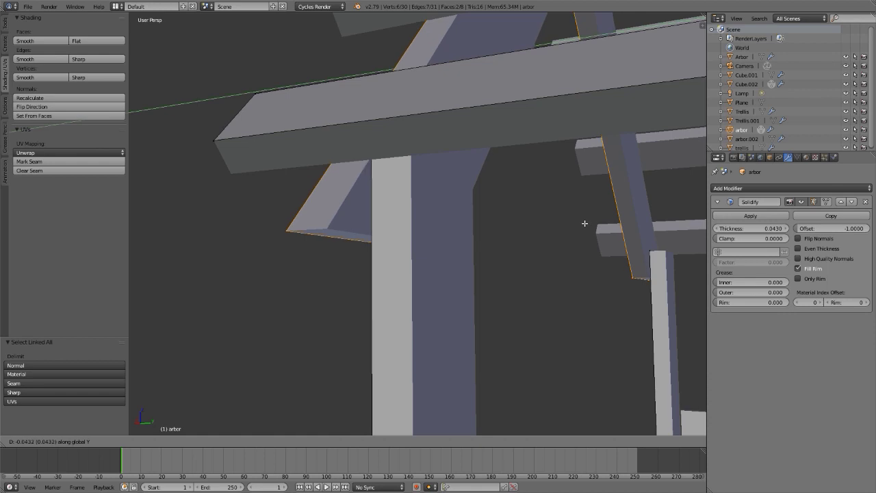
pyautogui.click(531, 217)
# Inspect the shifted roof from several angles, then switch to the arbor reference photo
pyautogui.moveTo(532, 216); pyautogui.dragTo(451, 210, button='middle')
pyautogui.scroll(3, 369, 198)
pyautogui.scroll(-3, 377, 198)
pyautogui.scroll(-4, 377, 198)
pyautogui.scroll(-2, 520, 225)
pyautogui.scroll(4, 420, 167)
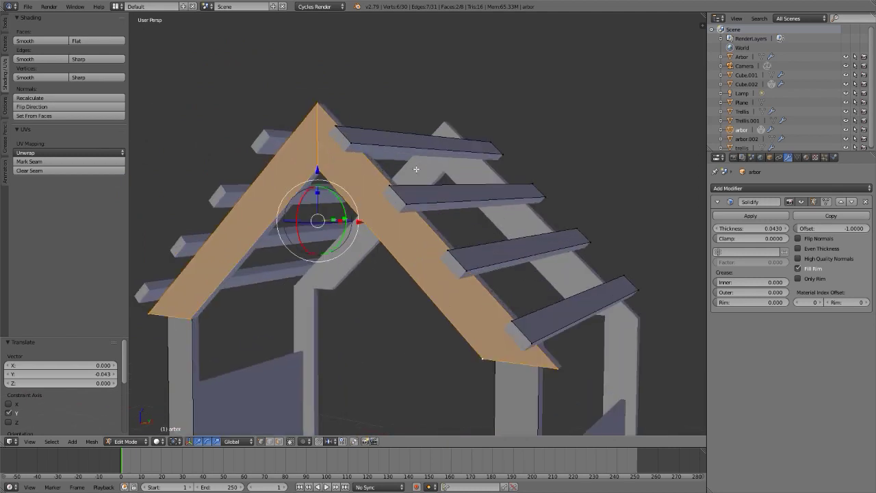
pyautogui.moveTo(419, 166); pyautogui.dragTo(438, 165, button='middle')
pyautogui.scroll(-3, 438, 164)
pyautogui.scroll(-1, 473, 163)
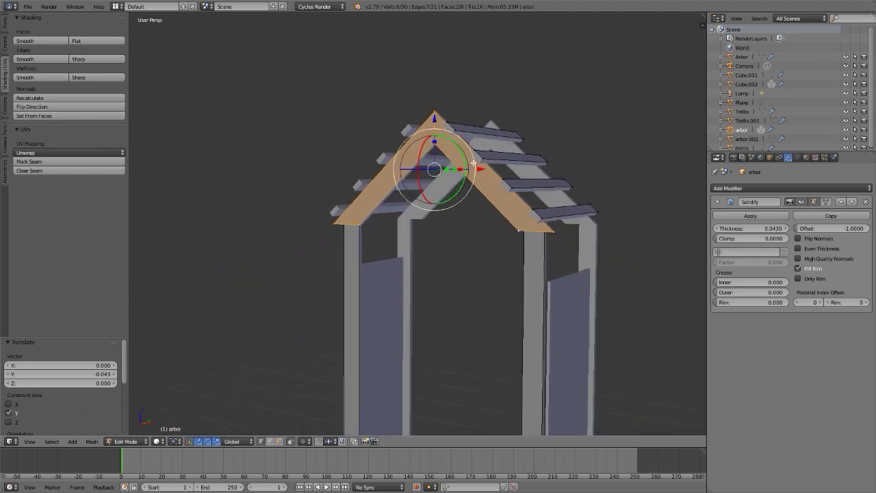
pyautogui.keyDown('shift'); pyautogui.moveTo(514, 250); pyautogui.dragTo(505, 219, button='middle'); pyautogui.keyUp('shift')
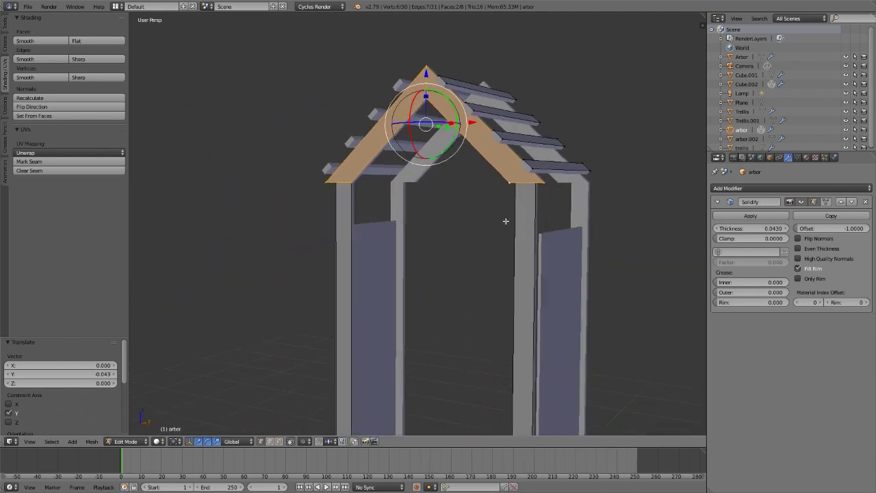
pyautogui.hotkey('alt', 'Tab')
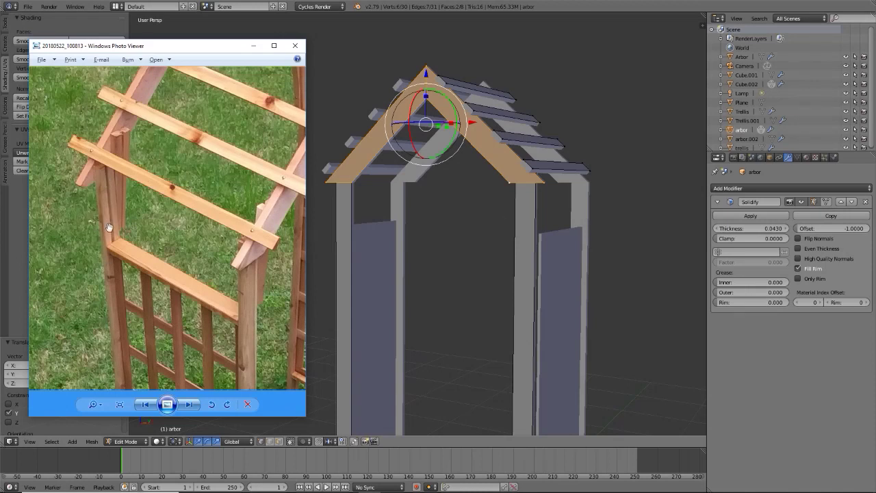
# Zoom and pan around the reference photo to study the lattice and its bottom post
pyautogui.scroll(3, 110, 227)
pyautogui.scroll(-3, 113, 218)
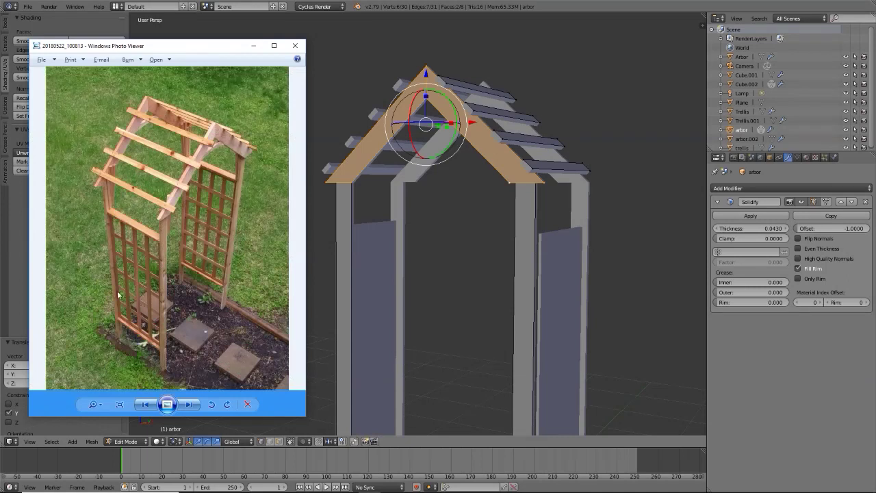
pyautogui.scroll(3, 121, 335)
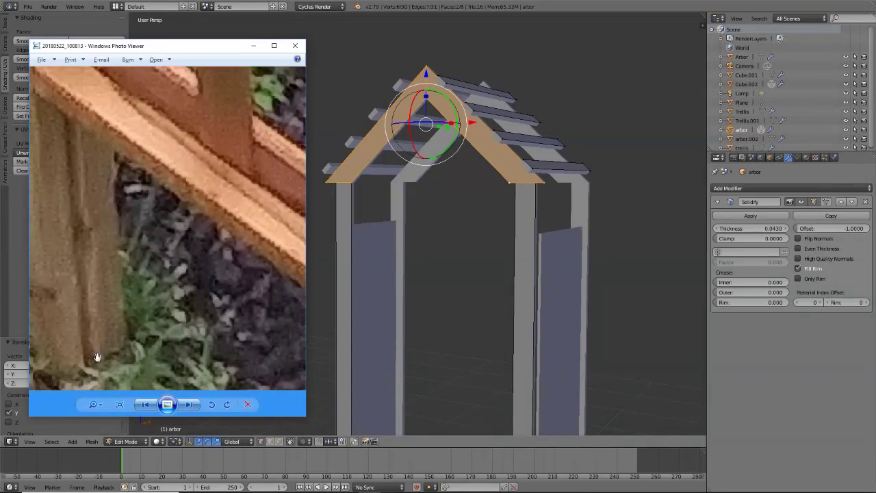
pyautogui.scroll(-1, 103, 352)
pyautogui.moveTo(101, 355); pyautogui.dragTo(202, 318)
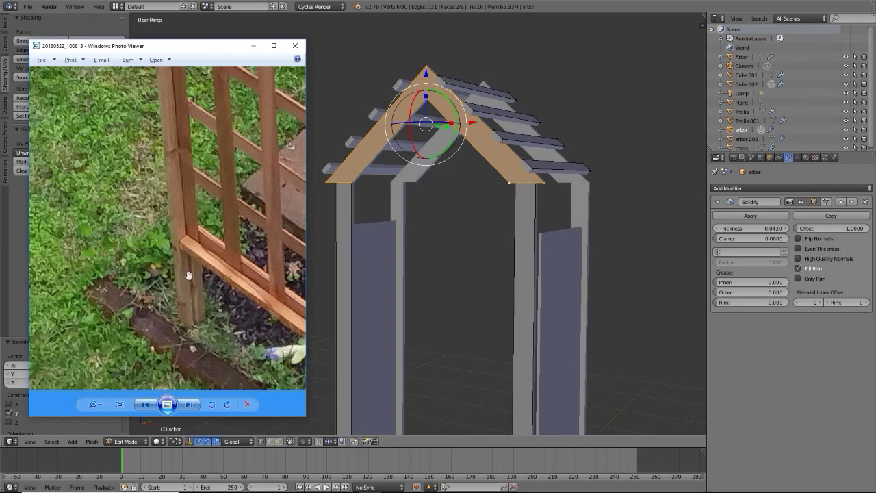
pyautogui.scroll(-3, 189, 282)
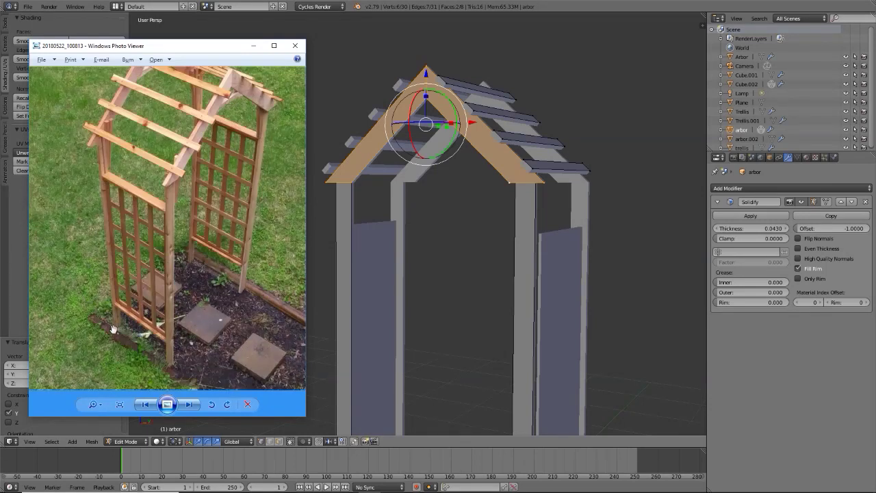
pyautogui.scroll(4, 116, 327)
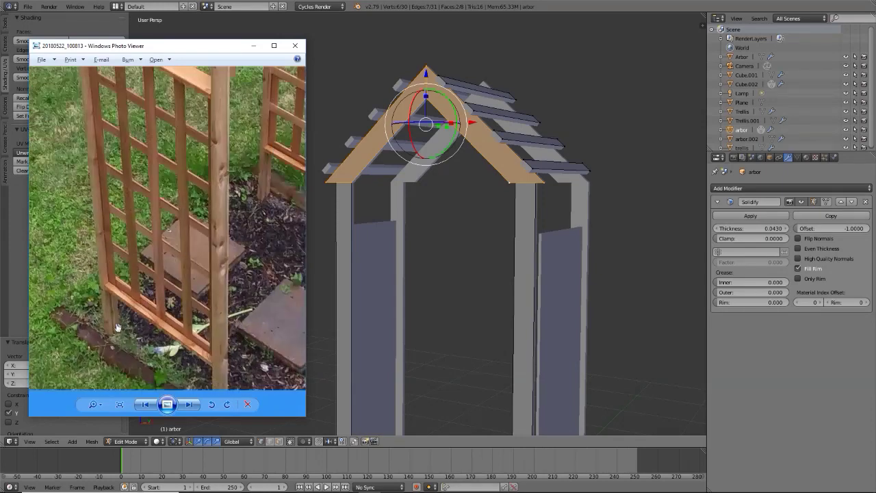
pyautogui.scroll(3, 105, 232)
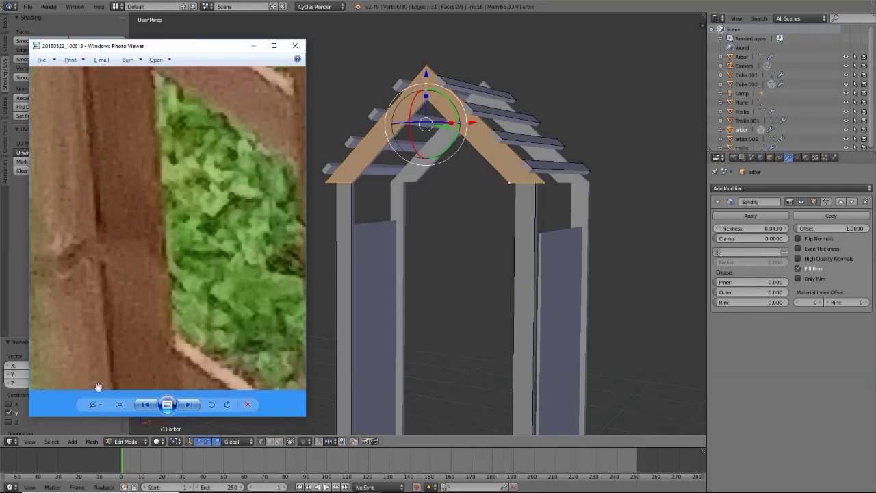
pyautogui.scroll(-4, 113, 278)
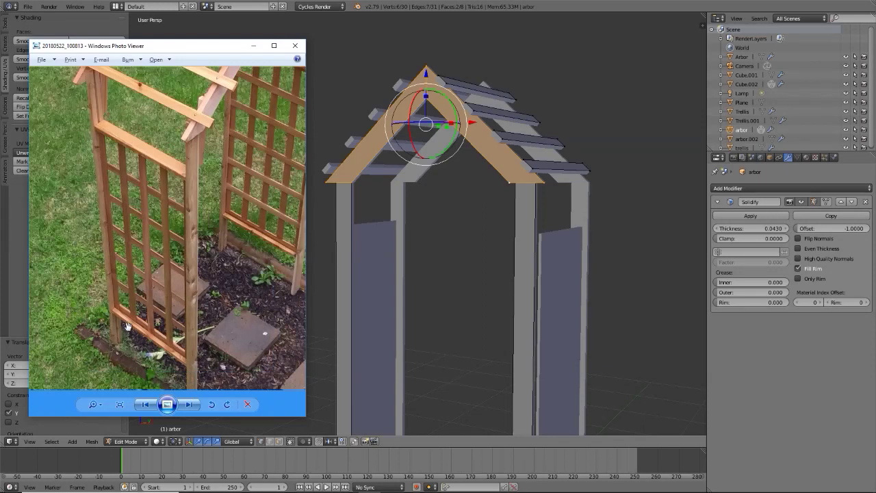
pyautogui.scroll(5, 128, 322)
pyautogui.scroll(-5, 149, 204)
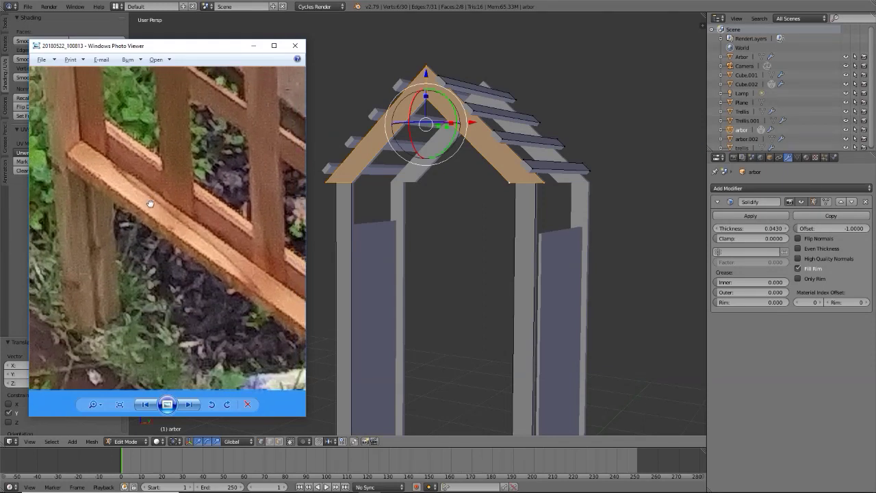
pyautogui.scroll(5, 133, 201)
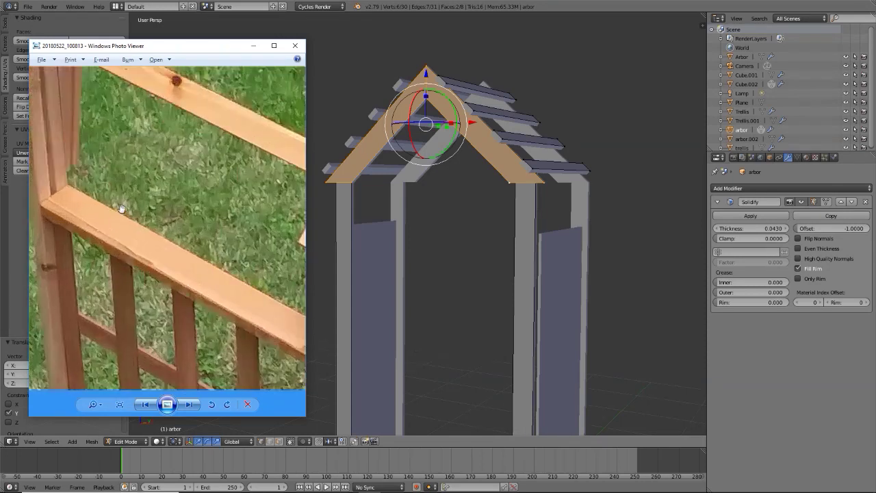
pyautogui.scroll(-3, 164, 268)
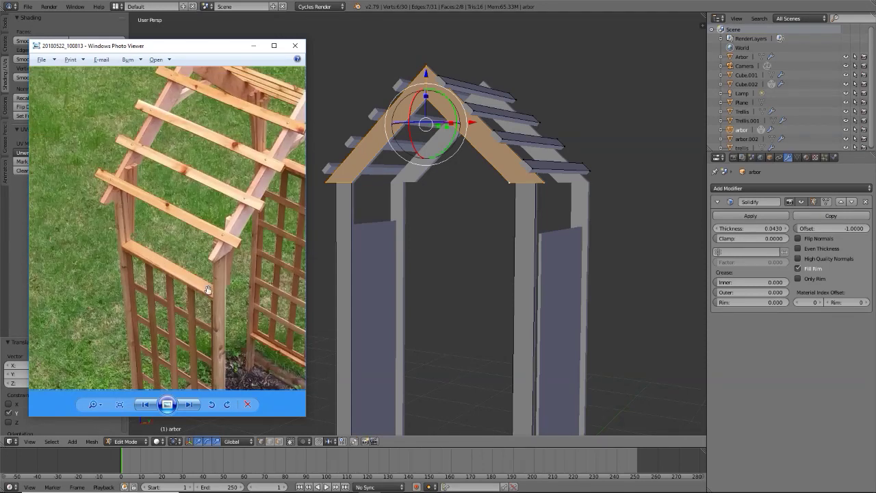
pyautogui.click(254, 45)
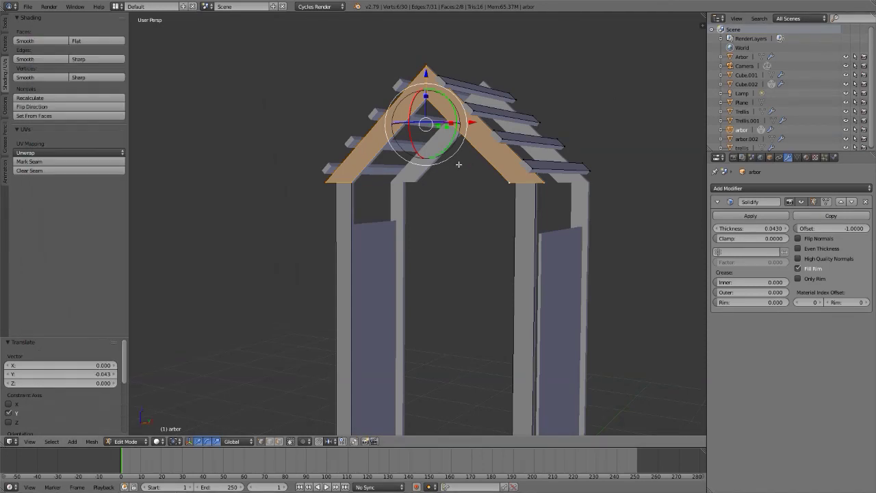
pyautogui.keyDown('shift'); pyautogui.moveTo(431, 176); pyautogui.dragTo(354, 134, button='middle'); pyautogui.keyUp('shift')
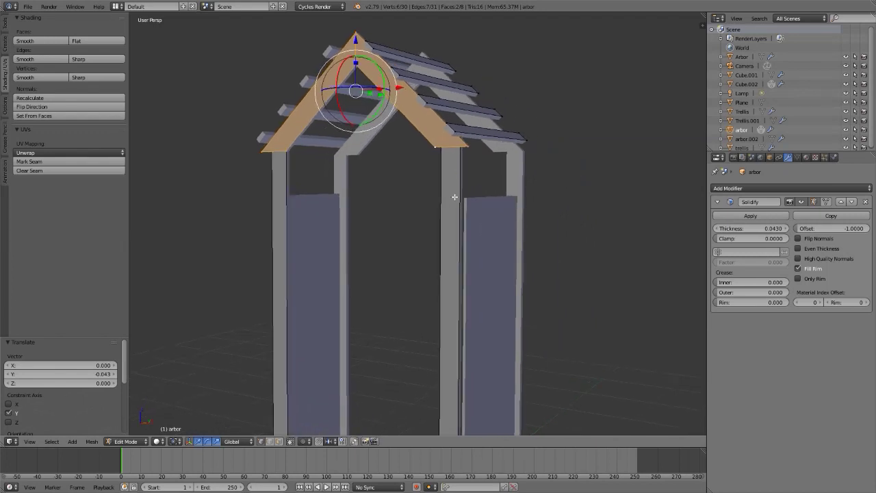
pyautogui.keyDown('shift'); pyautogui.moveTo(455, 197); pyautogui.dragTo(446, 196, button='middle'); pyautogui.keyUp('shift')
pyautogui.scroll(-4, 451, 196)
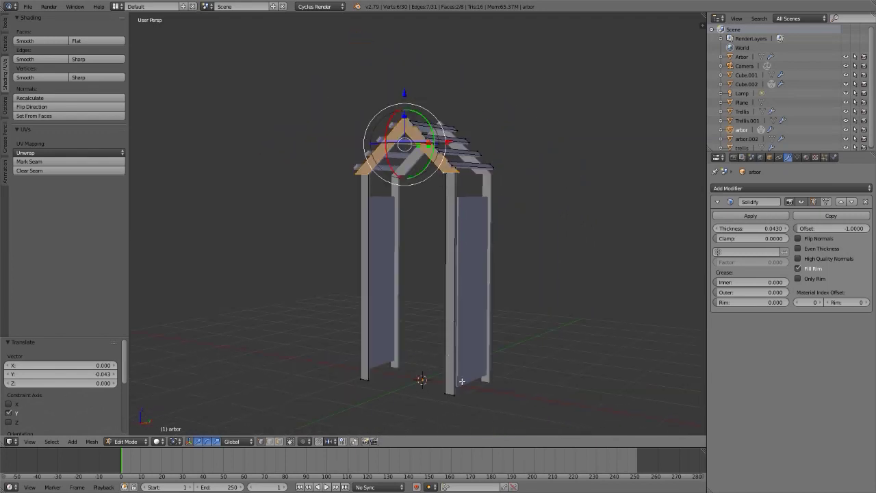
pyautogui.keyDown('shift'); pyautogui.moveTo(451, 369); pyautogui.dragTo(448, 327, button='middle'); pyautogui.keyUp('shift')
pyautogui.press('Tab')
pyautogui.press('Tab')
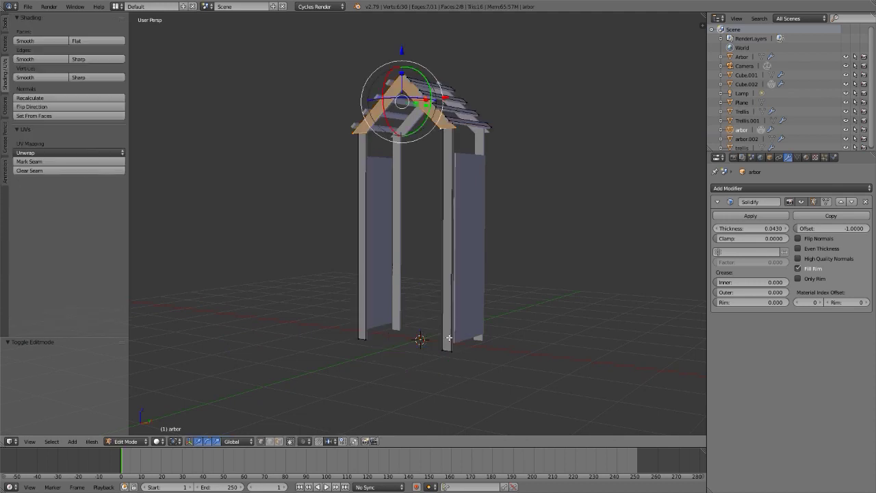
pyautogui.scroll(8, 473, 132)
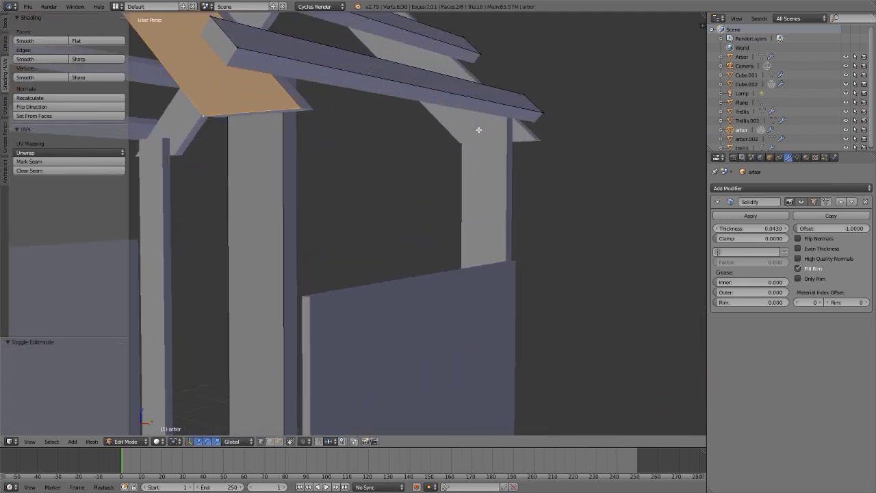
pyautogui.moveTo(466, 129); pyautogui.dragTo(527, 133, button='middle')
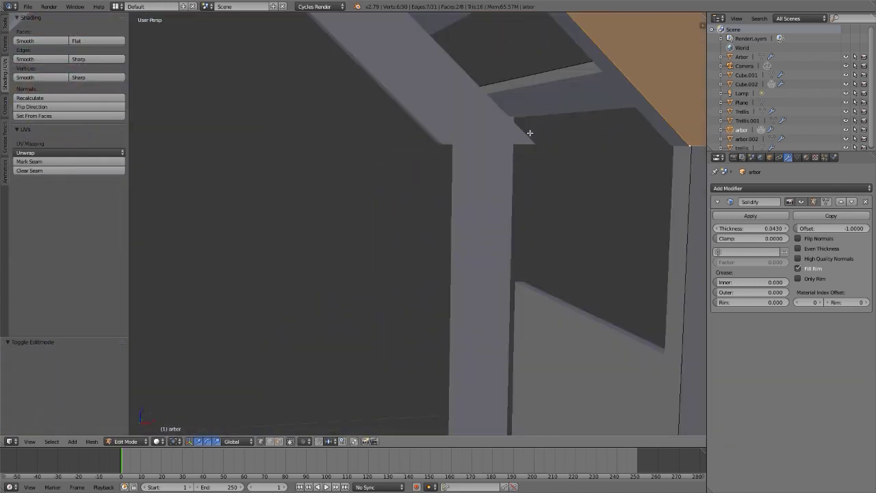
pyautogui.scroll(-6, 530, 135)
pyautogui.scroll(3, 465, 100)
pyautogui.scroll(-5, 465, 100)
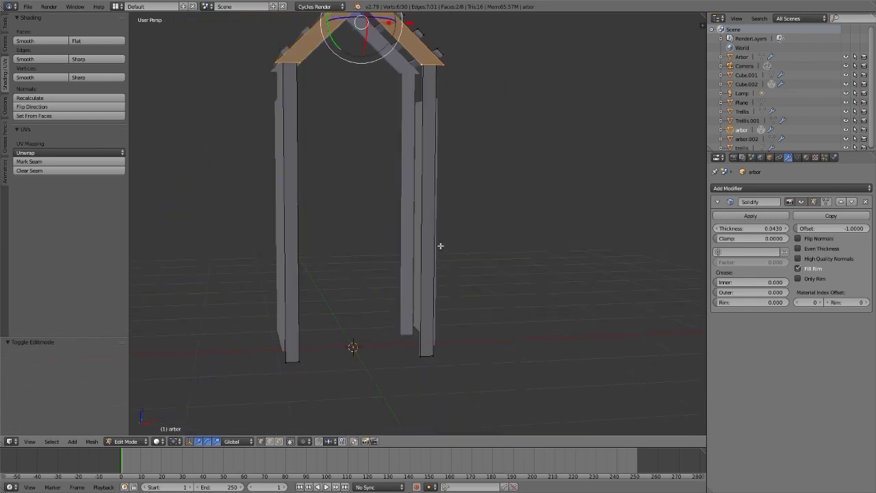
# Add a vertical loop cut down the middle of the right and left posts
pyautogui.hotkey('ctrl', 'r')
pyautogui.click(426, 350)
pyautogui.scroll(2, 426, 349)
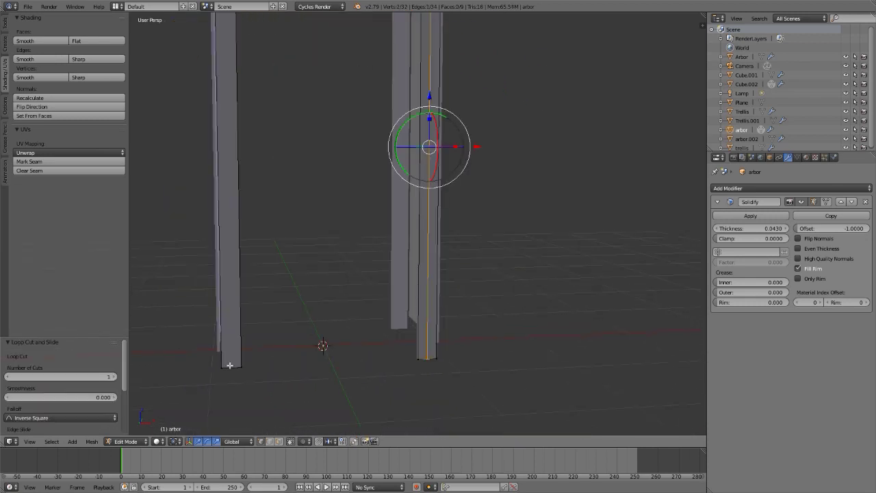
pyautogui.hotkey('ctrl', 'r')
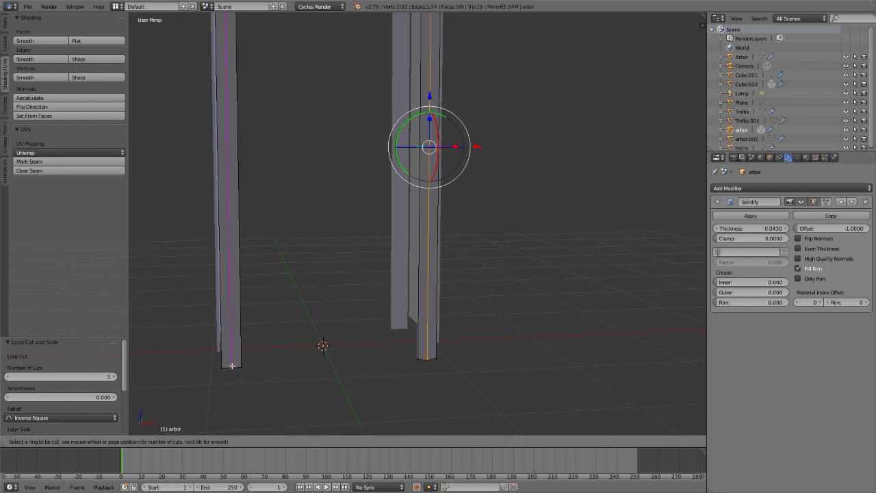
pyautogui.click(232, 366)
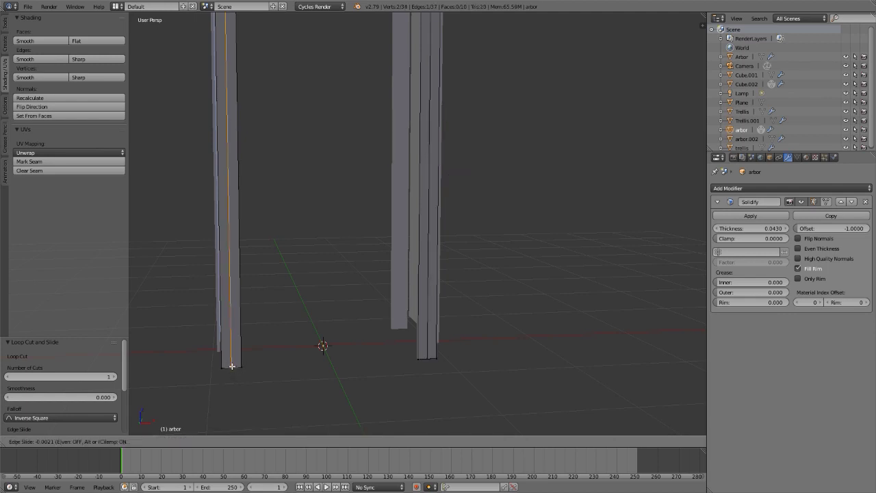
pyautogui.click(233, 361)
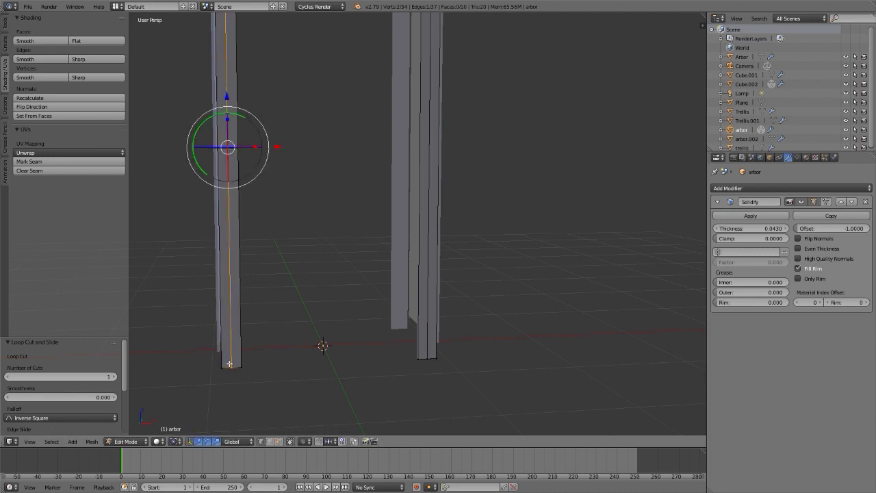
# In edge select mode, add the right post's centre edge to the selection
pyautogui.hotkey('ctrl', 'Tab')
pyautogui.click(343, 296)
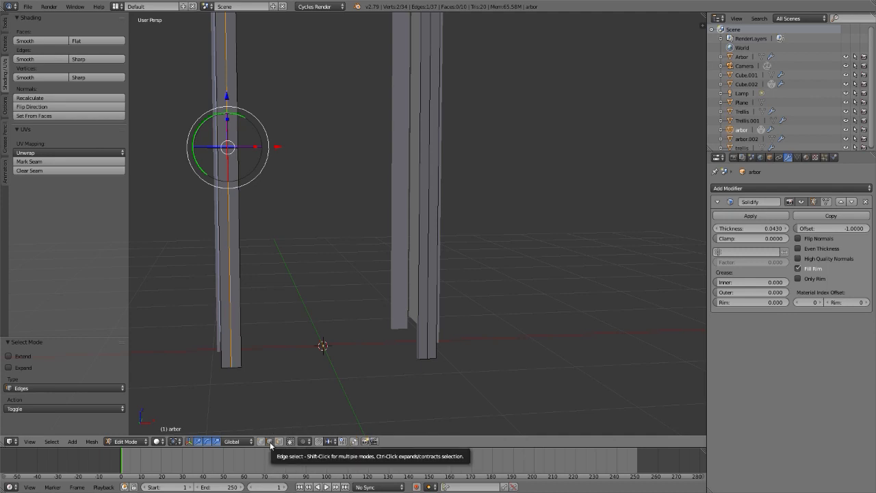
pyautogui.keyDown('shift'); pyautogui.rightClick(428, 301); pyautogui.keyUp('shift')
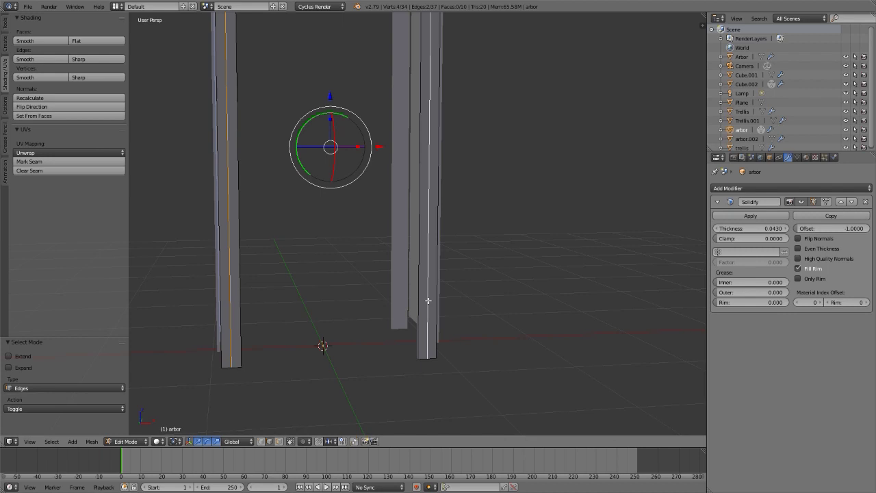
# Bevel the selected post centre edges at a 0.020 offset with one segment
pyautogui.moveTo(427, 300); pyautogui.dragTo(389, 229, button='middle')
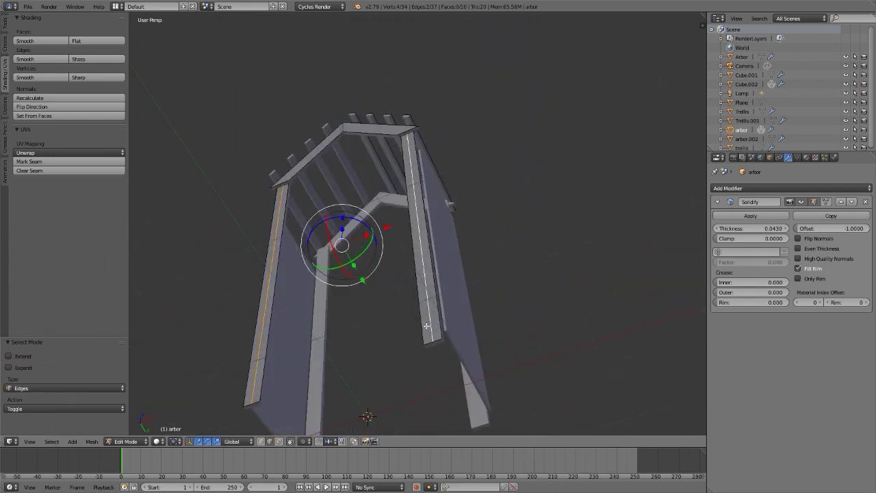
pyautogui.scroll(5, 437, 351)
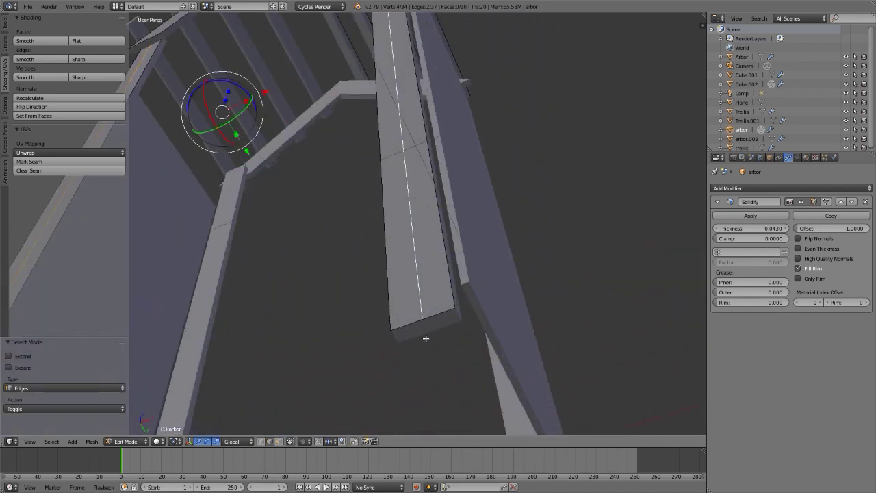
pyautogui.scroll(4, 426, 338)
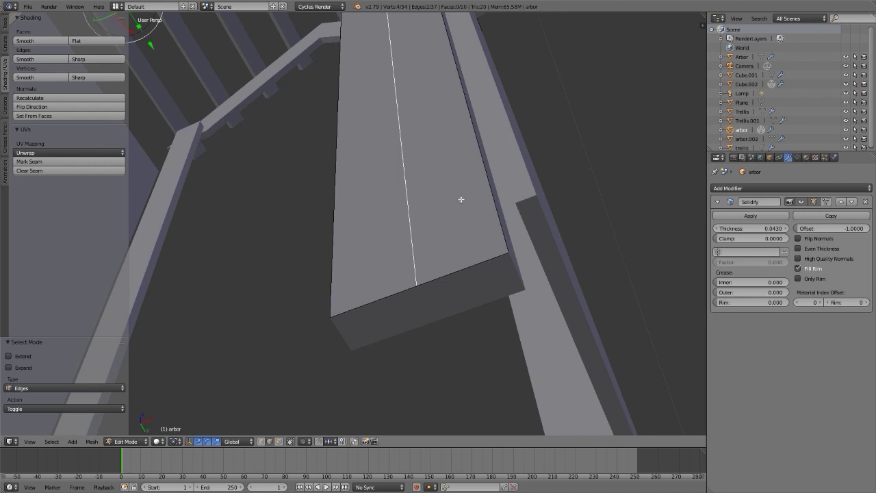
pyautogui.hotkey('ctrl', 'b')
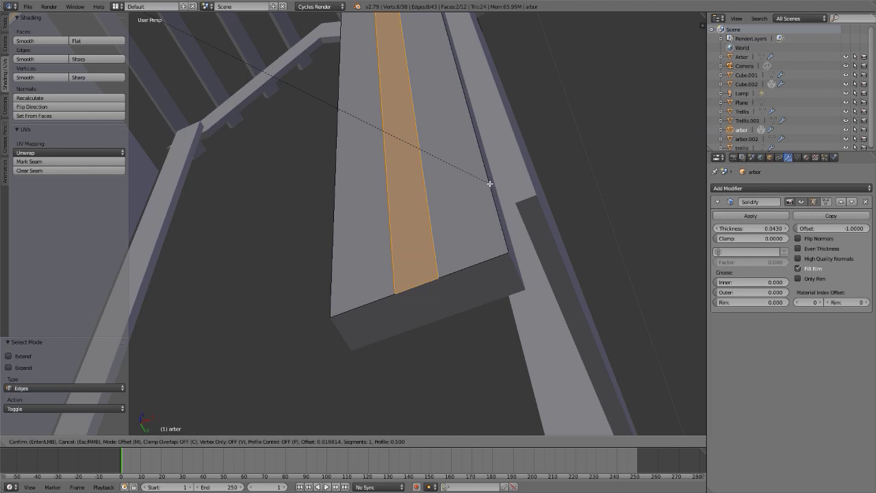
pyautogui.click(490, 184)
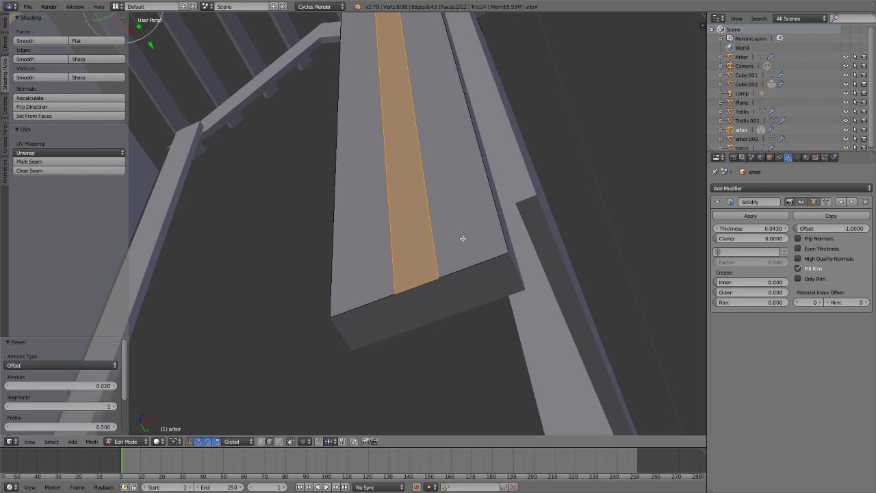
pyautogui.scroll(-3, 463, 238)
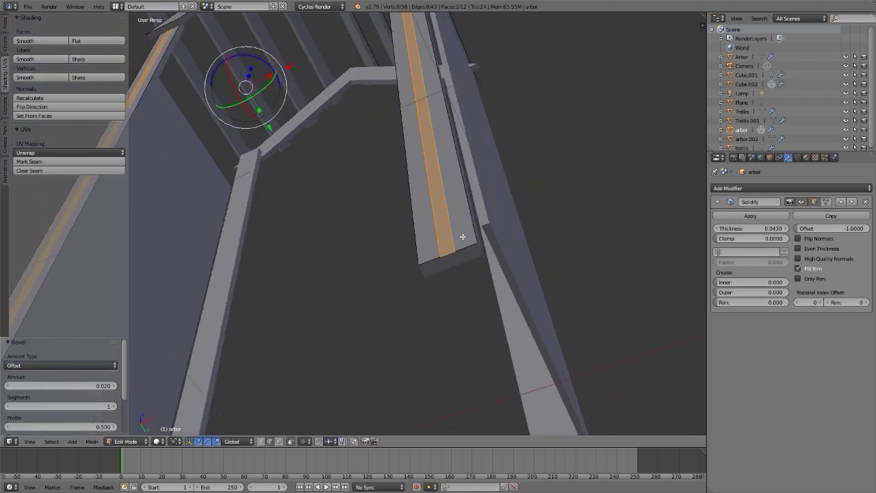
# In face select mode, select the four bevel strip faces on both posts
pyautogui.scroll(-5, 463, 237)
pyautogui.press('3')
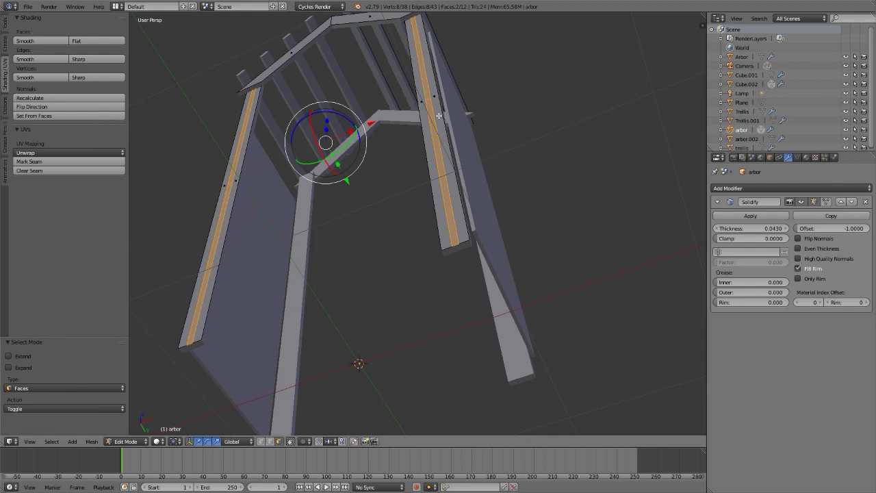
pyautogui.rightClick(438, 115)
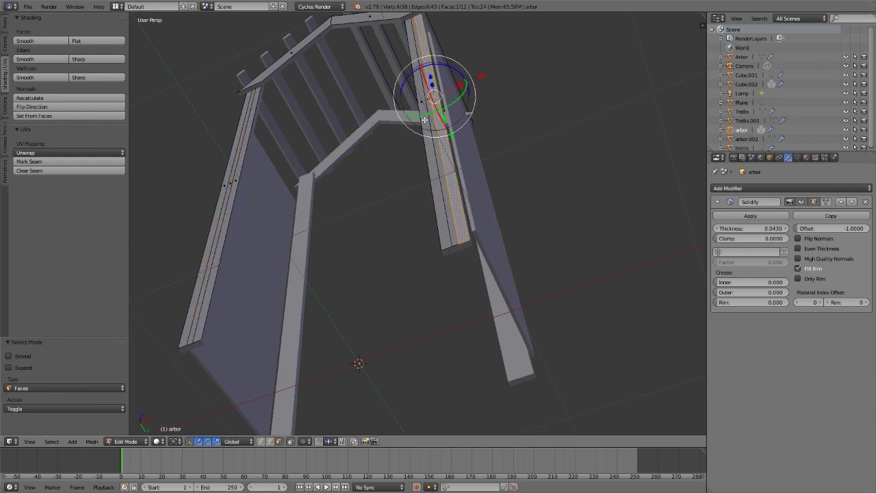
pyautogui.keyDown('shift'); pyautogui.rightClick(425, 119); pyautogui.keyUp('shift')
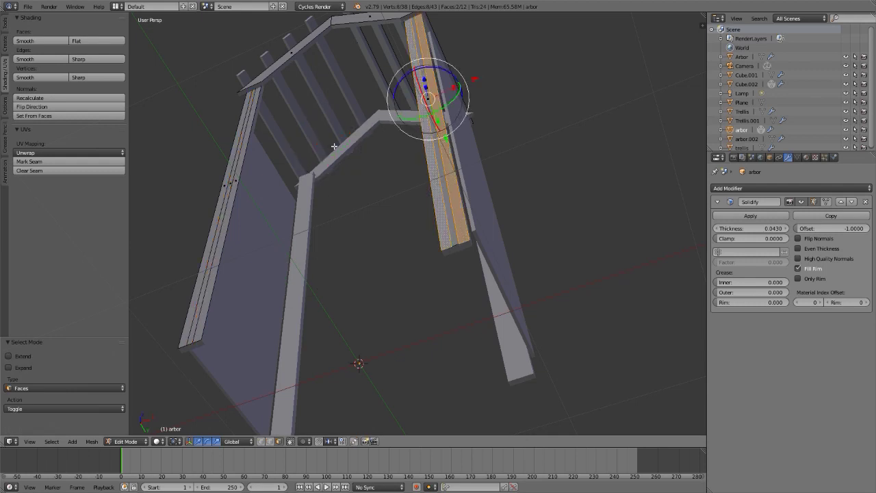
pyautogui.keyDown('shift'); pyautogui.rightClick(236, 186); pyautogui.keyUp('shift')
pyautogui.keyDown('shift'); pyautogui.rightClick(223, 191); pyautogui.keyUp('shift')
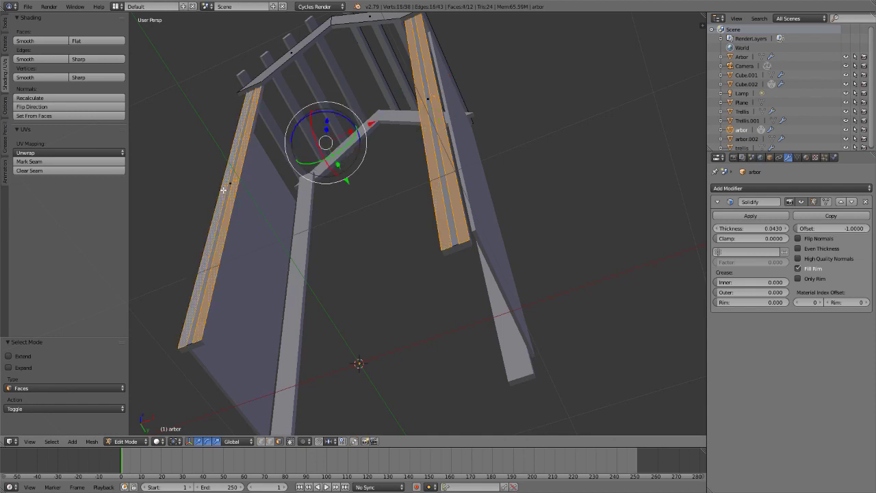
pyautogui.moveTo(442, 218); pyautogui.dragTo(288, 202, button='middle')
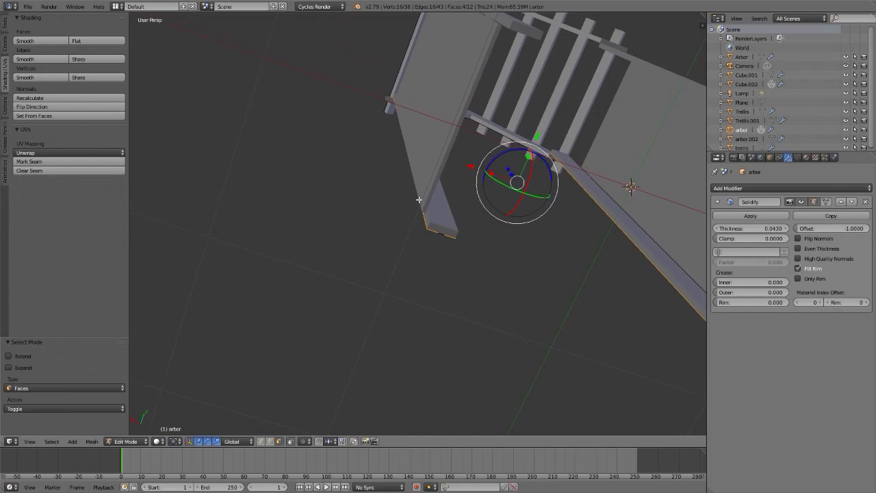
pyautogui.scroll(3, 439, 218)
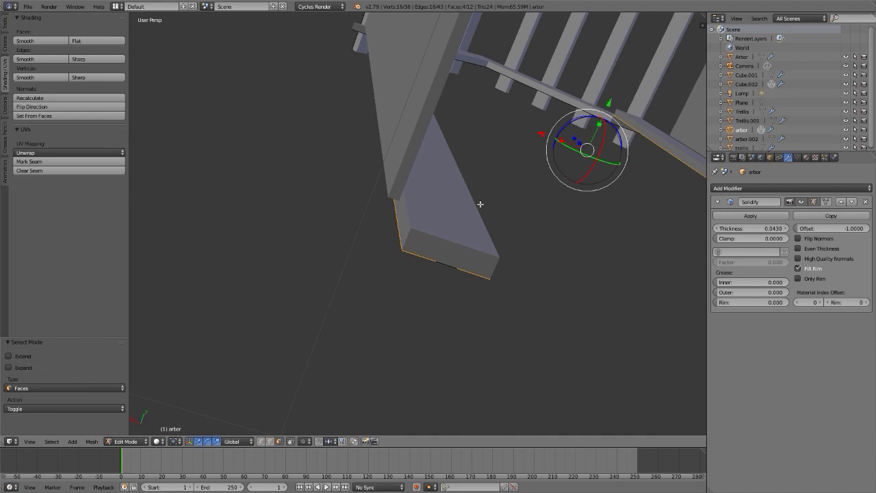
# Duplicate the strip faces, offset the copies along Y, and return to Object Mode
pyautogui.hotkey('shift', 'd')
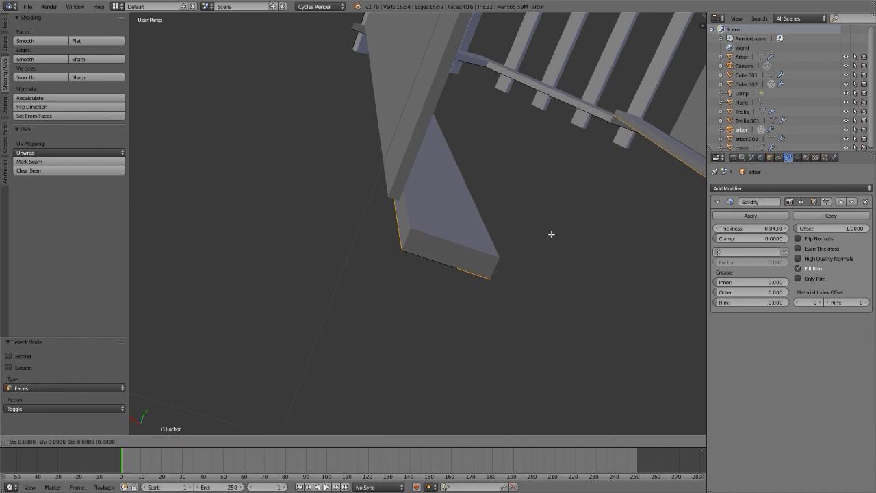
pyautogui.press('y')
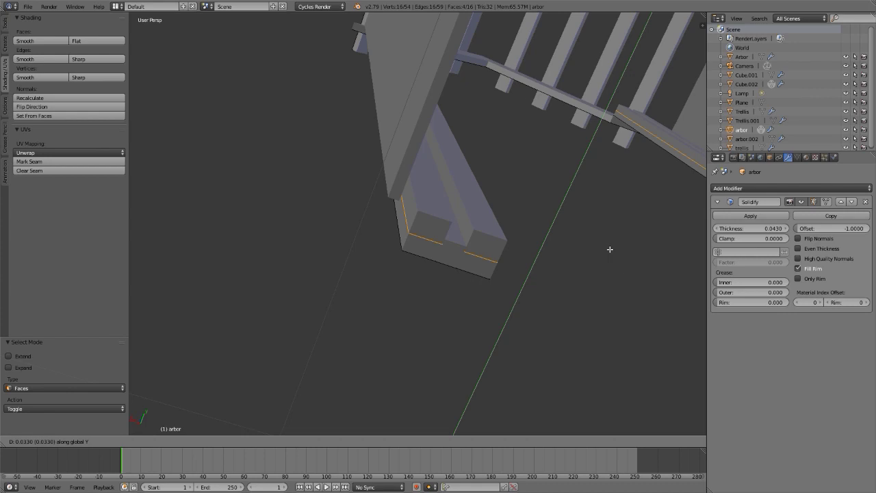
pyautogui.click(609, 247)
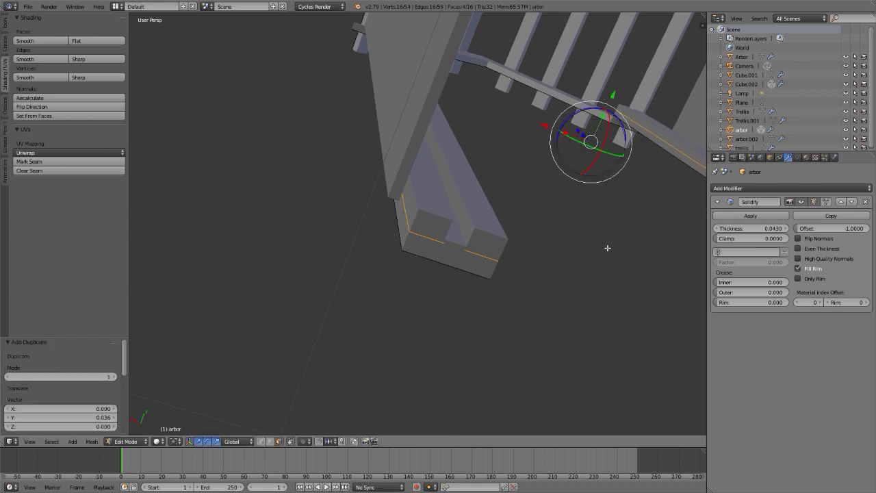
pyautogui.scroll(-5, 438, 267)
pyautogui.moveTo(468, 265); pyautogui.dragTo(487, 370, button='middle')
pyautogui.press('Tab')
pyautogui.scroll(-2, 437, 265)
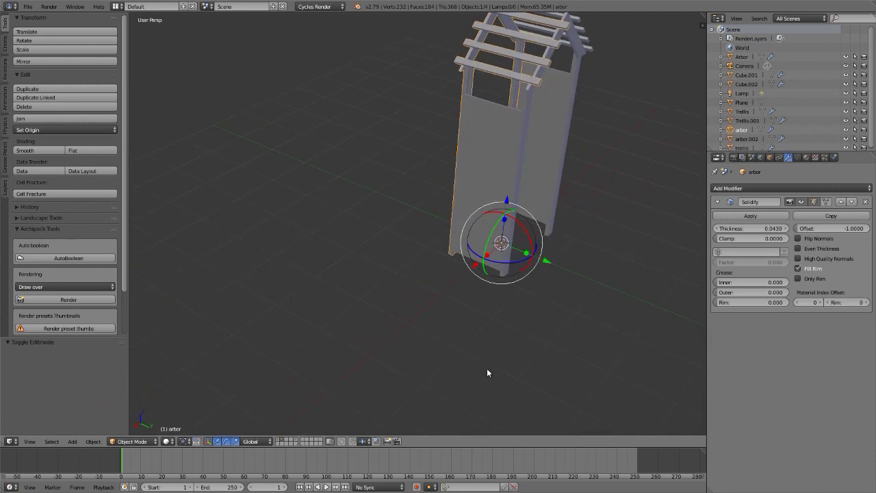
# Preview the camera view with layer 1 in rendered shading, then return to solid shading
pyautogui.press('KP_0')
pyautogui.hotkey('shift', '1')
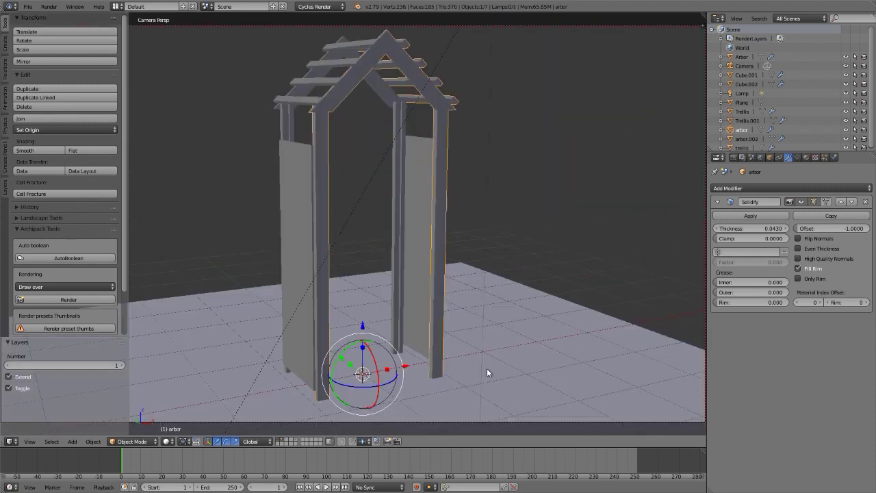
pyautogui.hotkey('shift', 'z')
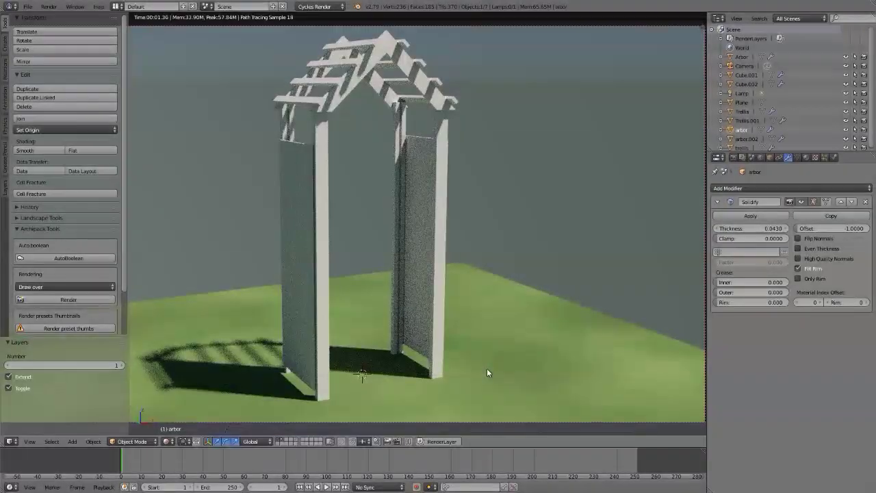
pyautogui.press('t')
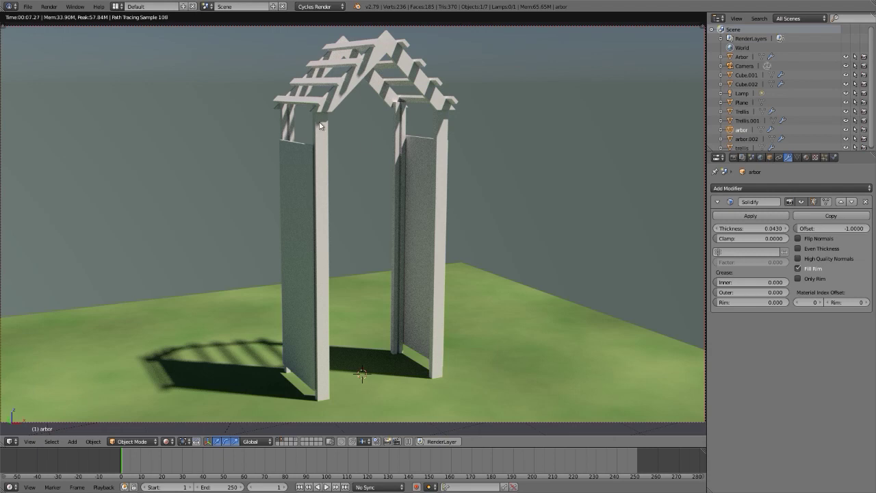
pyautogui.hotkey('shift', 'z')
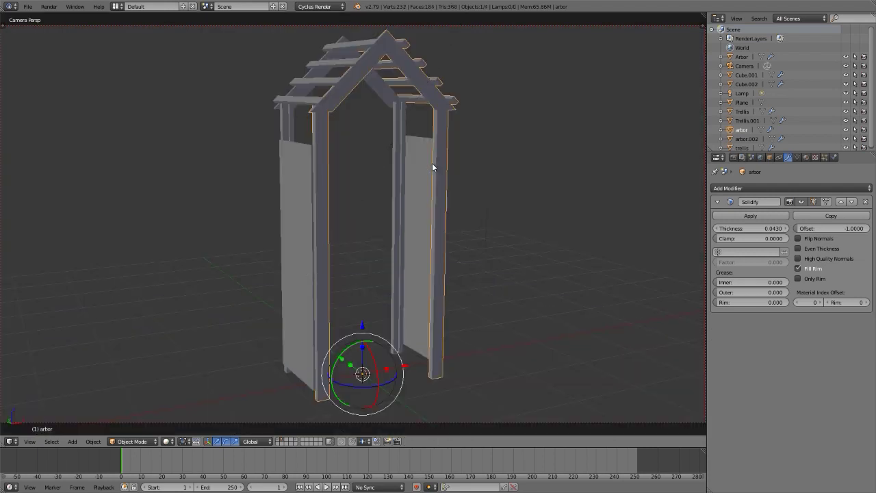
pyautogui.press('KP_0')
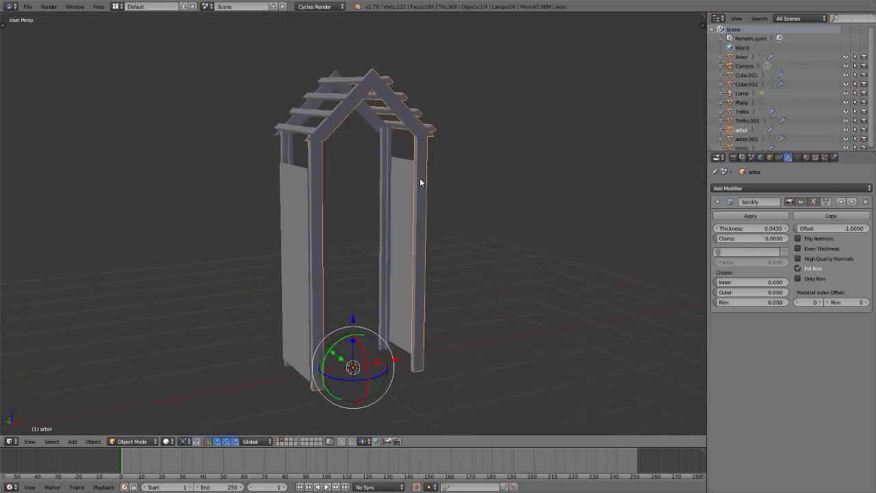
# Orbit to the arbor's side, select the trellis panel, and zoom in on it
pyautogui.press('KP_6')
pyautogui.press('KP_6')
pyautogui.press('KP_6')
pyautogui.press('KP_6')
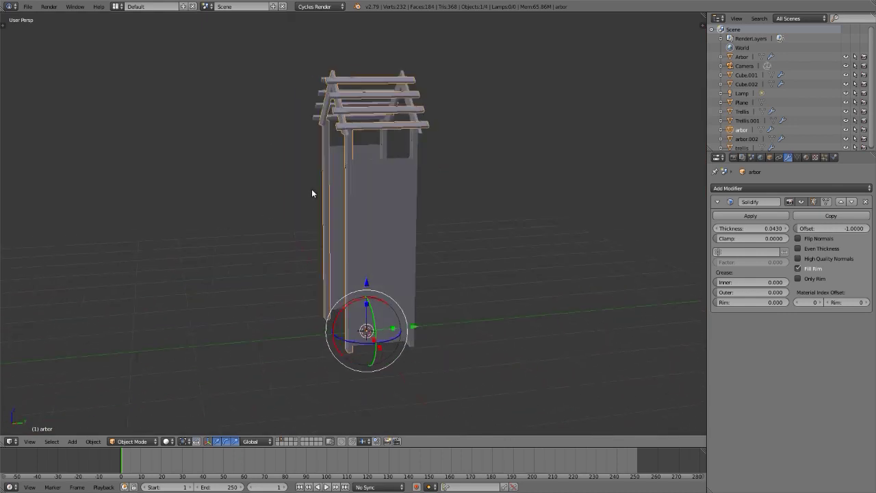
pyautogui.press('KP_6')
pyautogui.rightClick(380, 185)
pyautogui.keyDown('shift'); pyautogui.moveTo(379, 180); pyautogui.dragTo(410, 139, button='middle'); pyautogui.keyUp('shift')
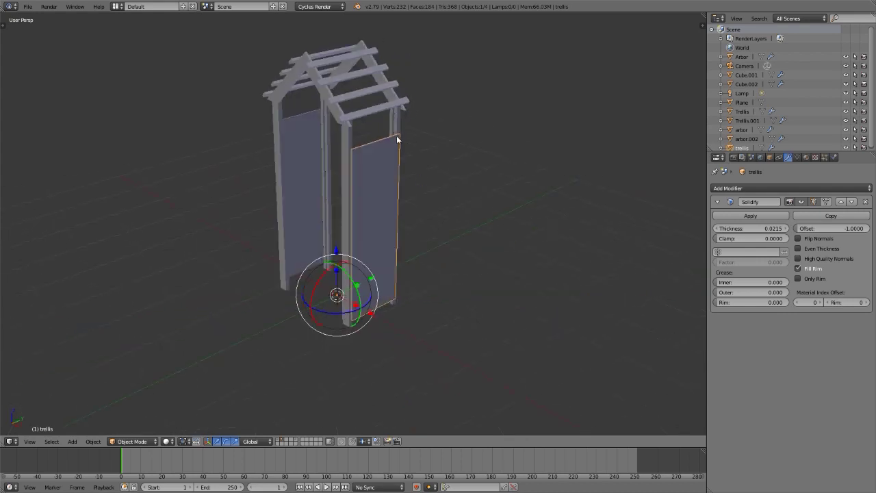
pyautogui.scroll(8, 395, 136)
pyautogui.scroll(-2, 438, 143)
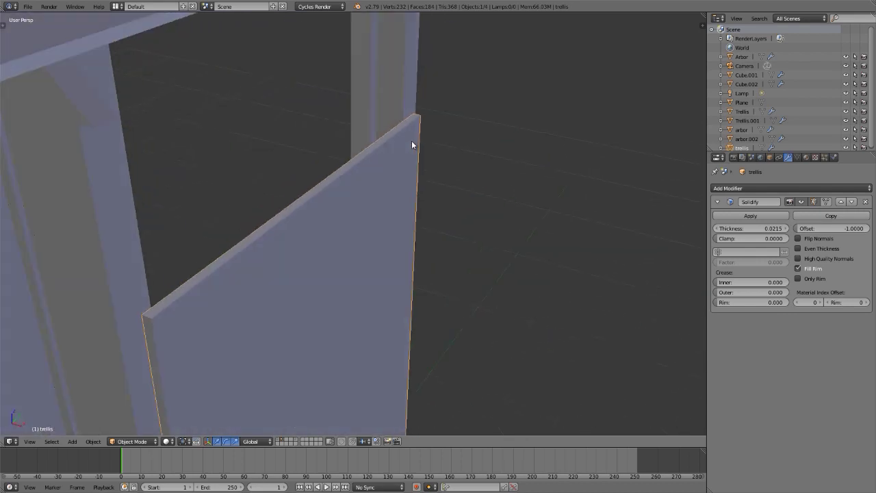
pyautogui.scroll(-3, 411, 144)
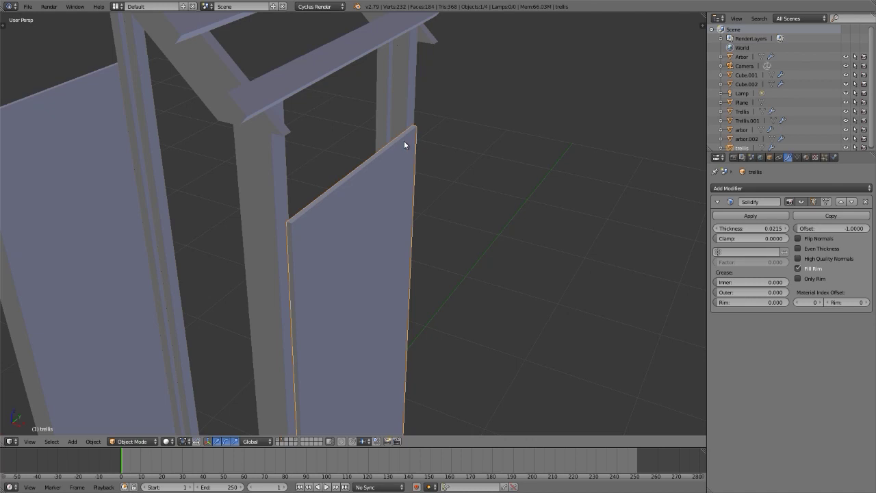
pyautogui.moveTo(401, 144); pyautogui.dragTo(490, 150, button='middle')
pyautogui.scroll(5, 390, 132)
pyautogui.scroll(-5, 388, 131)
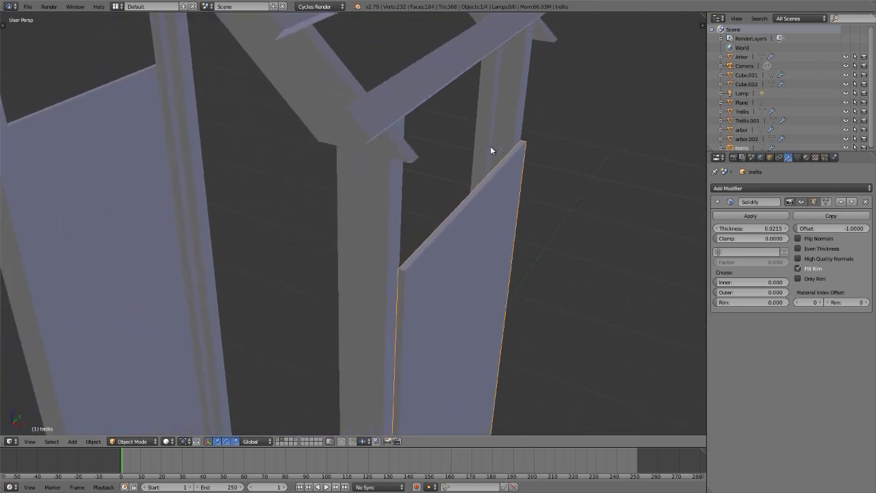
# In Edit Mode, nudge the trellis panel face sideways along X against the post
pyautogui.press('Tab')
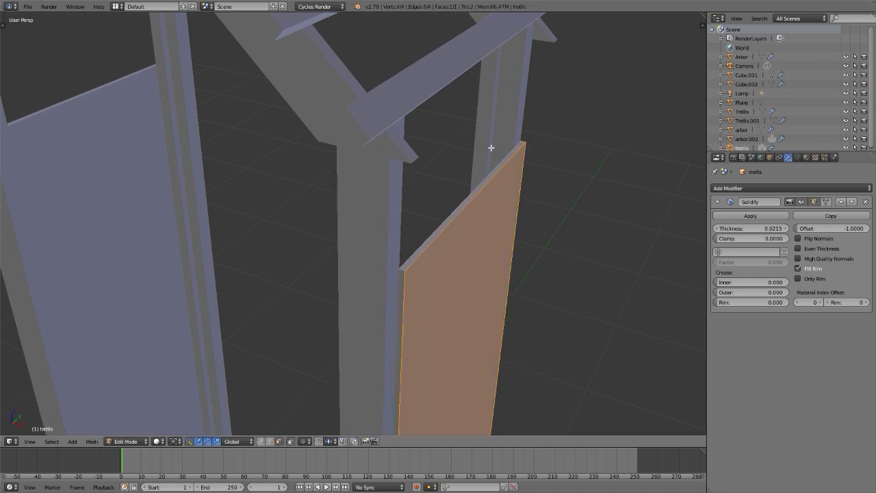
pyautogui.press('g')
pyautogui.press('x')
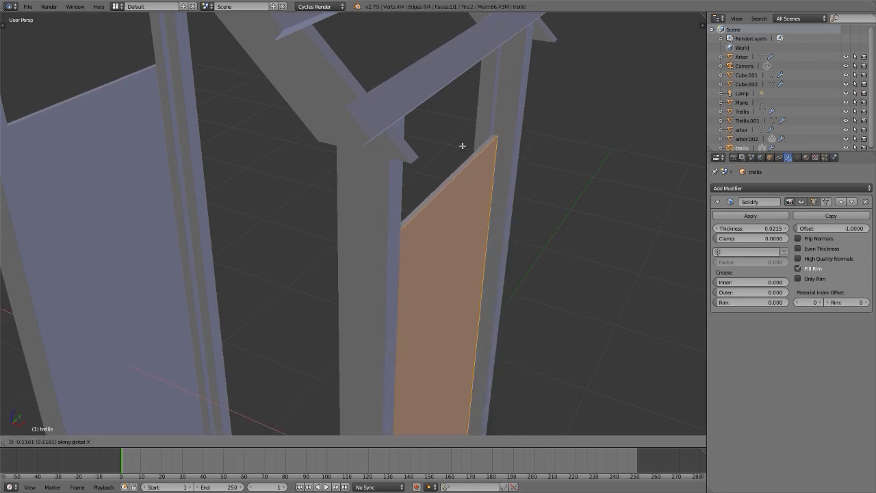
pyautogui.click(465, 143)
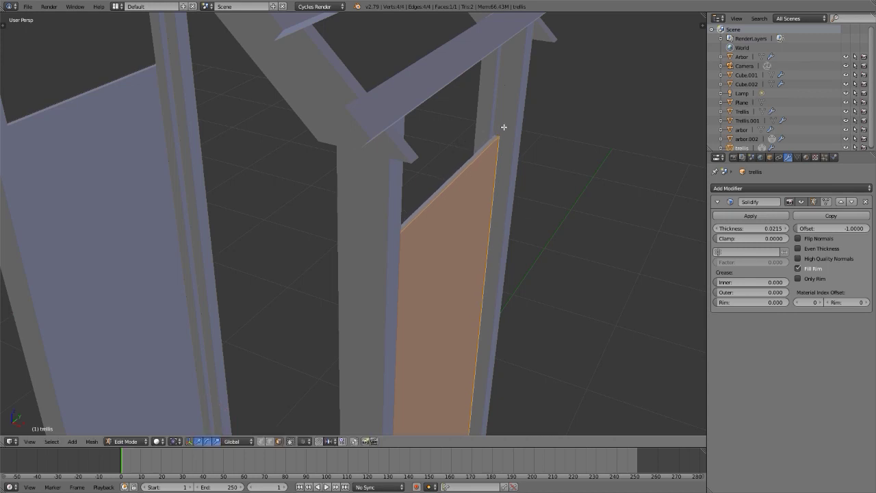
pyautogui.press('a')
pyautogui.press('a')
pyautogui.scroll(4, 494, 133)
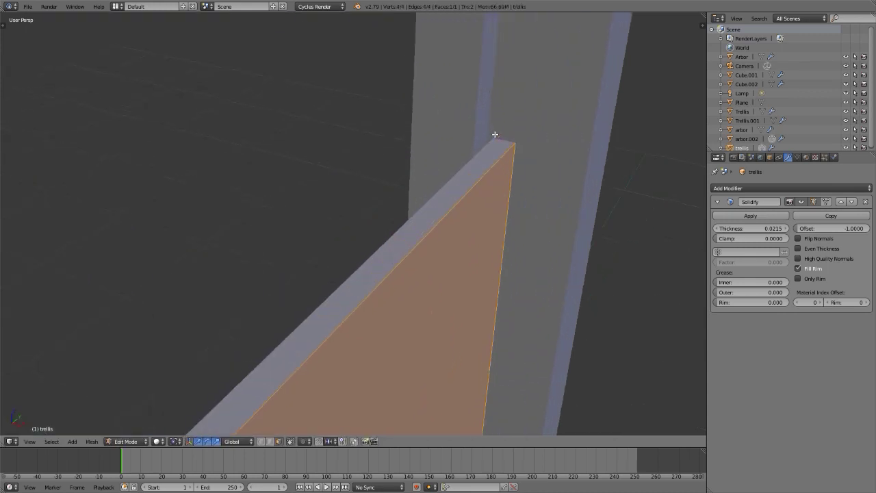
pyautogui.moveTo(494, 134); pyautogui.dragTo(517, 135, button='middle')
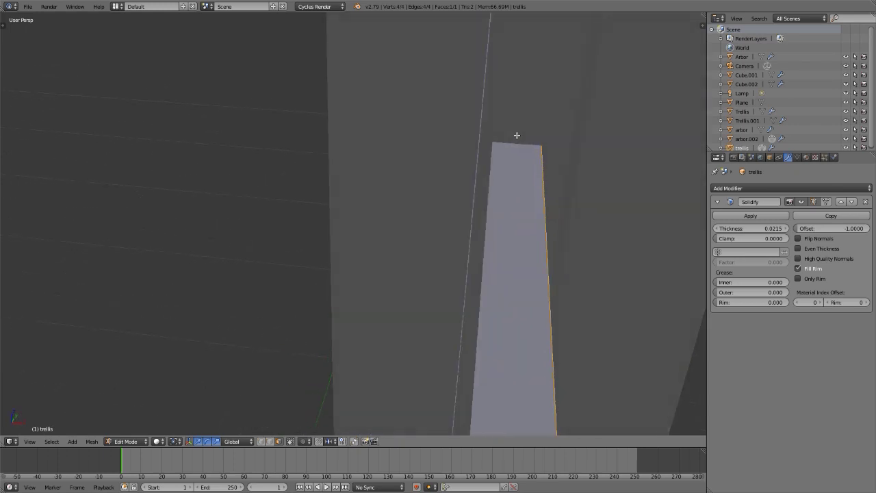
pyautogui.press('g')
pyautogui.press('x')
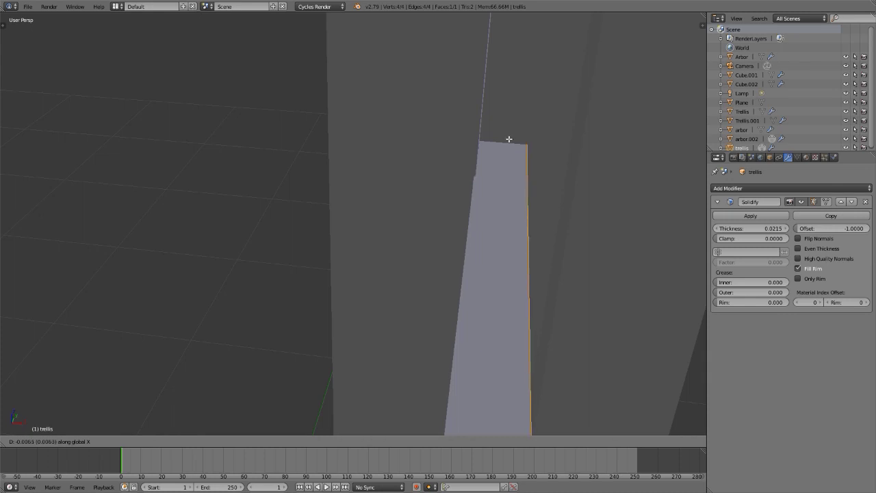
pyautogui.click(509, 140)
pyautogui.moveTo(509, 140)
pyautogui.mouseDown(button='middle')
pyautogui.moveTo(497, 139)
pyautogui.moveTo(507, 140)
pyautogui.mouseUp(button='middle')
# Reduce the trellis panel's Solidify thickness to 0.02 and return to Object Mode
pyautogui.click(756, 227)
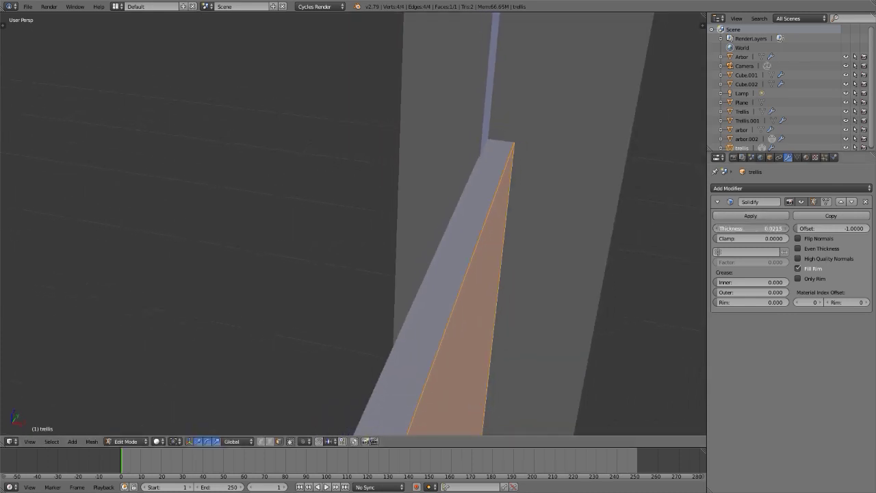
pyautogui.write('0.02')
pyautogui.press('Return')
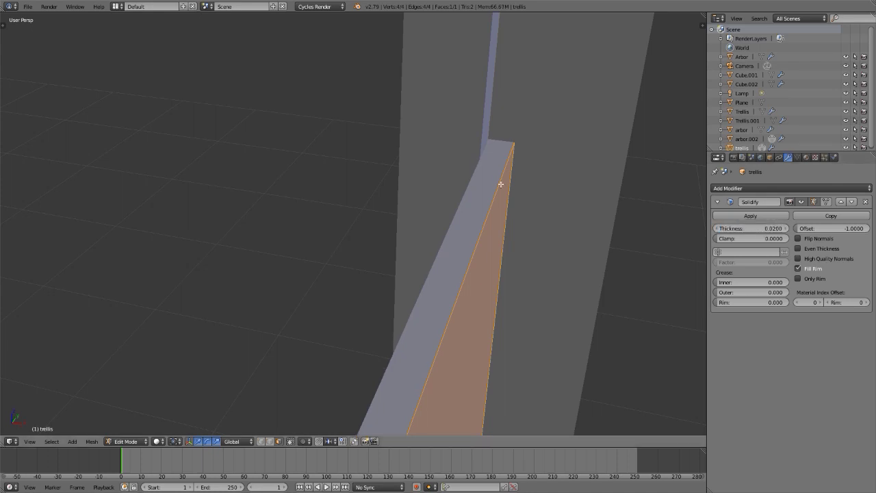
pyautogui.press('Tab')
pyautogui.moveTo(551, 176); pyautogui.dragTo(224, 233, button='middle')
# Set arbor.002's Solidify thickness to 0.02
pyautogui.rightClick(69, 182)
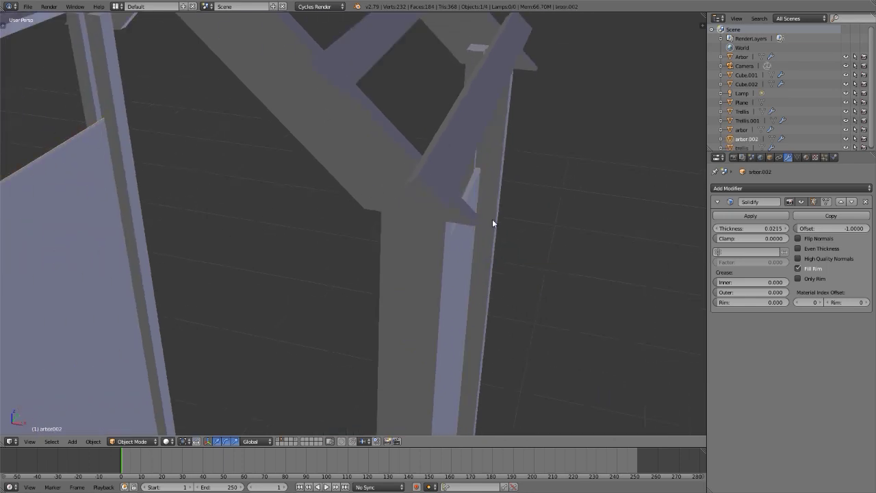
pyautogui.doubleClick(758, 229)
pyautogui.write('0.02')
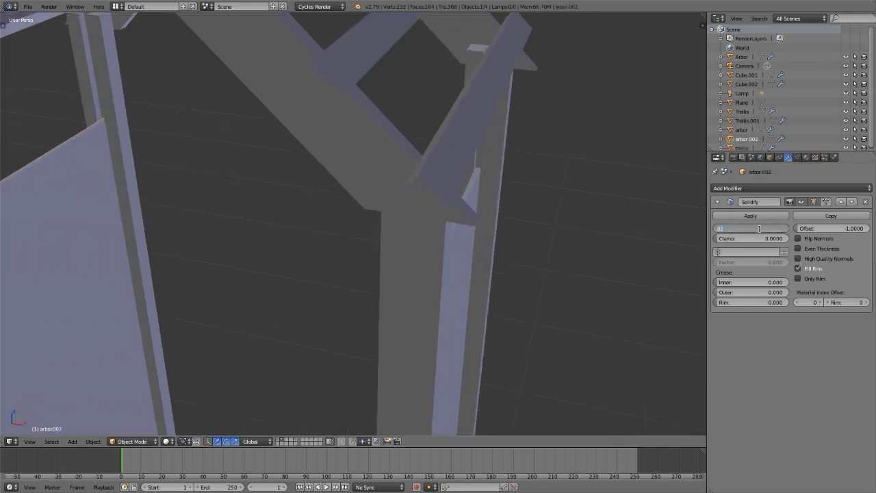
pyautogui.press('Return')
pyautogui.scroll(3, 476, 199)
pyautogui.scroll(-3, 476, 198)
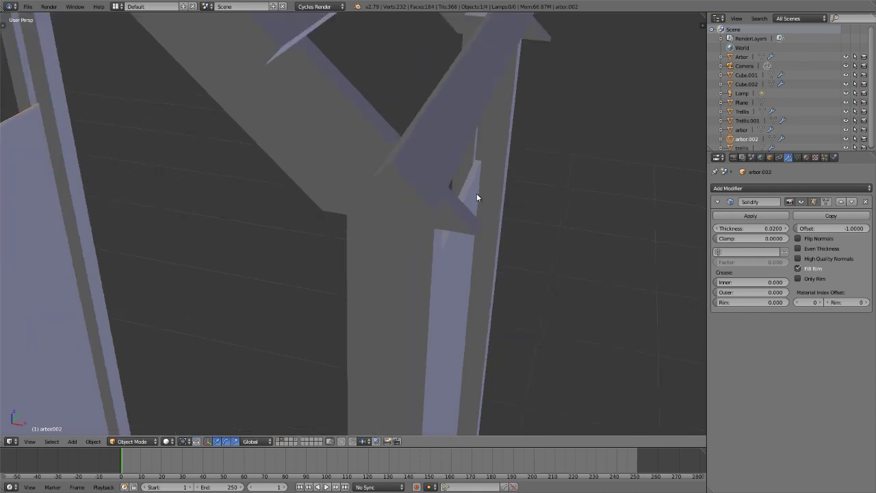
# Scale the trellis panel face down to about 0.93 to make it shorter
pyautogui.rightClick(471, 190)
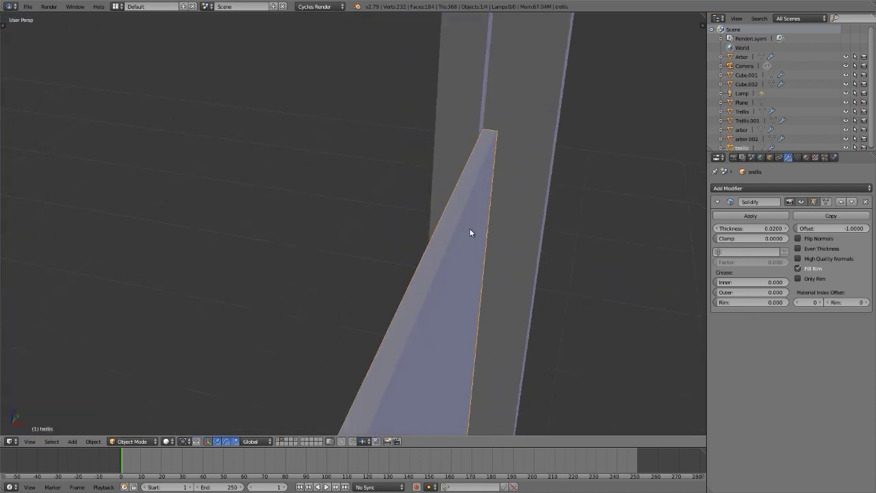
pyautogui.moveTo(469, 233); pyautogui.dragTo(377, 225, button='middle')
pyautogui.press('Tab')
pyautogui.scroll(-5, 432, 211)
pyautogui.scroll(-2, 391, 165)
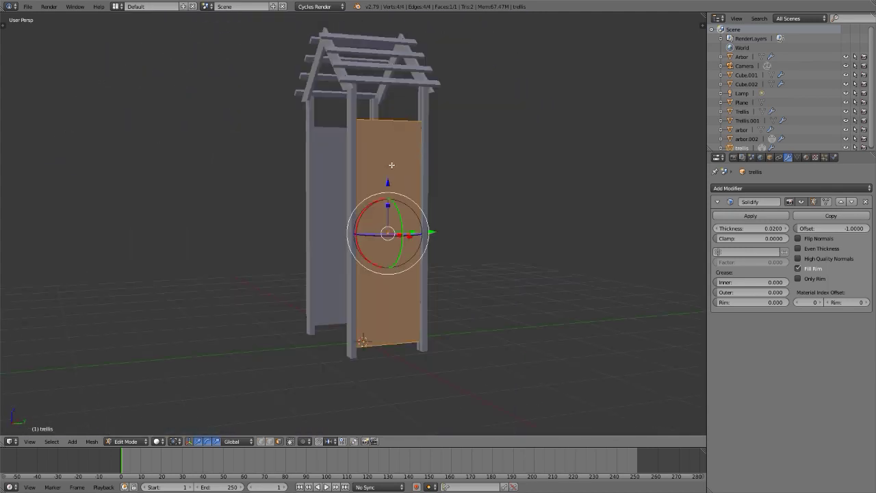
pyautogui.moveTo(387, 206); pyautogui.dragTo(387, 207)
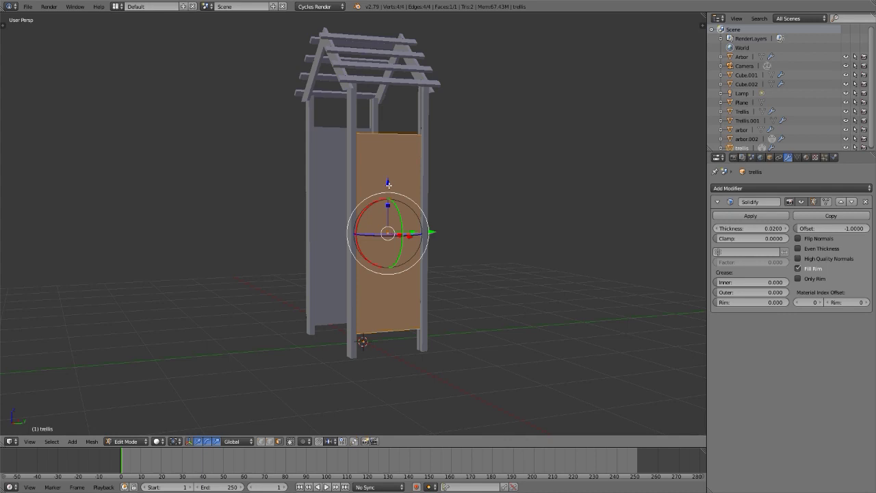
# Raise the trellis panel about 0.1429 along Z so it sits between the posts
pyautogui.press('g')
pyautogui.press('z')
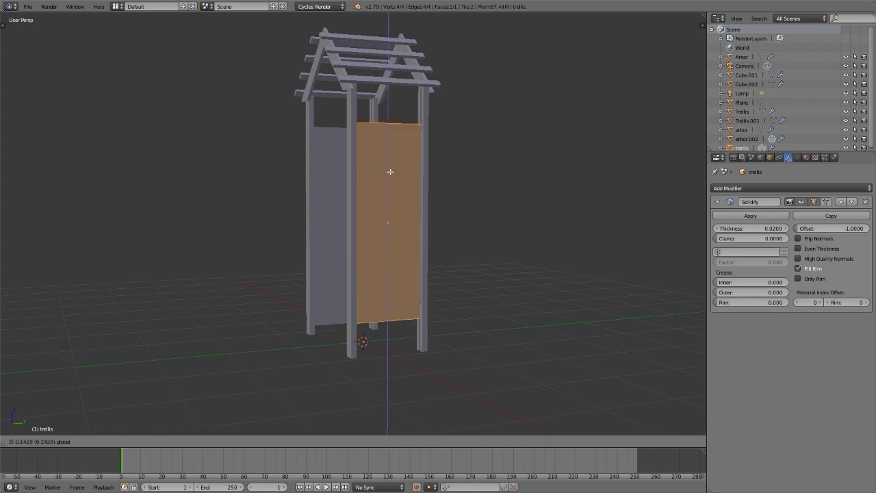
pyautogui.click(393, 173)
pyautogui.press('Tab')
pyautogui.press('Tab')
pyautogui.moveTo(401, 188); pyautogui.dragTo(432, 135, button='middle')
pyautogui.scroll(2, 390, 191)
pyautogui.scroll(-2, 432, 135)
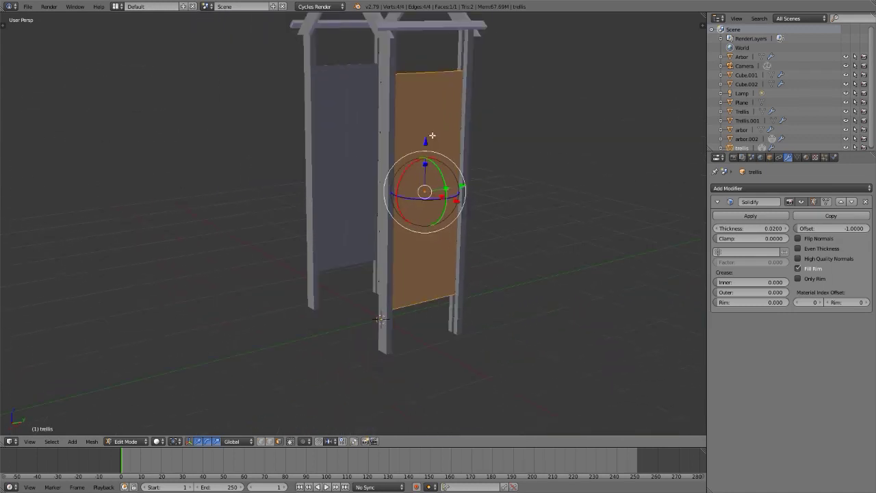
pyautogui.hotkey('alt', 'Tab')
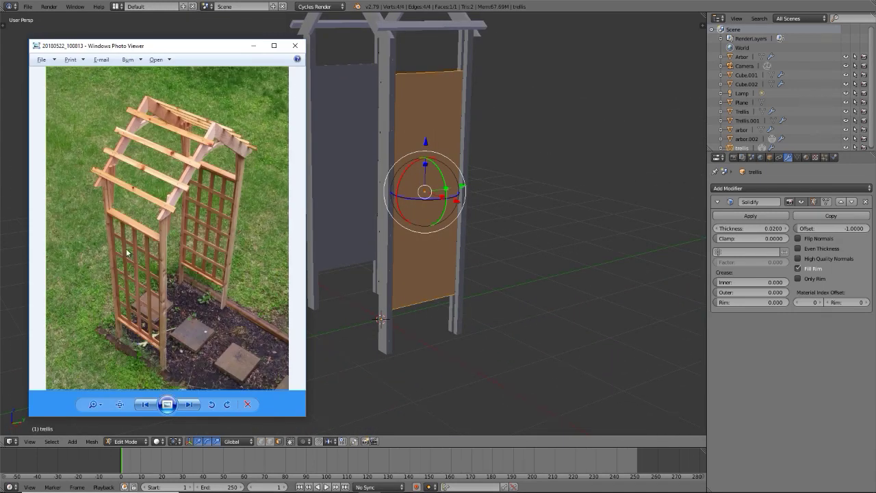
pyautogui.scroll(3, 112, 232)
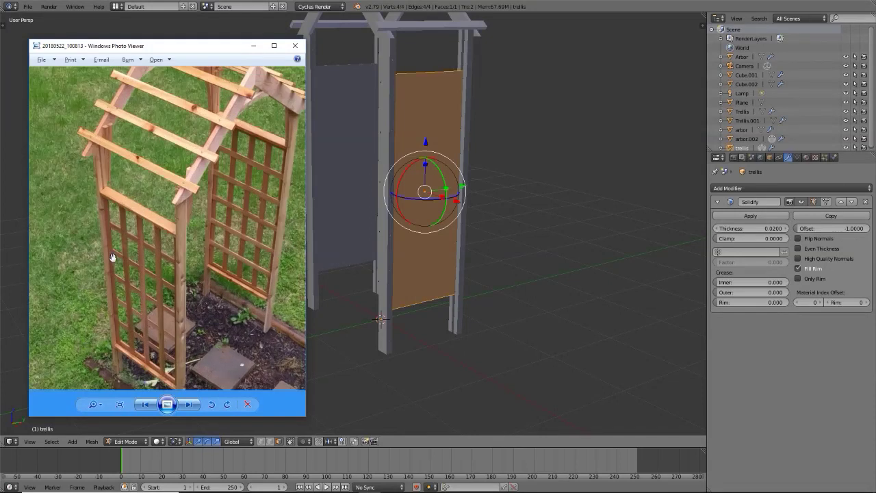
pyautogui.click(278, 49)
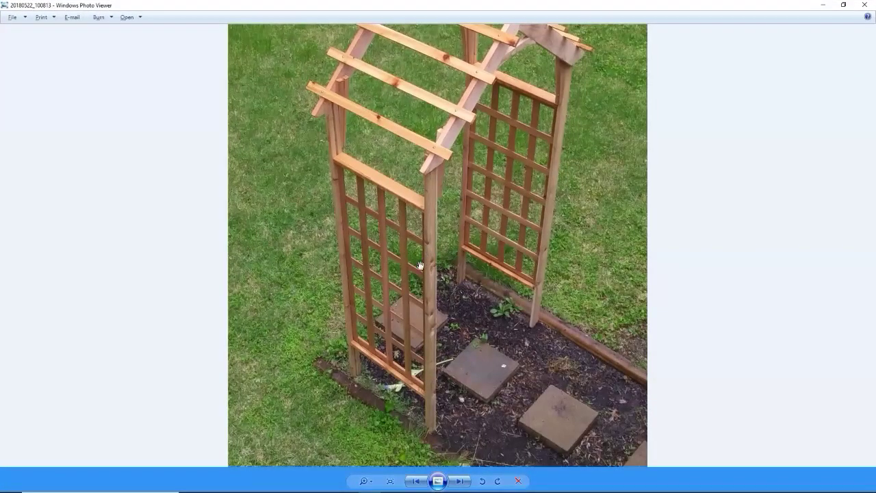
pyautogui.scroll(3, 429, 278)
pyautogui.scroll(-3, 429, 278)
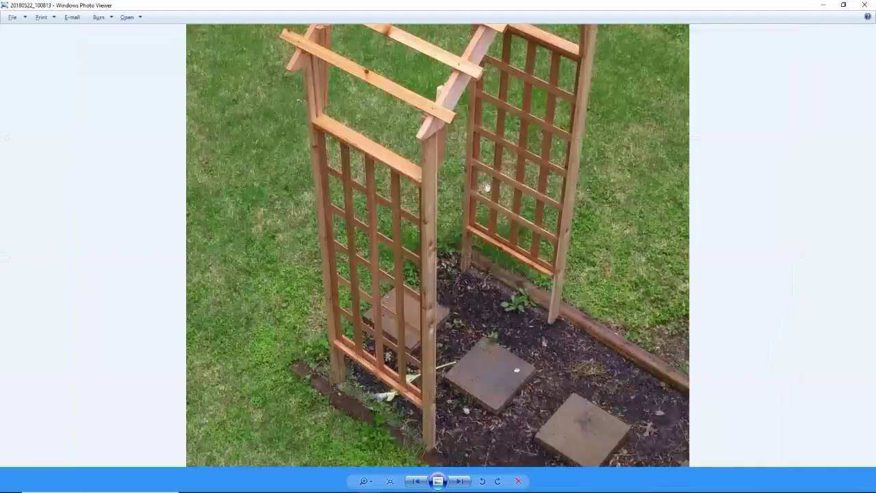
pyautogui.scroll(3, 502, 149)
pyautogui.moveTo(560, 140); pyautogui.dragTo(560, 189)
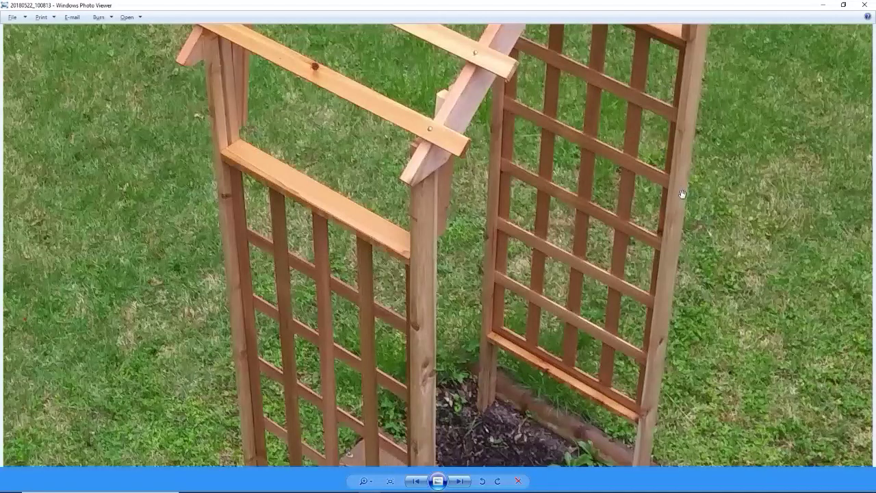
pyautogui.scroll(-1, 634, 223)
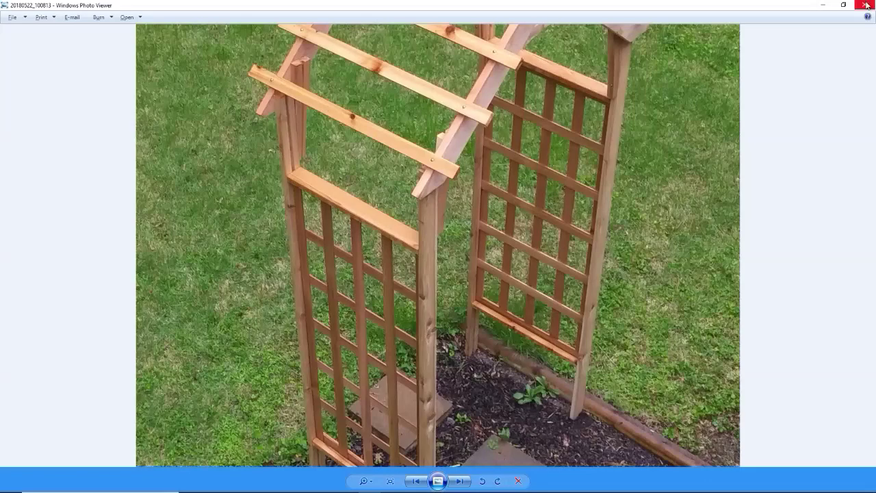
pyautogui.click(843, 5)
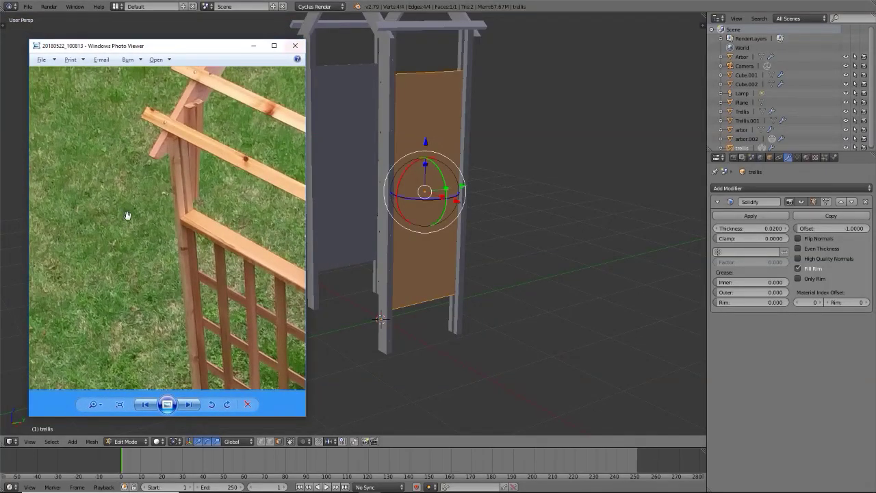
pyautogui.scroll(-3, 268, 94)
pyautogui.click(569, 4)
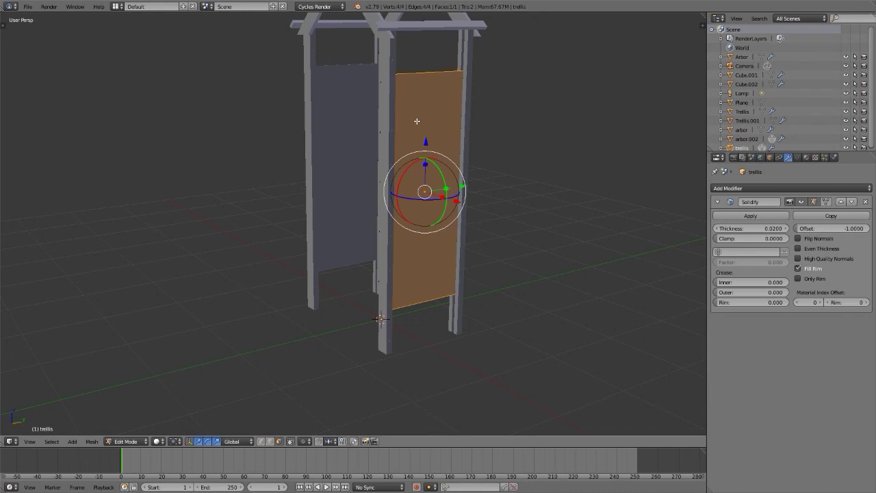
# Cut a set of evenly spaced horizontal edge loops across the trellis panel
pyautogui.moveTo(417, 121); pyautogui.dragTo(397, 109, button='middle')
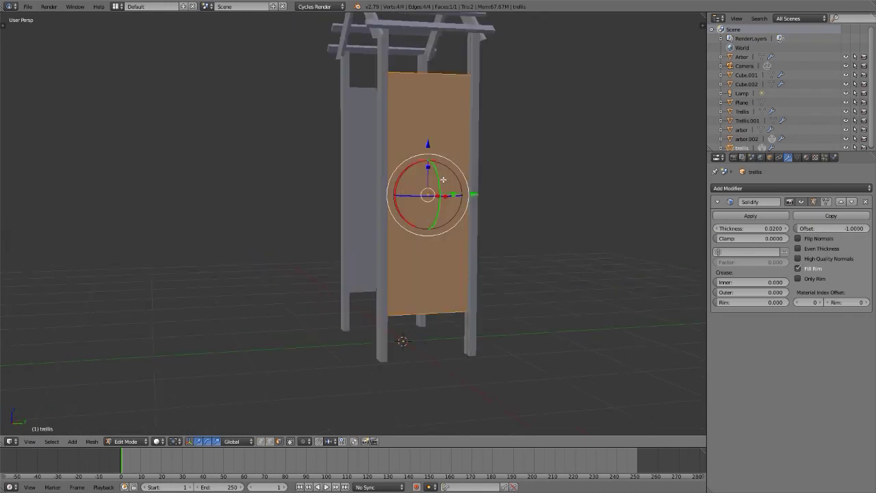
pyautogui.hotkey('ctrl', 'r')
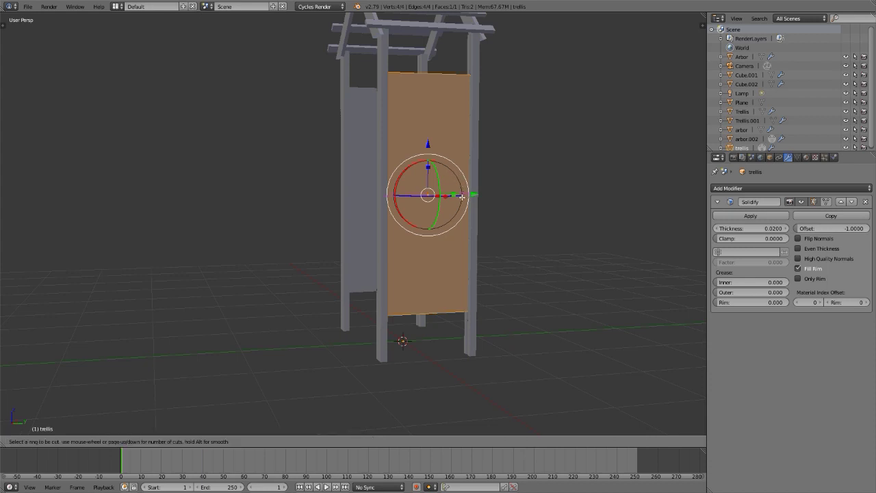
pyautogui.scroll(1, 462, 197)
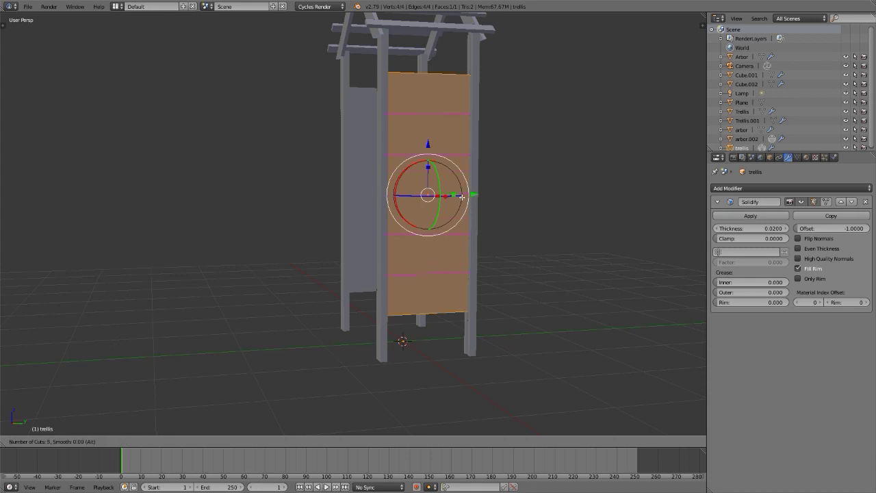
pyautogui.click(461, 197)
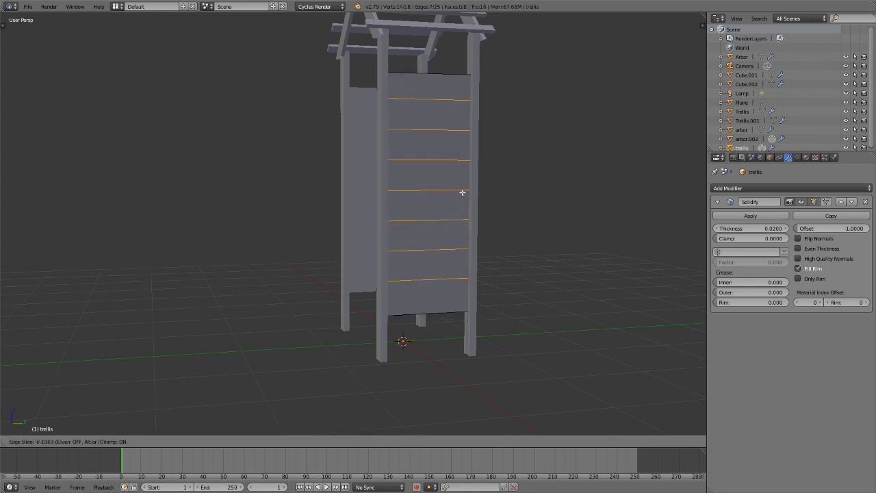
pyautogui.rightClick(462, 185)
# Add evenly spaced vertical edge loops, completing an eight-by-six grid of 48 faces
pyautogui.hotkey('ctrl', 'r')
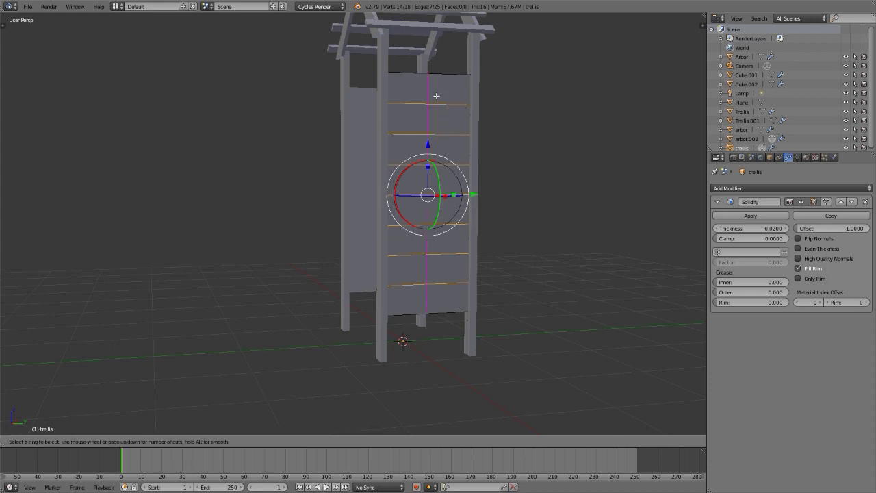
pyautogui.scroll(2, 431, 94)
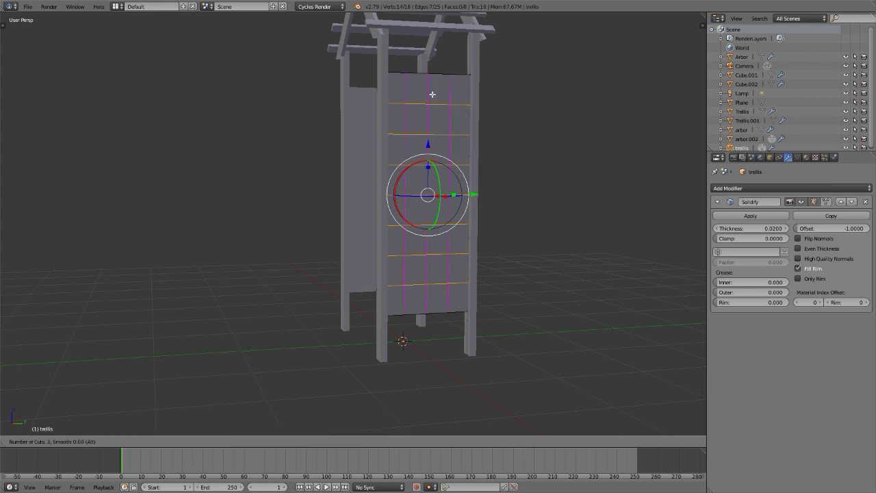
pyautogui.click(432, 94)
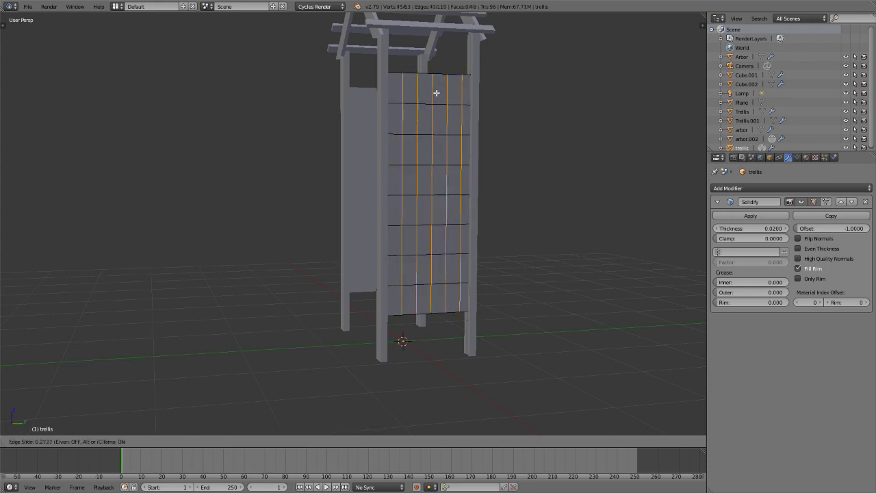
pyautogui.rightClick(437, 91)
# Bevel all trellis grid edges by about 0.016 into narrow slats, then check the reference photo
pyautogui.press('a')
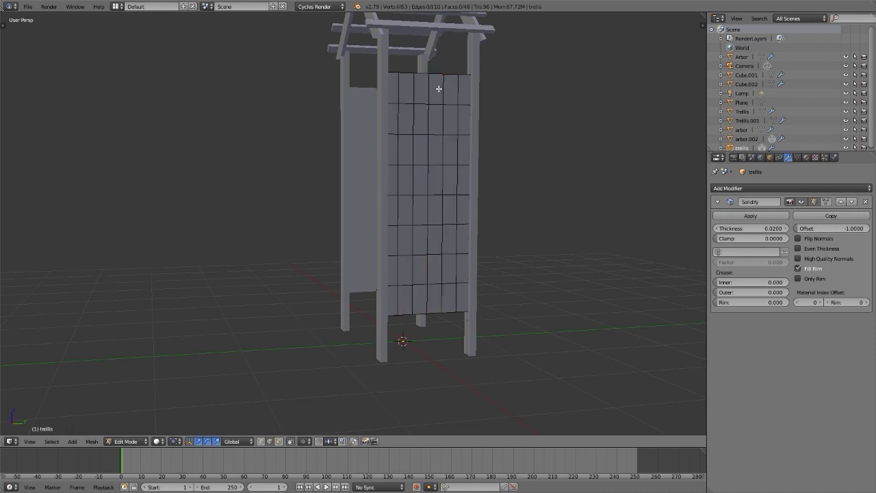
pyautogui.press('a')
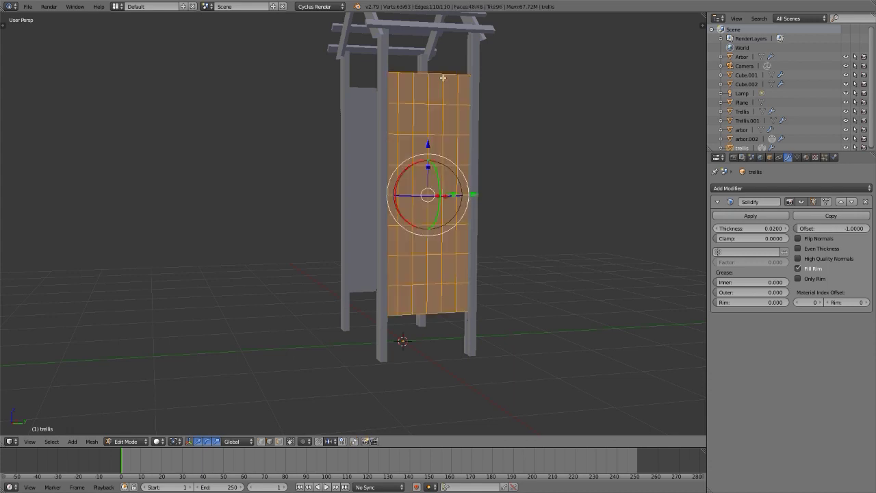
pyautogui.scroll(5, 441, 80)
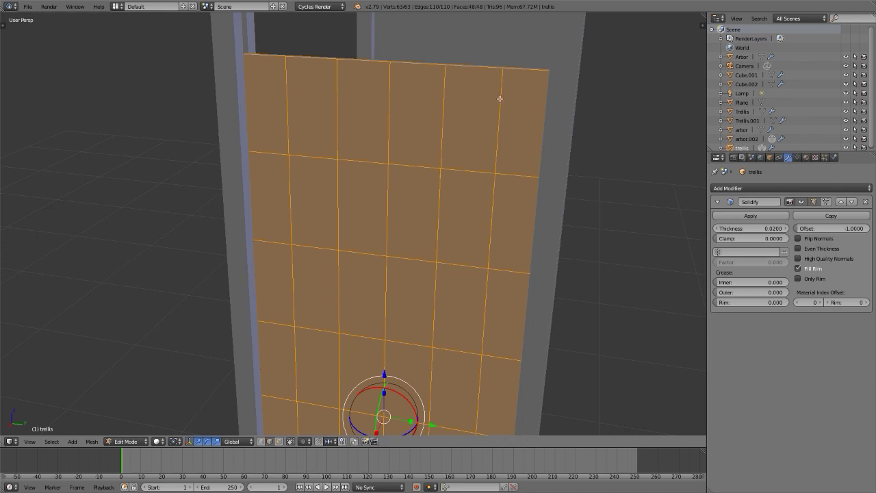
pyautogui.hotkey('ctrl', 'b')
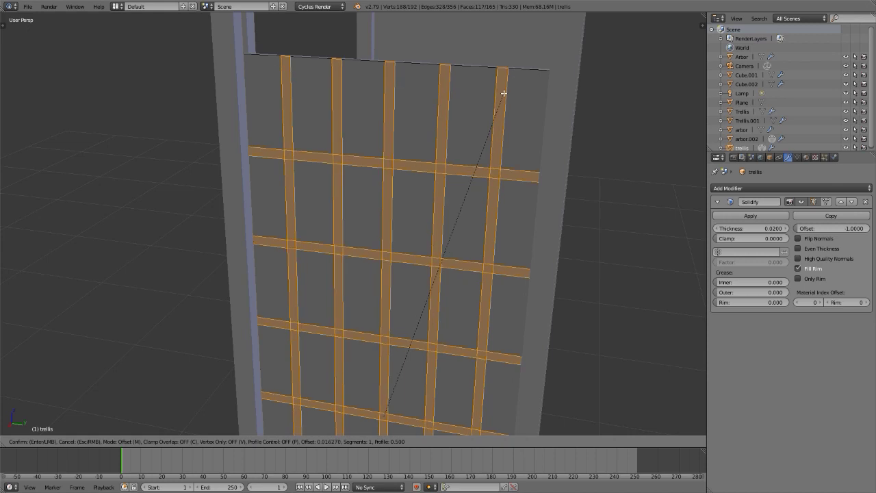
pyautogui.click(504, 90)
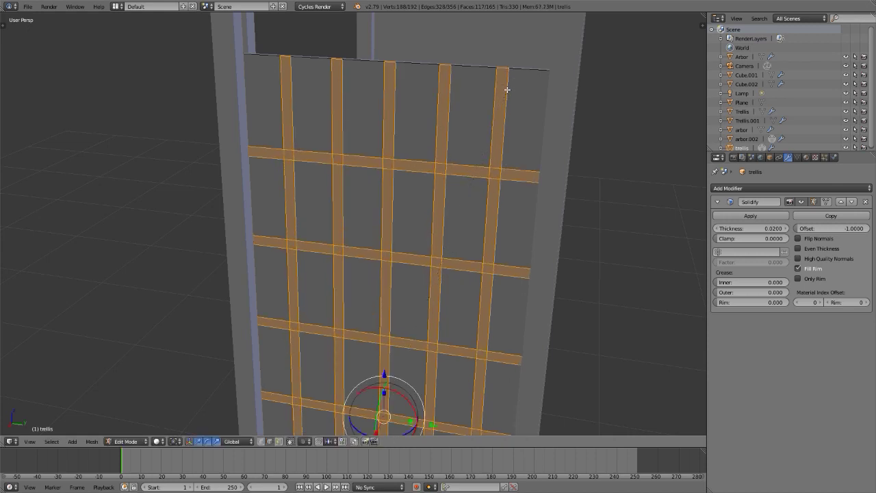
pyautogui.press('KP_1')
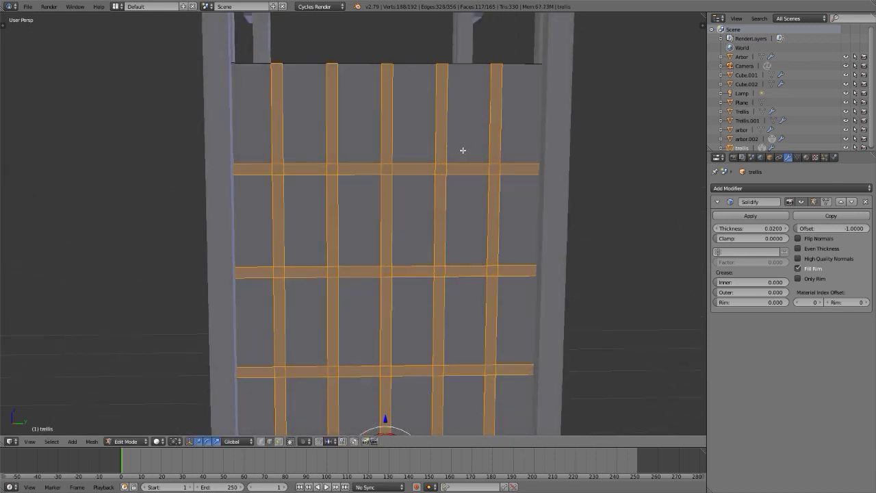
pyautogui.hotkey('alt', 'Tab')
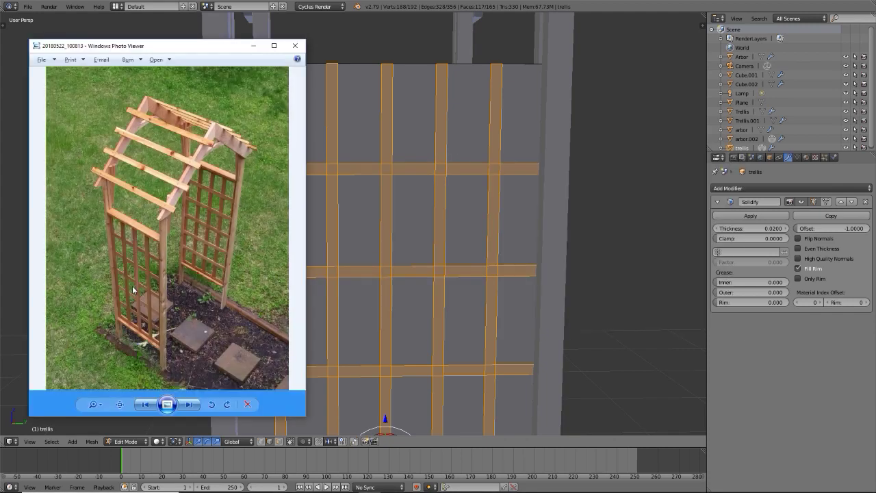
# Scale the whole trellis mesh vertically in several passes until it fits between the posts
pyautogui.hotkey('alt', 'Tab')
pyautogui.scroll(-4, 380, 203)
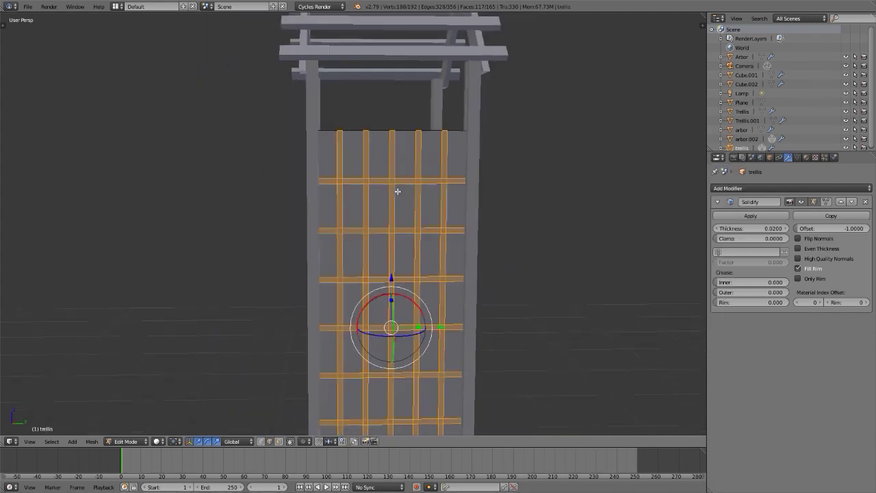
pyautogui.press('a')
pyautogui.press('a')
pyautogui.press('s')
pyautogui.press('z')
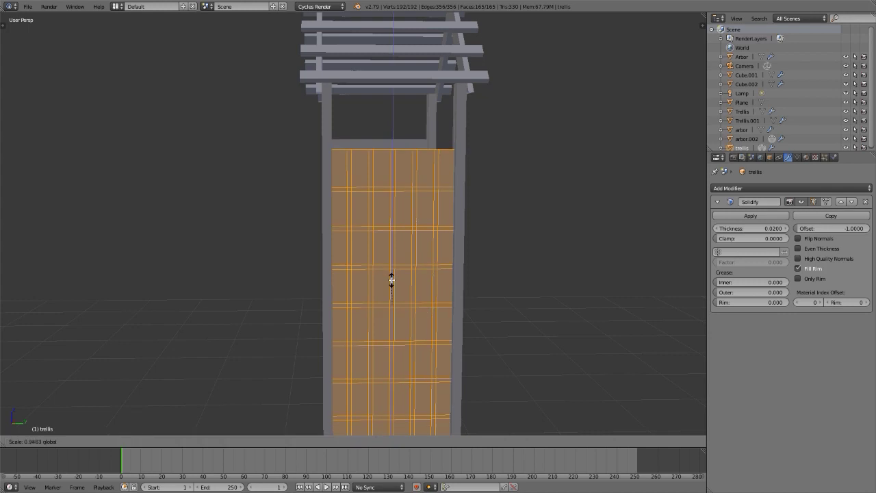
pyautogui.click(391, 278)
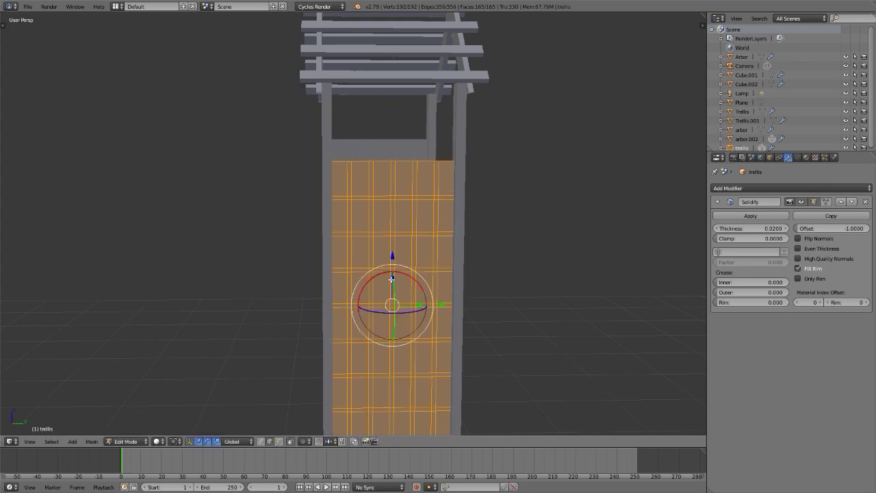
pyautogui.press('s')
pyautogui.press('z')
pyautogui.click(393, 244)
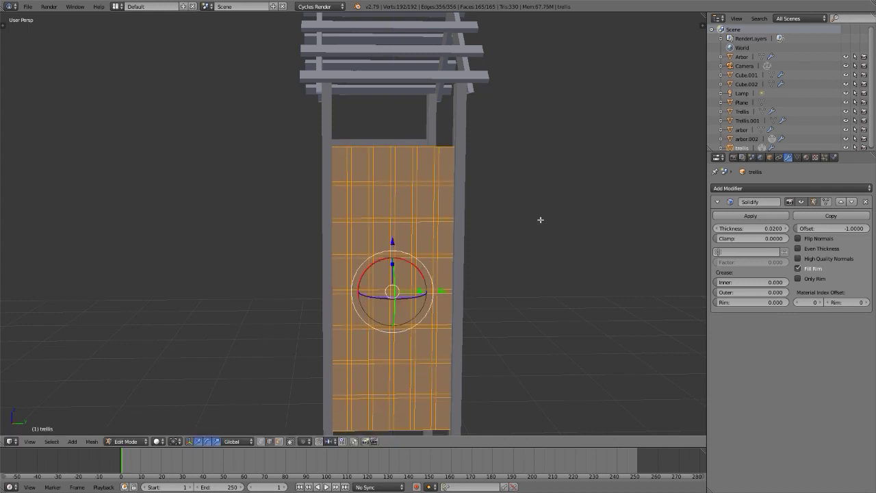
pyautogui.press('s')
pyautogui.press('z')
pyautogui.click(538, 221)
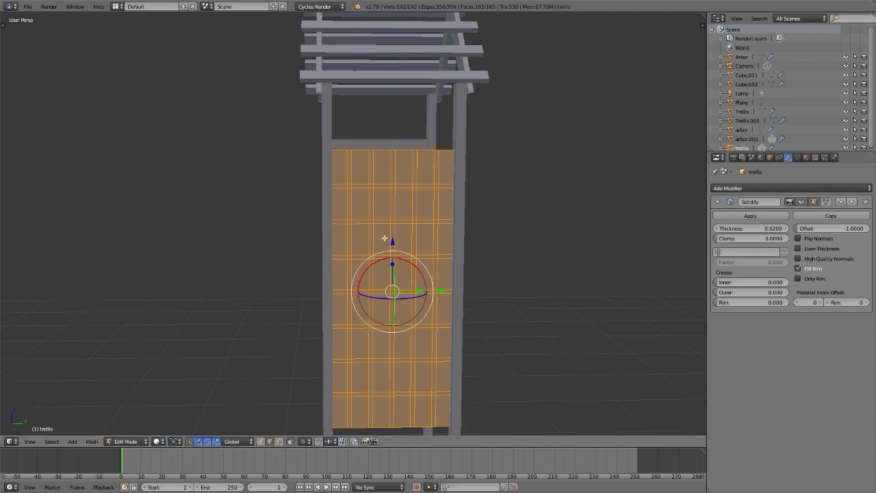
# Orbit around the arbor to inspect the resized trellis lattice panel
pyautogui.moveTo(385, 239); pyautogui.dragTo(398, 204, button='middle')
pyautogui.scroll(-2, 459, 239)
pyautogui.scroll(4, 424, 247)
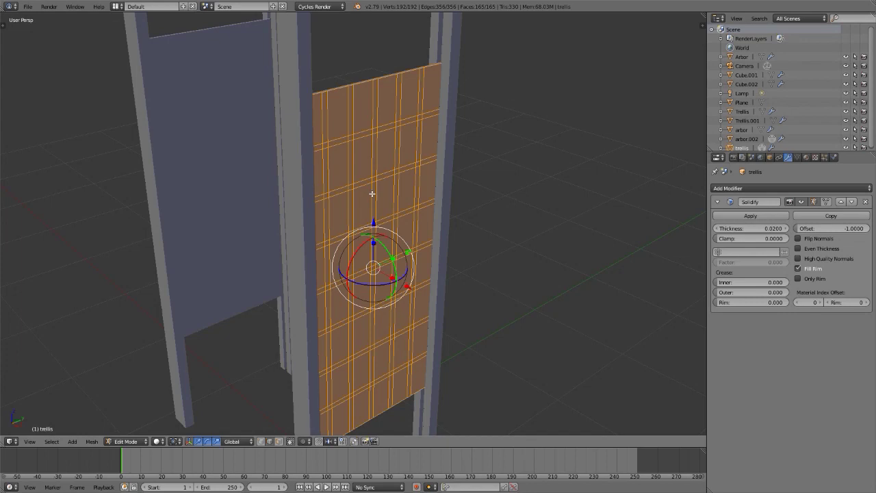
pyautogui.moveTo(372, 193); pyautogui.dragTo(388, 198, button='middle')
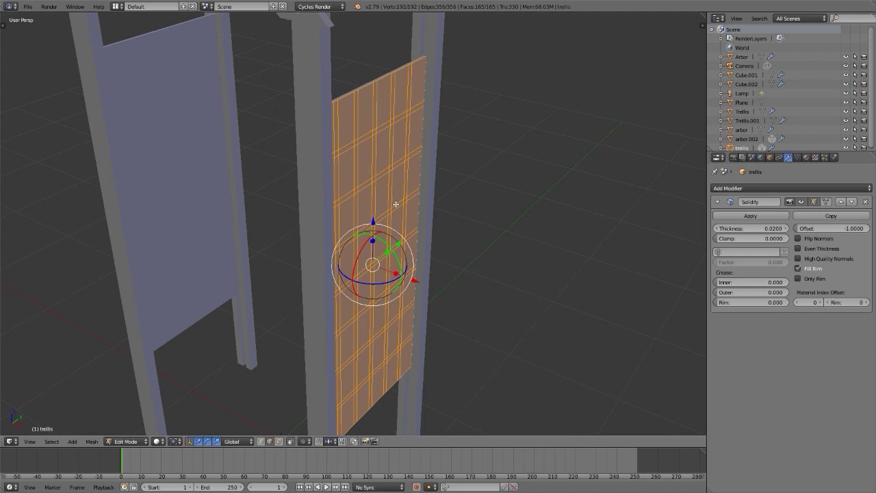
# Duplicate the trellis mesh in place and shift the copy about 0.0093 along X
pyautogui.hotkey('shift', 'd')
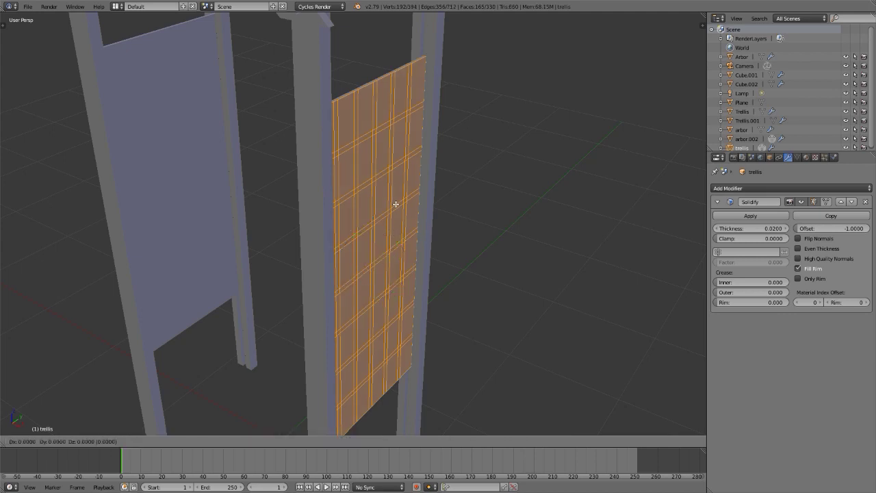
pyautogui.press('x')
pyautogui.rightClick(396, 203)
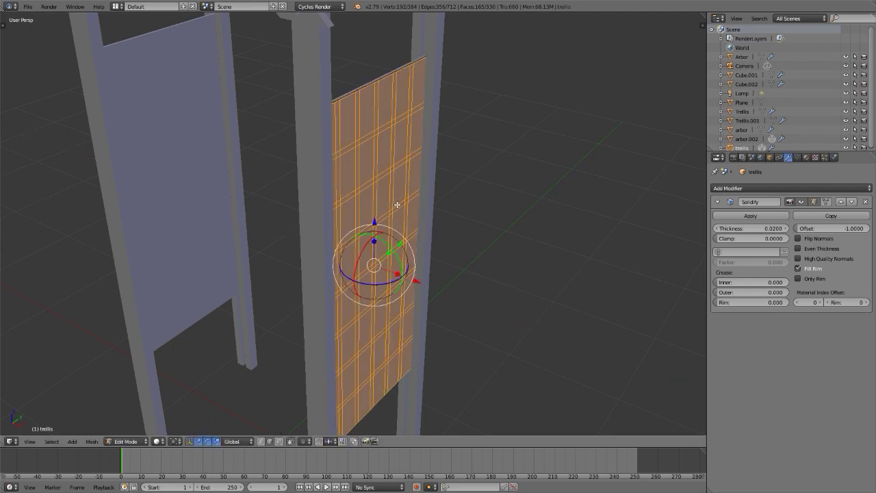
pyautogui.scroll(5, 425, 54)
pyautogui.moveTo(425, 53); pyautogui.dragTo(453, 79, button='middle')
pyautogui.press('g')
pyautogui.press('x')
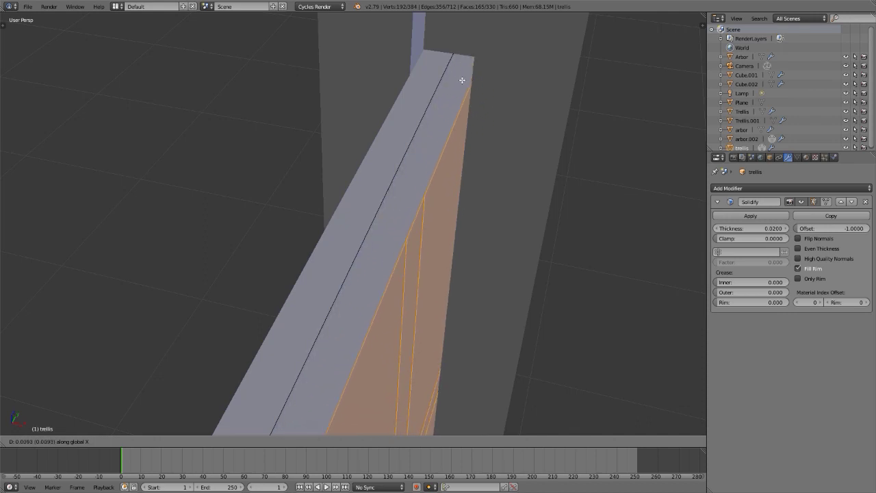
pyautogui.click(461, 80)
pyautogui.moveTo(461, 80); pyautogui.dragTo(346, 108, button='middle')
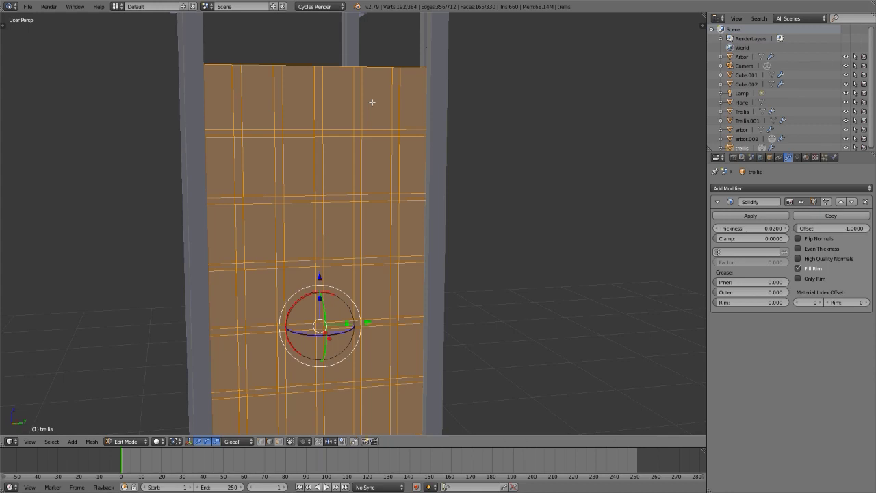
# Delete the top, bottom, left and right border faces of the first trellis layer
pyautogui.keyDown('alt'); pyautogui.click(407, 118); pyautogui.keyUp('alt')
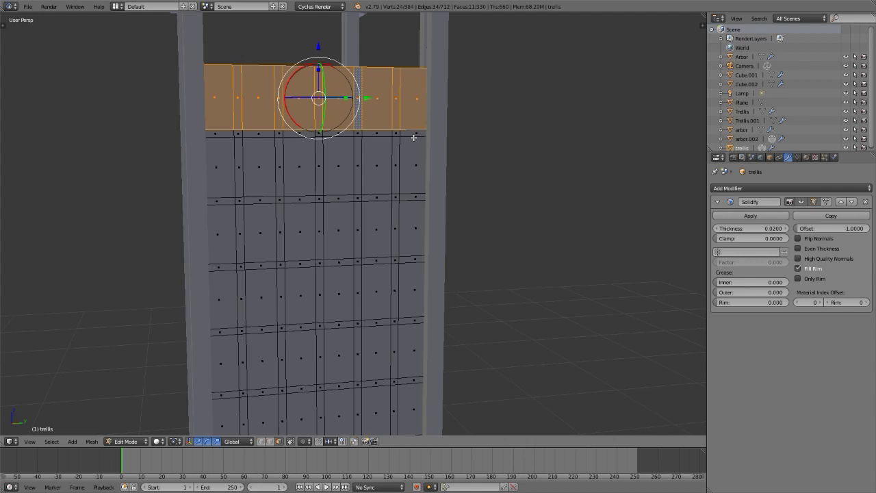
pyautogui.keyDown('alt'); pyautogui.keyDown('shift'); pyautogui.click(413, 138); pyautogui.keyUp('shift'); pyautogui.keyUp('alt')
pyautogui.keyDown('alt'); pyautogui.keyDown('shift'); pyautogui.click(228, 137); pyautogui.keyUp('shift'); pyautogui.keyUp('alt')
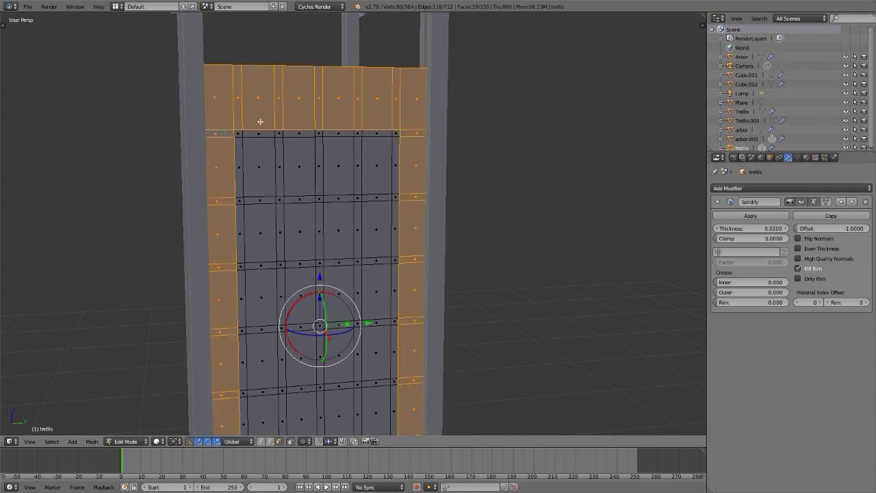
pyautogui.scroll(-5, 260, 122)
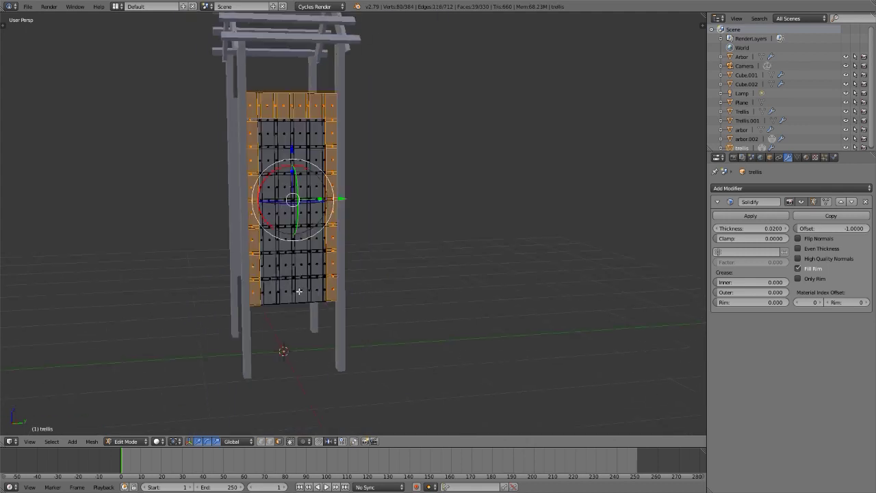
pyautogui.keyDown('alt'); pyautogui.keyDown('shift'); pyautogui.click(299, 291); pyautogui.keyUp('shift'); pyautogui.keyUp('alt')
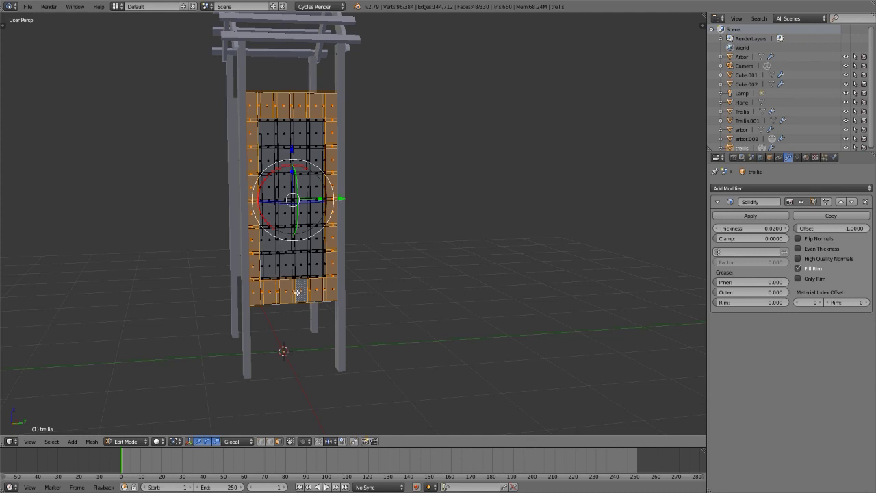
pyautogui.press('x')
pyautogui.click(297, 292)
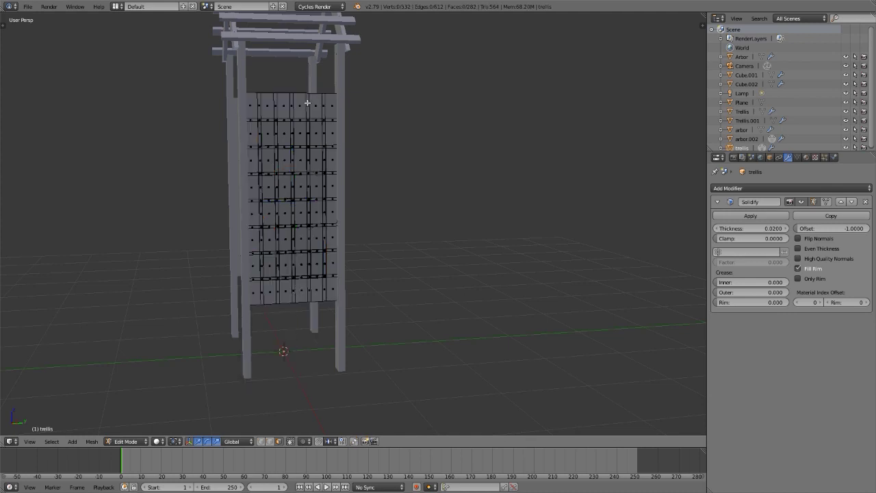
# Delete the border face rows and columns of the second trellis layer
pyautogui.keyDown('alt'); pyautogui.click(306, 106); pyautogui.keyUp('alt')
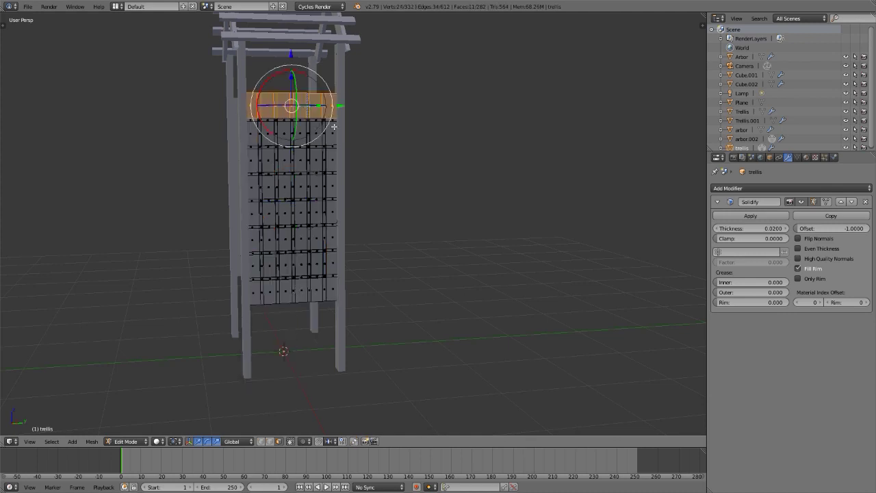
pyautogui.keyDown('alt'); pyautogui.keyDown('shift'); pyautogui.click(333, 123); pyautogui.keyUp('shift'); pyautogui.keyUp('alt')
pyautogui.keyDown('alt'); pyautogui.keyDown('shift'); pyautogui.click(254, 121); pyautogui.keyUp('shift'); pyautogui.keyUp('alt')
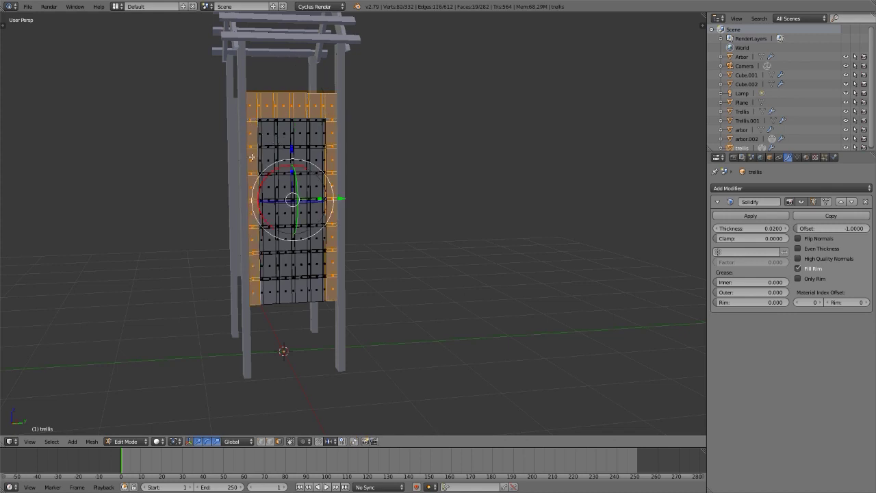
pyautogui.keyDown('alt'); pyautogui.keyDown('shift'); pyautogui.click(278, 290); pyautogui.keyUp('shift'); pyautogui.keyUp('alt')
pyautogui.press('x')
pyautogui.click(278, 292)
# Delete four vertical columns of trellis infill faces
pyautogui.scroll(5, 278, 274)
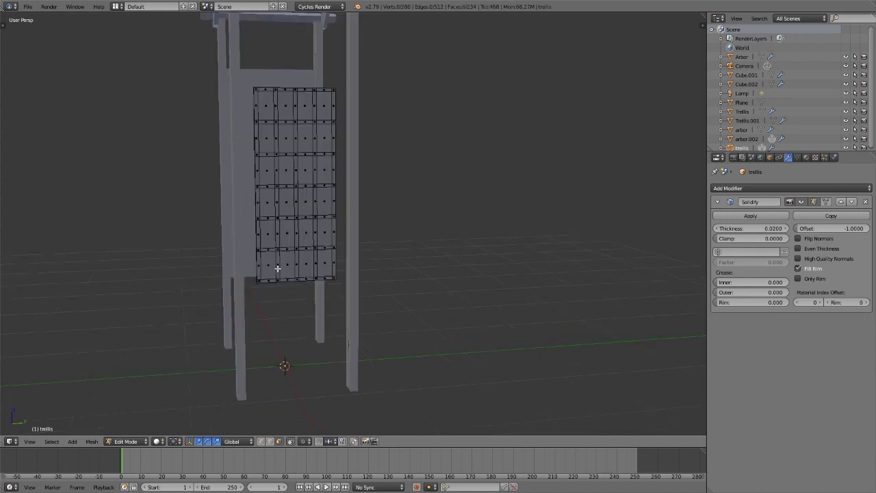
pyautogui.moveTo(277, 268); pyautogui.dragTo(307, 325, button='middle')
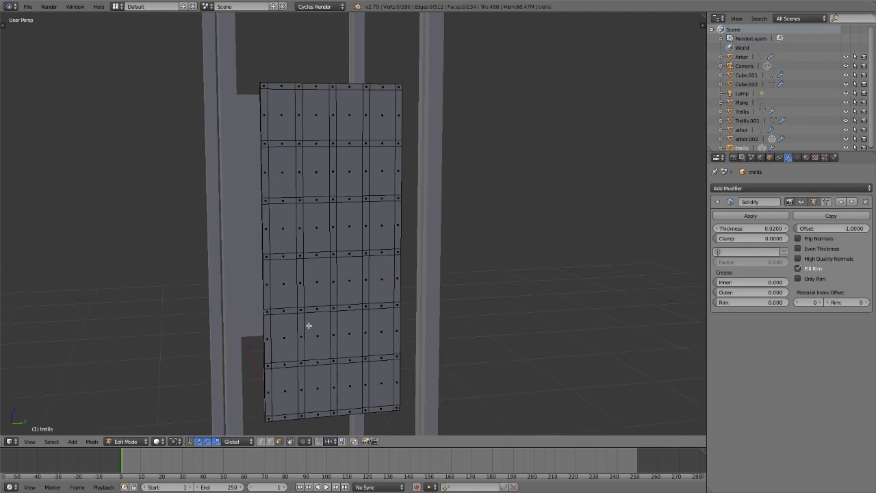
pyautogui.keyDown('alt'); pyautogui.click(283, 93); pyautogui.keyUp('alt')
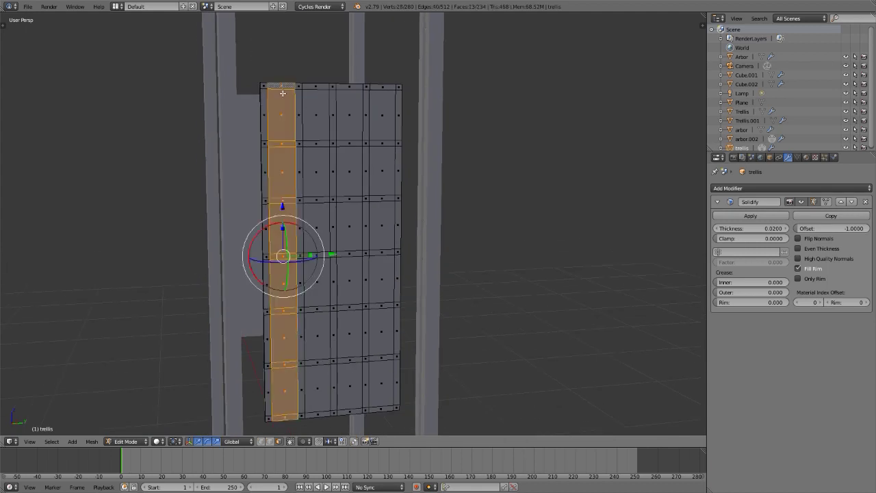
pyautogui.keyDown('alt'); pyautogui.keyDown('shift'); pyautogui.click(316, 88); pyautogui.keyUp('shift'); pyautogui.keyUp('alt')
pyautogui.keyDown('alt'); pyautogui.keyDown('shift'); pyautogui.click(343, 91); pyautogui.keyUp('shift'); pyautogui.keyUp('alt')
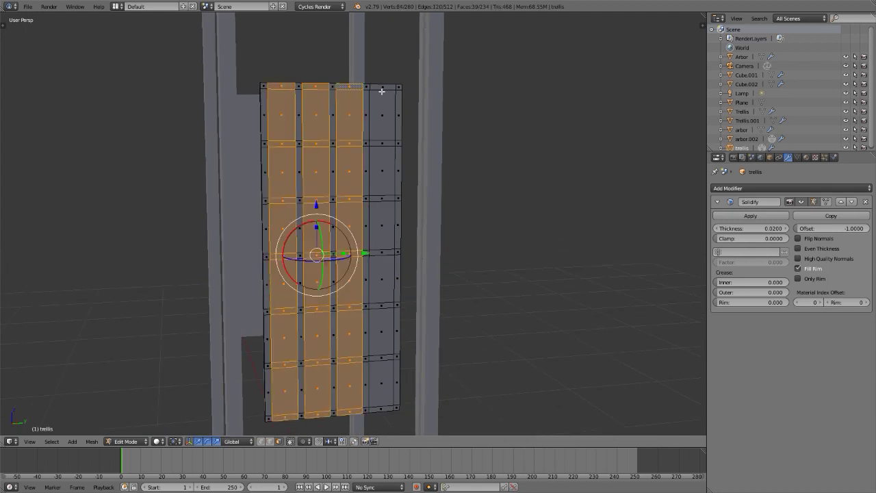
pyautogui.keyDown('alt'); pyautogui.keyDown('shift'); pyautogui.click(385, 91); pyautogui.keyUp('shift'); pyautogui.keyUp('alt')
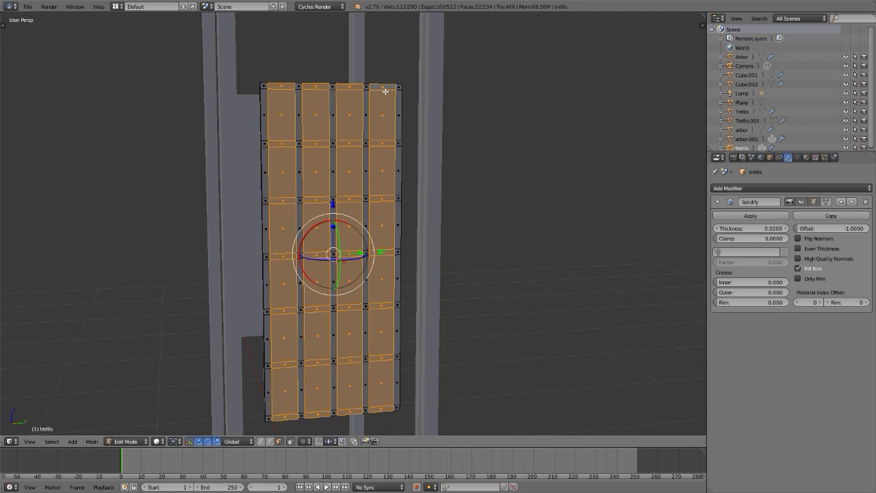
pyautogui.press('x')
pyautogui.click(386, 91)
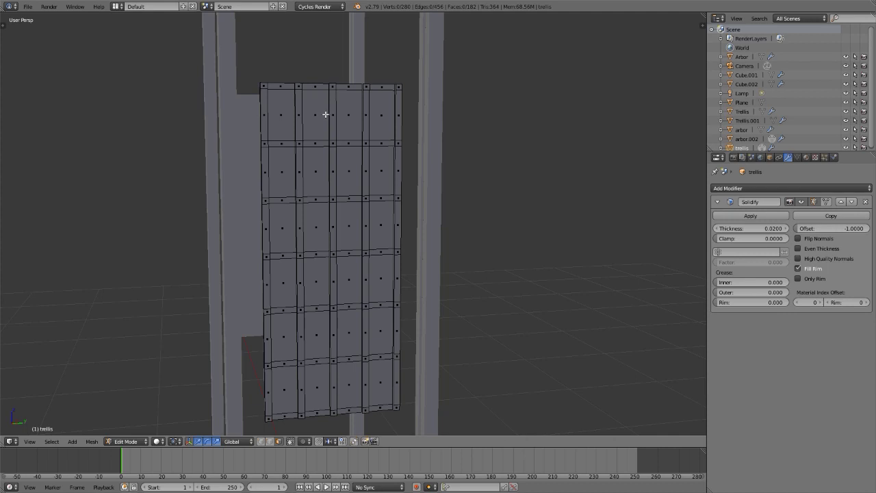
# Select the remaining panel face rows and delete them, leaving only lattice bars
pyautogui.press('KP_6')
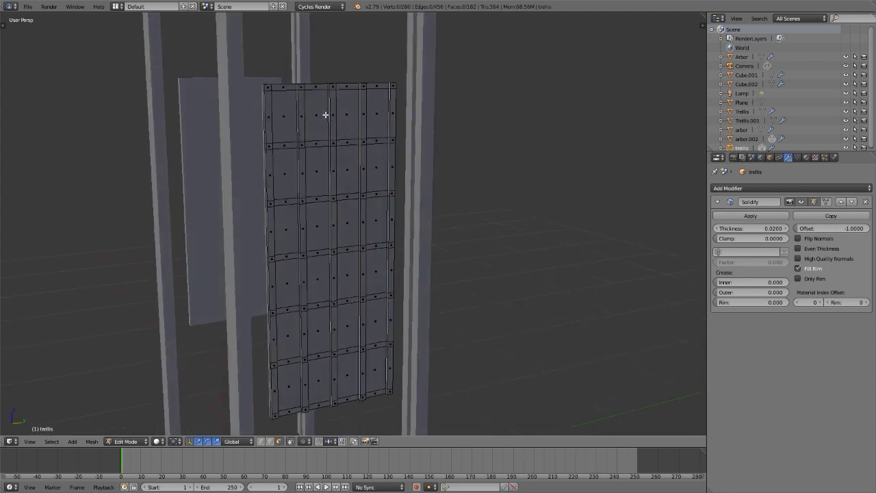
pyautogui.press('l')
pyautogui.press('l')
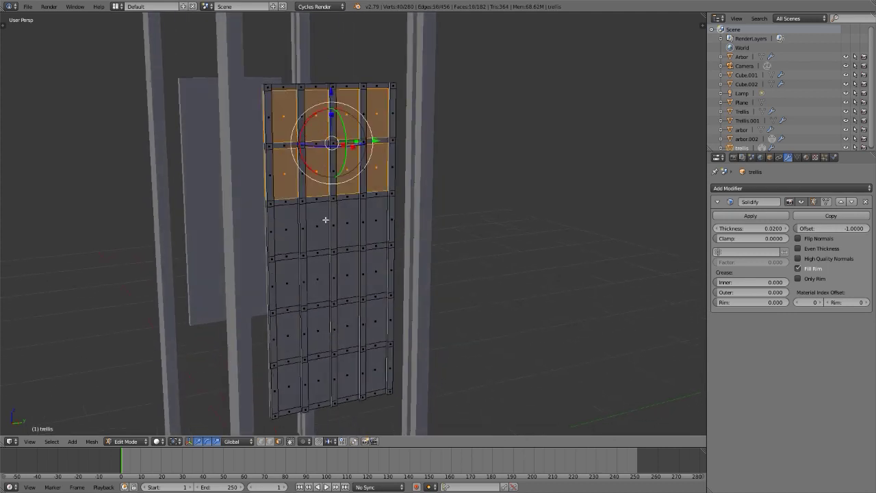
pyautogui.press('l')
pyautogui.press('l')
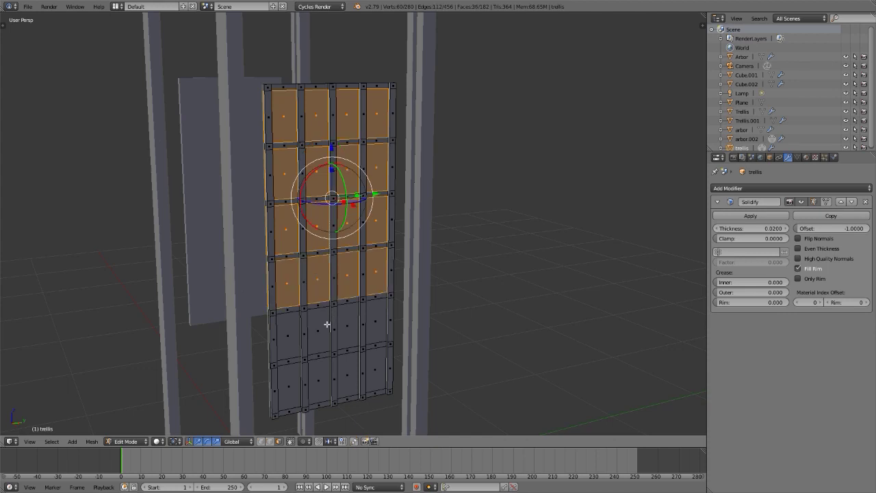
pyautogui.press('l')
pyautogui.press('l')
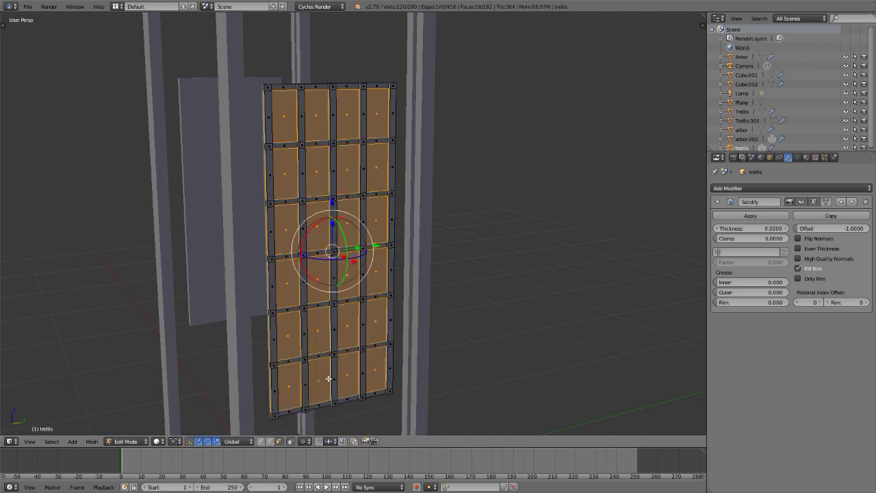
pyautogui.press('x')
pyautogui.click(329, 378)
# Set the right trellis's Solidify thickness to 0.017
pyautogui.press('Tab')
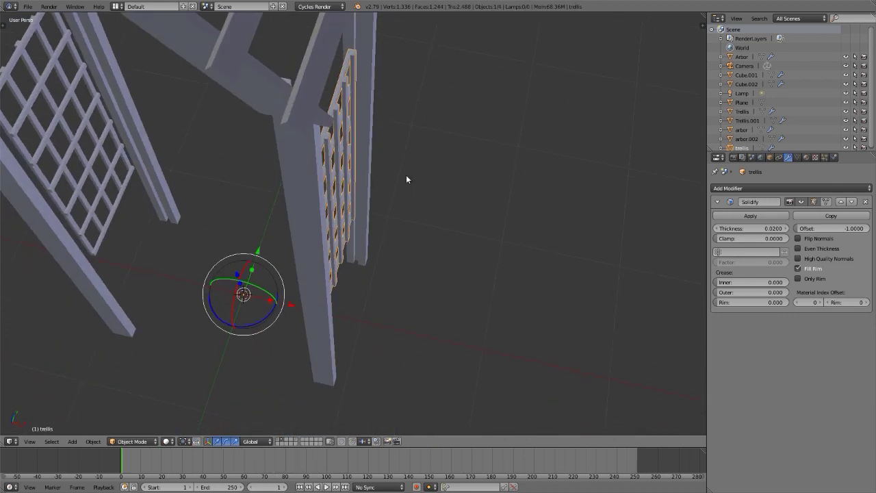
pyautogui.moveTo(406, 180); pyautogui.dragTo(368, 157, button='middle')
pyautogui.press('Tab')
pyautogui.scroll(5, 342, 121)
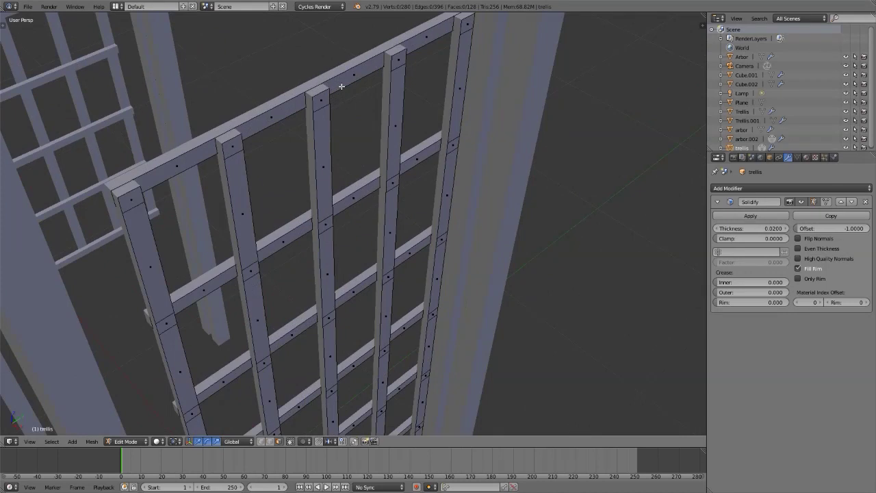
pyautogui.scroll(3, 342, 86)
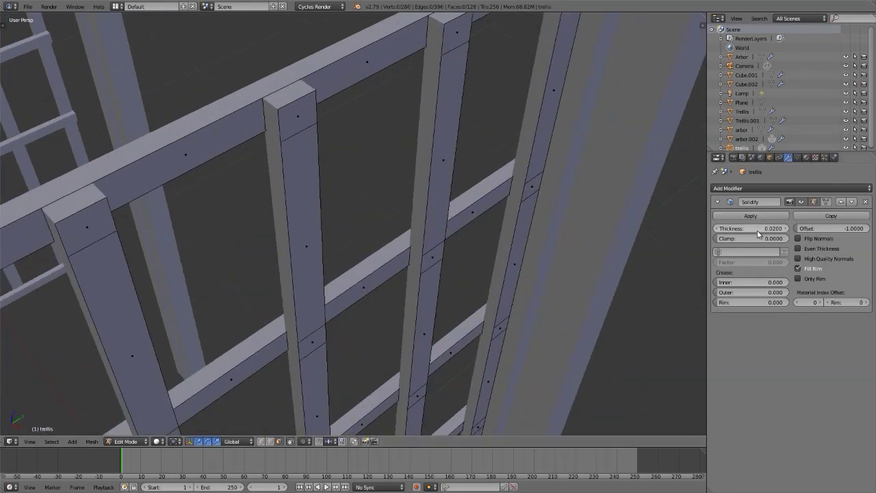
pyautogui.click(757, 228)
pyautogui.write('017')
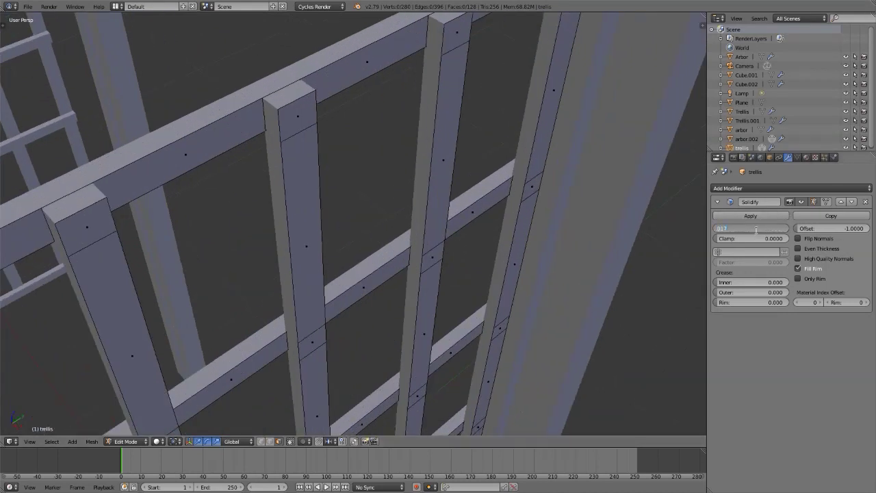
pyautogui.write('.017')
pyautogui.press('Return')
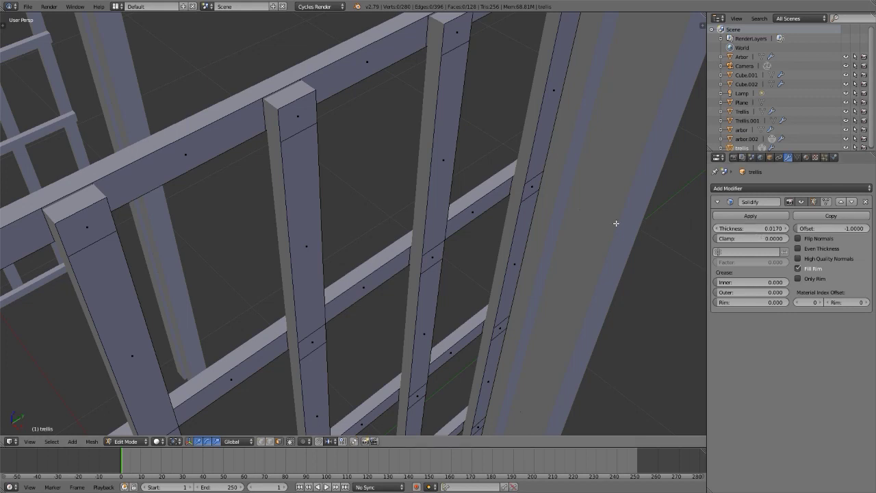
pyautogui.scroll(-6, 614, 220)
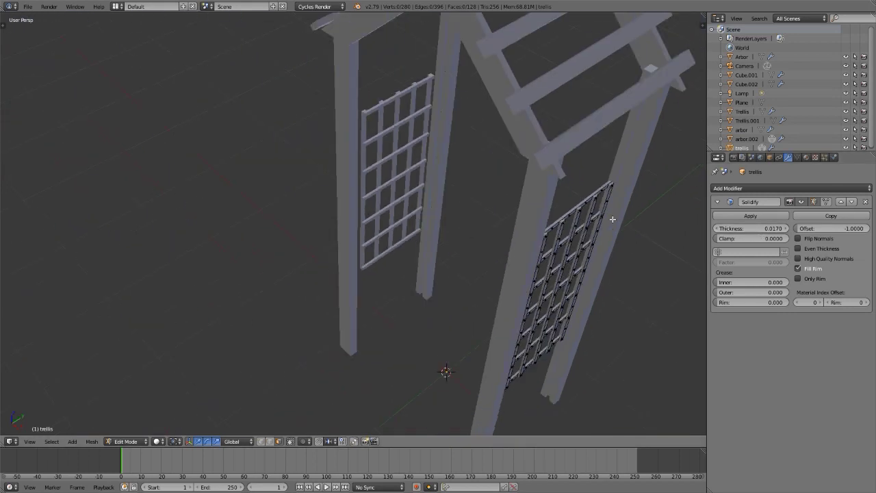
pyautogui.press('Tab')
# Select the left trellis, arbor.002, and set its Solidify thickness to 0.017
pyautogui.rightClick(415, 89)
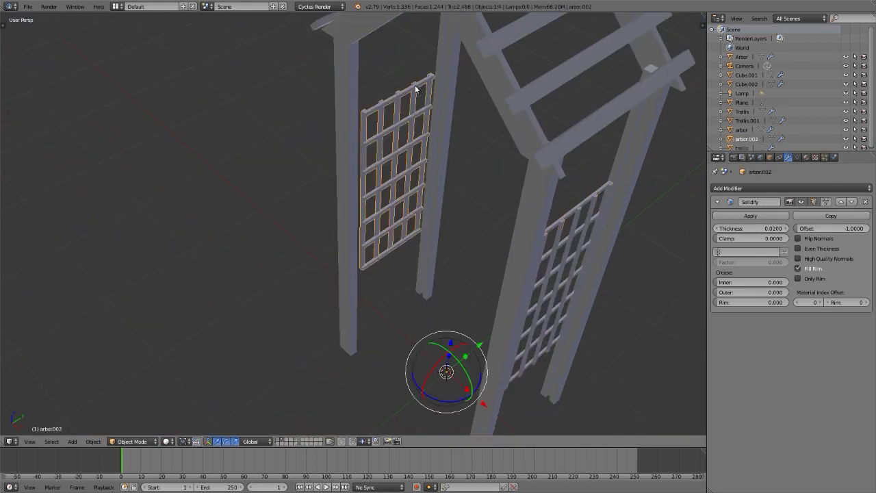
pyautogui.click(752, 228)
pyautogui.press('BackSpace')
pyautogui.write('.017')
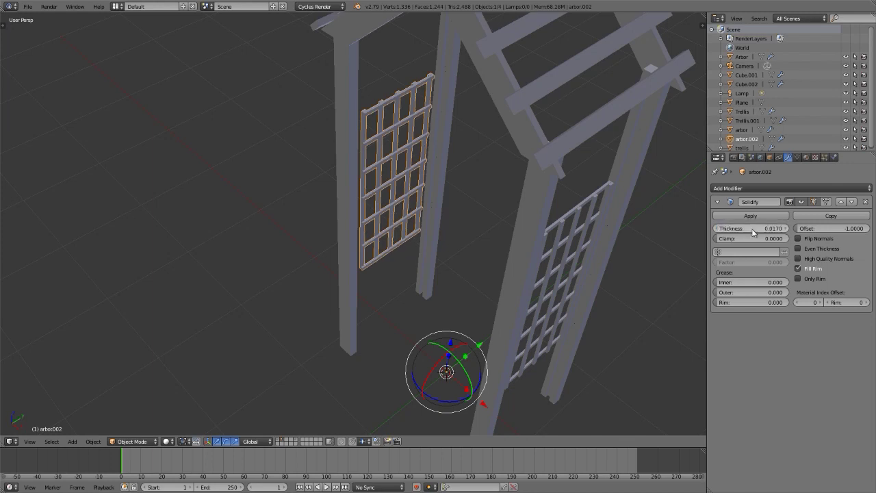
pyautogui.press('Return')
# Select the right trellis lattice and all of its geometry in Edit Mode
pyautogui.rightClick(563, 228)
pyautogui.press('Tab')
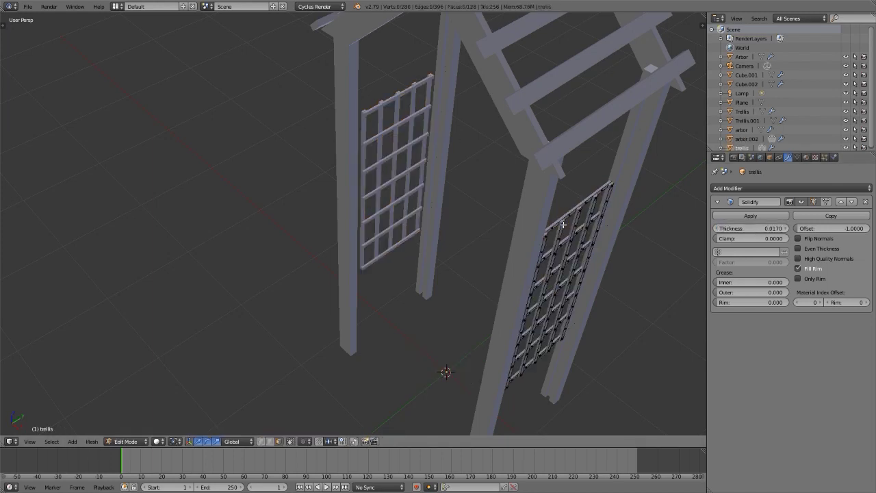
pyautogui.press('a')
pyautogui.press('a')
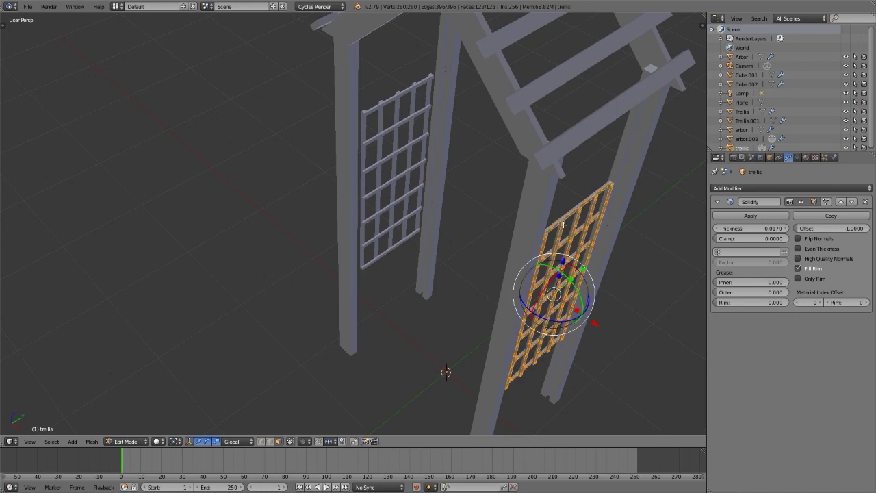
pyautogui.moveTo(562, 224); pyautogui.dragTo(438, 150, button='middle')
pyautogui.scroll(-4, 272, 152)
pyautogui.scroll(2, 351, 170)
pyautogui.scroll(3, 352, 170)
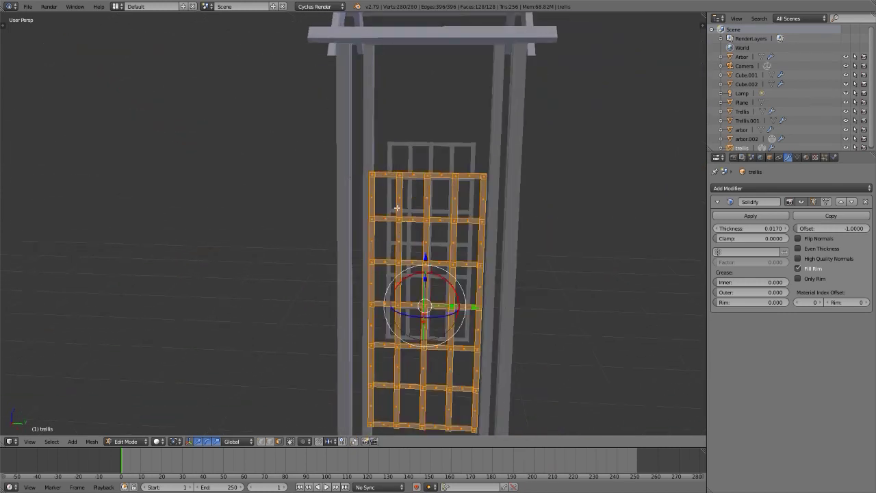
# Enlarge the lattice about 1.35 times in height and width, keeping its thickness fixed
pyautogui.moveTo(351, 171); pyautogui.dragTo(406, 165, button='middle')
pyautogui.scroll(2, 395, 161)
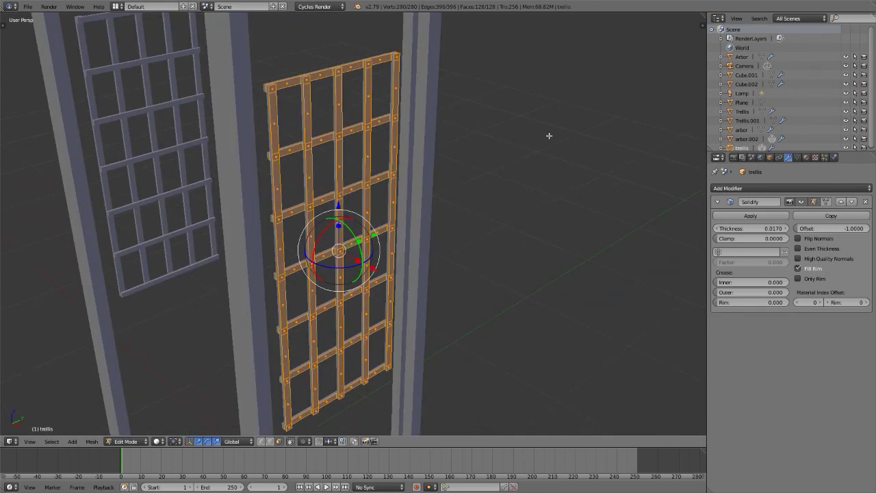
pyautogui.scroll(5, 343, 250)
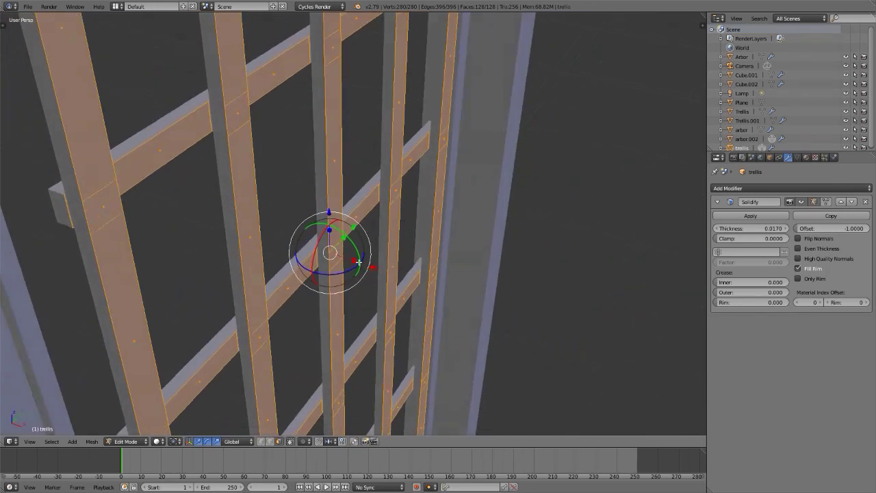
pyautogui.moveTo(359, 262); pyautogui.dragTo(371, 267, button='middle')
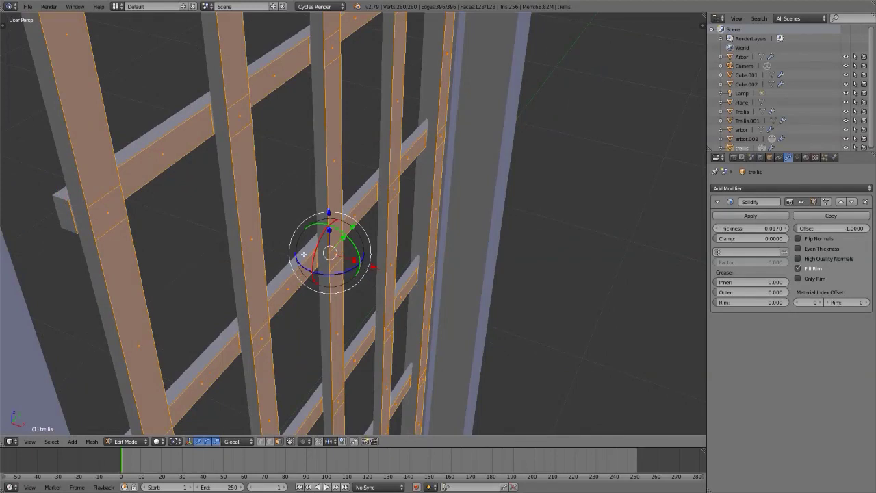
pyautogui.scroll(-5, 338, 260)
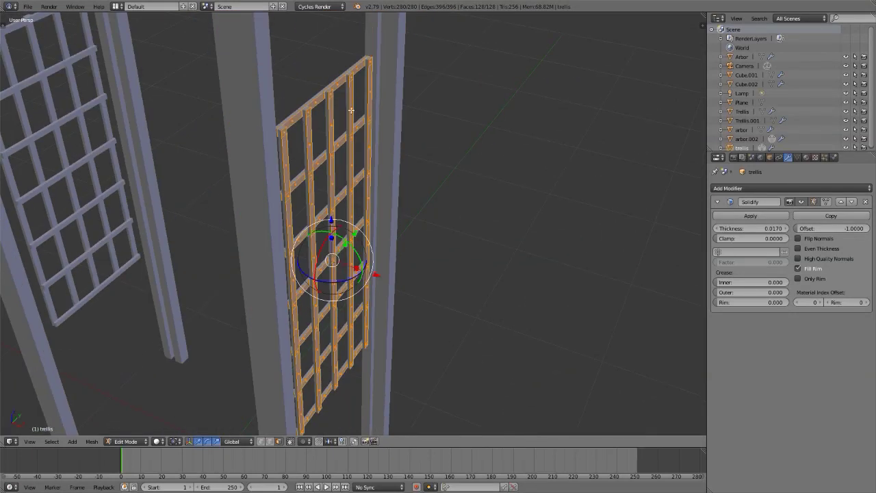
pyautogui.scroll(4, 381, 47)
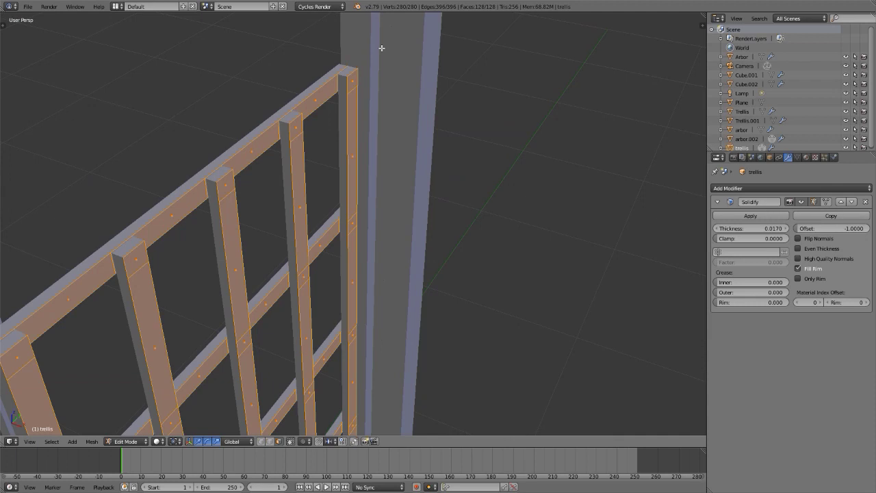
pyautogui.scroll(-4, 381, 47)
pyautogui.press('s')
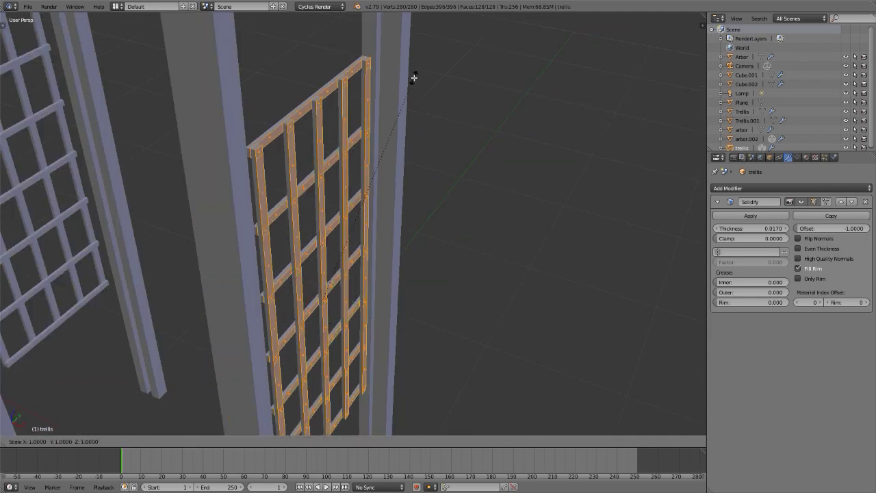
pyautogui.hotkey('shift', 'x')
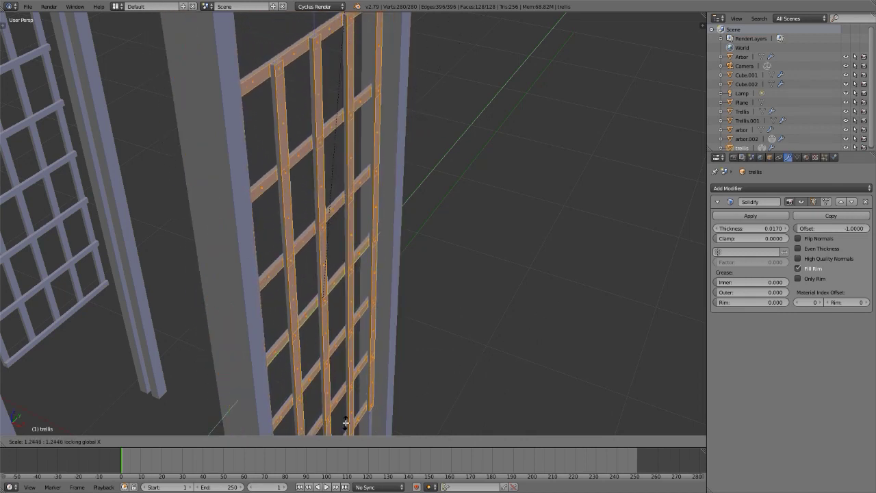
pyautogui.click(364, 390)
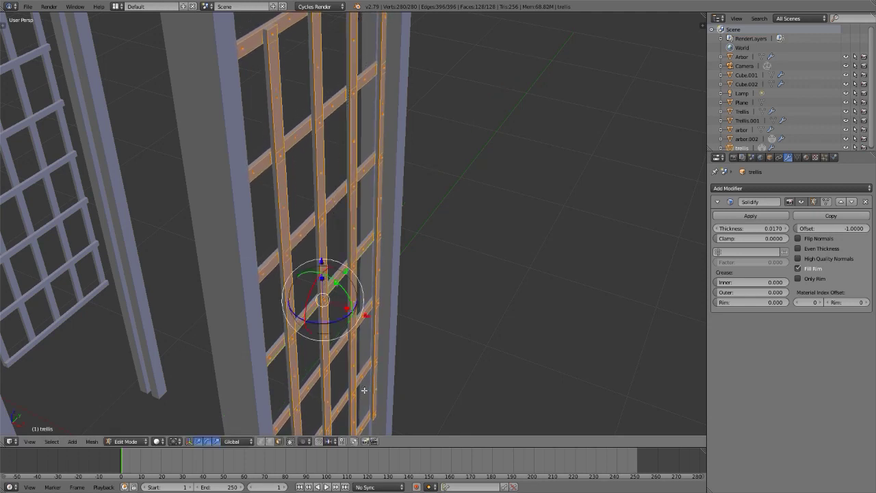
# Scale the lattice slightly more, about 1.016, thickness unchanged, then return to Object Mode
pyautogui.moveTo(382, 162); pyautogui.dragTo(299, 144, button='middle')
pyautogui.scroll(-5, 299, 144)
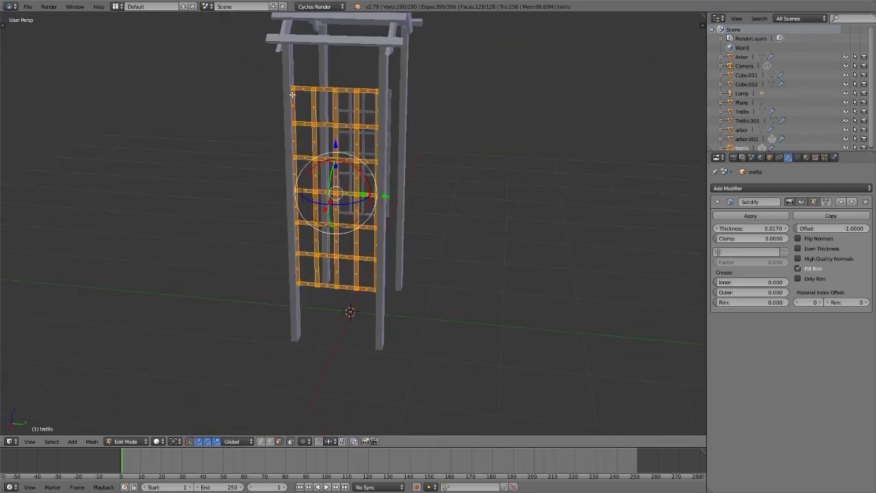
pyautogui.scroll(6, 292, 93)
pyautogui.moveTo(337, 77); pyautogui.dragTo(275, 119, button='middle')
pyautogui.moveTo(305, 72); pyautogui.dragTo(353, 108, button='middle')
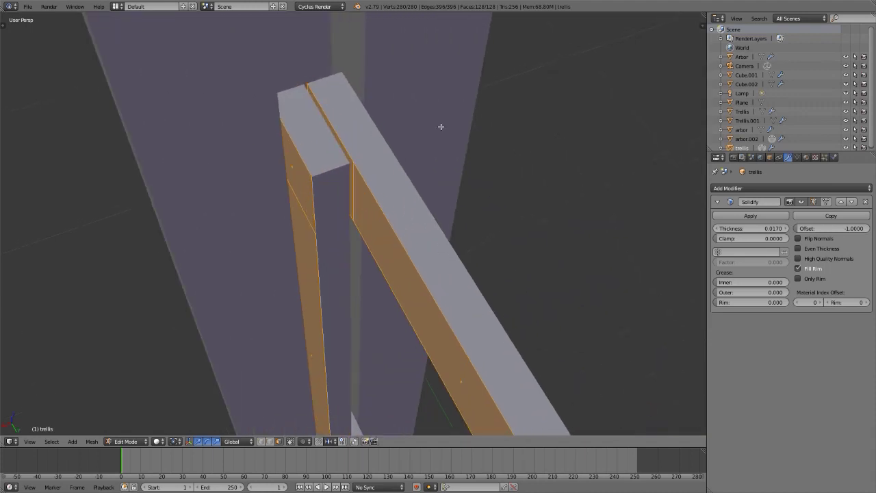
pyautogui.press('s')
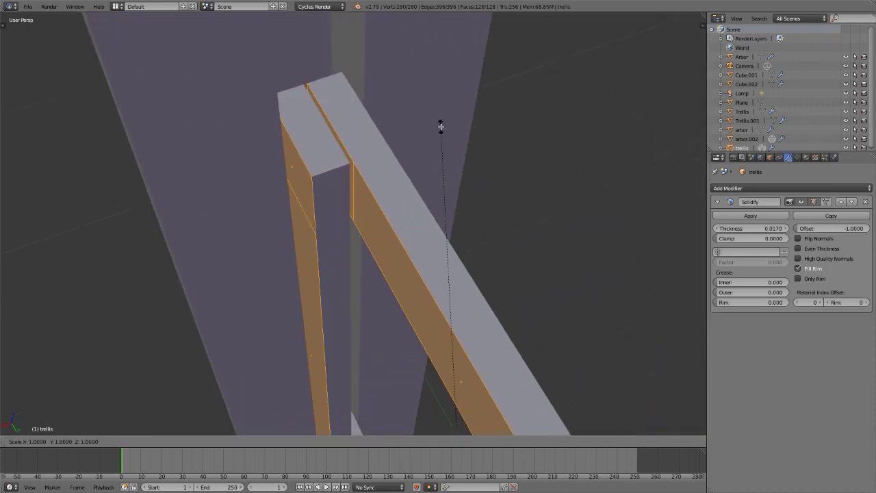
pyautogui.hotkey('shift', 'x')
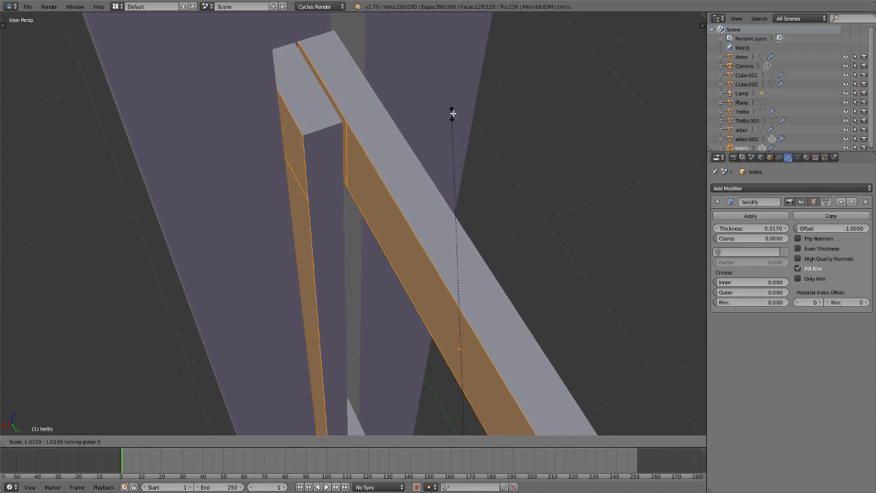
pyautogui.click(457, 111)
pyautogui.scroll(-2, 383, 145)
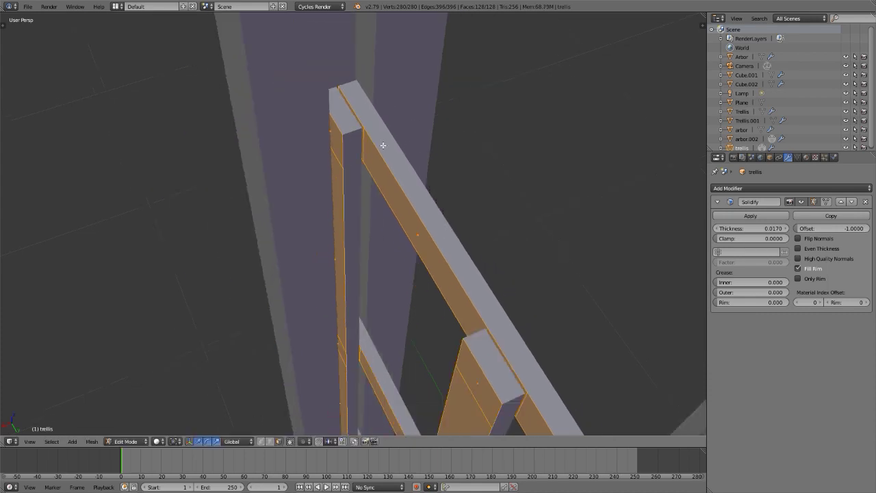
pyautogui.moveTo(383, 145); pyautogui.dragTo(458, 113, button='middle')
pyautogui.scroll(-2, 461, 116)
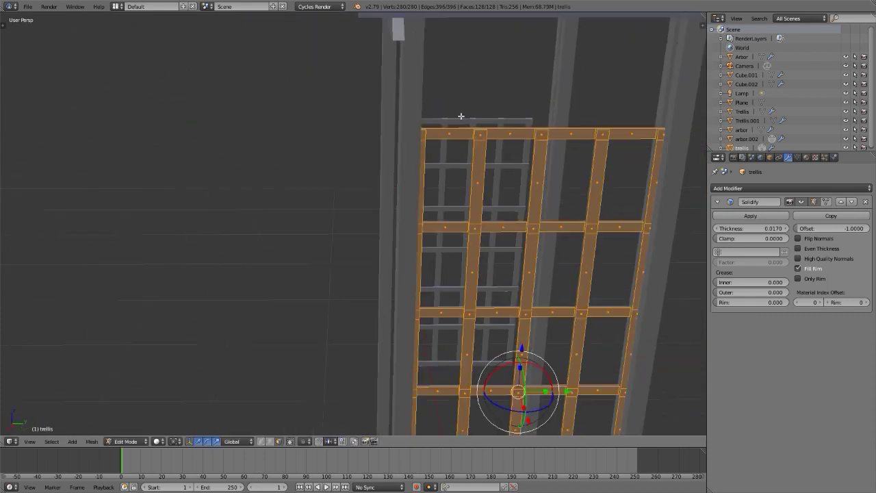
pyautogui.scroll(-5, 461, 116)
pyautogui.press('Tab')
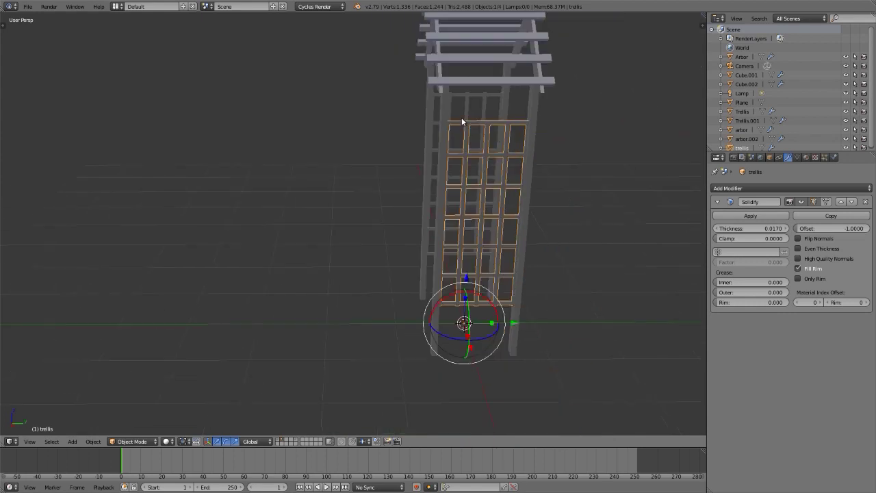
# Show layers 1 and 2 together, then preview the camera view with rendered shading
pyautogui.press('2')
pyautogui.hotkey('shift', '1')
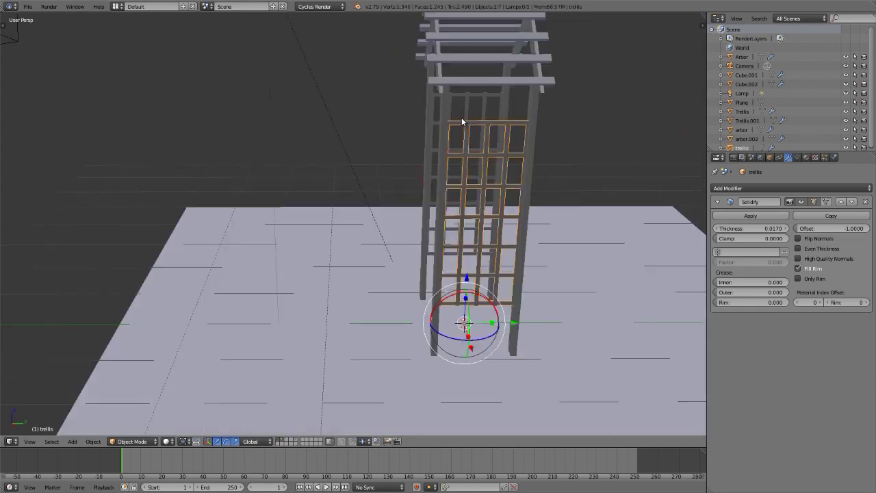
pyautogui.press('KP_0')
pyautogui.hotkey('shift', 'z')
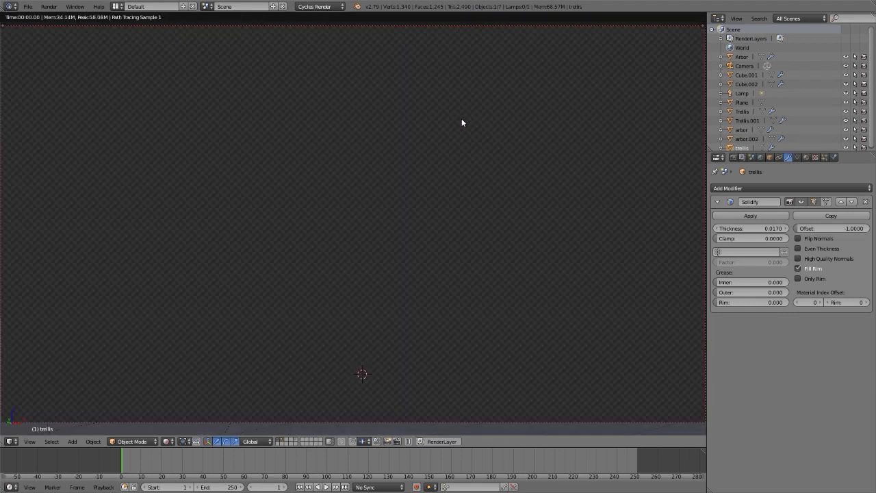
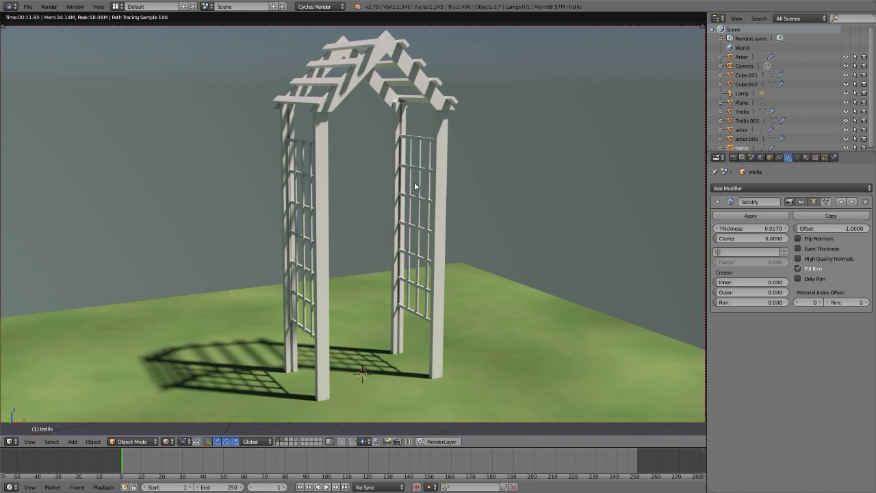
# Switch to solid shading, hide the ground plane and leave the camera view
pyautogui.hotkey('shift', 'z')
pyautogui.press('1')
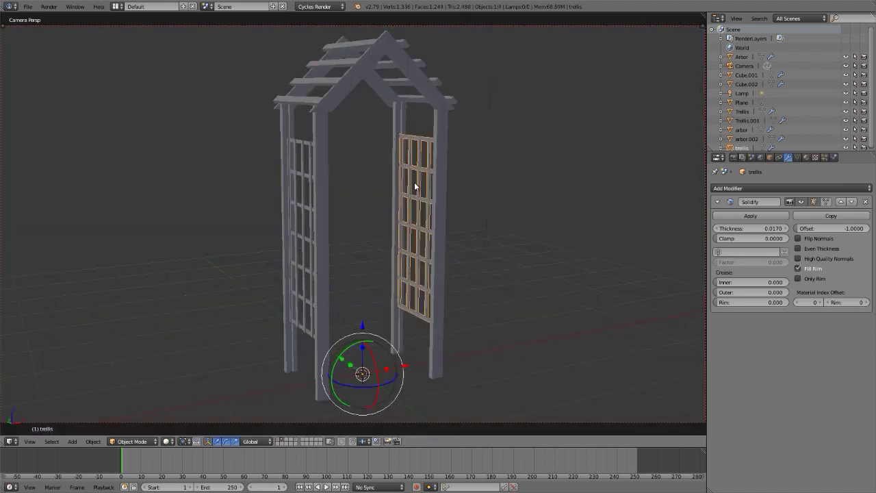
pyautogui.press('KP_Decimal')
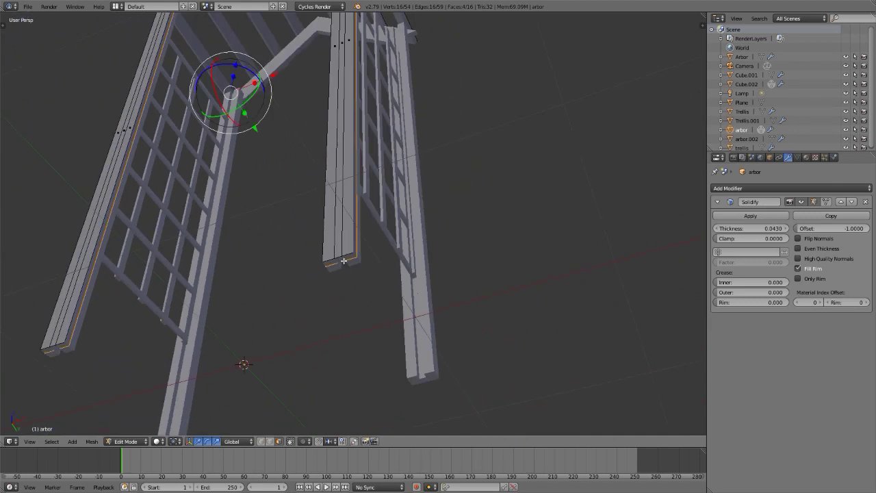
pyautogui.scroll(4, 343, 260)
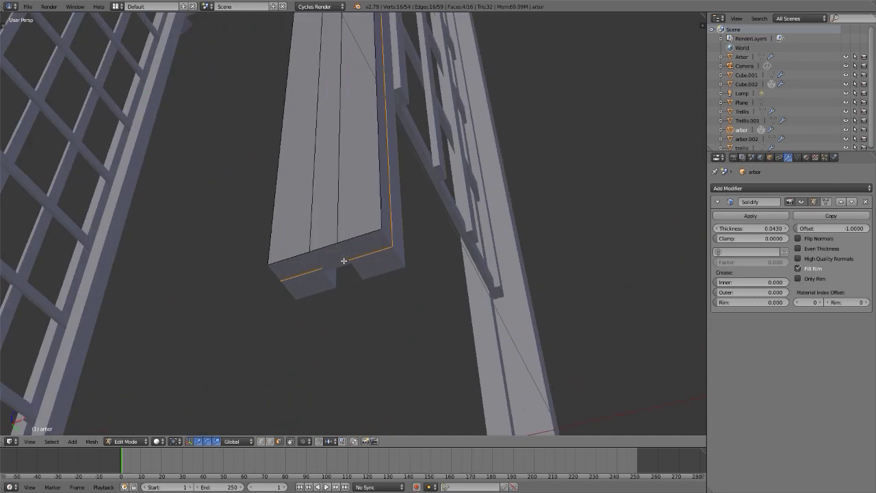
# In Edit Mode with face select, select the full face loop of one arbor post
pyautogui.hotkey('ctrl', 'Tab')
pyautogui.click(367, 261)
pyautogui.rightClick(370, 250)
pyautogui.keyDown('shift'); pyautogui.rightClick(321, 270); pyautogui.keyUp('shift')
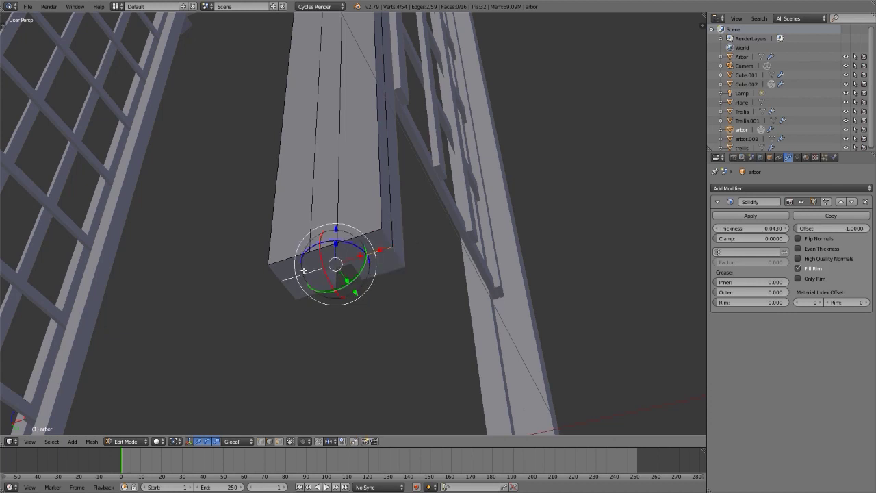
pyautogui.keyDown('shift'); pyautogui.rightClick(301, 254); pyautogui.keyUp('shift')
pyautogui.scroll(-4, 302, 254)
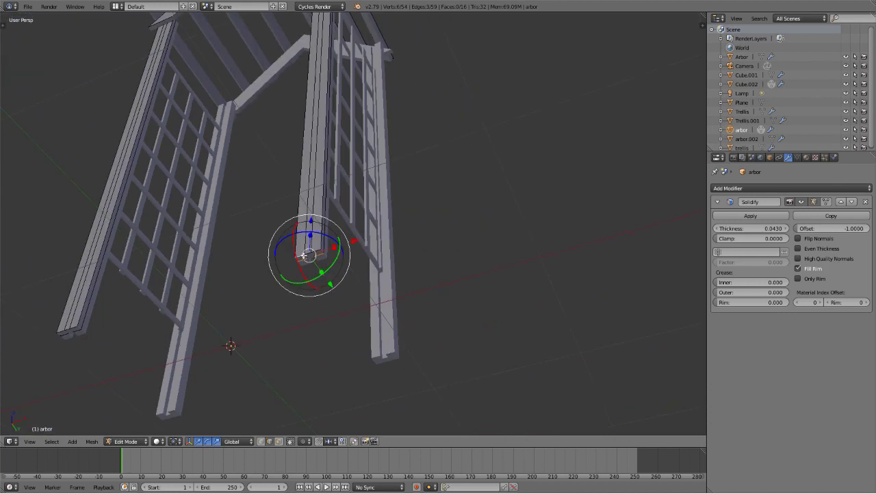
pyautogui.keyDown('alt'); pyautogui.rightClick(307, 257); pyautogui.keyUp('alt')
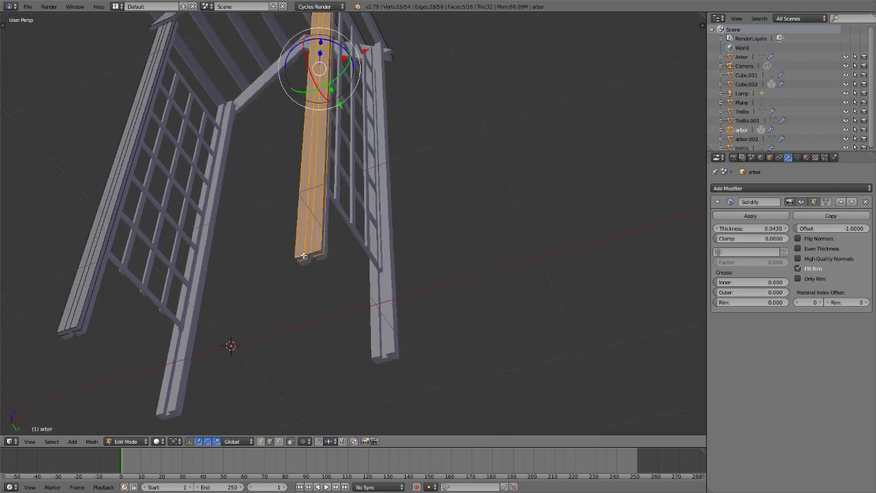
pyautogui.scroll(-4, 307, 257)
pyautogui.moveTo(299, 110); pyautogui.dragTo(301, 186, button='middle')
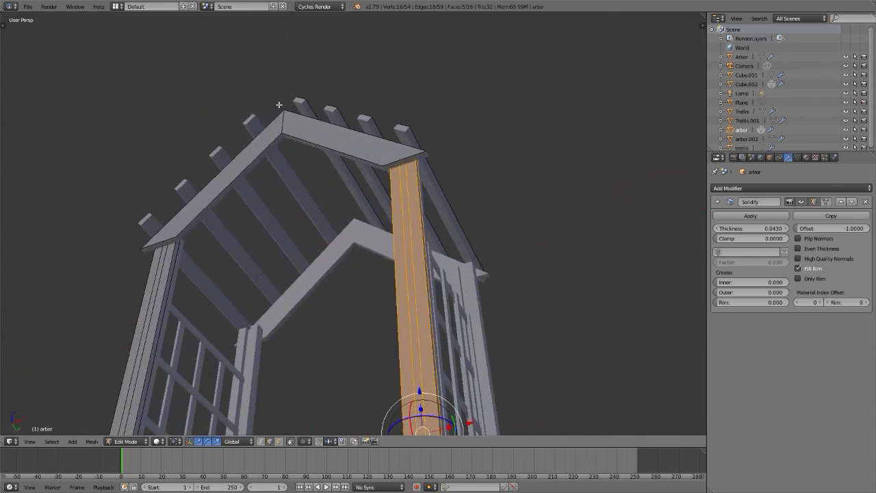
pyautogui.scroll(-3, 301, 186)
pyautogui.scroll(2, 398, 142)
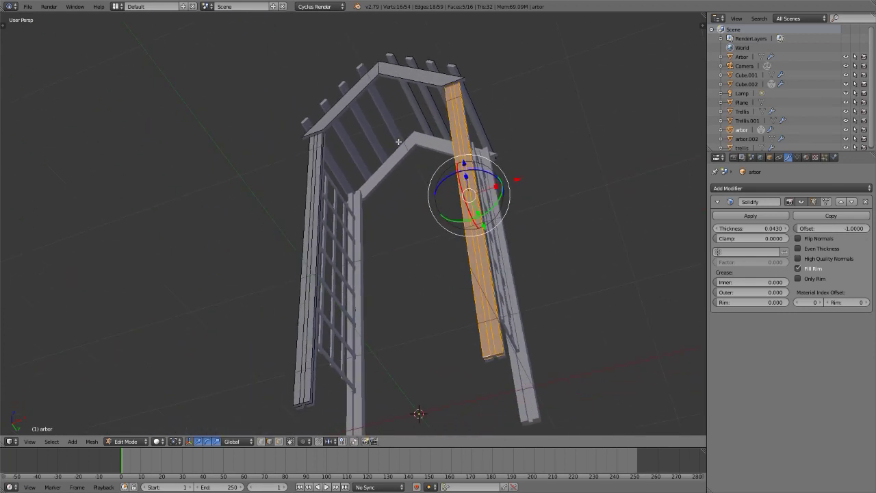
# Duplicate the selected arbor post and place the copy in the centre of the arch
pyautogui.hotkey('shift', 'd')
pyautogui.click(416, 178)
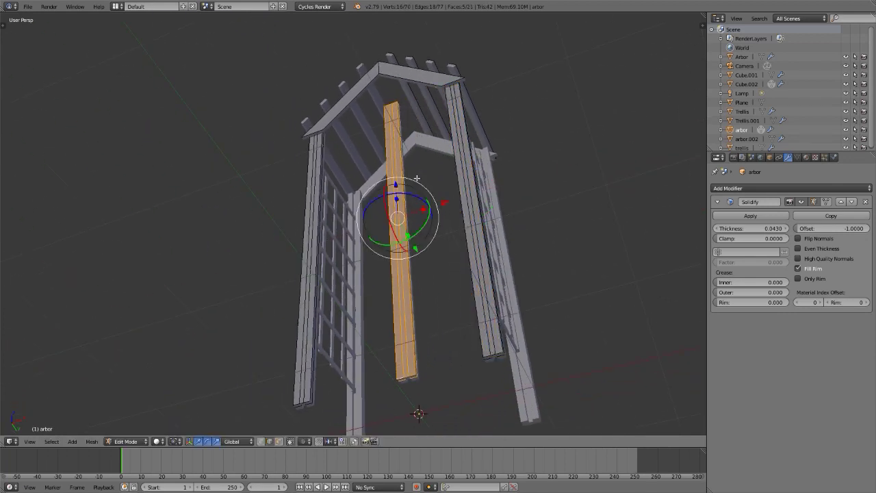
pyautogui.moveTo(417, 178); pyautogui.dragTo(411, 161, button='middle')
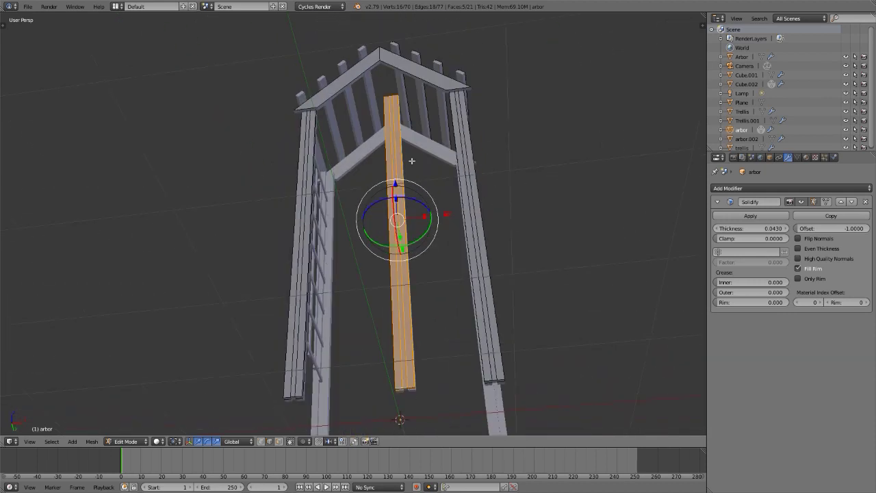
pyautogui.scroll(-3, 411, 160)
pyautogui.scroll(5, 397, 233)
pyautogui.scroll(-3, 406, 272)
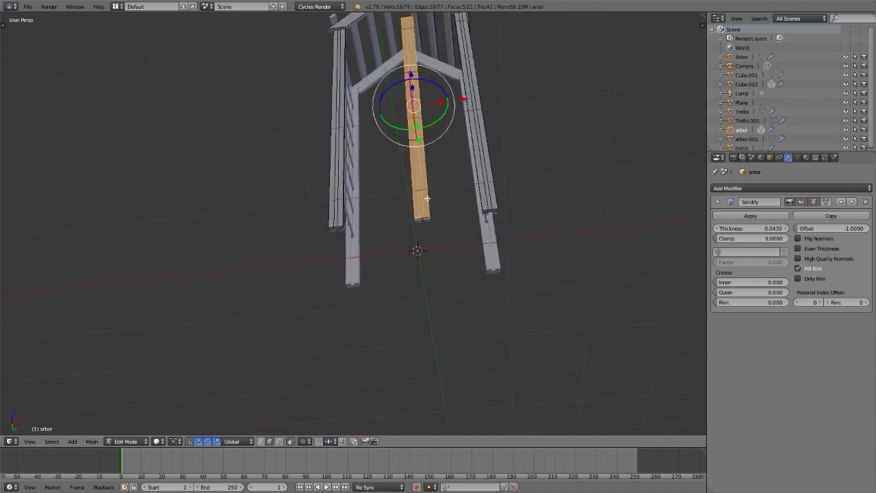
pyautogui.scroll(4, 427, 198)
pyautogui.scroll(2, 409, 273)
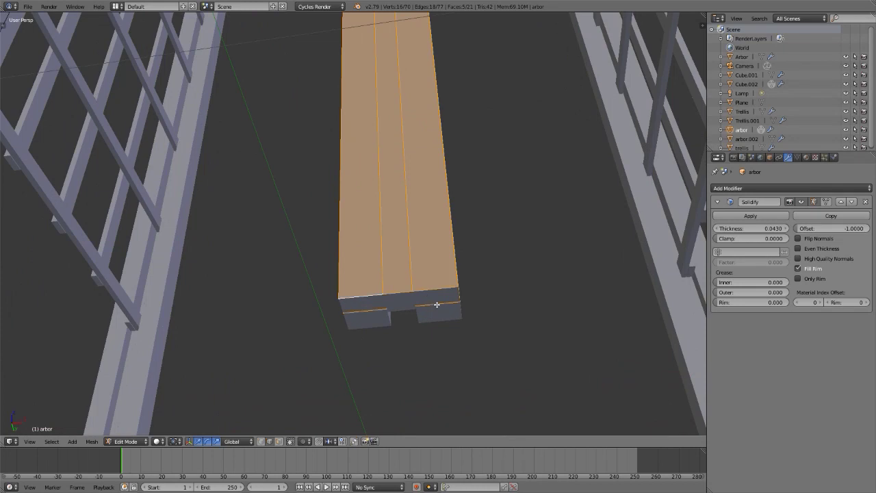
# Select the copied post's bottom edges and switch to the front view
pyautogui.keyDown('alt'); pyautogui.rightClick(436, 304); pyautogui.keyUp('alt')
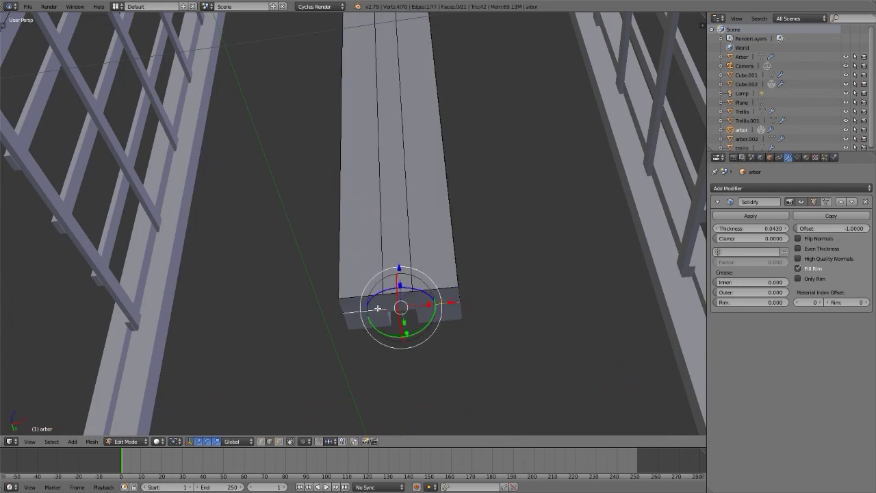
pyautogui.keyDown('alt'); pyautogui.keyDown('shift'); pyautogui.rightClick(371, 295); pyautogui.keyUp('shift'); pyautogui.keyUp('alt')
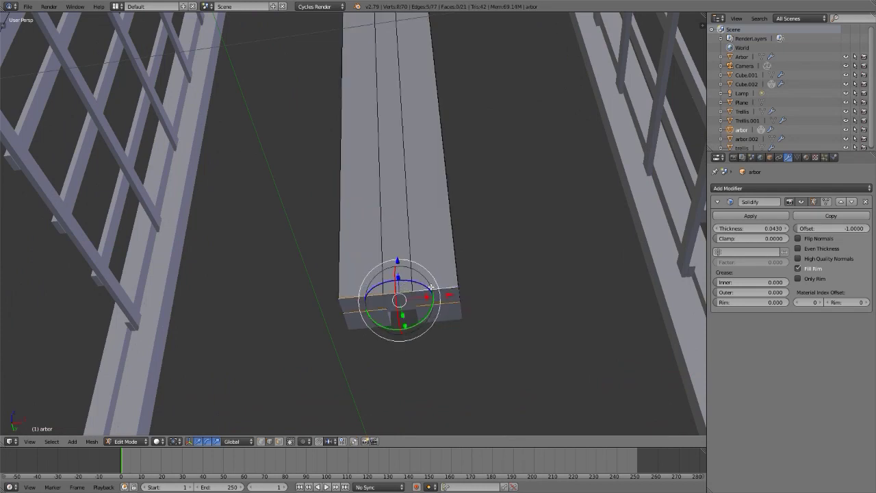
pyautogui.scroll(-4, 430, 287)
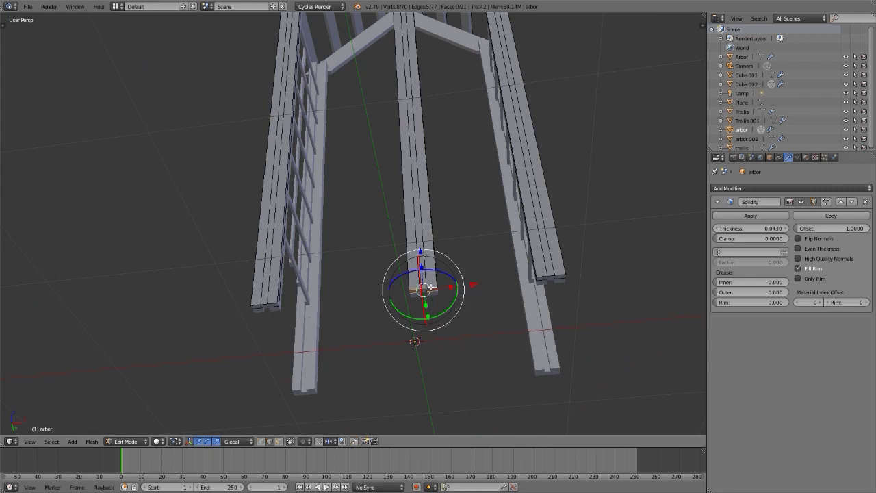
pyautogui.moveTo(377, 178); pyautogui.dragTo(388, 257, button='middle')
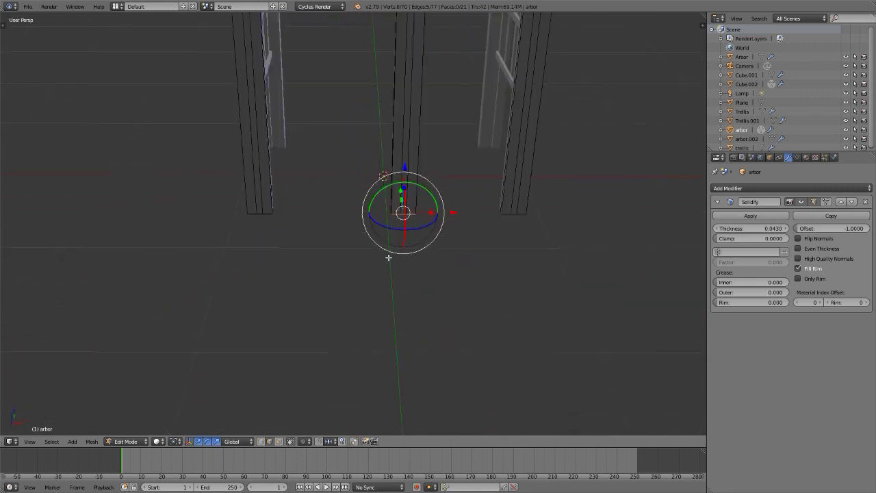
pyautogui.press('KP_1')
pyautogui.keyDown('shift'); pyautogui.moveTo(391, 164); pyautogui.dragTo(310, 326, button='middle'); pyautogui.keyUp('shift')
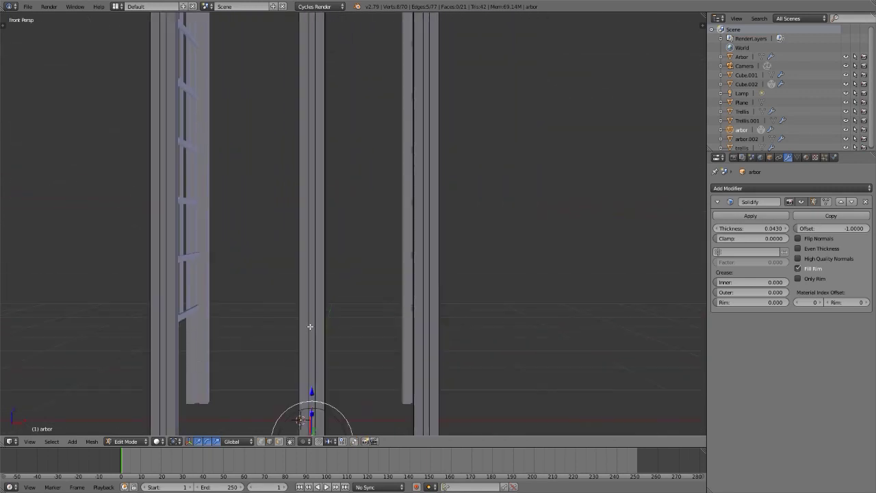
pyautogui.scroll(-5, 310, 327)
# In front ortho, raise the middle post's bottom to shorten it, then extrude it back down along Z
pyautogui.press('KP_5')
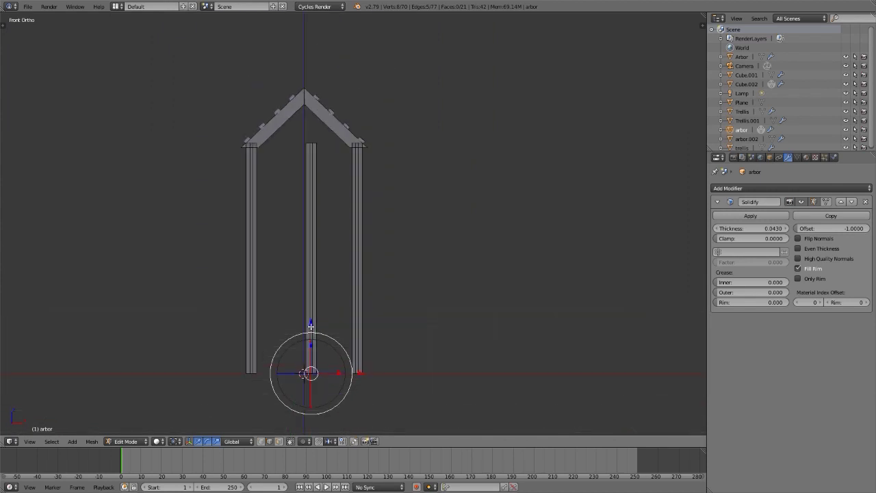
pyautogui.press('g')
pyautogui.press('z')
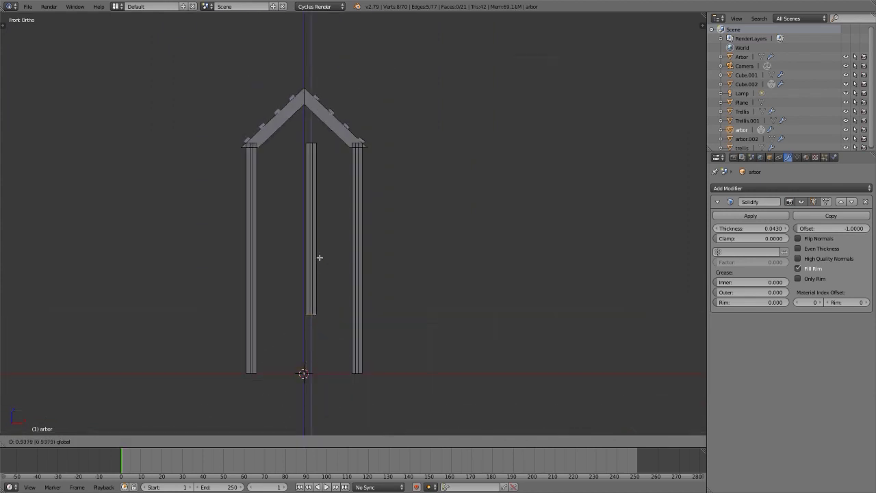
pyautogui.click(329, 115)
pyautogui.scroll(8, 312, 147)
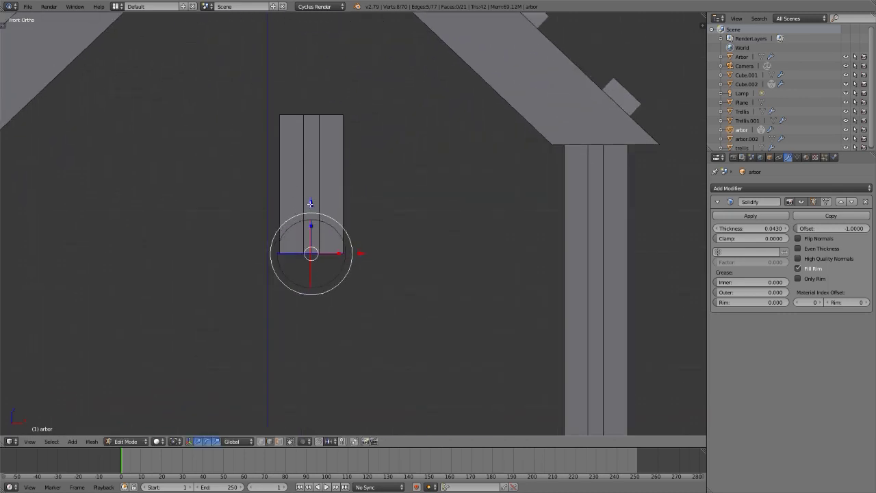
pyautogui.press('g')
pyautogui.press('z')
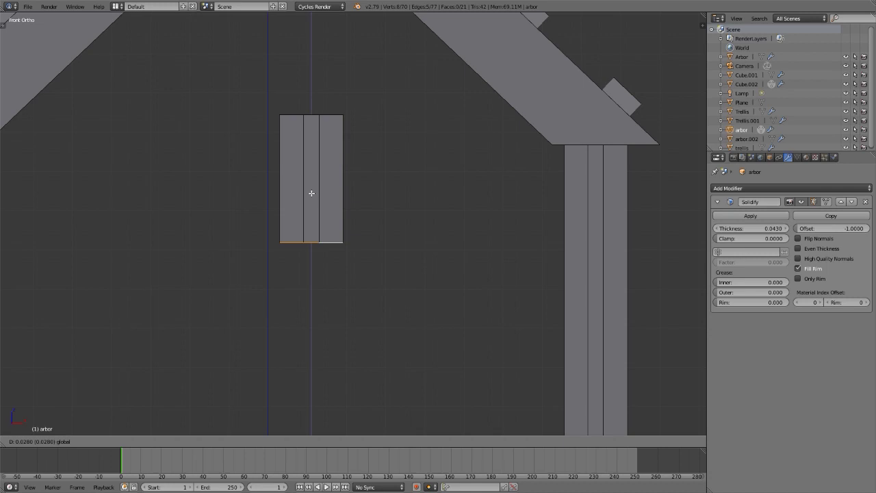
pyautogui.click(311, 193)
pyautogui.scroll(-3, 313, 84)
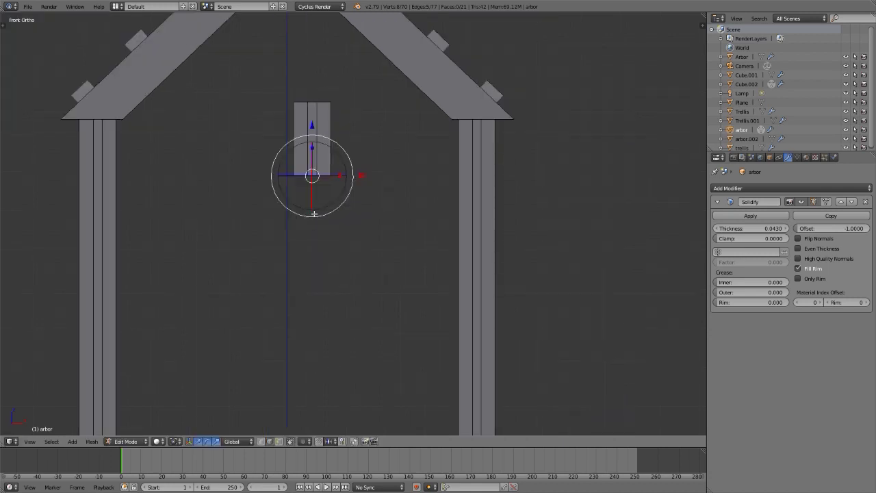
pyautogui.press('e')
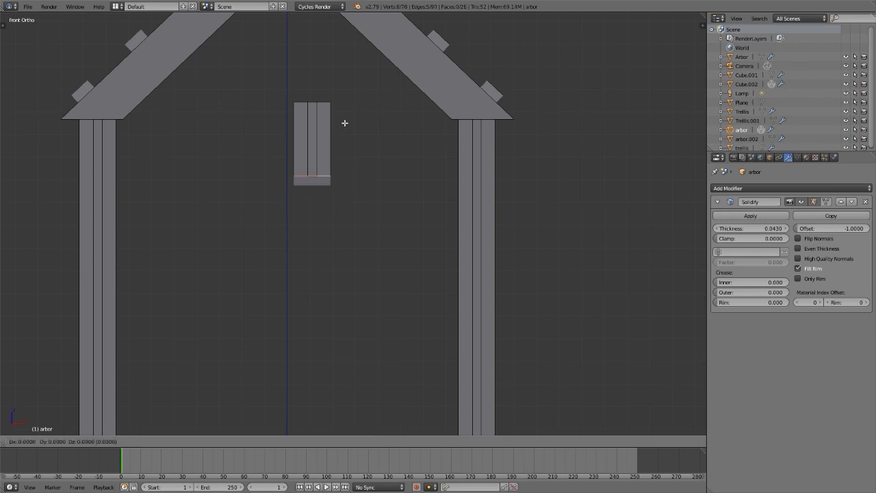
pyautogui.press('z')
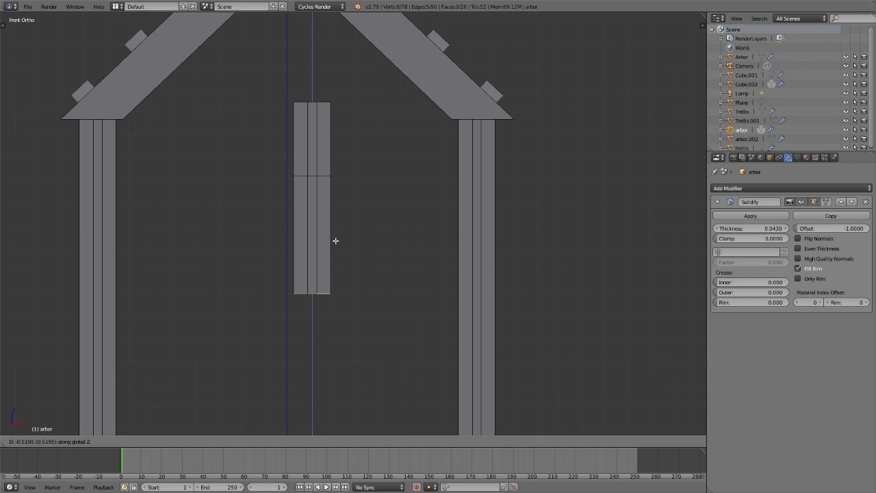
pyautogui.click(335, 240)
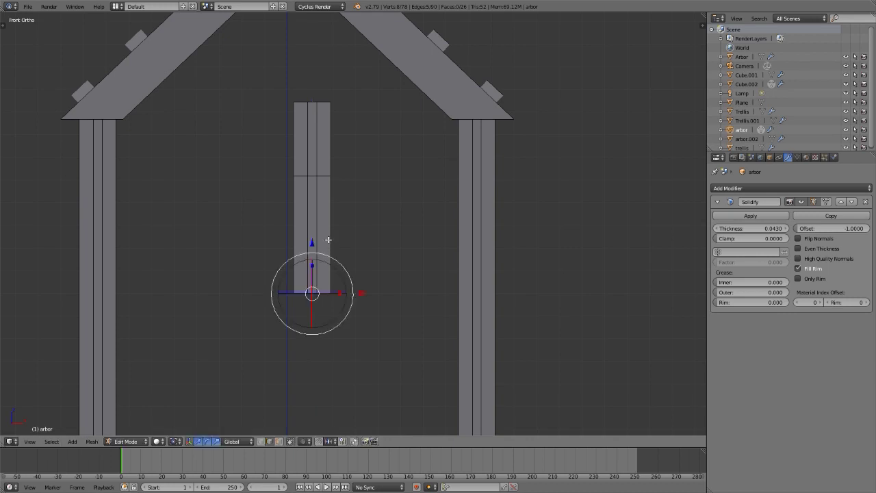
# In wireframe, circle-select the post's lower section and subdivide it
pyautogui.press('z')
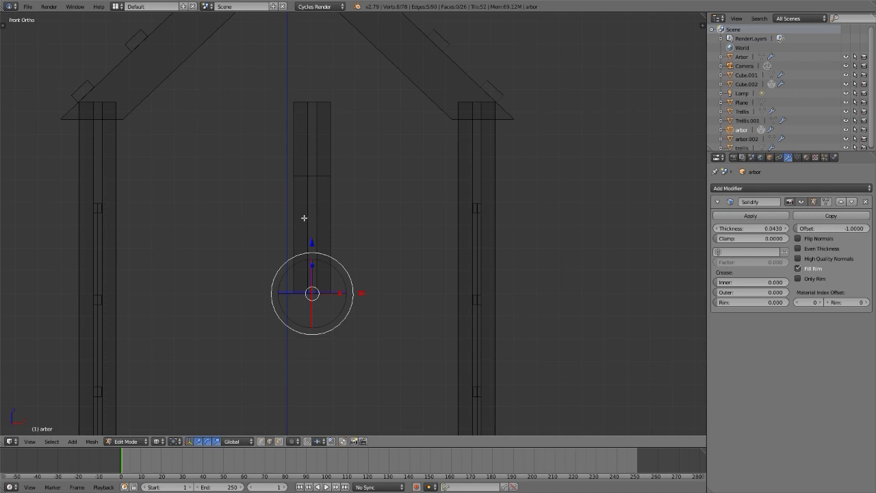
pyautogui.press('a')
pyautogui.press('c')
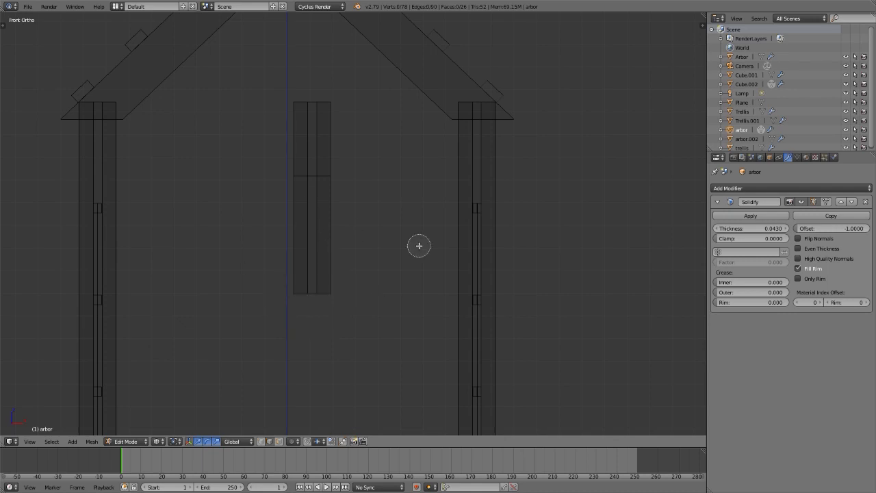
pyautogui.moveTo(358, 226); pyautogui.dragTo(256, 225)
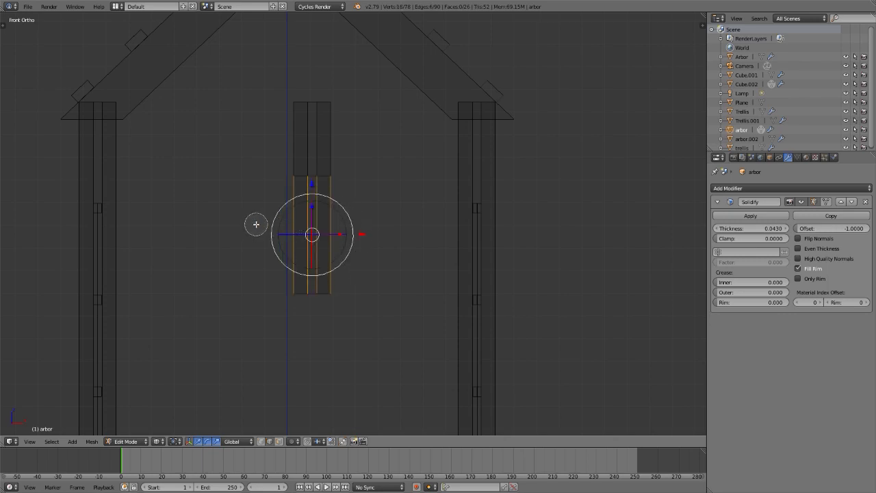
pyautogui.rightClick(191, 225)
pyautogui.press('w')
pyautogui.click(264, 199)
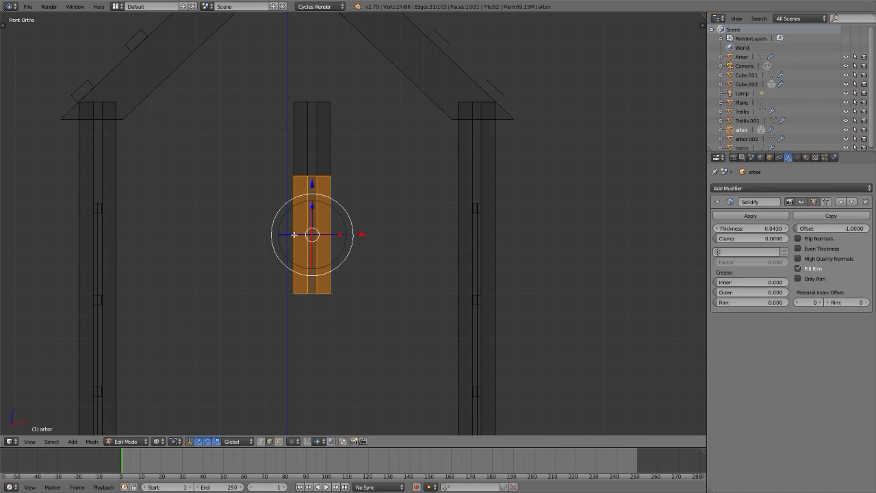
# Push one lower vertical edge of the centre post to the right in front view
pyautogui.moveTo(294, 235); pyautogui.dragTo(324, 243, button='middle')
pyautogui.scroll(5, 300, 247)
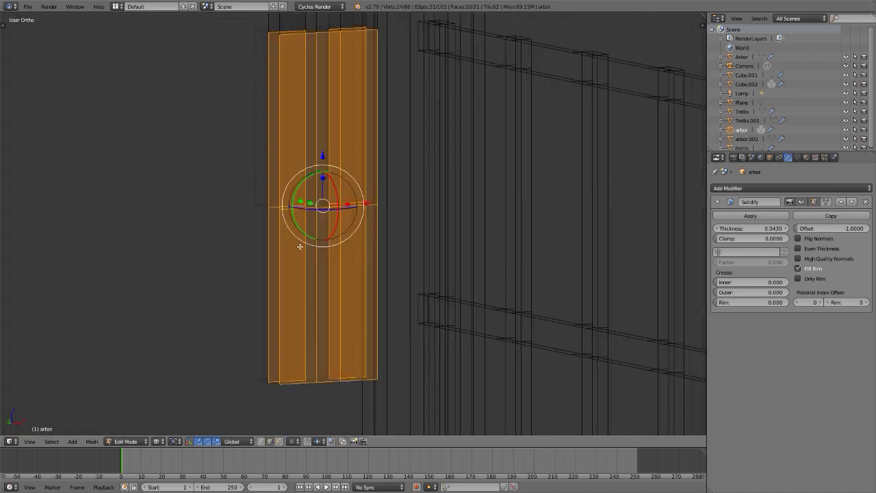
pyautogui.rightClick(275, 254)
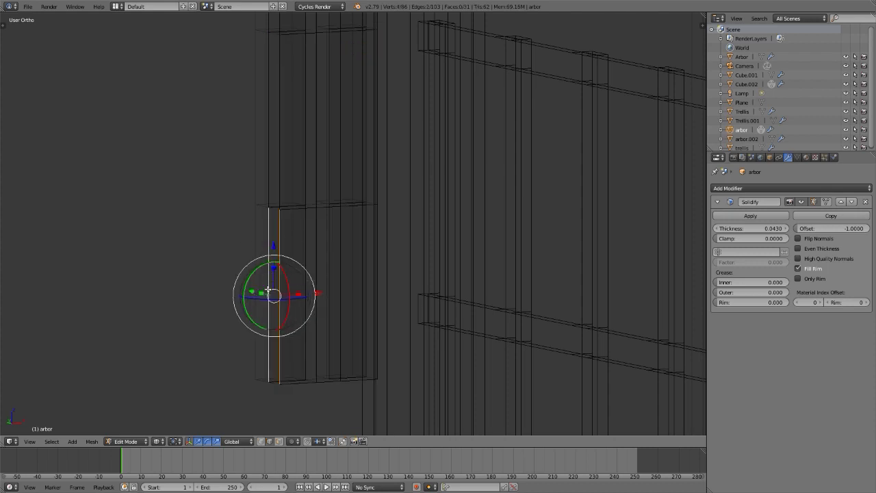
pyautogui.press('KP_1')
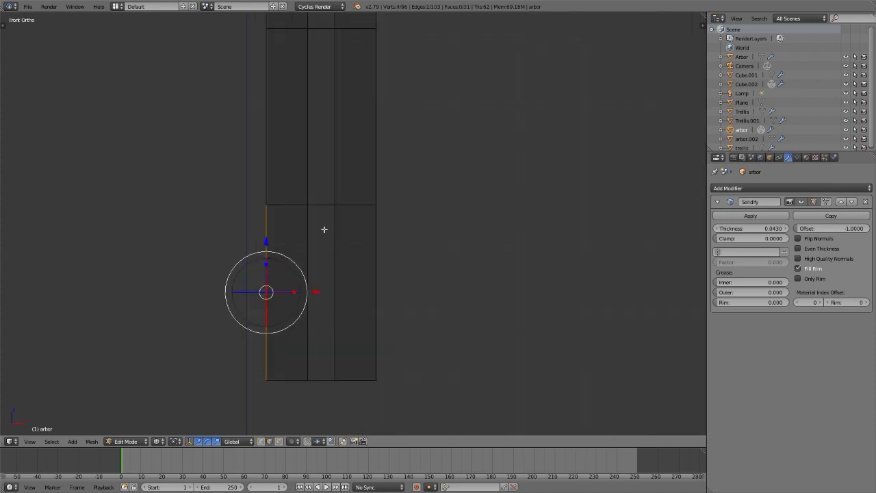
pyautogui.scroll(-3, 324, 198)
pyautogui.scroll(4, 330, 213)
pyautogui.scroll(-3, 349, 236)
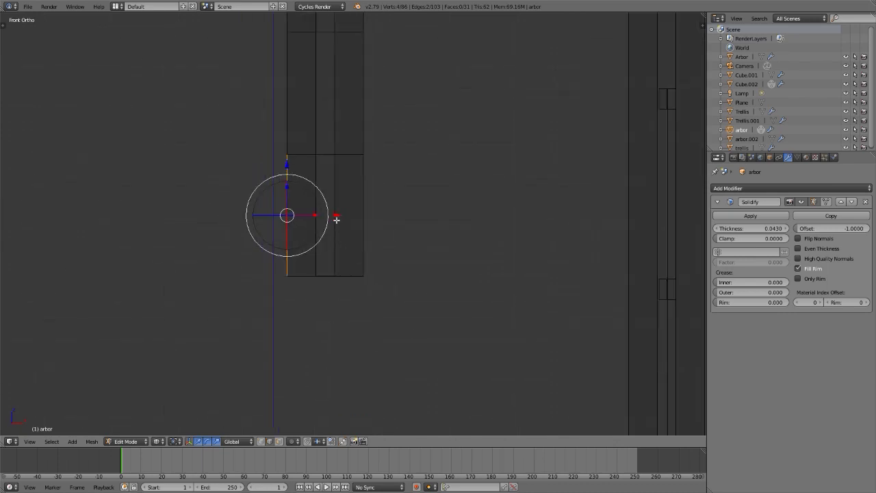
pyautogui.moveTo(338, 214); pyautogui.dragTo(366, 215)
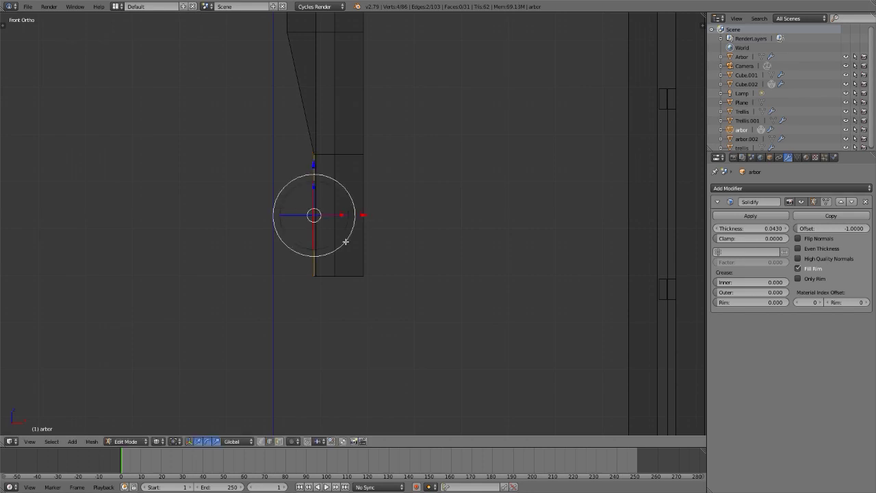
# Circle-select the centre post's upper faces
pyautogui.scroll(-5, 286, 318)
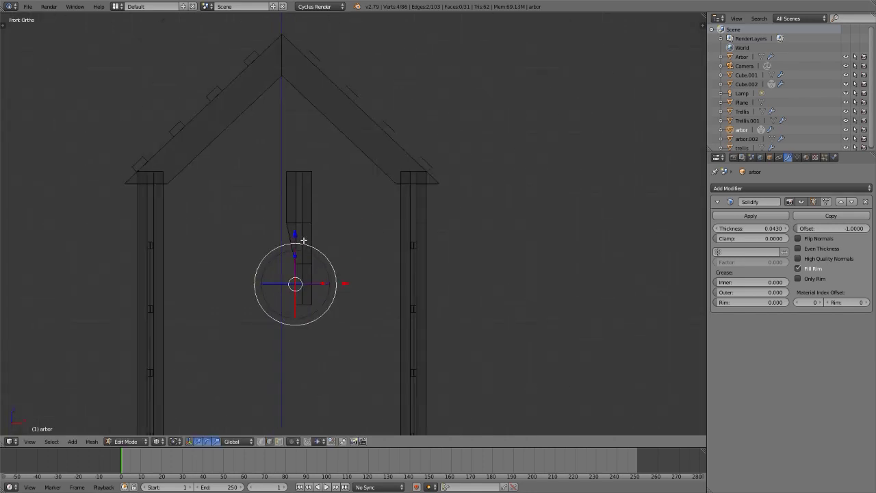
pyautogui.scroll(3, 305, 237)
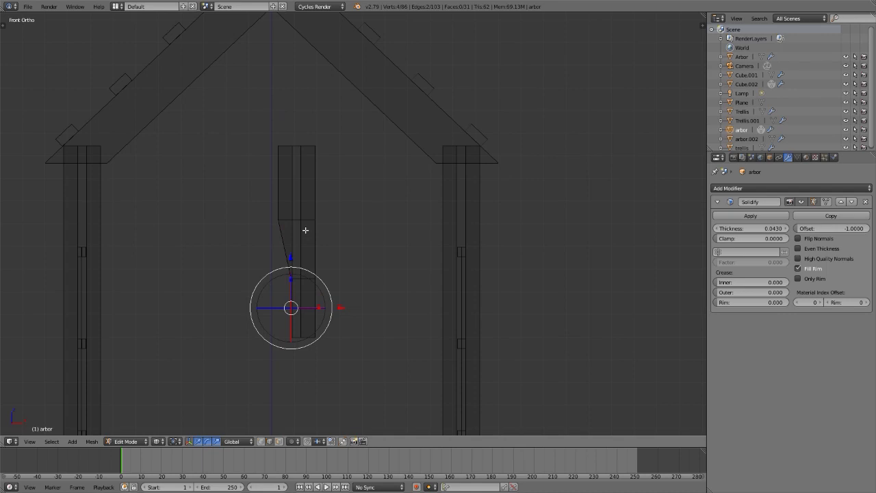
pyautogui.press('c')
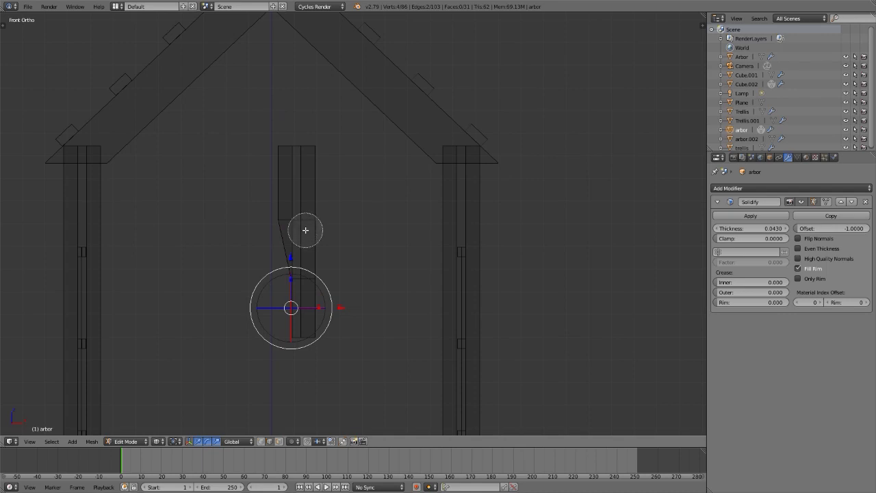
pyautogui.moveTo(303, 231)
pyautogui.mouseDown()
pyautogui.moveTo(294, 148)
pyautogui.moveTo(277, 130)
pyautogui.moveTo(321, 235)
pyautogui.moveTo(303, 262)
pyautogui.moveTo(348, 296)
pyautogui.moveTo(310, 314)
pyautogui.mouseUp()
pyautogui.rightClick(308, 308)
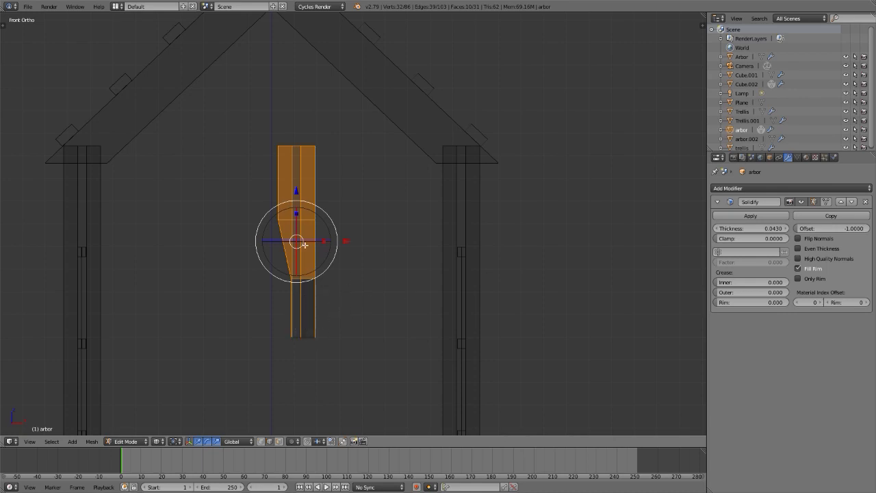
# Select the whole post, move it right, rotate it -6.69 degrees and lift it slightly
pyautogui.hotkey('ctrl', 'Tab')
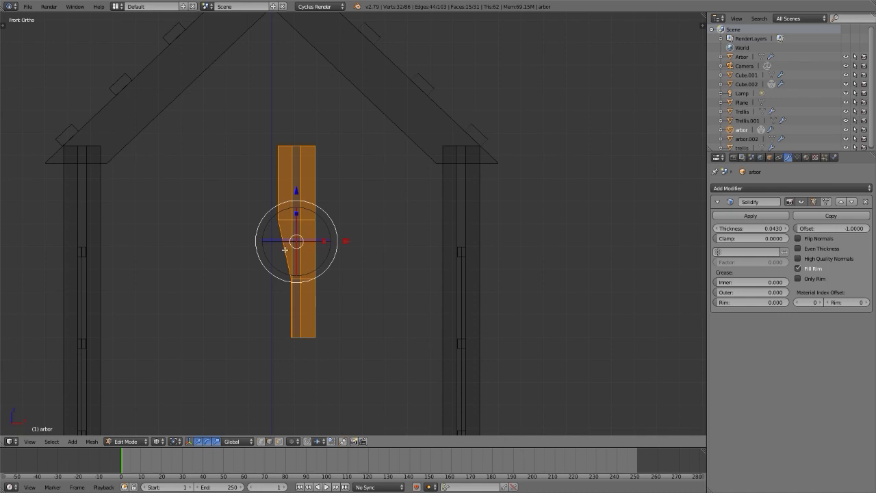
pyautogui.press('g')
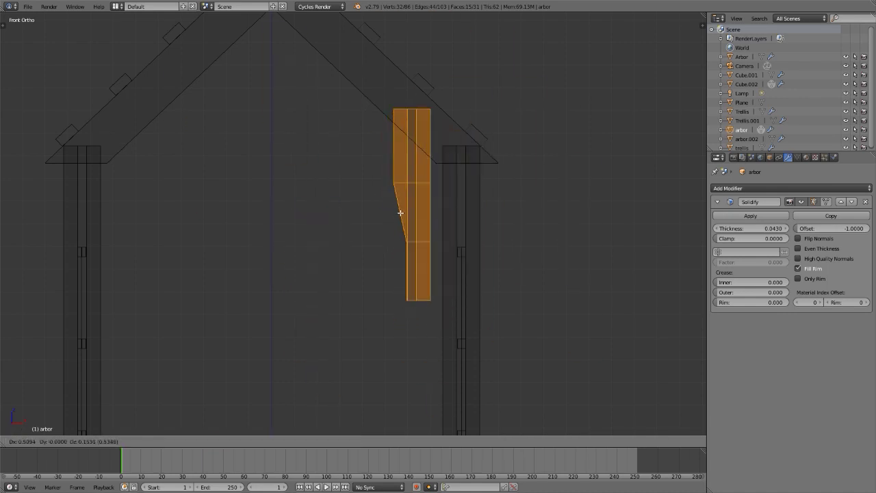
pyautogui.click(400, 209)
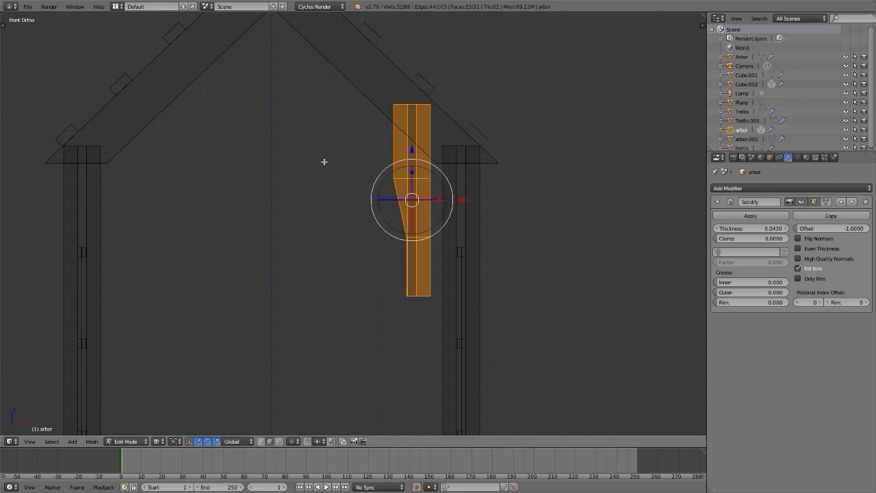
pyautogui.press('r')
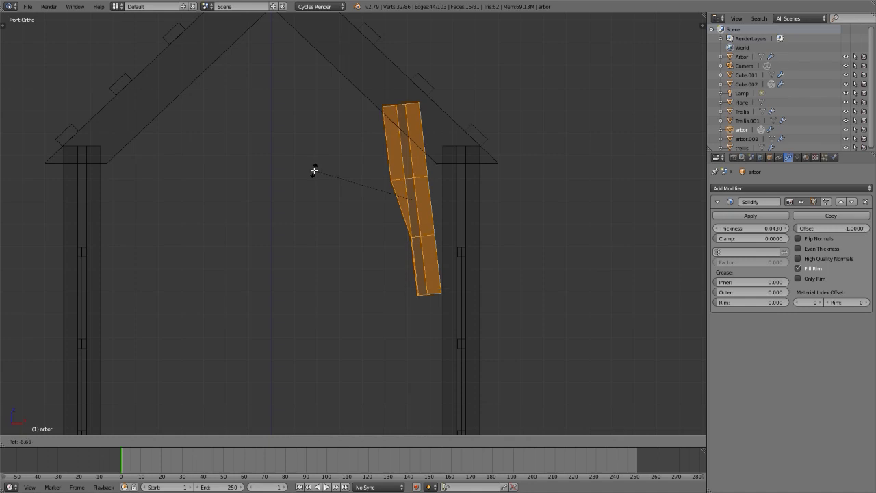
pyautogui.click(314, 171)
pyautogui.press('g')
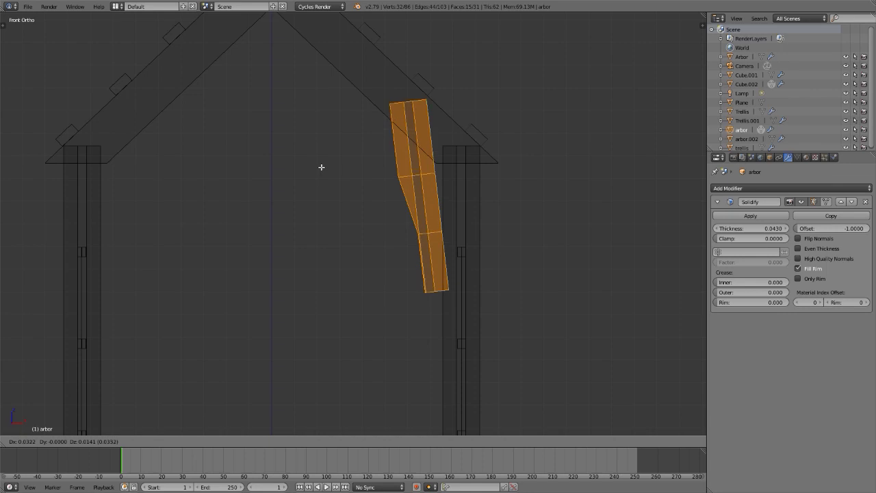
pyautogui.click(322, 167)
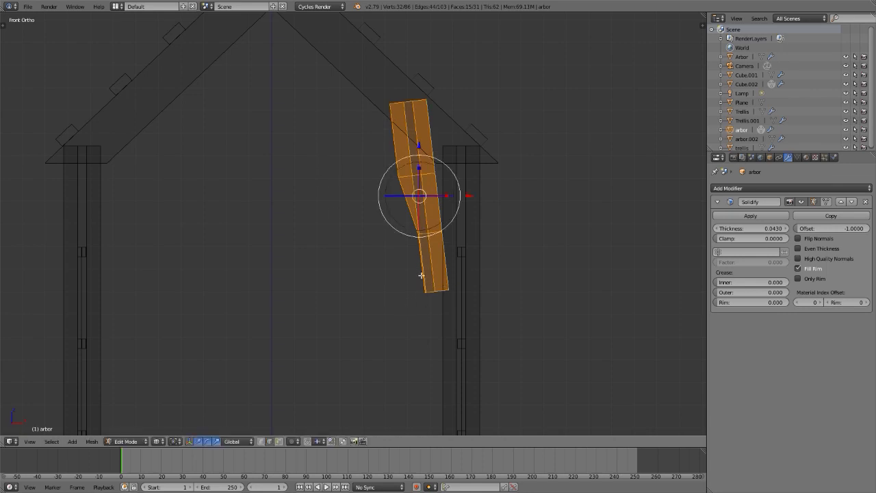
# Nudge the tilted post, then raise it 0.05 along Z so its top meets the roof
pyautogui.scroll(6, 422, 277)
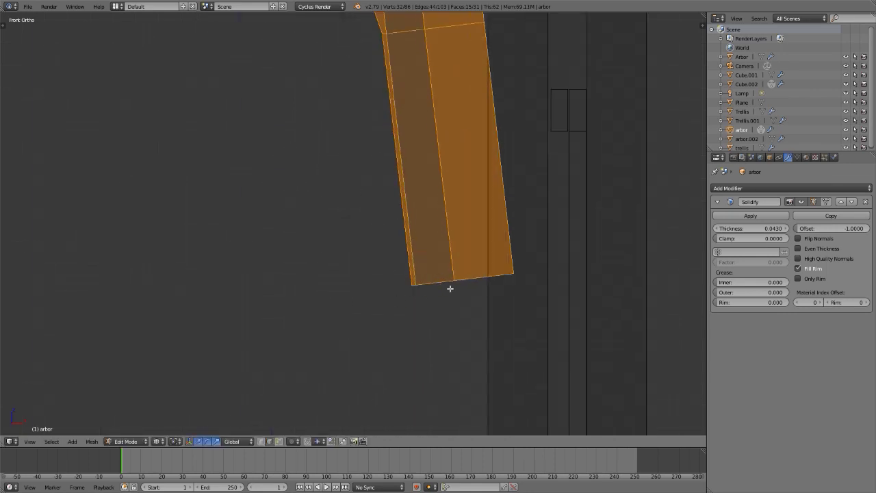
pyautogui.scroll(-2, 347, 283)
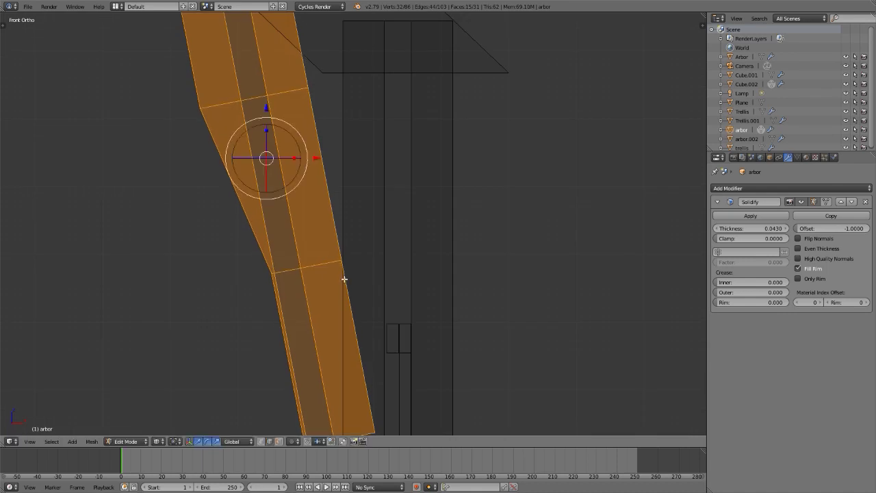
pyautogui.scroll(4, 341, 253)
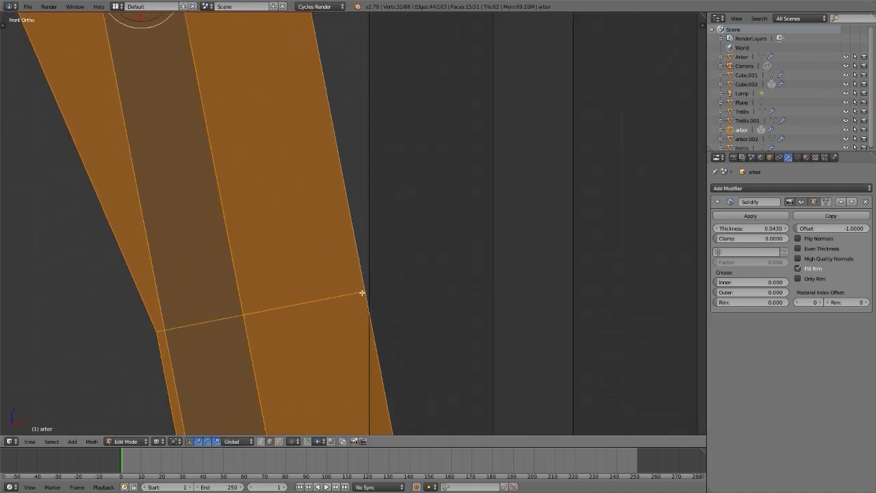
pyautogui.press('g')
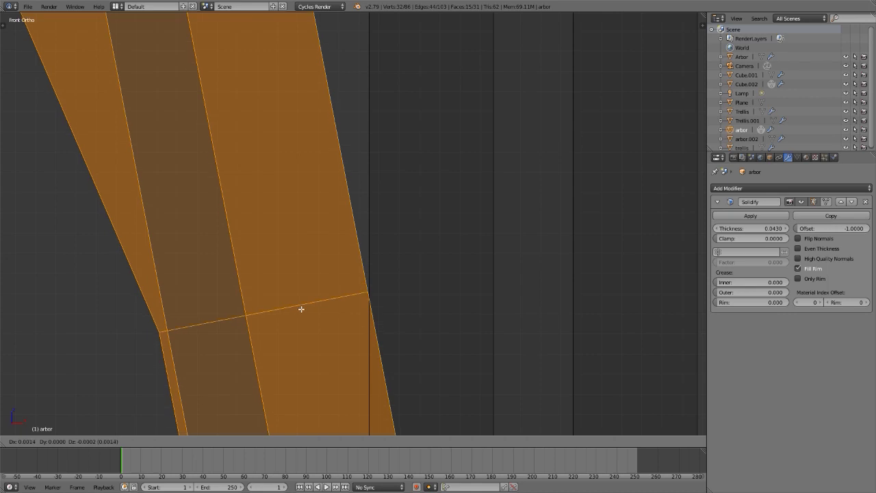
pyautogui.click(303, 308)
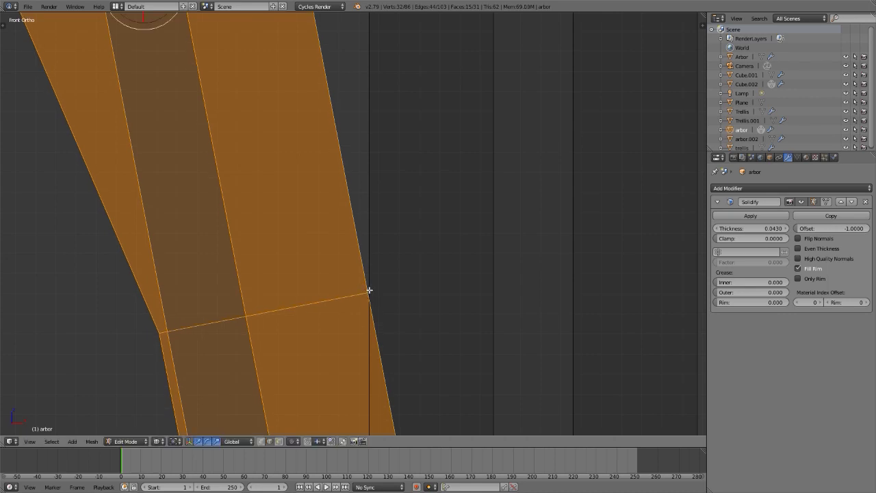
pyautogui.scroll(-8, 370, 291)
pyautogui.scroll(8, 359, 186)
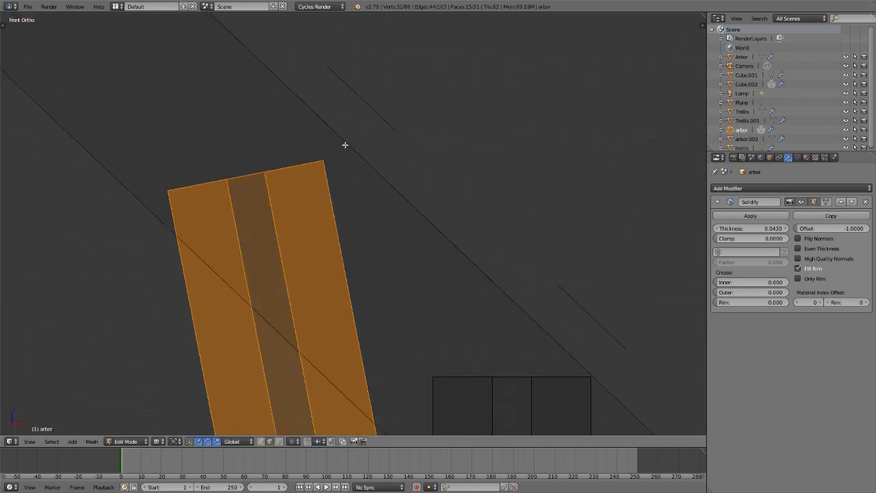
pyautogui.press('g')
pyautogui.press('z')
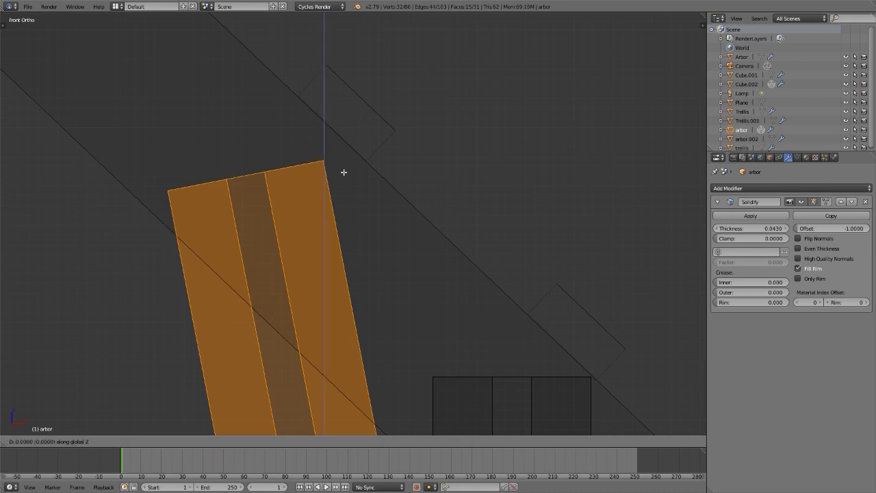
pyautogui.click(344, 139)
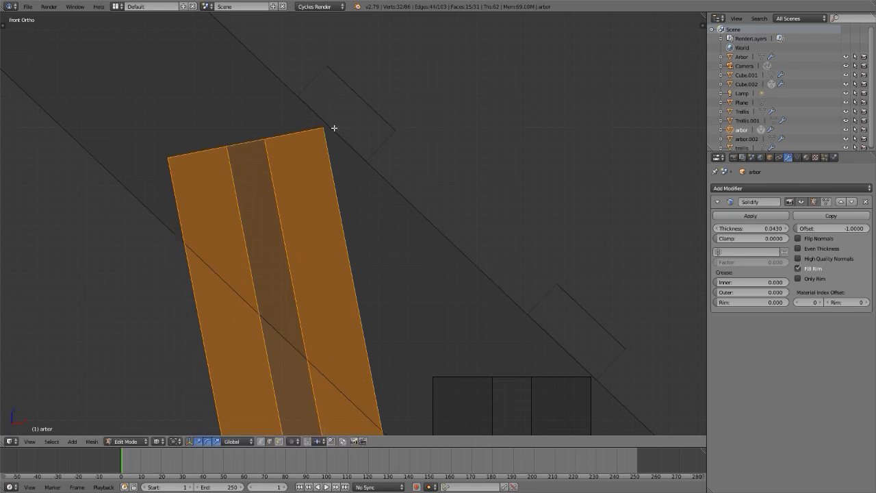
pyautogui.scroll(-6, 324, 187)
pyautogui.scroll(5, 336, 272)
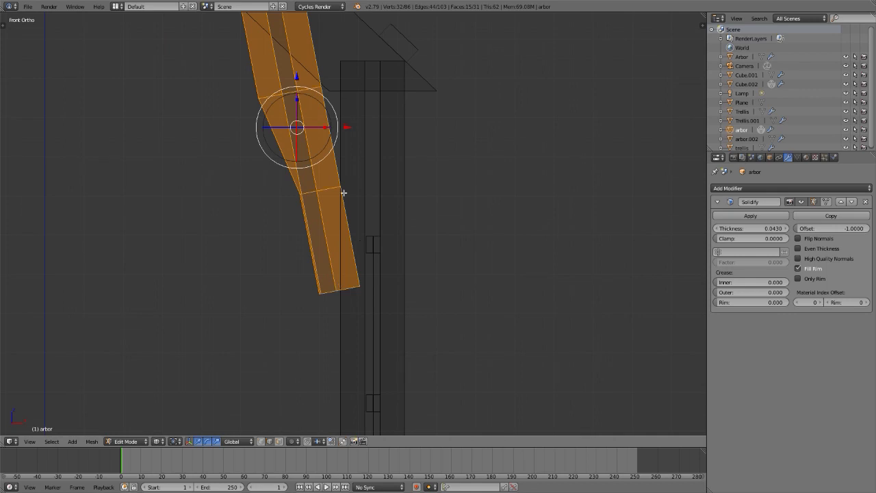
pyautogui.hotkey('ctrl', 'Tab')
# In vertex mode, slide the post's lower-right corner vertex along its bottom edge to line up with the side post
pyautogui.click(347, 194)
pyautogui.scroll(4, 364, 295)
pyautogui.press('a')
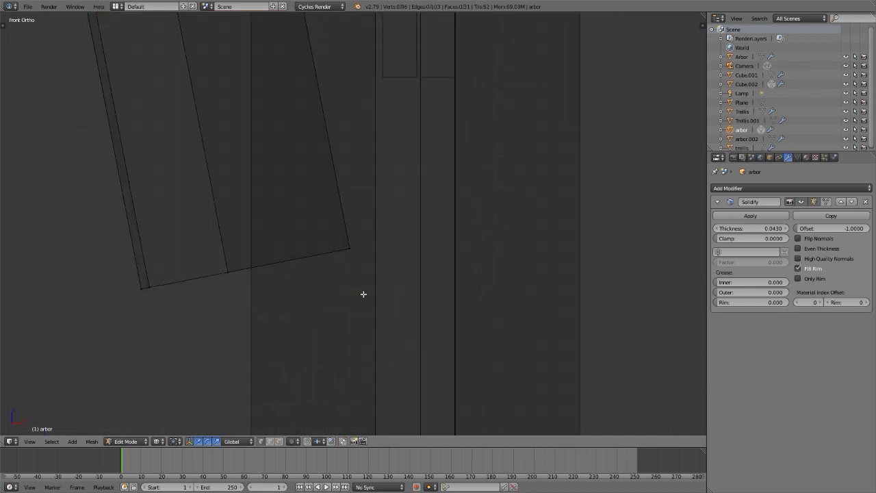
pyautogui.press('c')
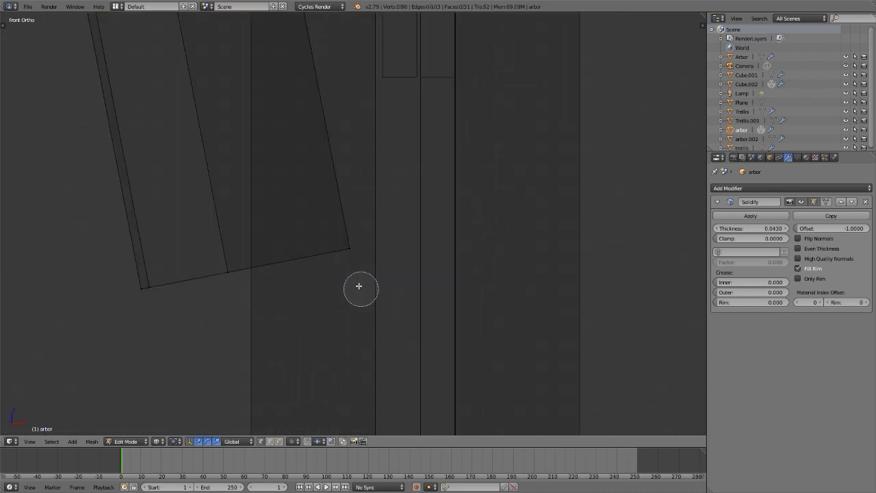
pyautogui.click(349, 241)
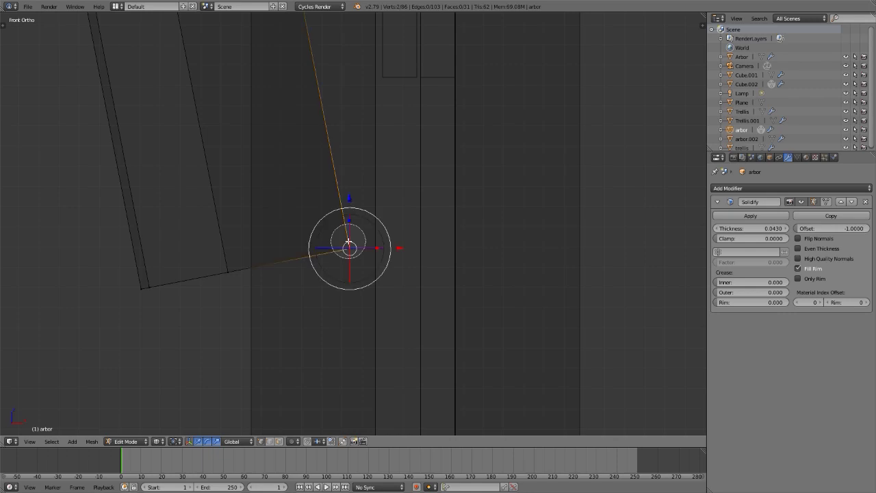
pyautogui.rightClick(340, 248)
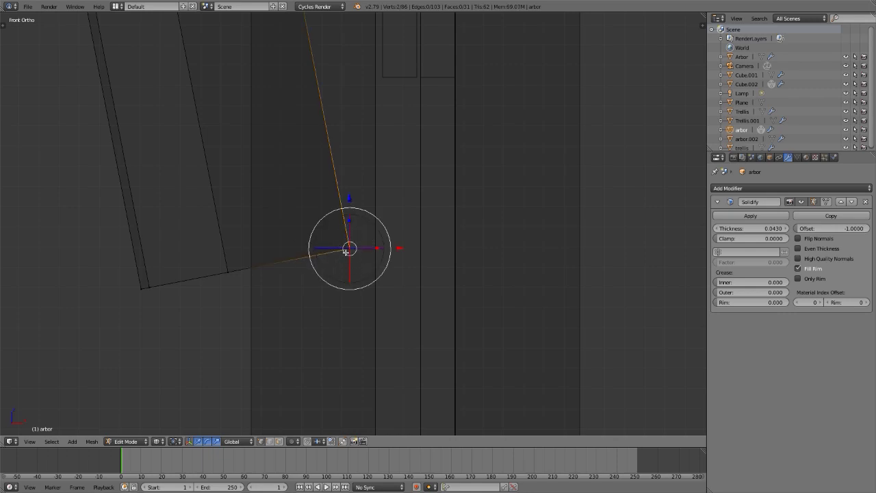
pyautogui.hotkey('shift', 'v')
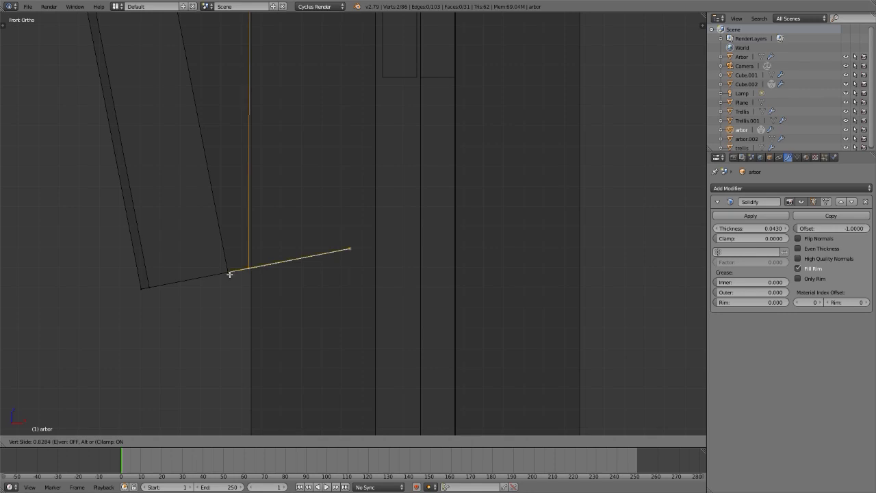
pyautogui.click(230, 273)
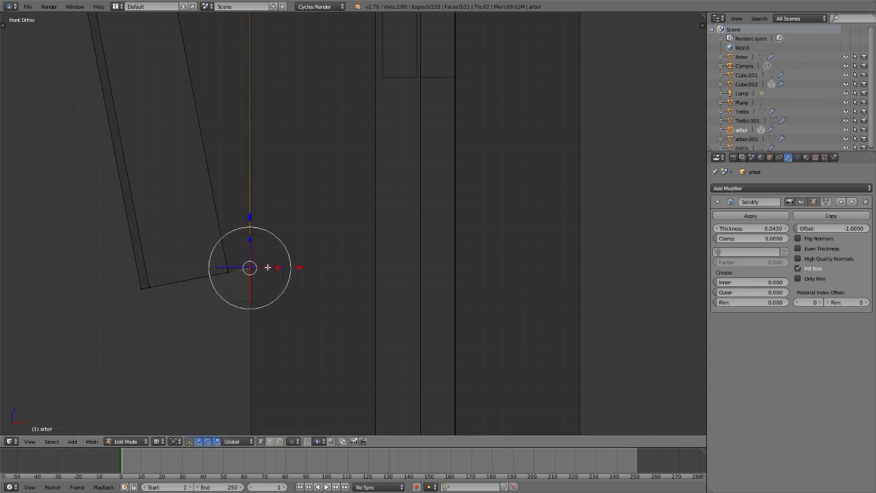
pyautogui.scroll(-6, 271, 274)
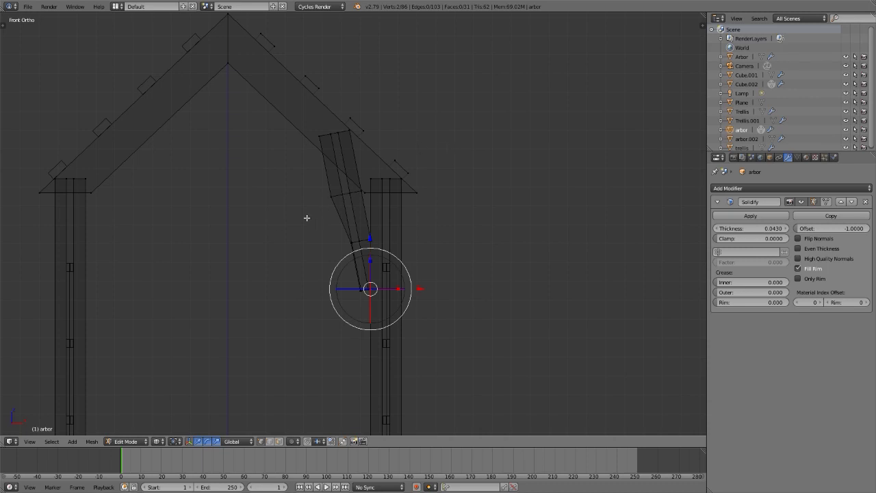
# Circle-select a few vertices of the right brace and grow the selection to the whole linked brace
pyautogui.press('c')
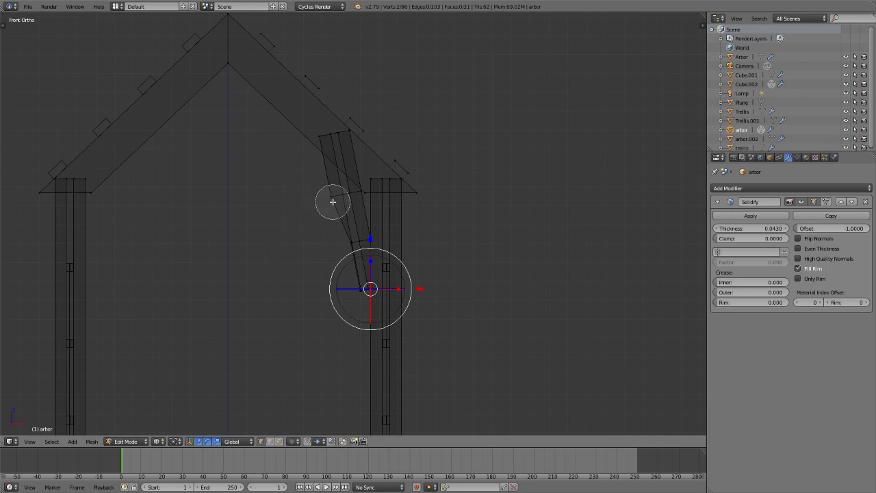
pyautogui.moveTo(340, 201); pyautogui.dragTo(319, 205)
pyautogui.rightClick(320, 204)
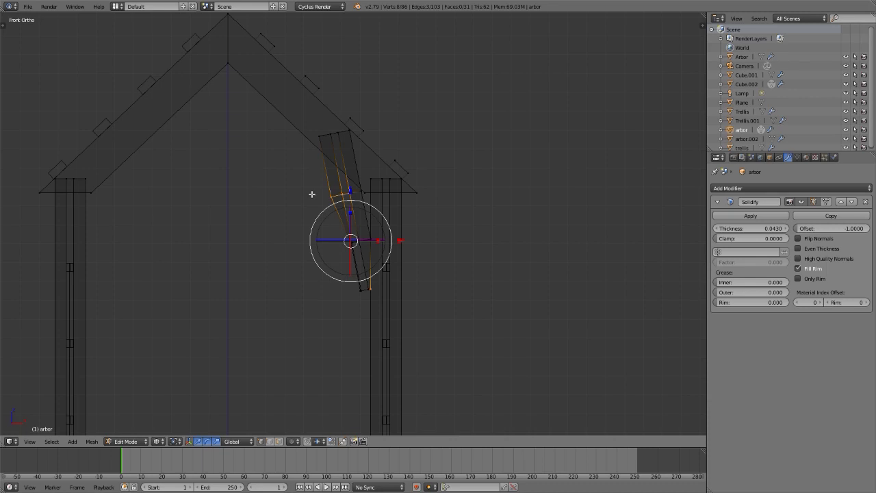
pyautogui.hotkey('ctrl', 'l')
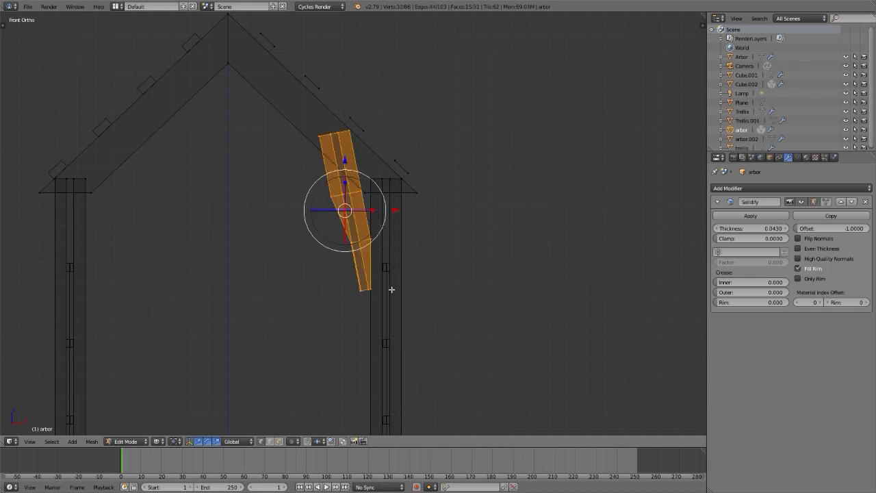
pyautogui.scroll(-1, 640, 267)
pyautogui.scroll(-4, 640, 267)
pyautogui.scroll(-3, 463, 114)
pyautogui.scroll(11, 445, 335)
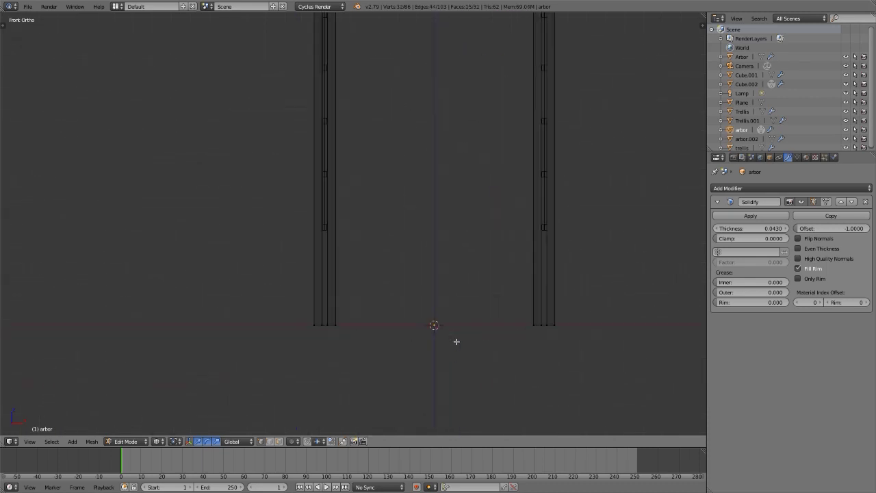
pyautogui.scroll(2, 414, 311)
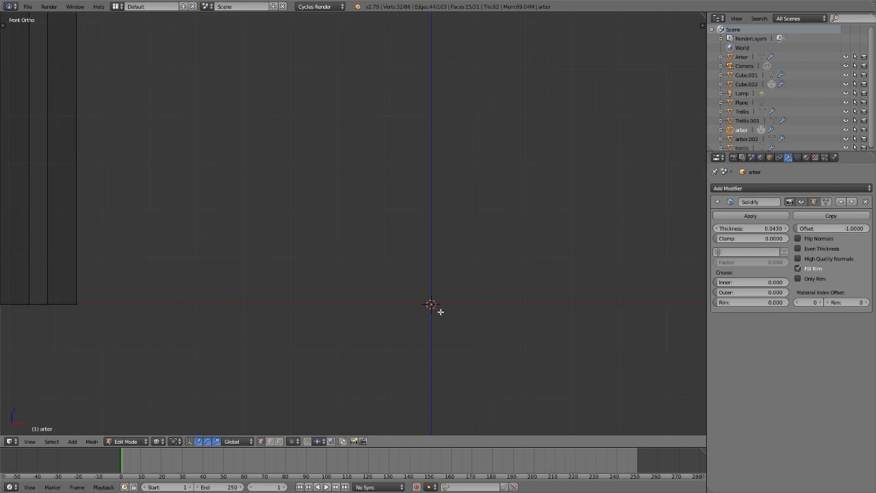
pyautogui.scroll(-6, 407, 320)
pyautogui.scroll(-6, 404, 324)
pyautogui.scroll(5, 426, 112)
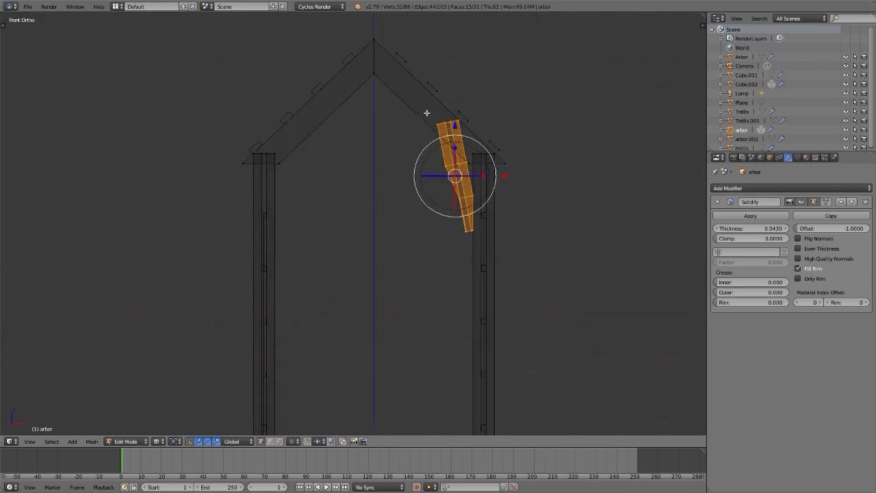
# Symmetrize the mesh with direction +X to -X, copying the right brace onto the left
pyautogui.click(91, 441)
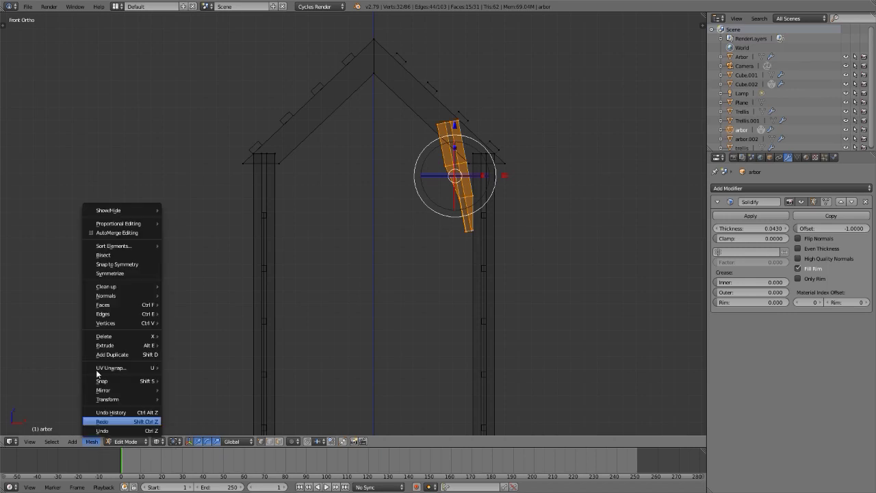
pyautogui.click(114, 273)
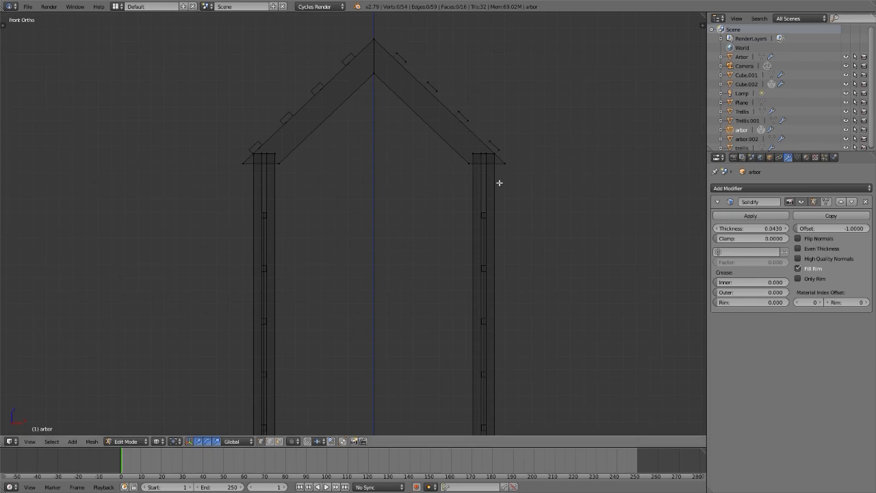
pyautogui.press('t')
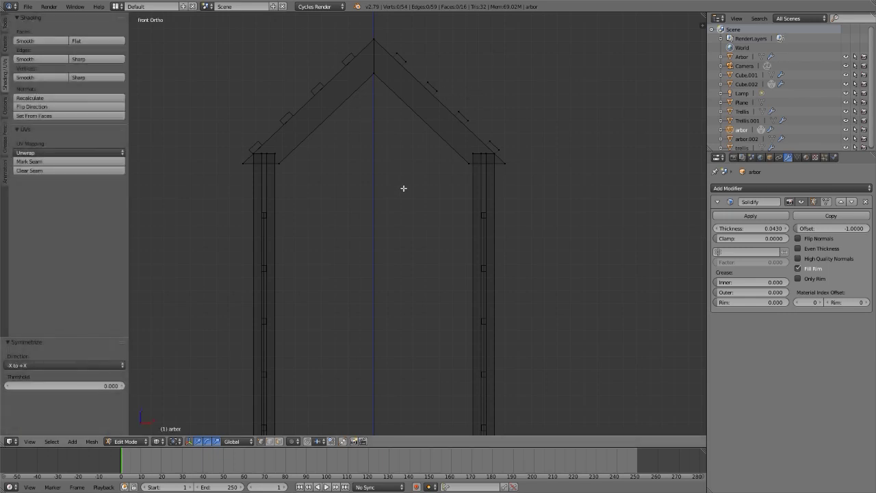
pyautogui.click(40, 365)
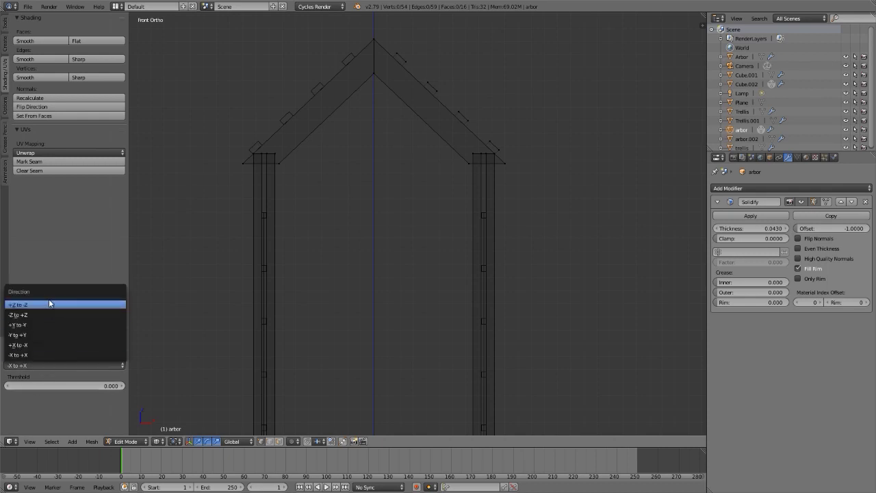
pyautogui.click(45, 343)
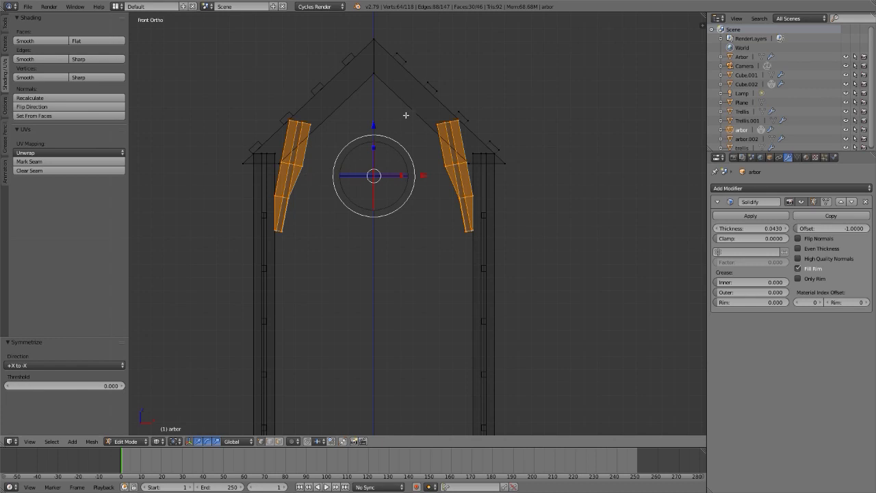
pyautogui.scroll(-5, 373, 96)
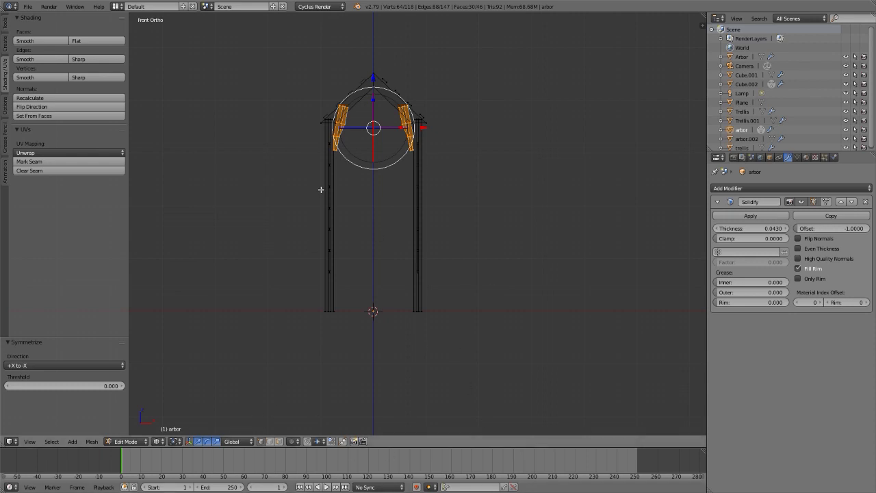
pyautogui.scroll(6, 373, 89)
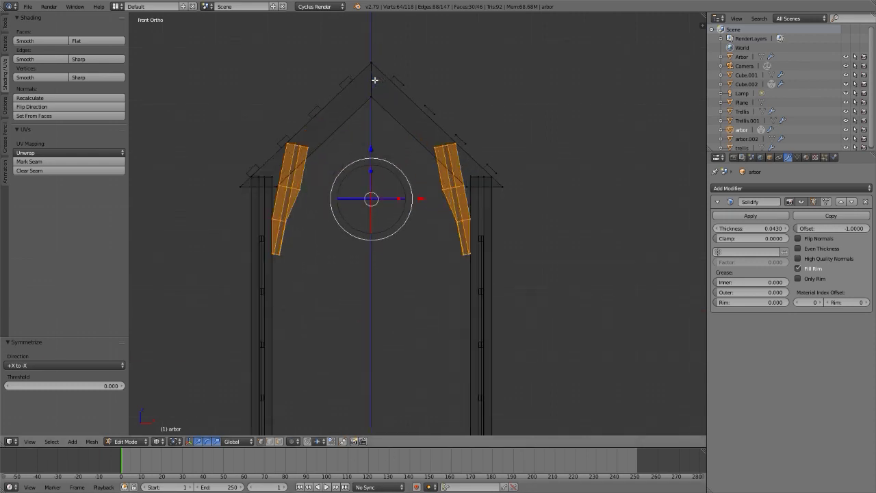
# Hide the tool shelf, return to Object Mode in solid perspective, and view the whole arbor
pyautogui.press('t')
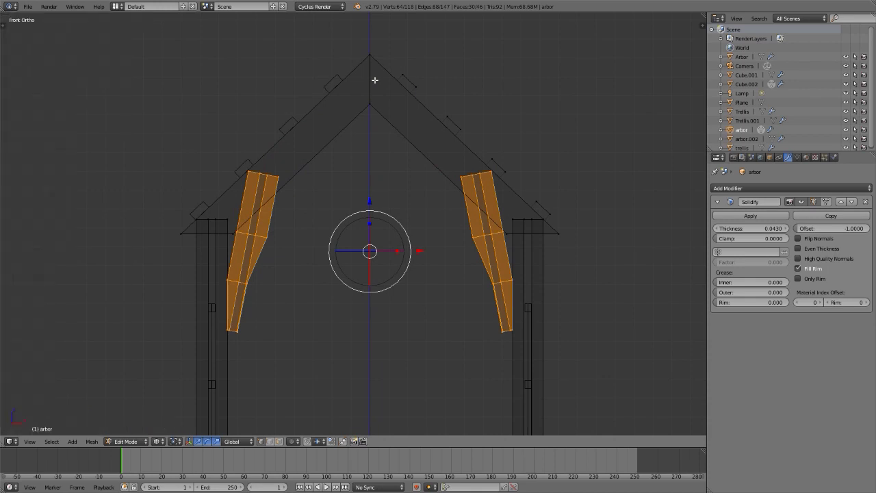
pyautogui.press('z')
pyautogui.press('KP_5')
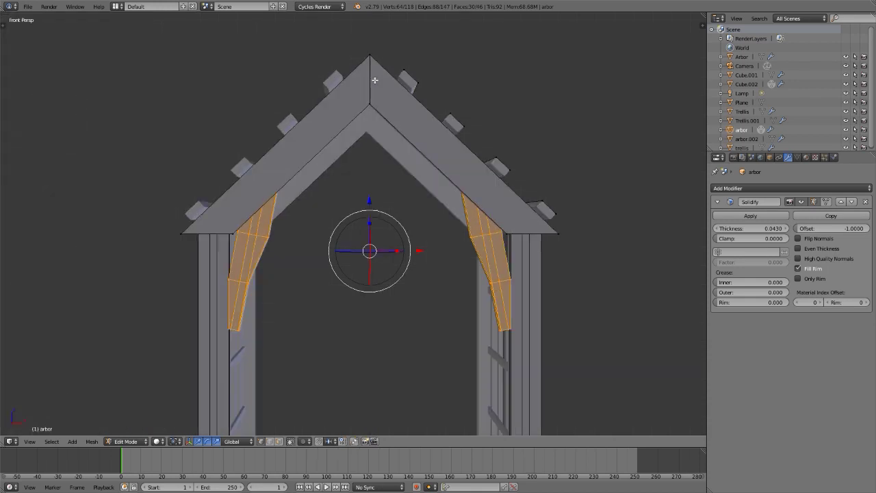
pyautogui.press('Tab')
pyautogui.scroll(-5, 375, 79)
pyautogui.moveTo(374, 79); pyautogui.dragTo(323, 89, button='middle')
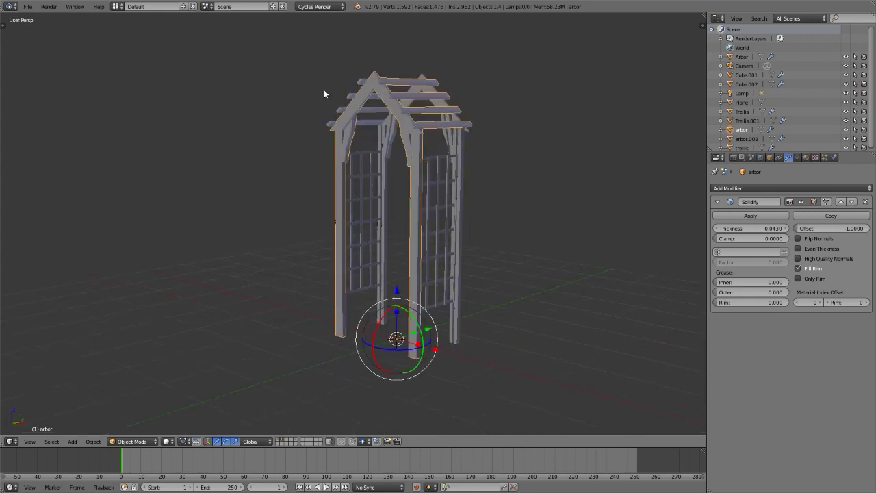
# Unhide the ground plane and lamp, switch to Rendered shading, and compare with the reference photo
pyautogui.press('`')
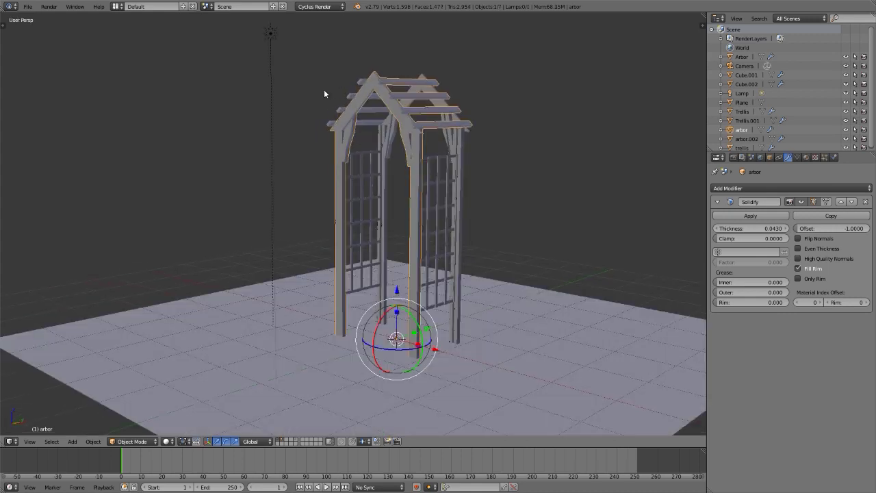
pyautogui.hotkey('shift', 'z')
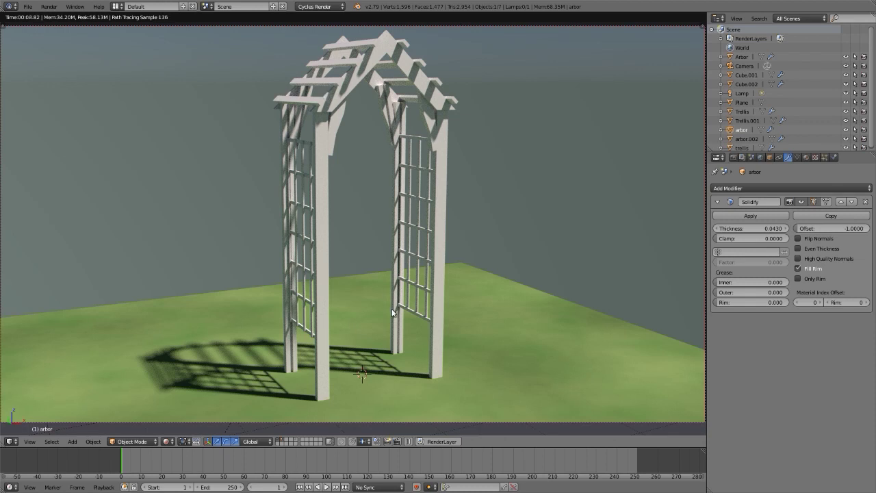
pyautogui.hotkey('alt', 'Tab')
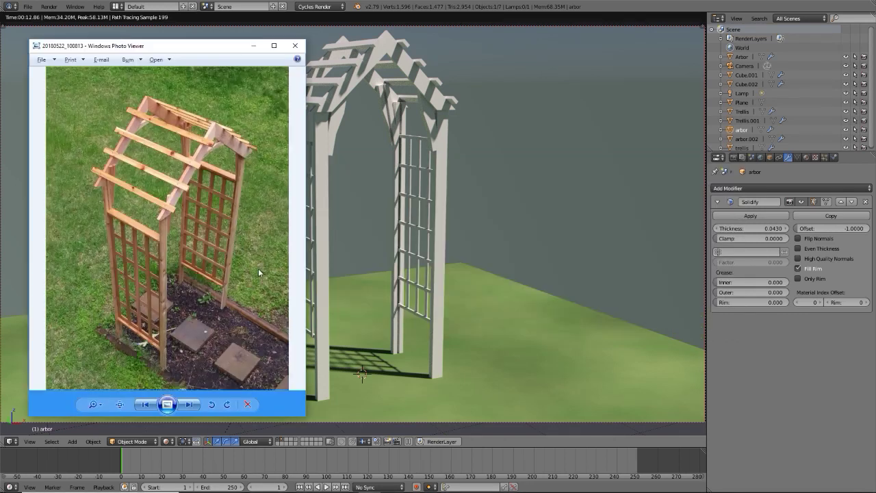
pyautogui.scroll(5, 219, 144)
pyautogui.hotkey('alt', 'Tab')
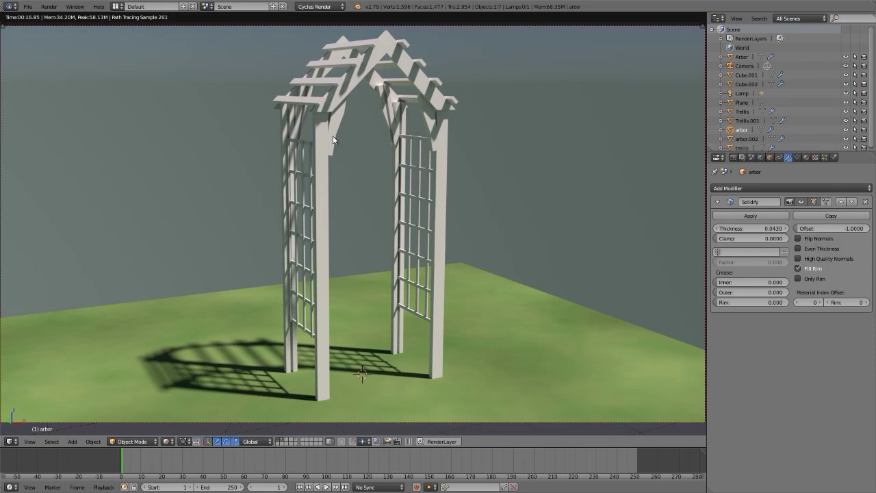
# Hide the ground plane and lamp, leave camera view, switch to Solid shading, enter Edit Mode
pyautogui.press('2')
pyautogui.press('KP_0')
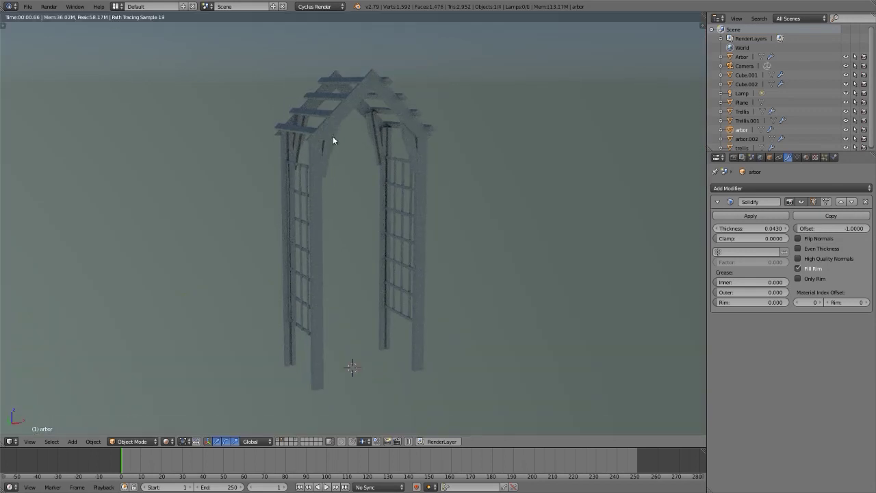
pyautogui.hotkey('shift', 'z')
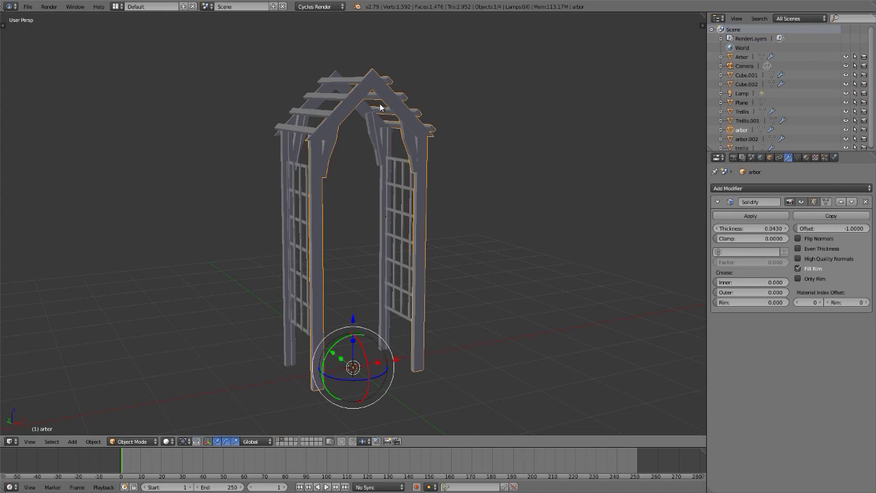
pyautogui.press('Tab')
pyautogui.press('KP_Decimal')
# Select the vertex at the roof's inner peak and start extruding a new vertex from it
pyautogui.moveTo(379, 93); pyautogui.dragTo(329, 74, button='middle')
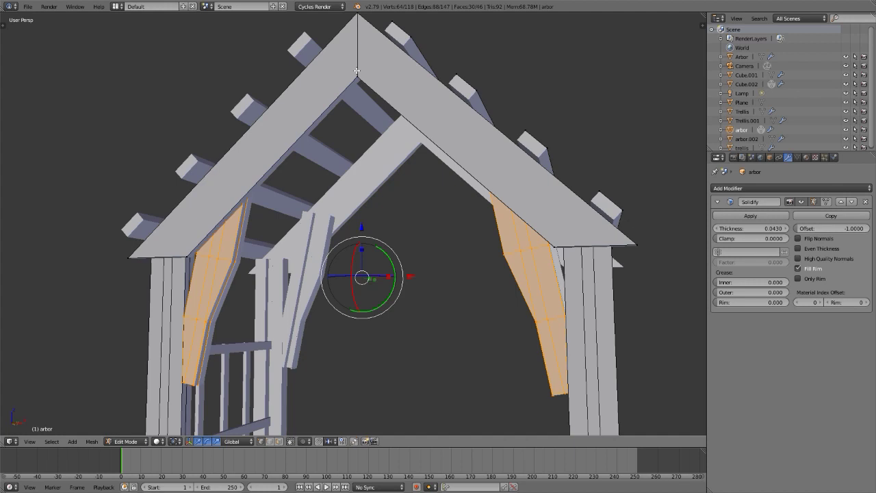
pyautogui.rightClick(356, 70)
pyautogui.scroll(5, 357, 70)
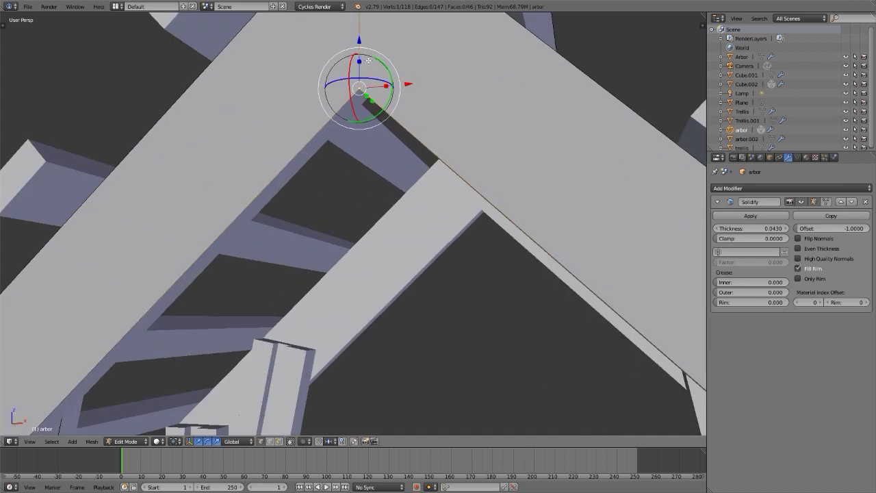
pyautogui.scroll(-2, 353, 72)
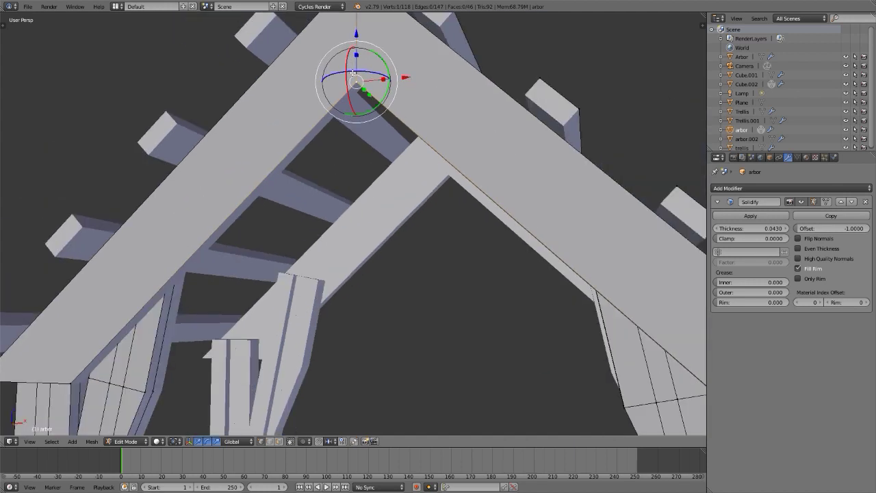
pyautogui.scroll(-3, 356, 75)
pyautogui.scroll(3, 381, 126)
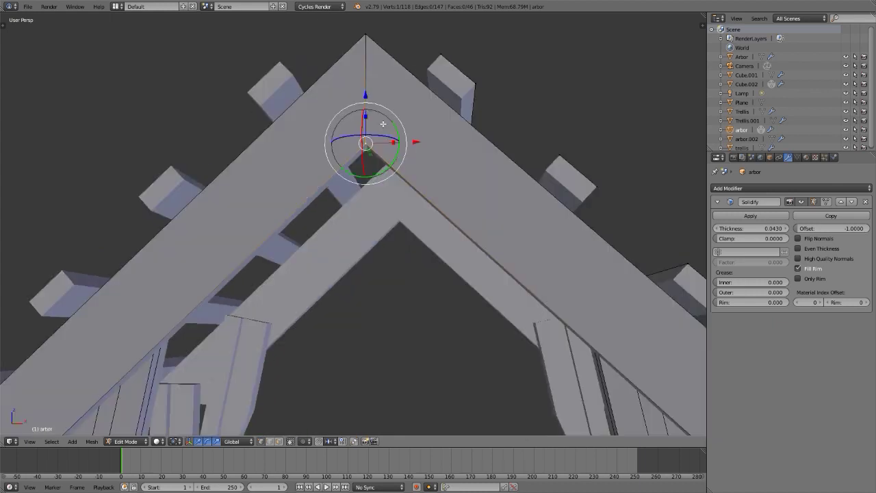
pyautogui.moveTo(382, 124); pyautogui.dragTo(349, 118, button='middle')
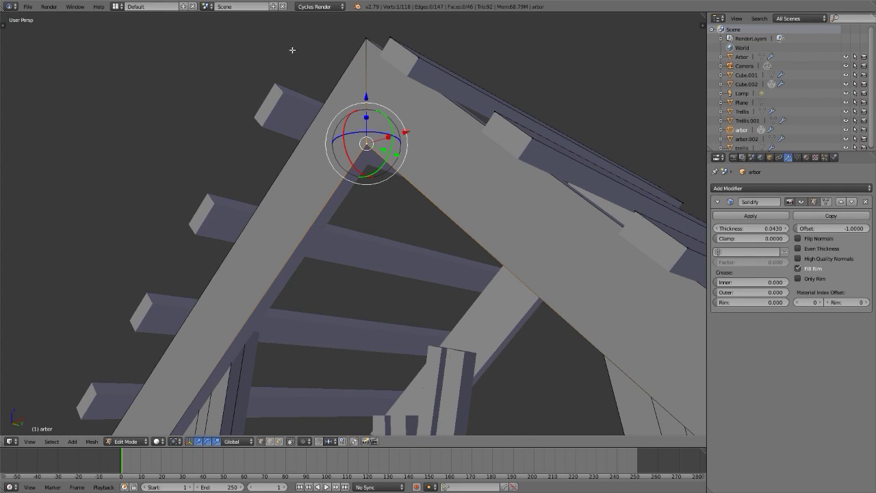
pyautogui.press('e')
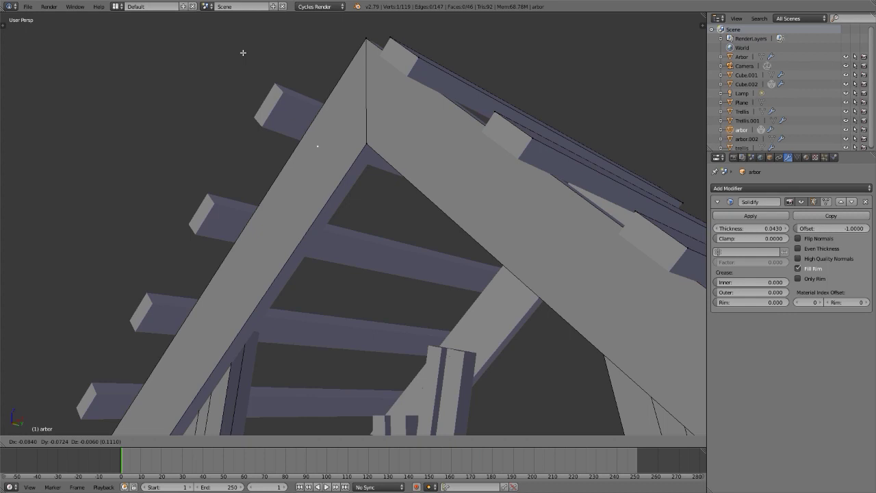
# Extrude vertices from the peak along X, placing the last one on the opposite rafter
pyautogui.hotkey('shift', 'y')
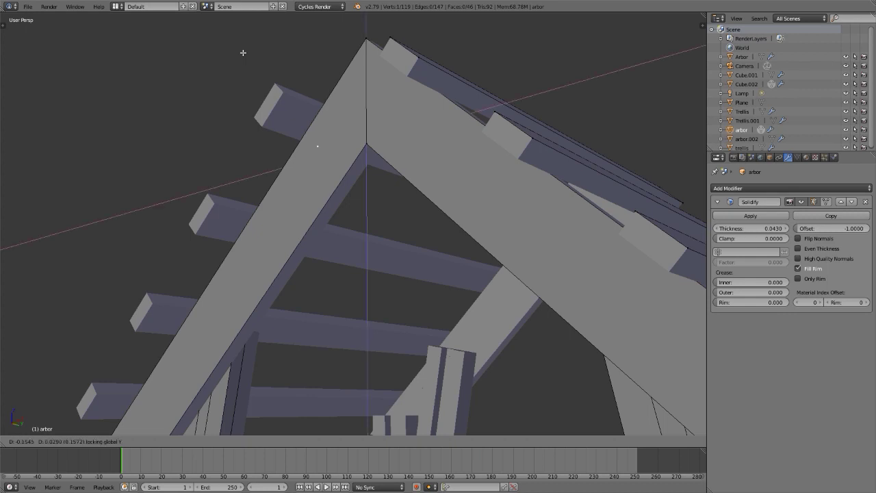
pyautogui.click(238, 129)
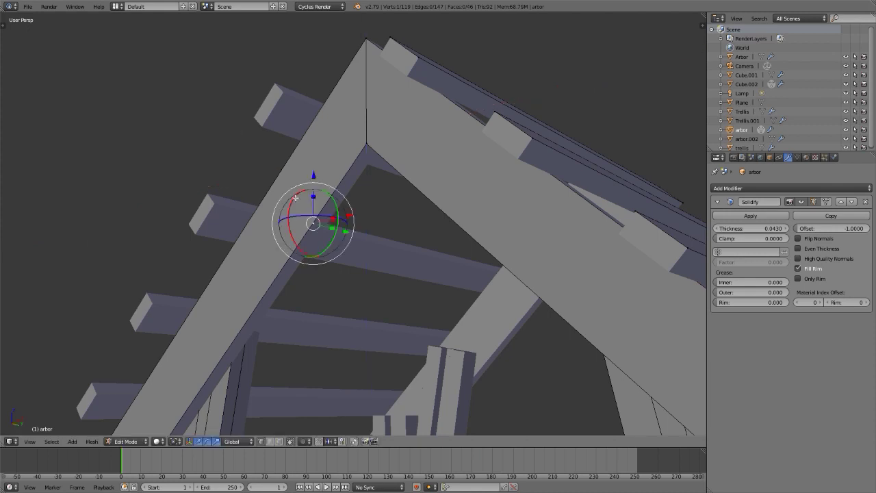
pyautogui.moveTo(298, 214); pyautogui.dragTo(318, 216, button='middle')
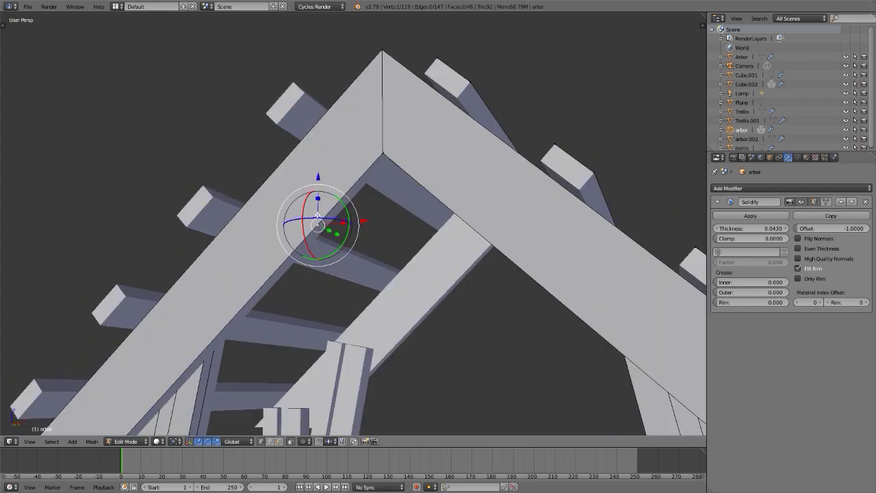
pyautogui.press('e')
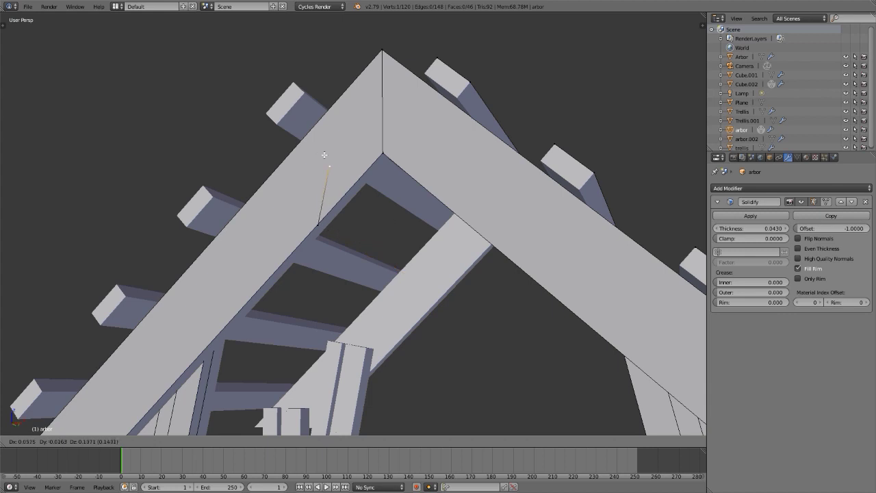
pyautogui.hotkey('shift', 'y')
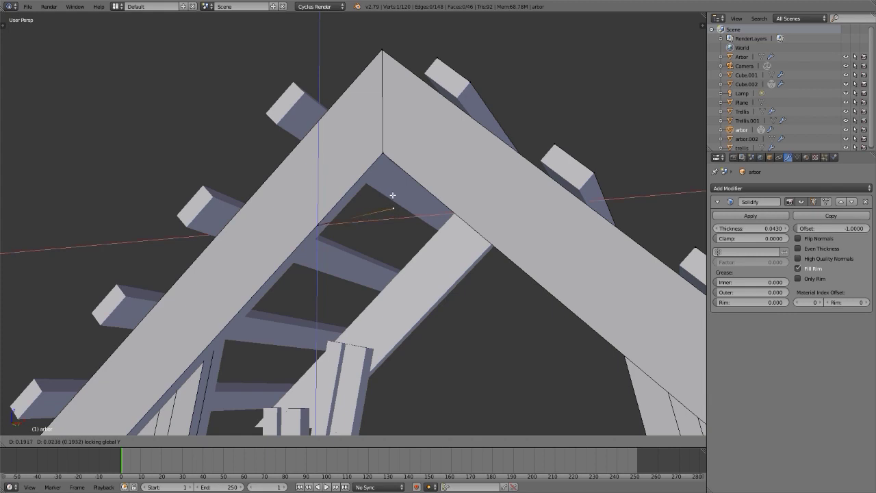
pyautogui.press('x')
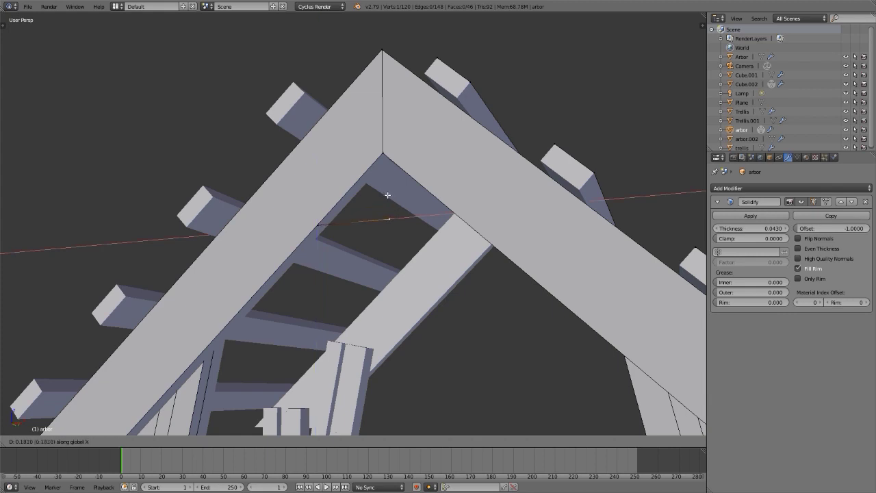
pyautogui.click(394, 197)
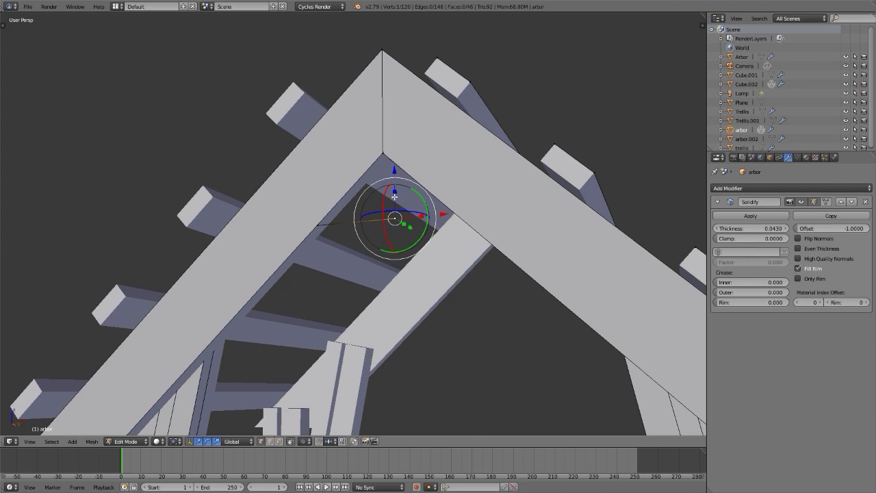
# Select both ends of the new edge and orbit to inspect the roof peak
pyautogui.press('ctrl+KP_Add')
pyautogui.moveTo(375, 191); pyautogui.dragTo(351, 195, button='middle')
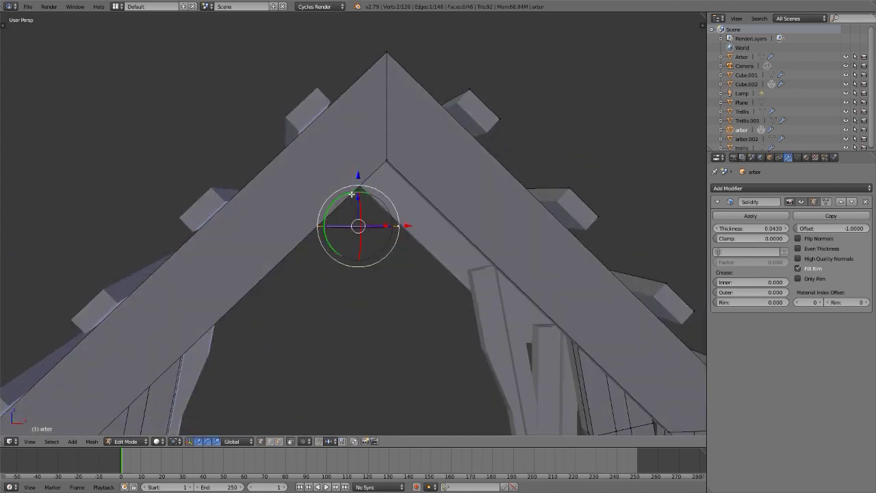
pyautogui.scroll(4, 328, 171)
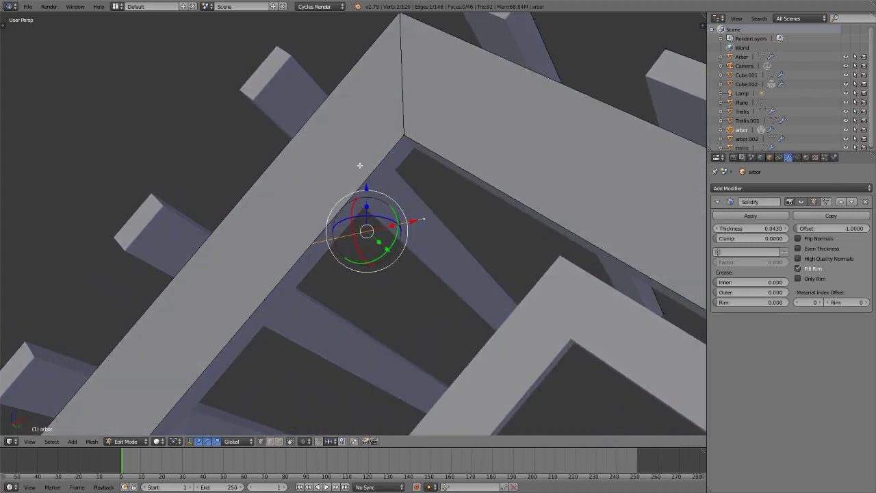
pyautogui.moveTo(363, 166); pyautogui.dragTo(552, 110, button='middle')
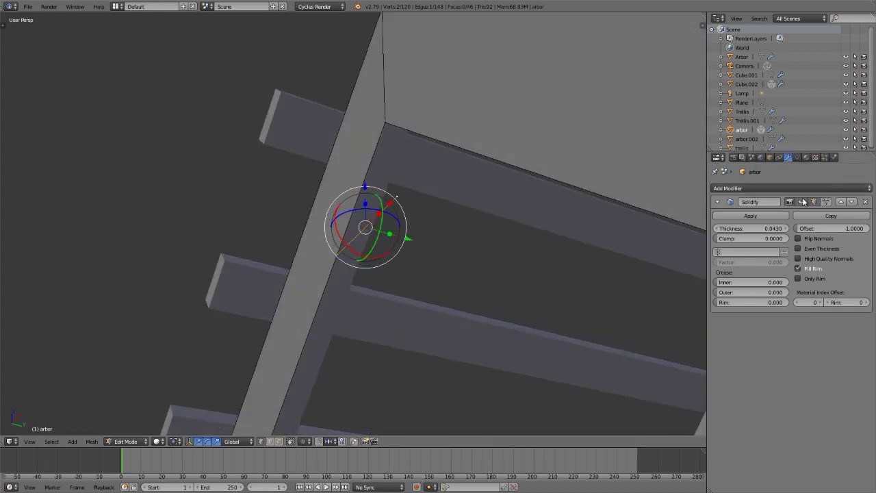
pyautogui.moveTo(342, 147); pyautogui.dragTo(361, 156, button='middle')
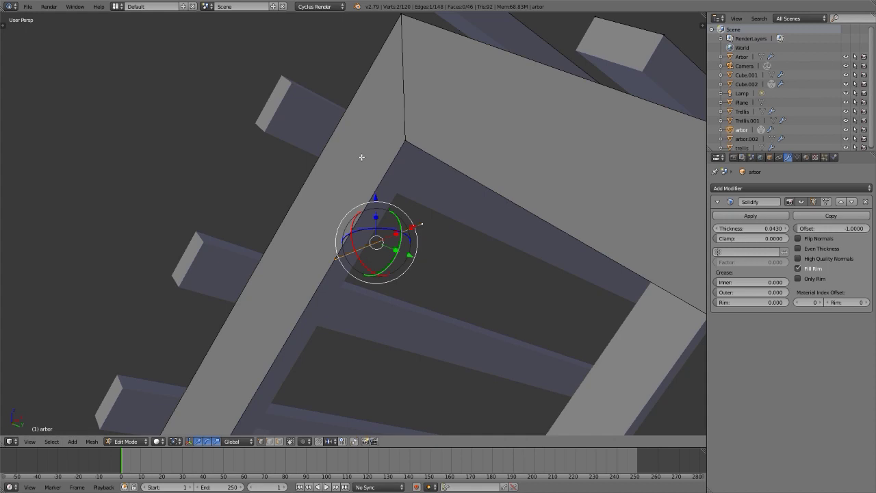
# Extrude the new edge vertically along Z into a face beneath the peak
pyautogui.press('e')
pyautogui.press('z')
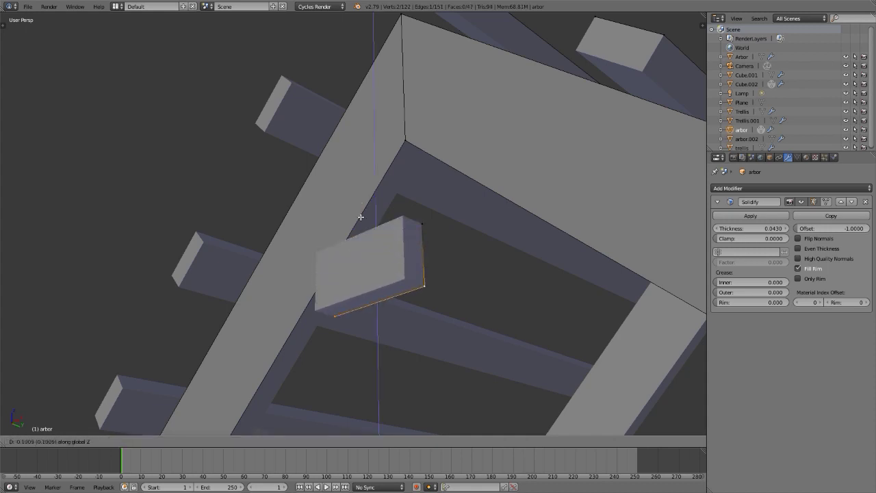
pyautogui.click(361, 217)
pyautogui.moveTo(373, 273); pyautogui.dragTo(572, 228, button='middle')
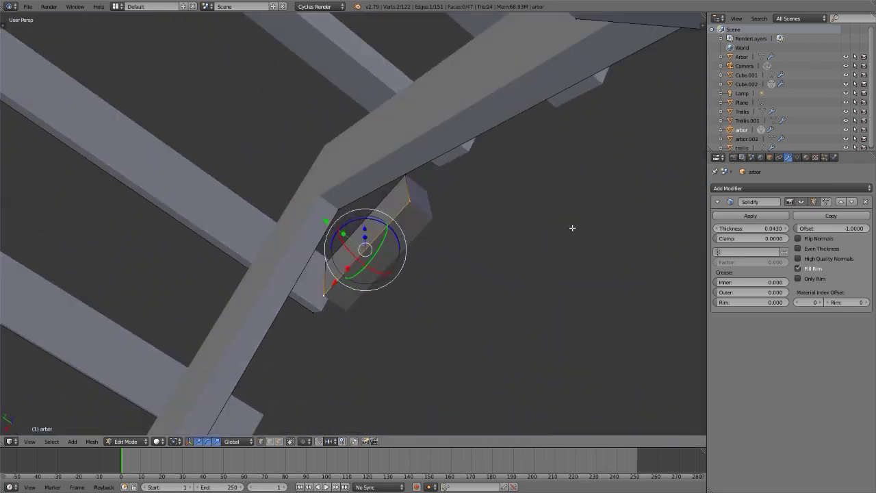
# Select the whole new face and flip its normals using Flip Direction in Shading/UVs
pyautogui.press('ctrl+KP_Add')
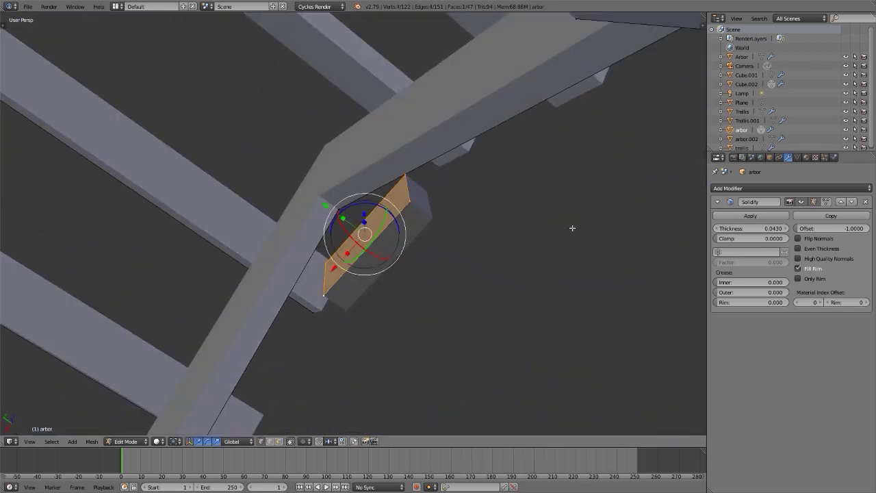
pyautogui.press('t')
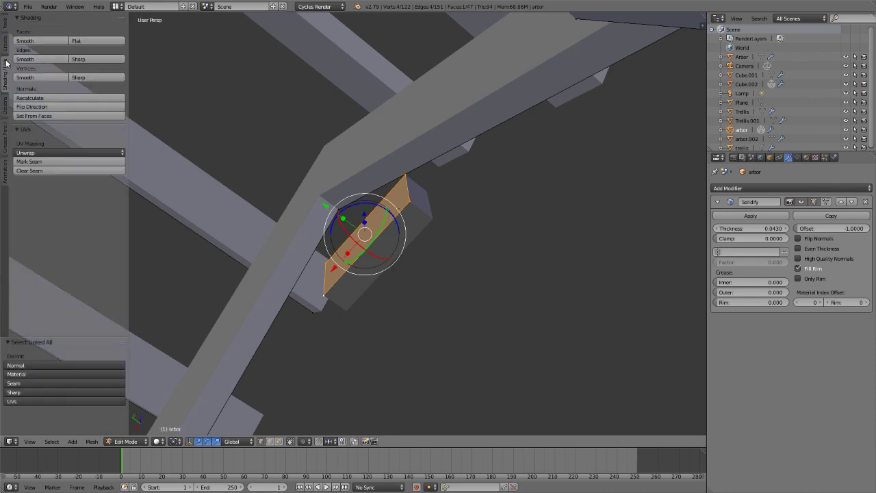
pyautogui.click(5, 24)
pyautogui.click(6, 42)
pyautogui.click(5, 68)
pyautogui.click(45, 107)
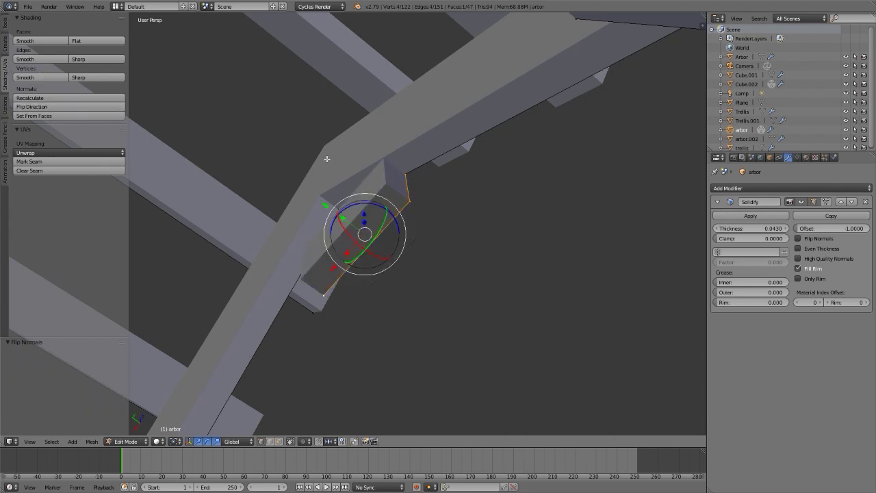
pyautogui.press('t')
# Select the face's lower-left corner vertex and start moving it along X
pyautogui.moveTo(368, 162); pyautogui.dragTo(203, 201, button='middle')
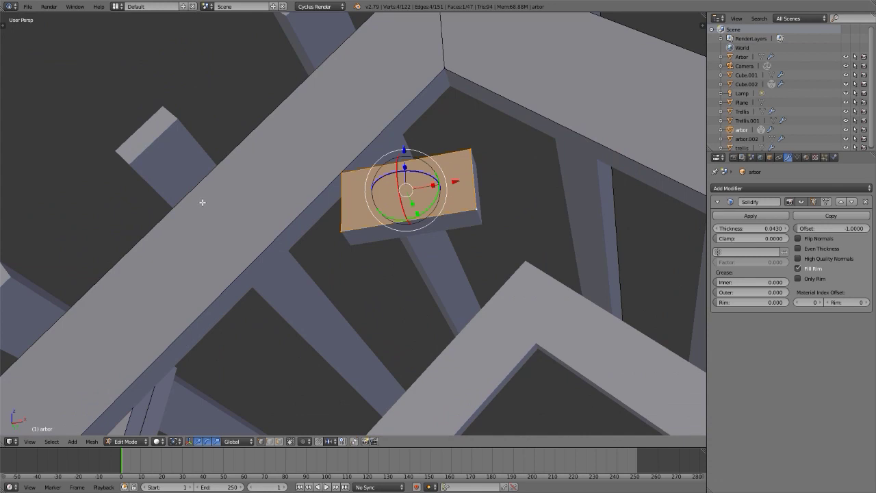
pyautogui.rightClick(341, 230)
pyautogui.moveTo(343, 226); pyautogui.dragTo(353, 231, button='middle')
pyautogui.press('g')
pyautogui.press('x')
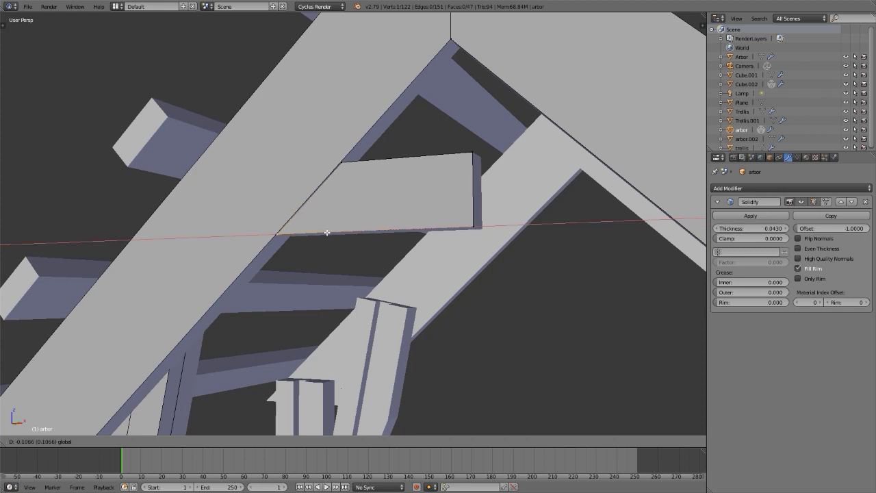
# Slide the plate's lower corner vertices along X to meet the rafters, then switch to the reference photo
pyautogui.click(327, 233)
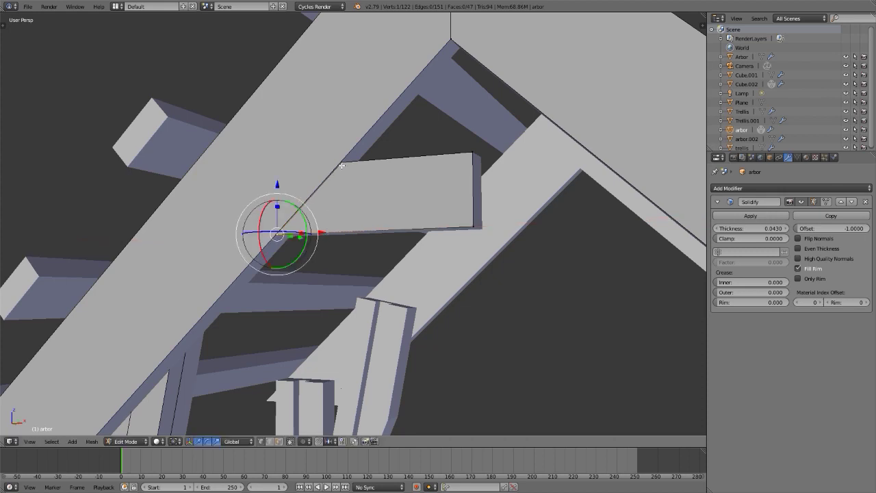
pyautogui.scroll(3, 342, 162)
pyautogui.moveTo(386, 154); pyautogui.dragTo(384, 155)
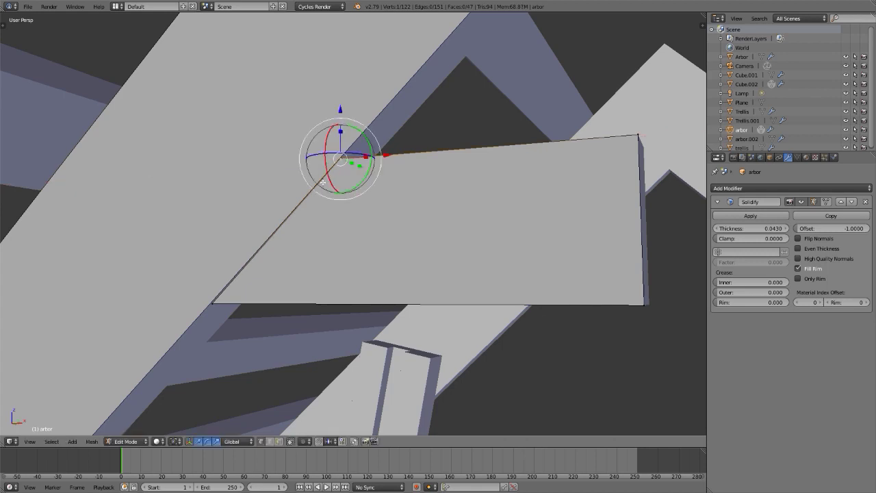
pyautogui.rightClick(217, 303)
pyautogui.moveTo(253, 303); pyautogui.dragTo(252, 303)
pyautogui.scroll(-3, 303, 229)
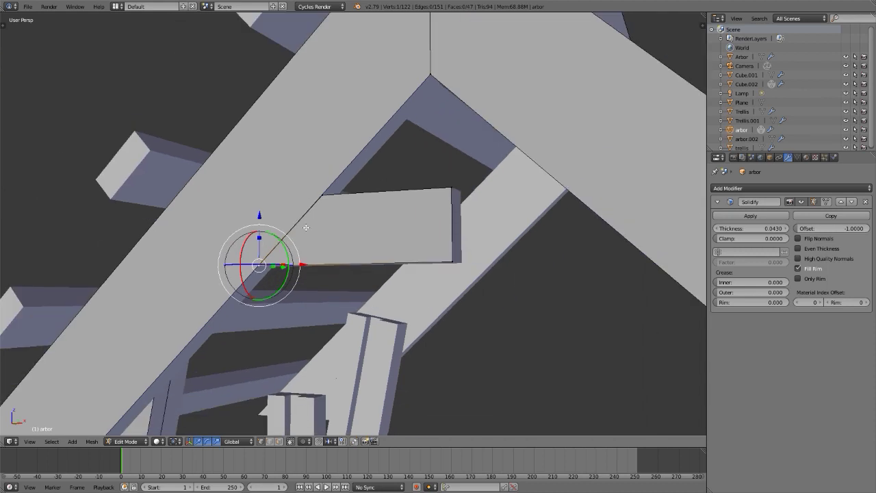
pyautogui.rightClick(453, 262)
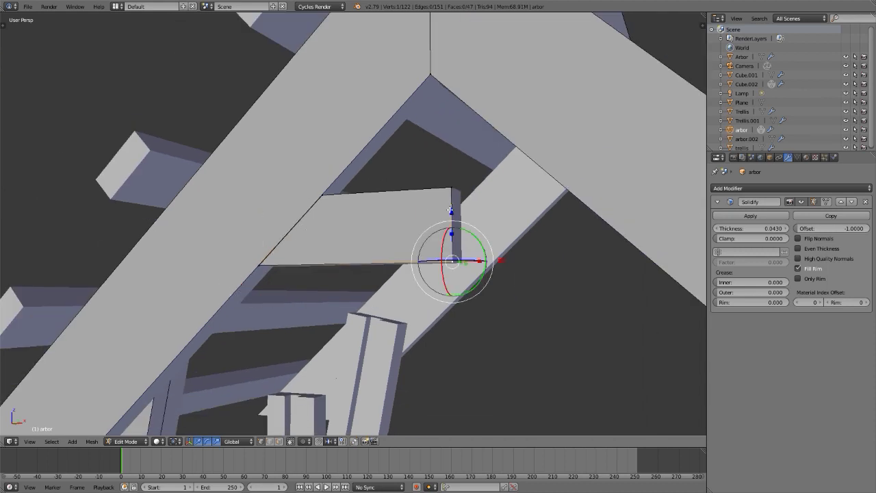
pyautogui.hotkey('alt', 'Tab')
# View the wider arbor photo, return to Blender, and raise the plate's right corner vertically
pyautogui.scroll(-1, 209, 167)
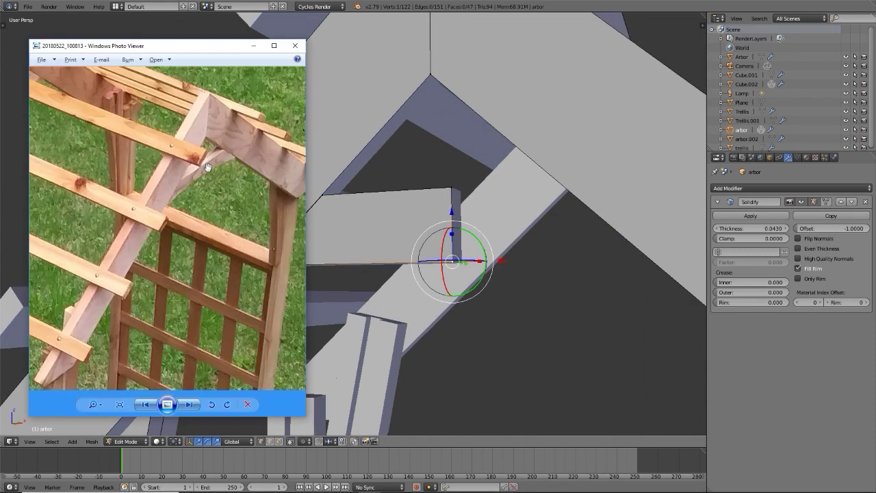
pyautogui.scroll(-1, 208, 167)
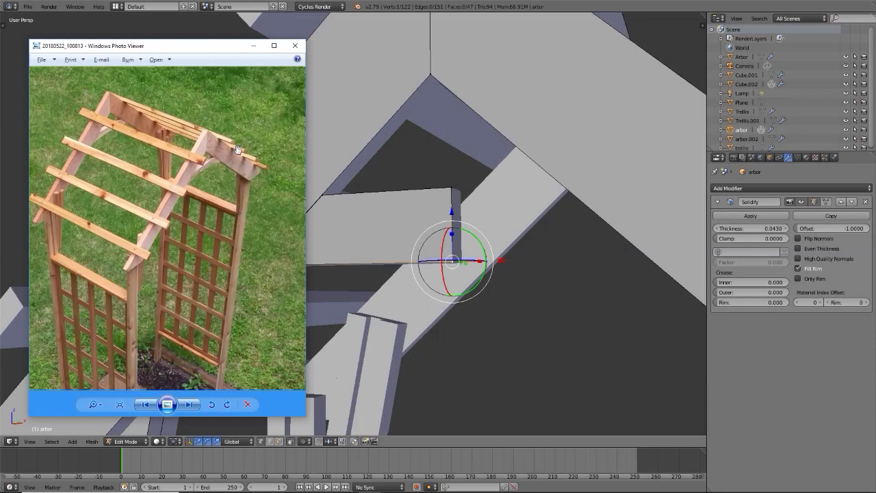
pyautogui.hotkey('alt', 'Tab')
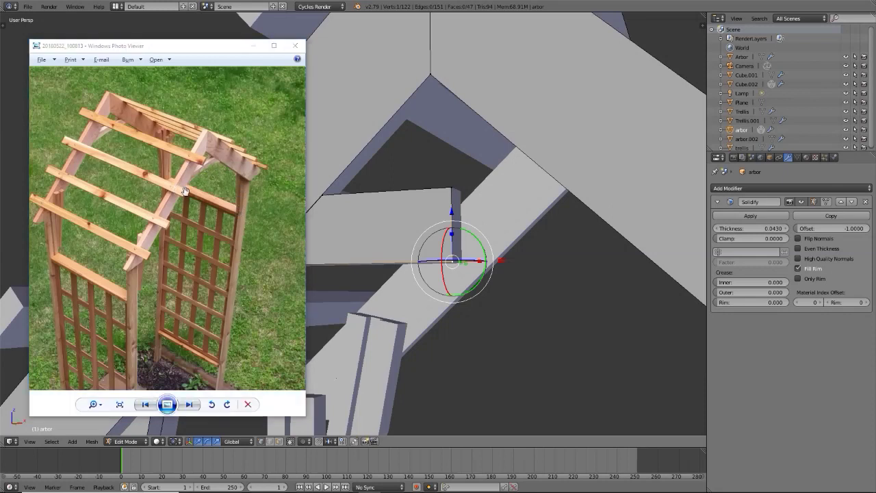
pyautogui.moveTo(451, 212); pyautogui.dragTo(449, 156)
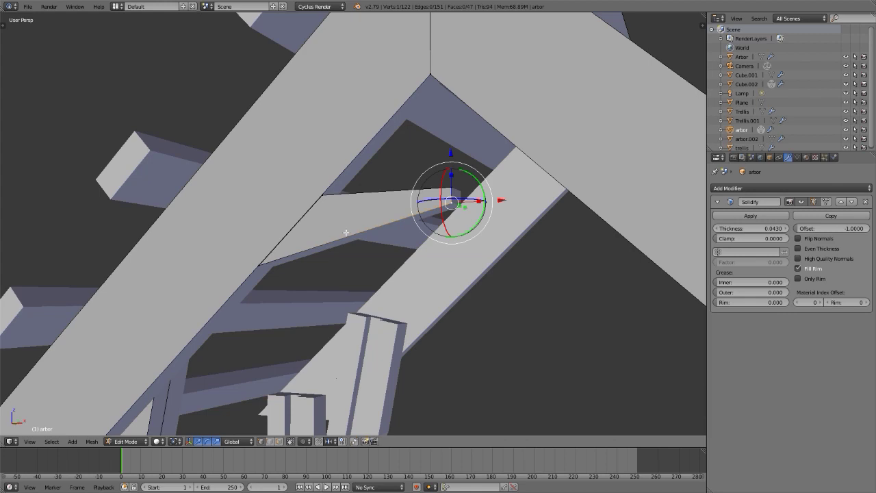
# Add a loop cut across the plate and reposition its new vertices up and along X
pyautogui.hotkey('ctrl', 'r')
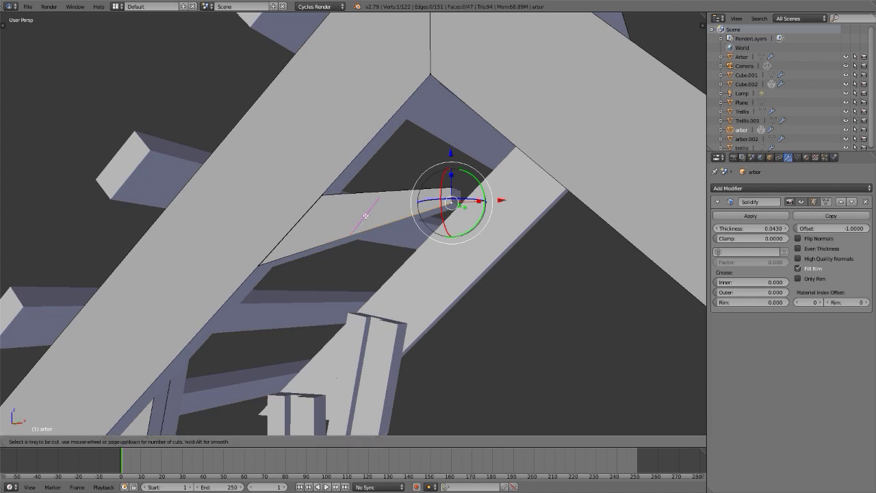
pyautogui.click(365, 216)
pyautogui.click(363, 219)
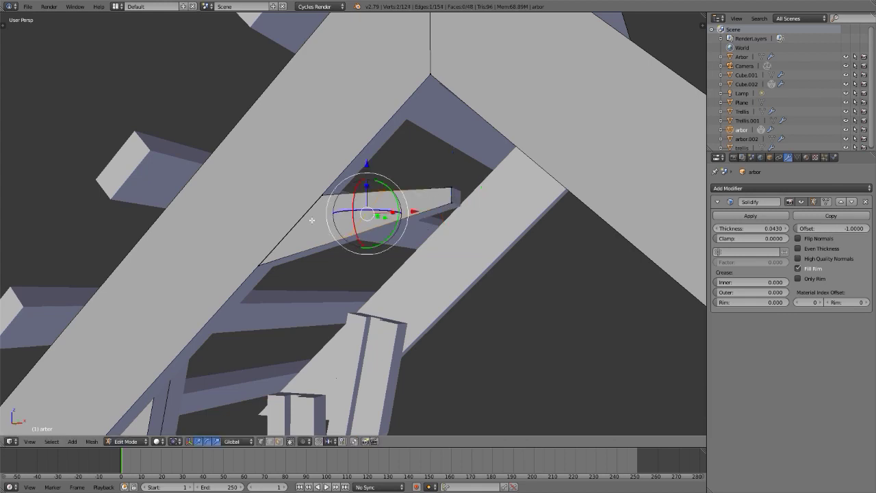
pyautogui.rightClick(350, 234)
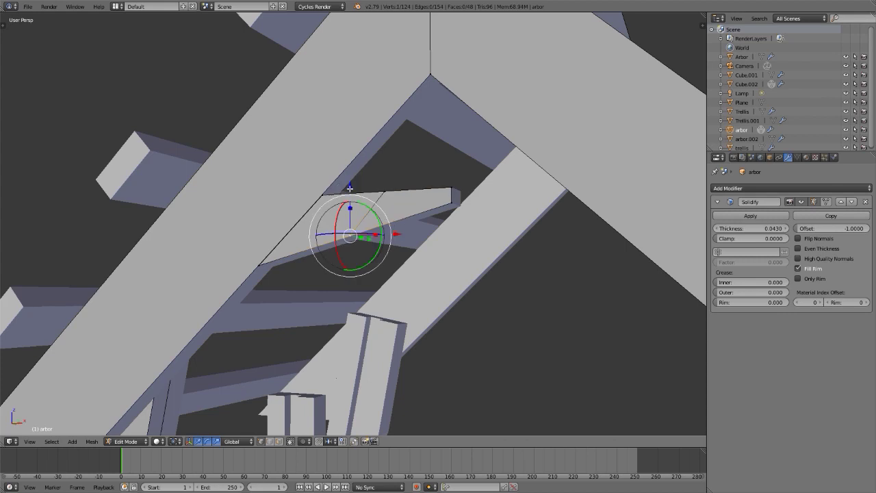
pyautogui.moveTo(349, 188); pyautogui.dragTo(351, 162)
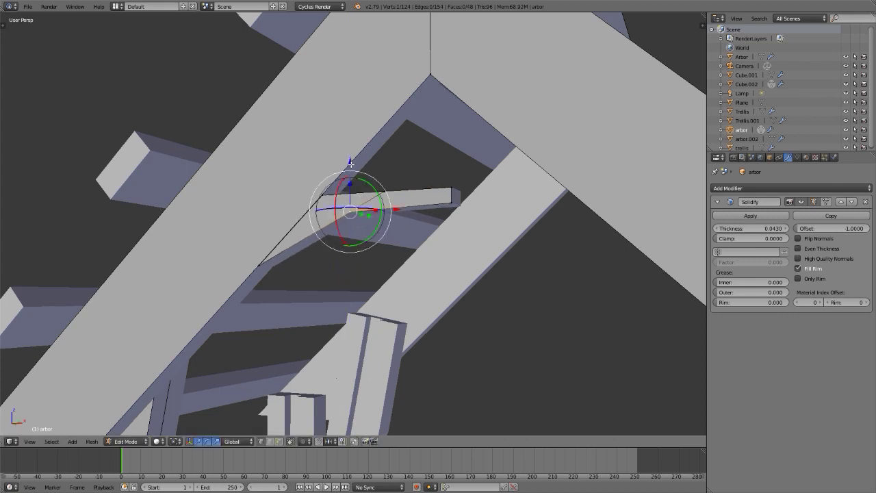
pyautogui.moveTo(397, 208); pyautogui.dragTo(431, 207)
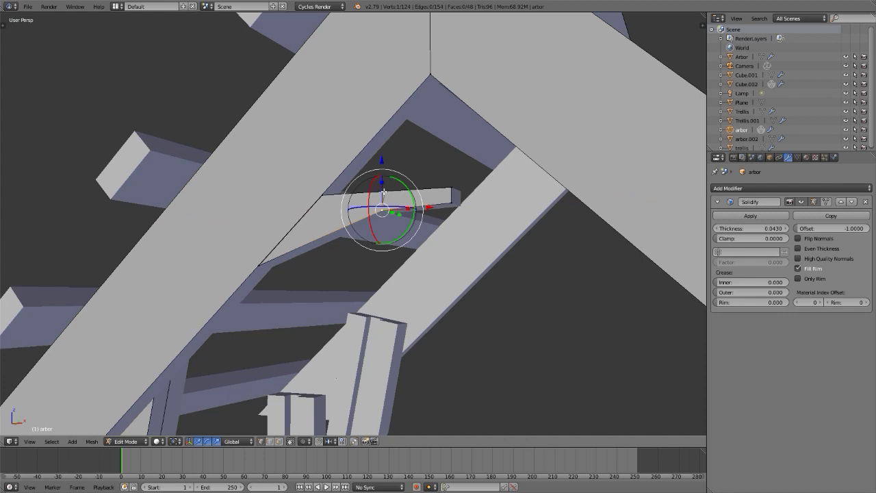
pyautogui.keyDown('shift'); pyautogui.rightClick(384, 193); pyautogui.keyUp('shift')
pyautogui.moveTo(431, 198); pyautogui.dragTo(391, 204)
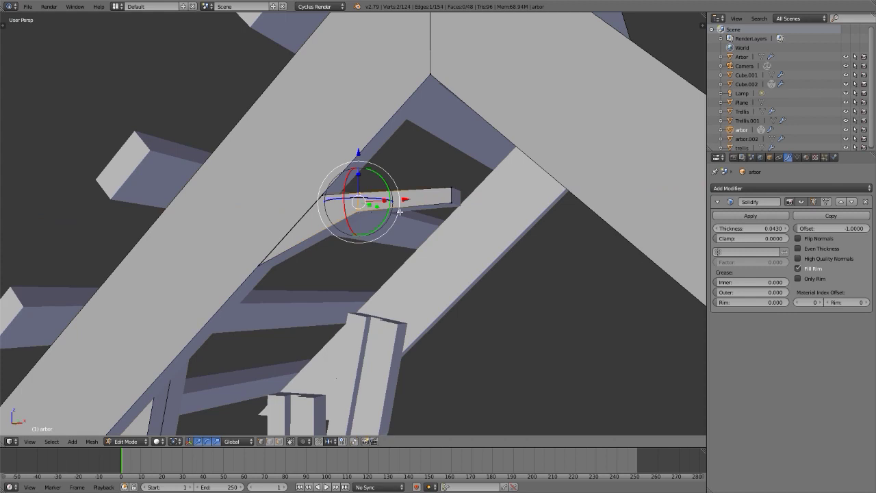
# Bevel the edge with 4 segments and scale the strip along X by about 1.31
pyautogui.hotkey('ctrl', 'b')
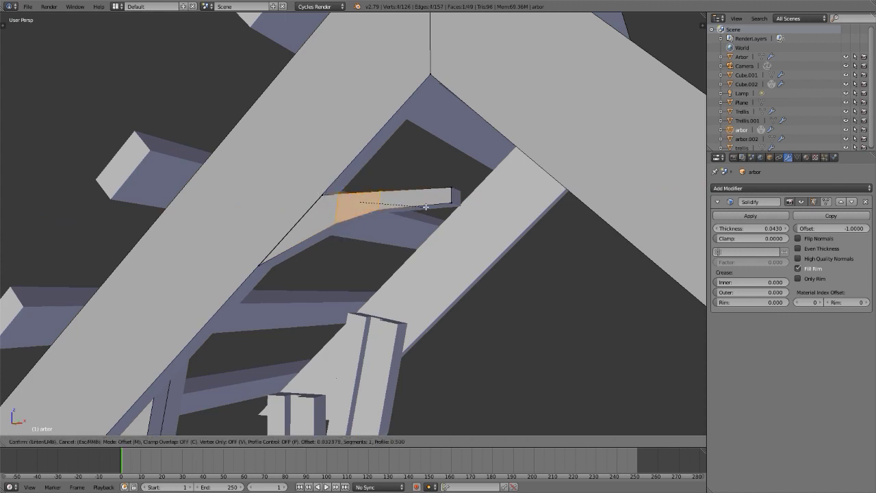
pyautogui.scroll(1, 421, 205)
pyautogui.scroll(1, 433, 206)
pyautogui.scroll(1, 435, 205)
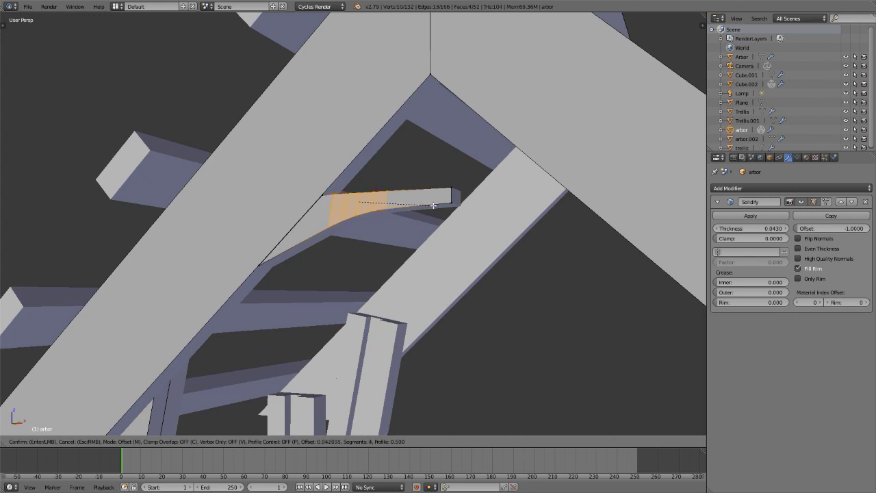
pyautogui.click(409, 204)
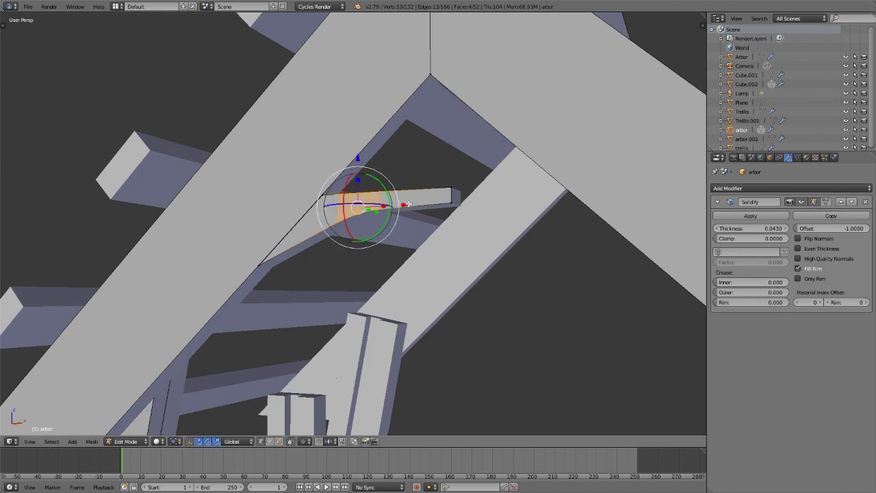
pyautogui.press('s')
pyautogui.press('x')
pyautogui.press('Escape')
pyautogui.press('s')
pyautogui.press('x')
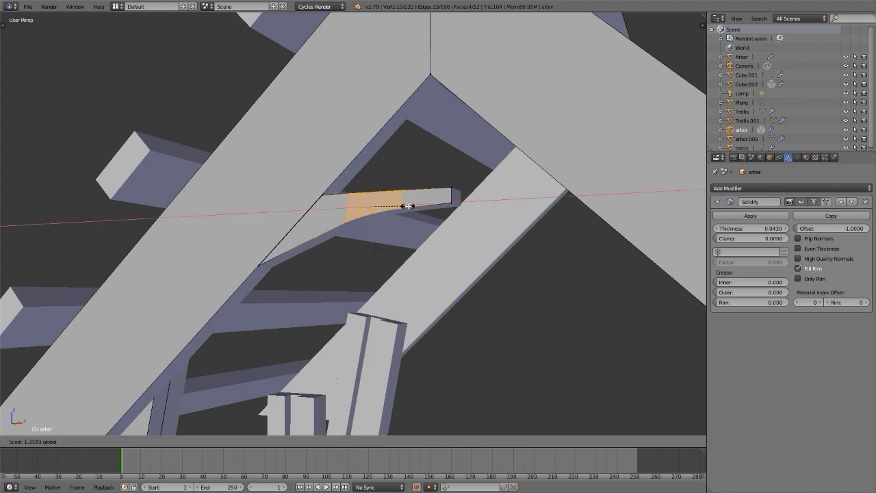
pyautogui.click(409, 204)
# Select the whole strip and apply Mesh > Symmetrize with direction -X to +X
pyautogui.scroll(-8, 397, 212)
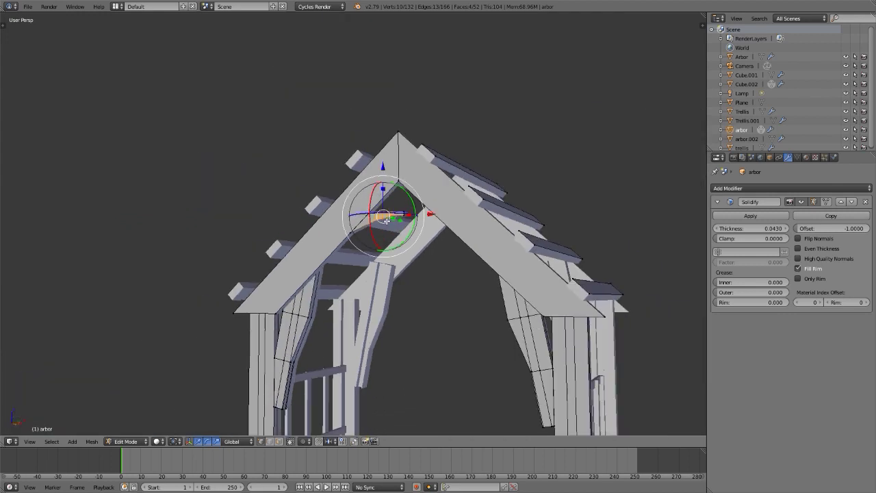
pyautogui.keyDown('shift'); pyautogui.rightClick(387, 220); pyautogui.keyUp('shift')
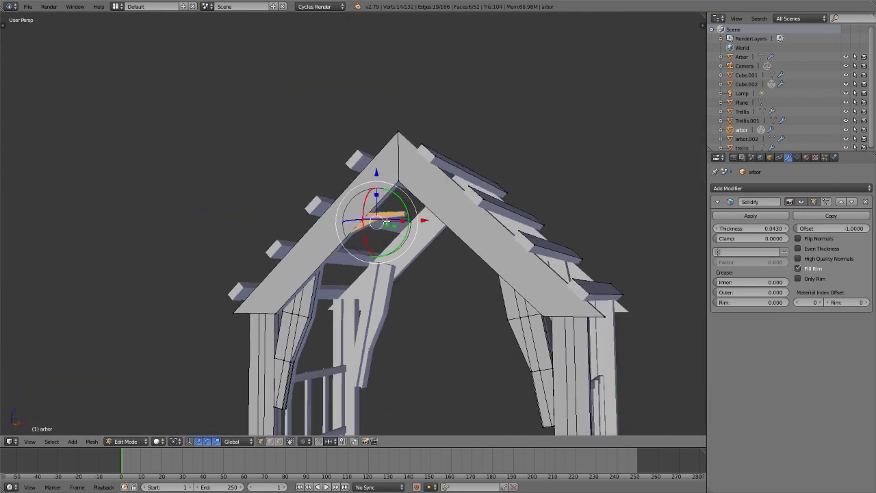
pyautogui.scroll(5, 397, 224)
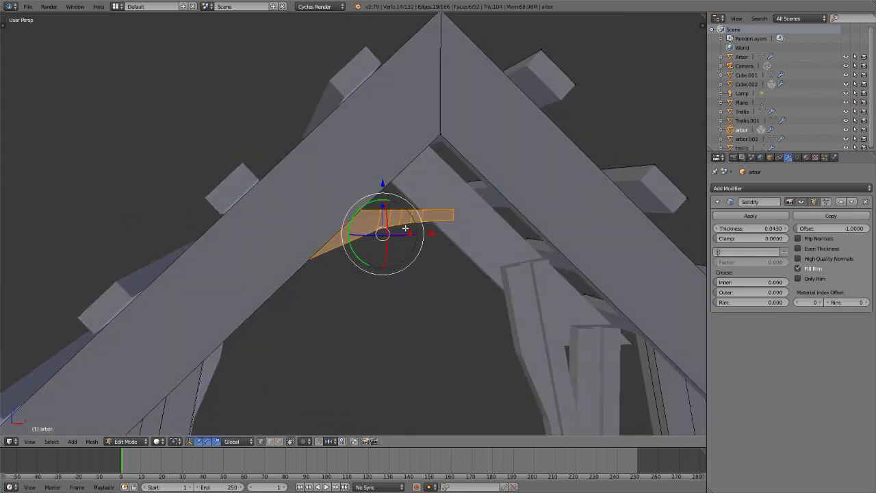
pyautogui.keyDown('shift'); pyautogui.moveTo(405, 228); pyautogui.dragTo(368, 186, button='middle'); pyautogui.keyUp('shift')
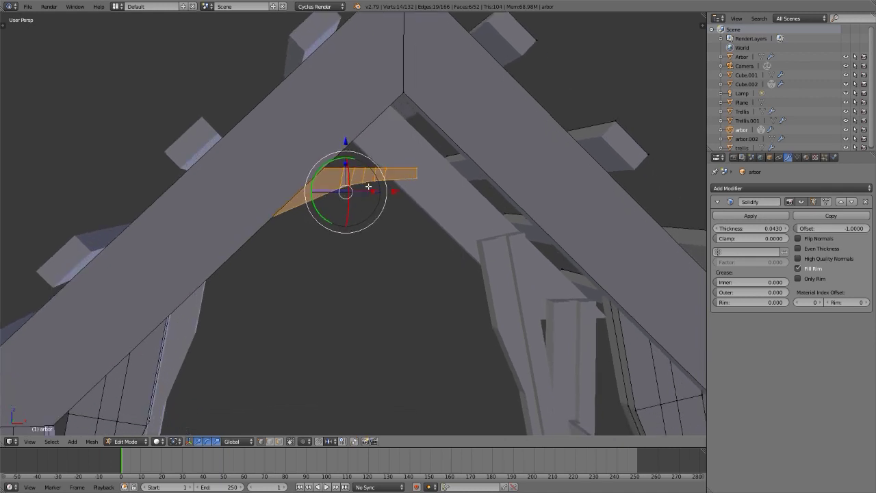
pyautogui.press('t')
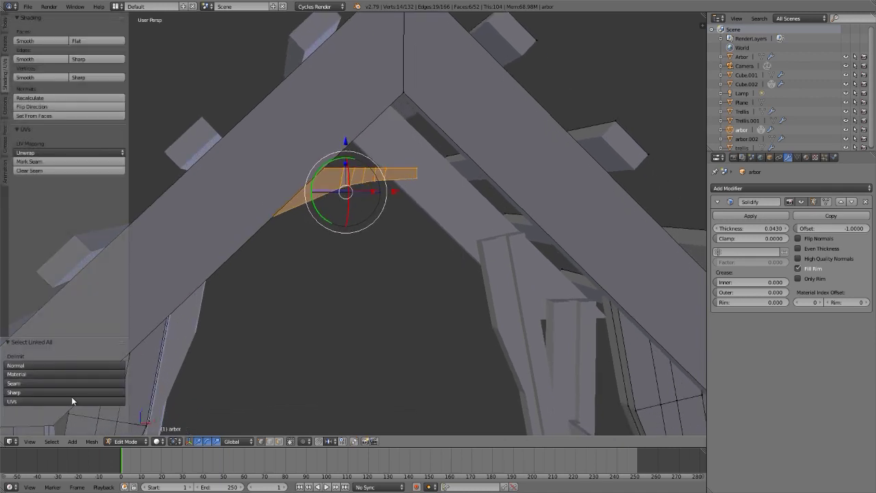
pyautogui.click(88, 441)
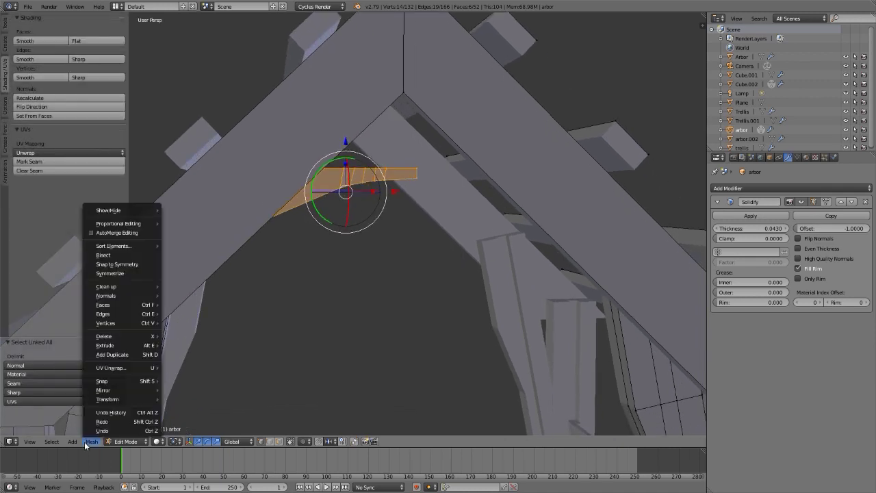
pyautogui.click(127, 274)
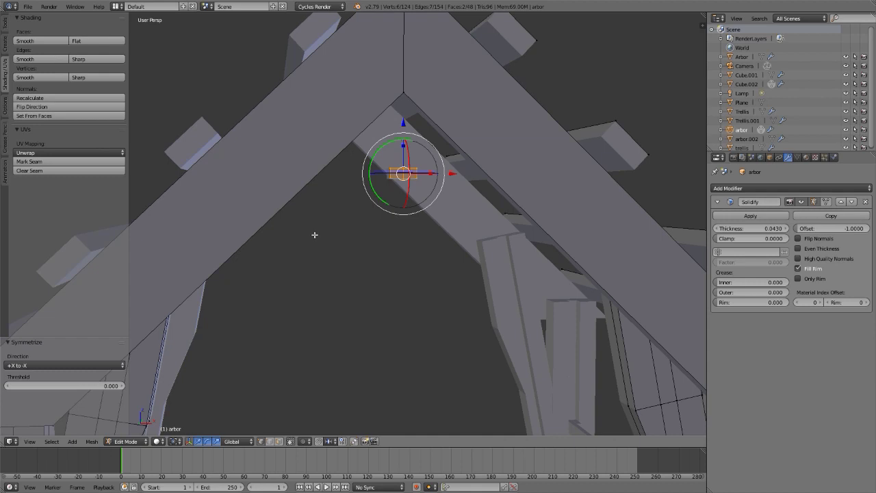
pyautogui.click(61, 364)
pyautogui.click(64, 358)
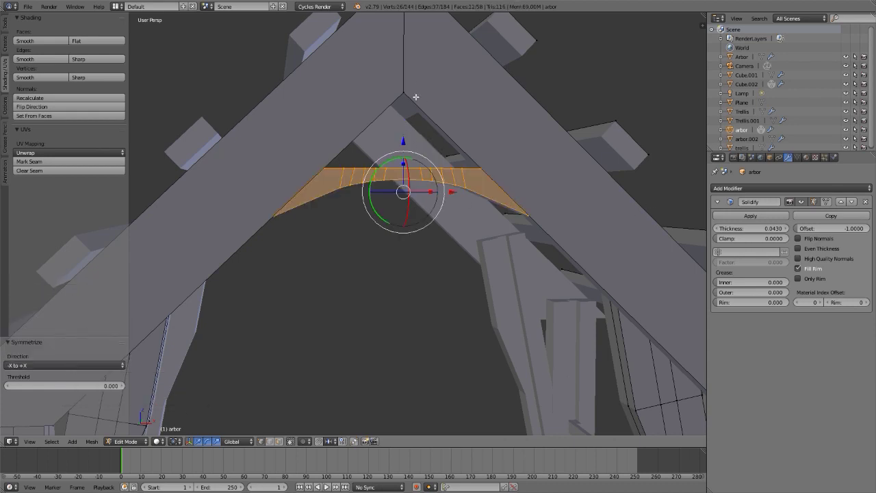
# Raise the arch's top edge loop, scale it along X to 0.781, and return to Object Mode
pyautogui.keyDown('alt'); pyautogui.rightClick(398, 167); pyautogui.keyUp('alt')
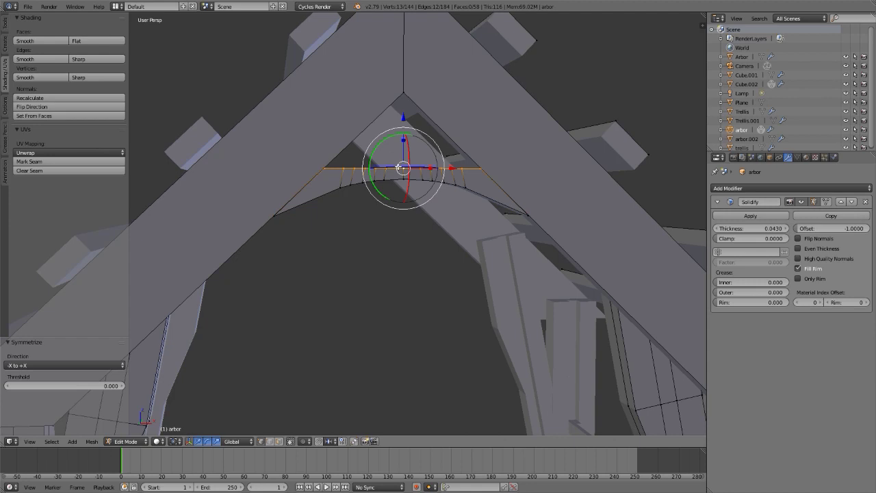
pyautogui.moveTo(404, 117); pyautogui.dragTo(405, 100)
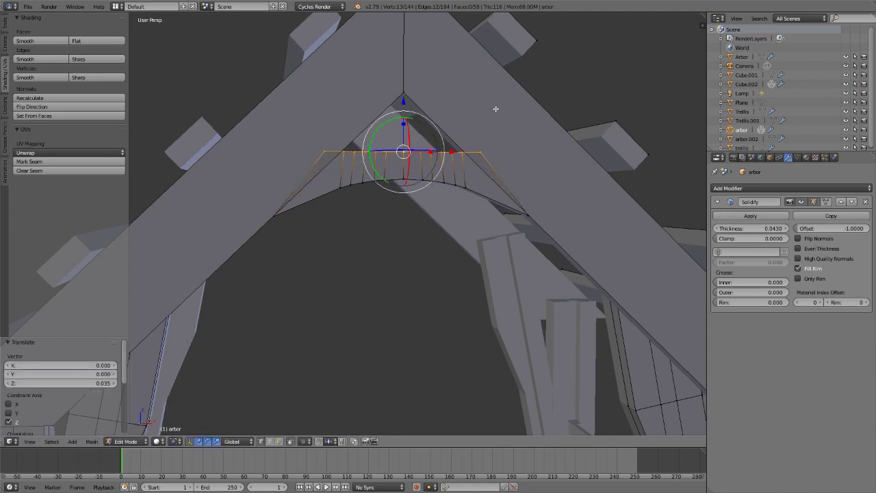
pyautogui.scroll(4, 479, 158)
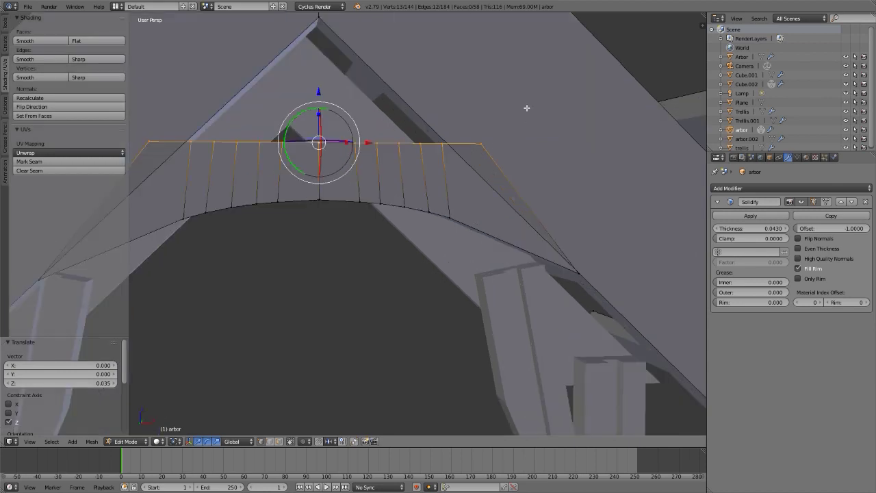
pyautogui.press('s')
pyautogui.press('x')
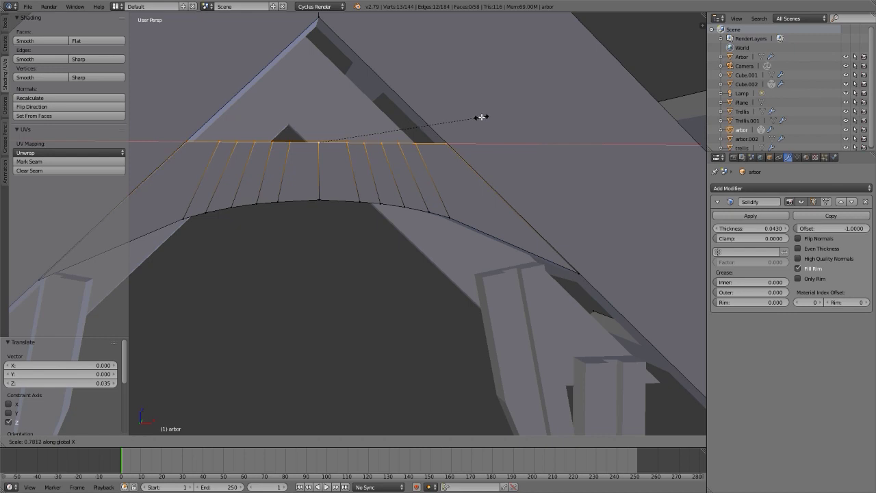
pyautogui.click(481, 117)
pyautogui.scroll(-3, 497, 164)
pyautogui.moveTo(496, 164); pyautogui.dragTo(426, 146, button='middle')
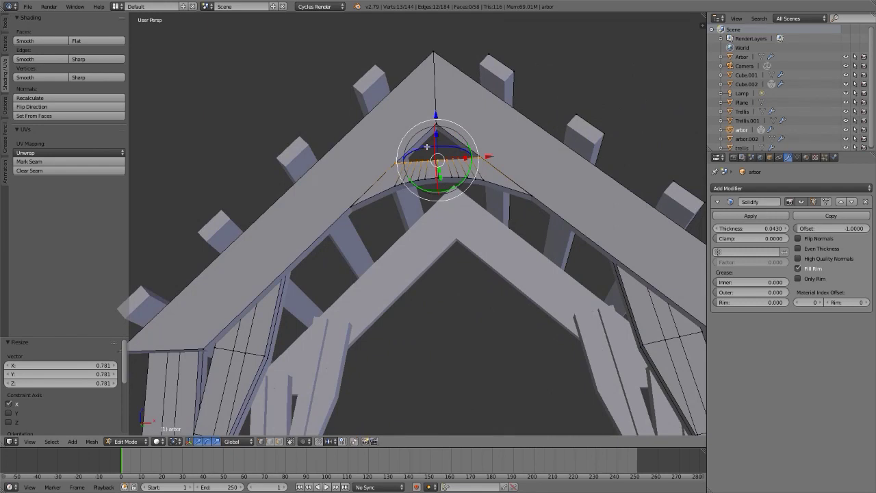
pyautogui.press('Tab')
# Hide the tool shelf and orbit and zoom around the arch and its side lattices
pyautogui.scroll(-5, 404, 186)
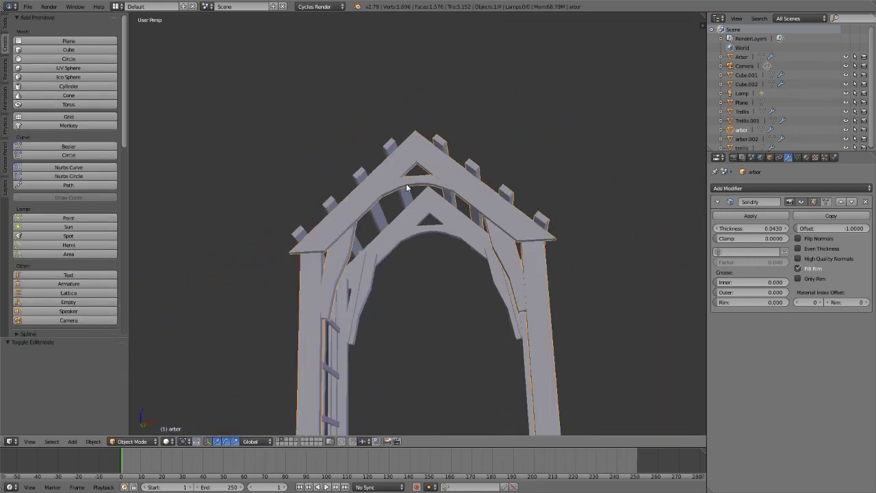
pyautogui.press('t')
pyautogui.scroll(-5, 344, 182)
pyautogui.moveTo(345, 186); pyautogui.dragTo(380, 196, button='middle')
pyautogui.scroll(4, 369, 198)
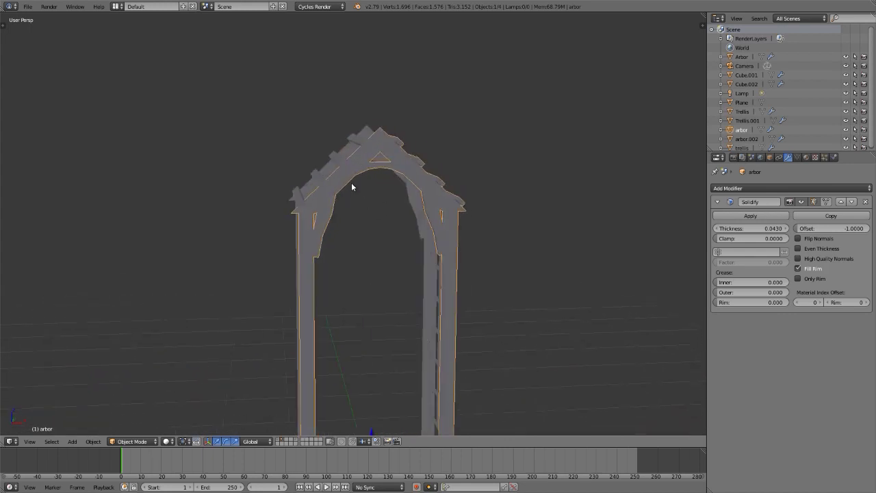
pyautogui.scroll(-4, 351, 182)
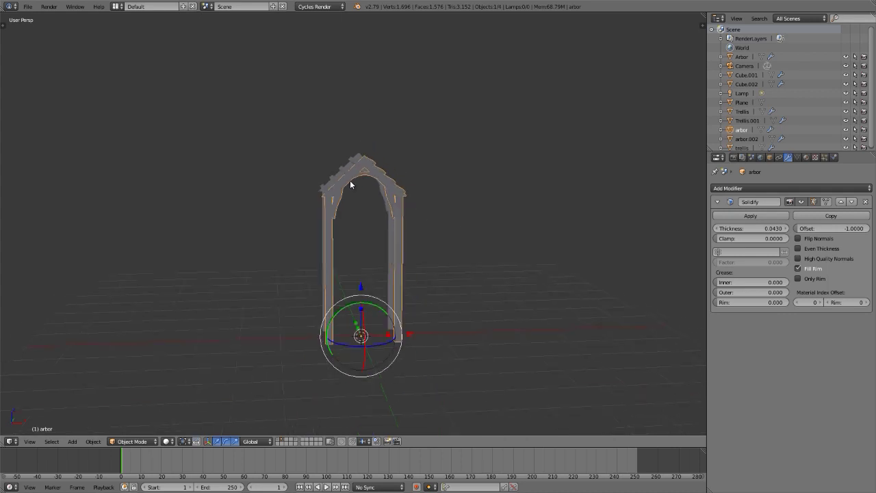
pyautogui.moveTo(350, 183); pyautogui.dragTo(380, 216, button='middle')
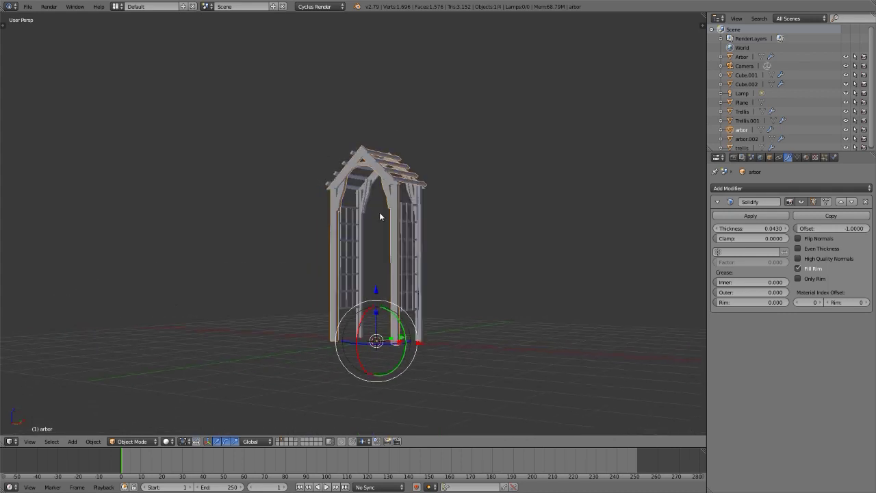
pyautogui.scroll(4, 380, 215)
pyautogui.scroll(-4, 376, 207)
pyautogui.scroll(3, 392, 189)
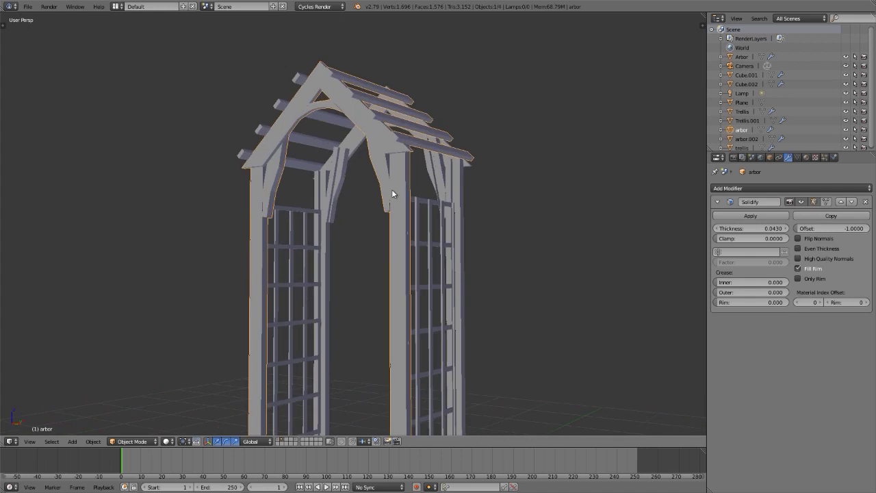
pyautogui.scroll(-5, 391, 189)
pyautogui.moveTo(391, 189); pyautogui.dragTo(403, 208, button='middle')
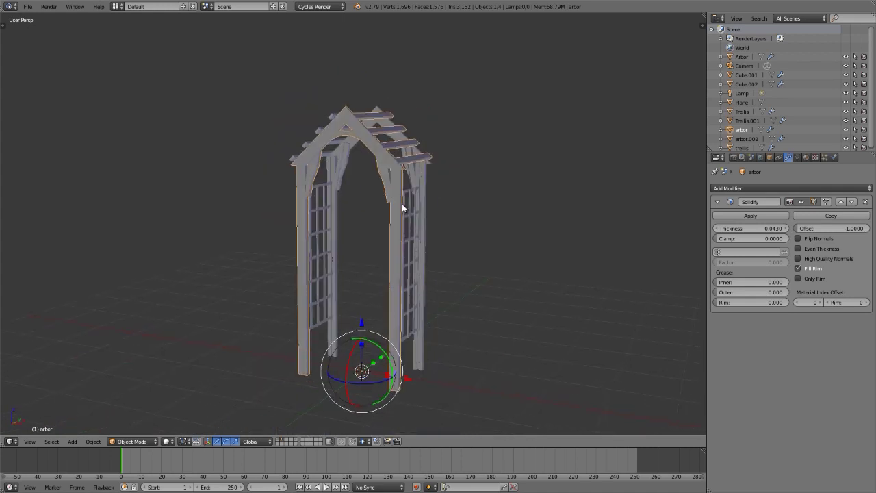
# Show layer 2 briefly to view the roof rafters, hide it again, and re-enter Edit Mode
pyautogui.hotkey('shift', '2')
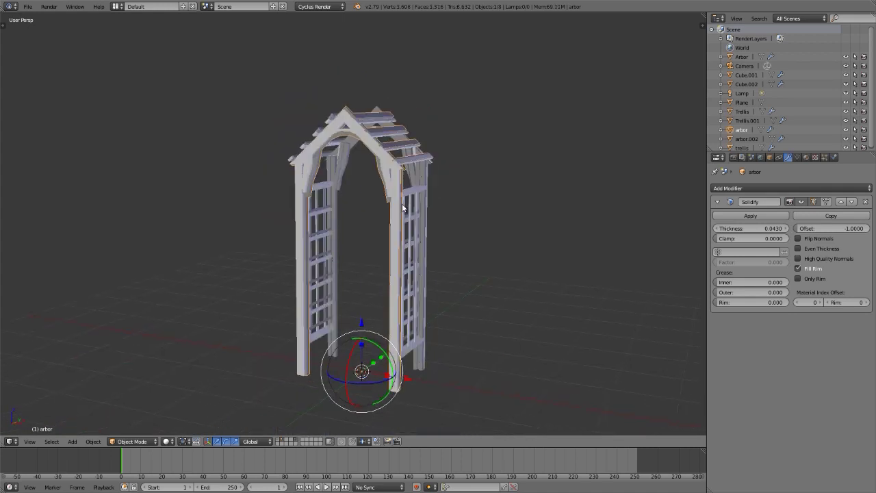
pyautogui.scroll(3, 389, 173)
pyautogui.moveTo(389, 173)
pyautogui.mouseDown(button='middle')
pyautogui.moveTo(340, 167)
pyautogui.moveTo(403, 170)
pyautogui.mouseUp(button='middle')
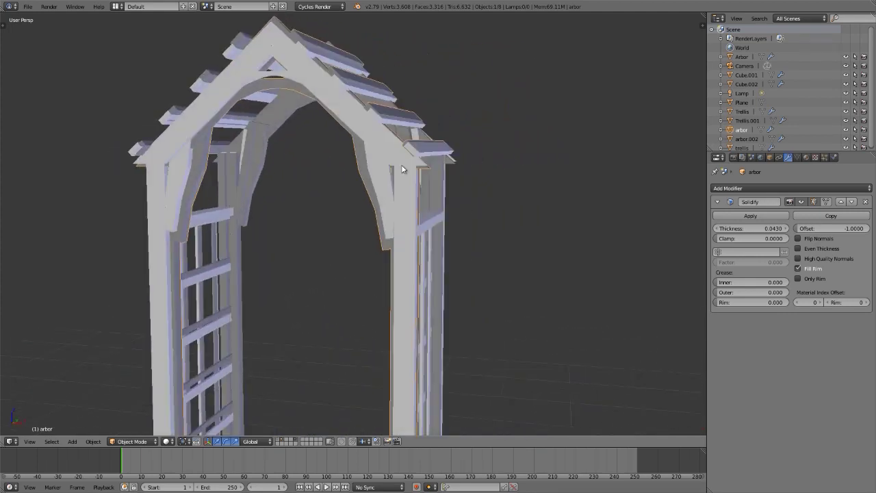
pyautogui.hotkey('shift', '2')
pyautogui.scroll(-5, 381, 179)
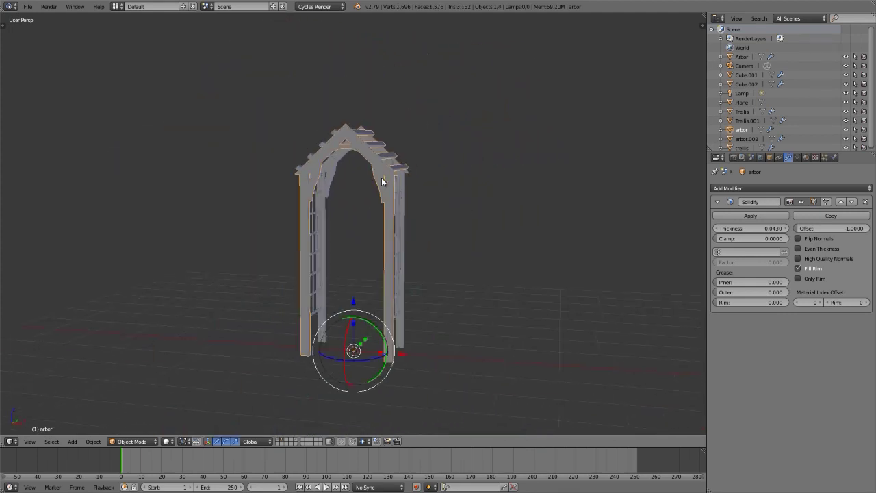
pyautogui.moveTo(355, 187); pyautogui.dragTo(308, 187, button='middle')
pyautogui.scroll(6, 429, 177)
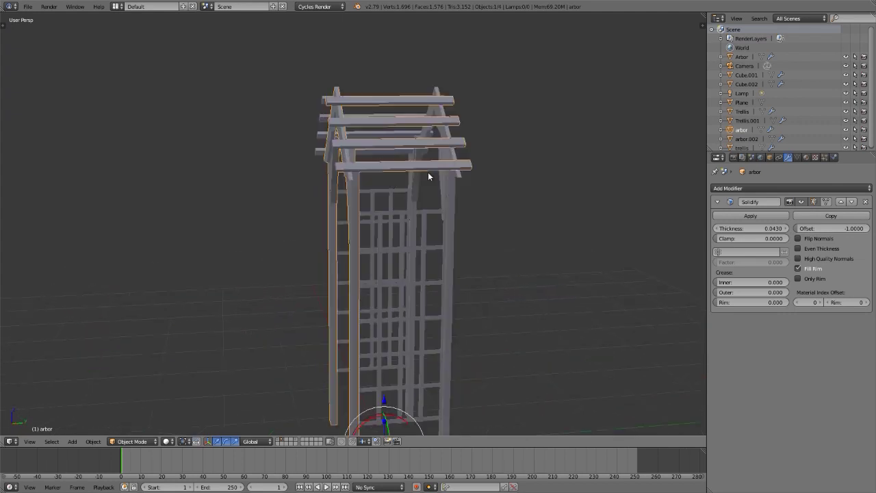
pyautogui.press('Tab')
# Select a post's base vertices and extend the selection to the whole linked post
pyautogui.keyDown('shift'); pyautogui.moveTo(347, 231); pyautogui.dragTo(325, 101, button='middle'); pyautogui.keyUp('shift')
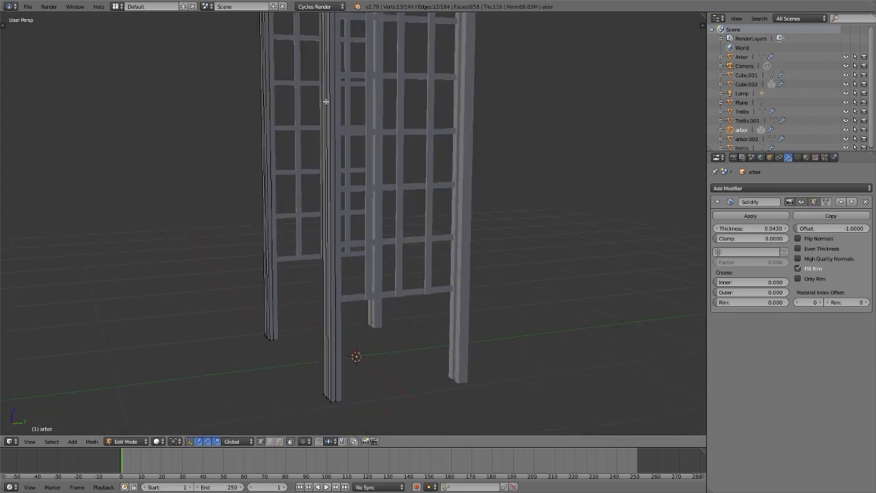
pyautogui.keyDown('shift'); pyautogui.moveTo(336, 397); pyautogui.dragTo(362, 230, button='middle'); pyautogui.keyUp('shift')
pyautogui.scroll(4, 335, 311)
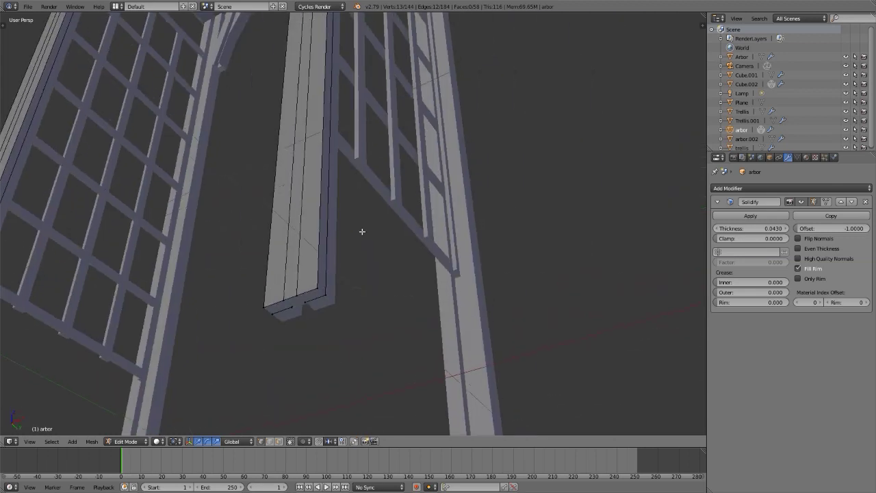
pyautogui.rightClick(312, 299)
pyautogui.keyDown('shift'); pyautogui.rightClick(276, 301); pyautogui.keyUp('shift')
pyautogui.keyDown('shift'); pyautogui.rightClick(275, 299); pyautogui.keyUp('shift')
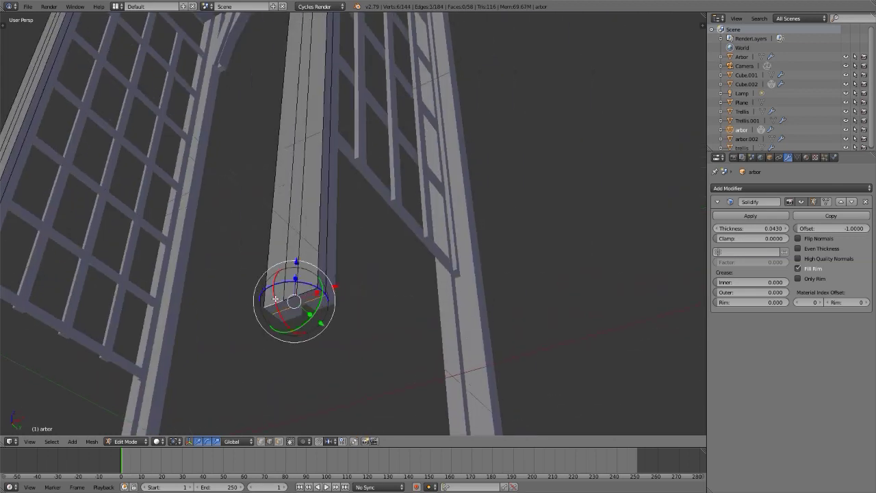
pyautogui.hotkey('ctrl', 'l')
# Duplicate the post and rotate the copy 90° about X (rx90) into a horizontal crossbeam
pyautogui.scroll(-5, 235, 371)
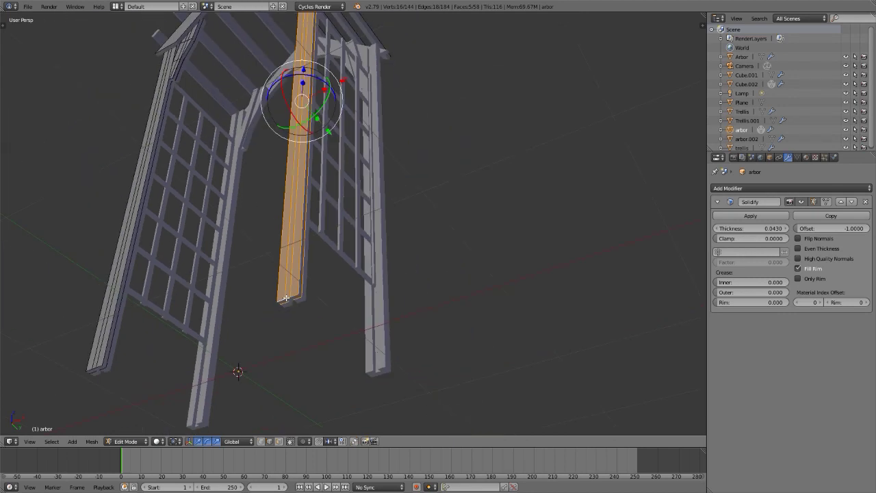
pyautogui.moveTo(235, 372); pyautogui.dragTo(226, 271, button='middle')
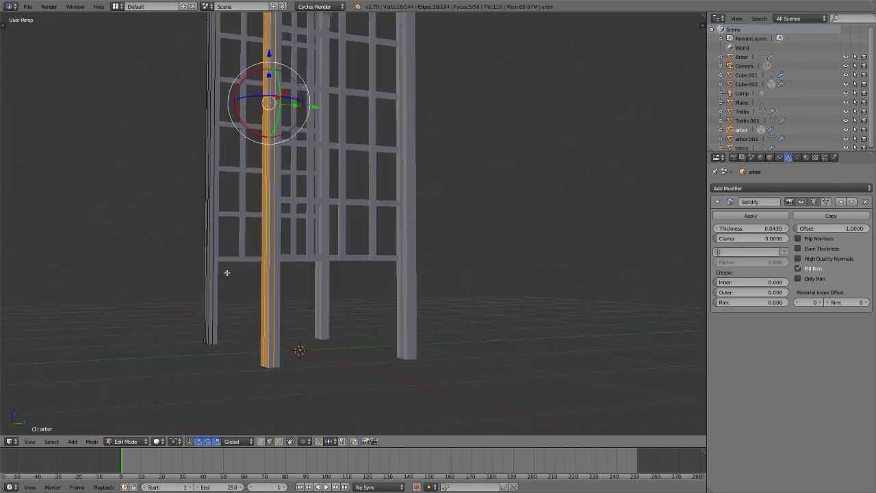
pyautogui.scroll(-2, 227, 271)
pyautogui.hotkey('shift', 'd')
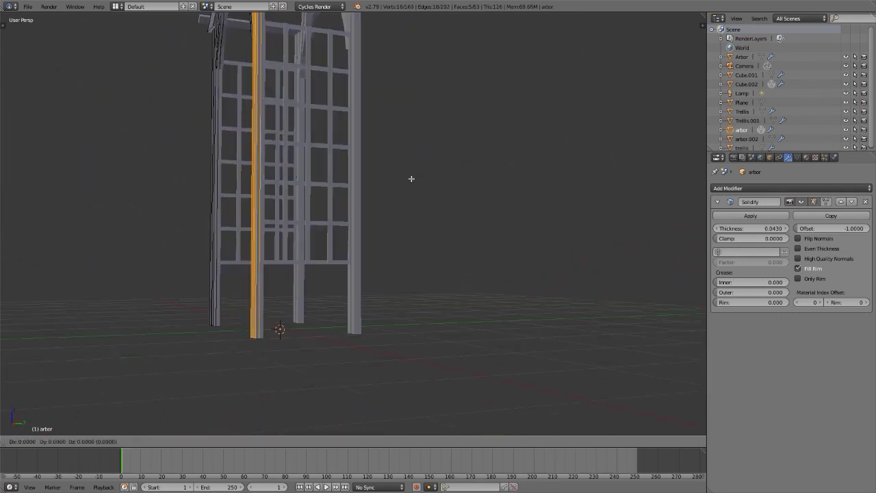
pyautogui.write('rx')
pyautogui.write('90')
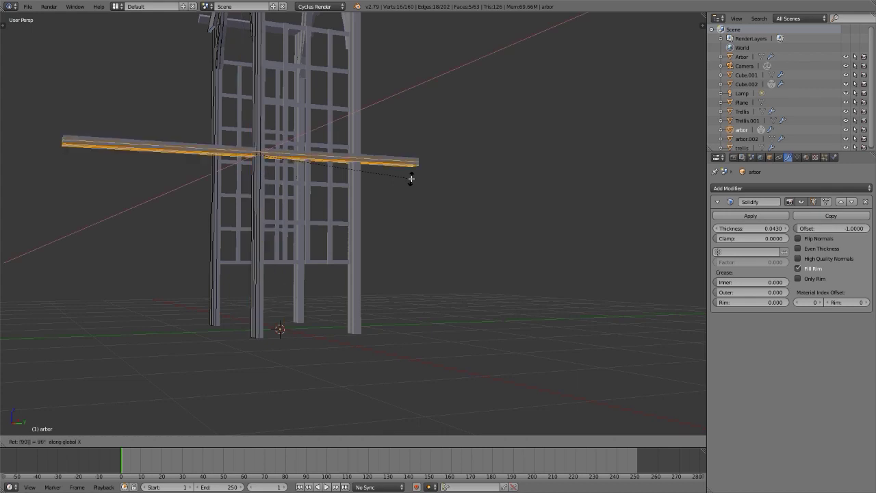
pyautogui.press('Return')
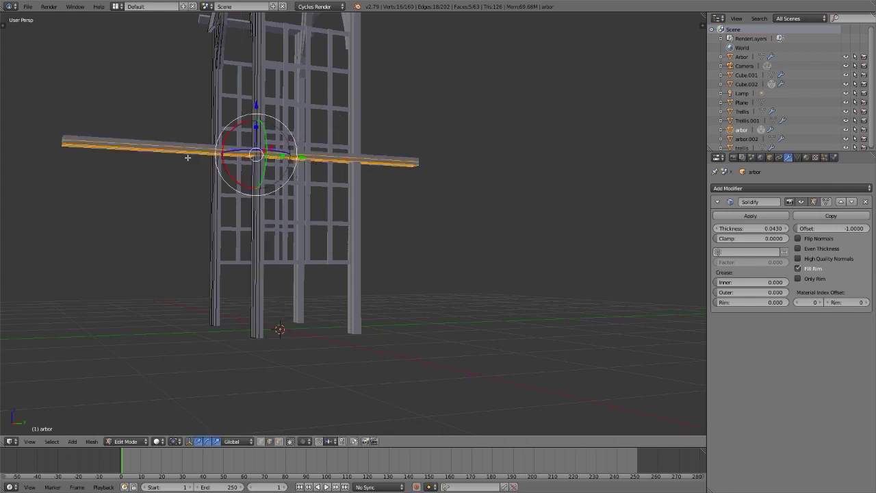
pyautogui.moveTo(188, 157); pyautogui.dragTo(391, 141, button='middle')
pyautogui.scroll(-3, 341, 179)
pyautogui.scroll(6, 382, 175)
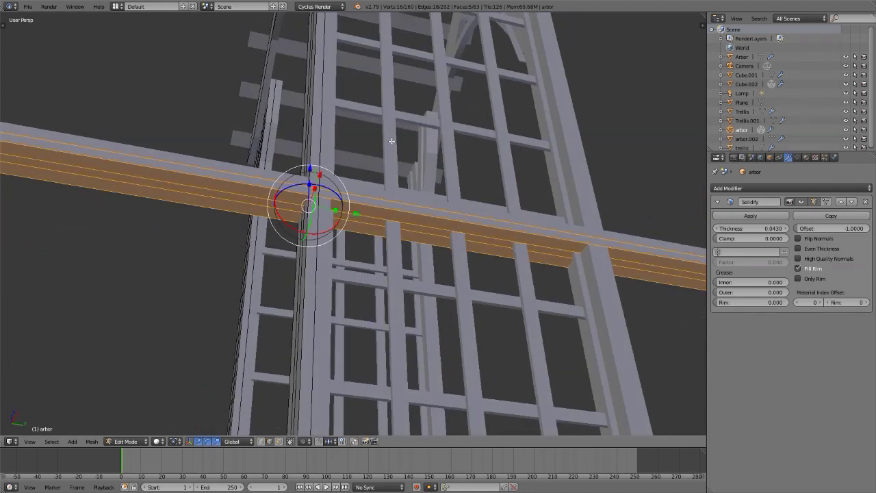
# Place the crossbeam copy and shift it along Y toward the trellis panel
pyautogui.scroll(-3, 391, 141)
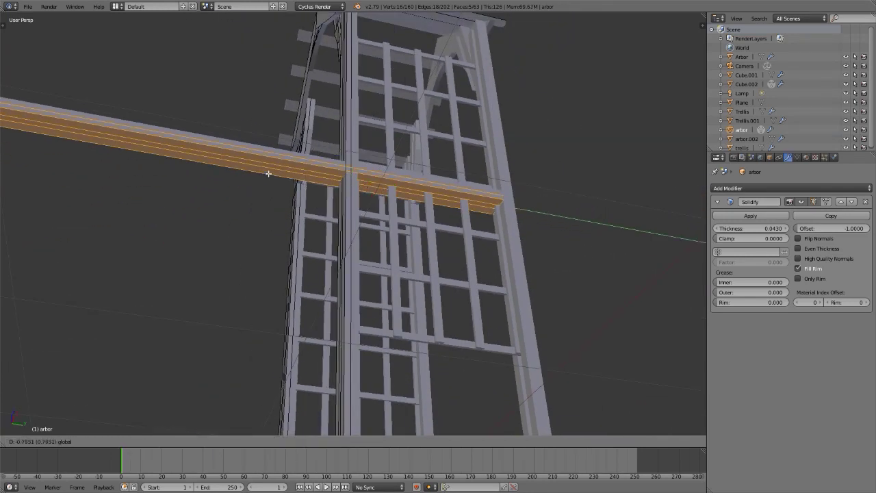
pyautogui.click(267, 174)
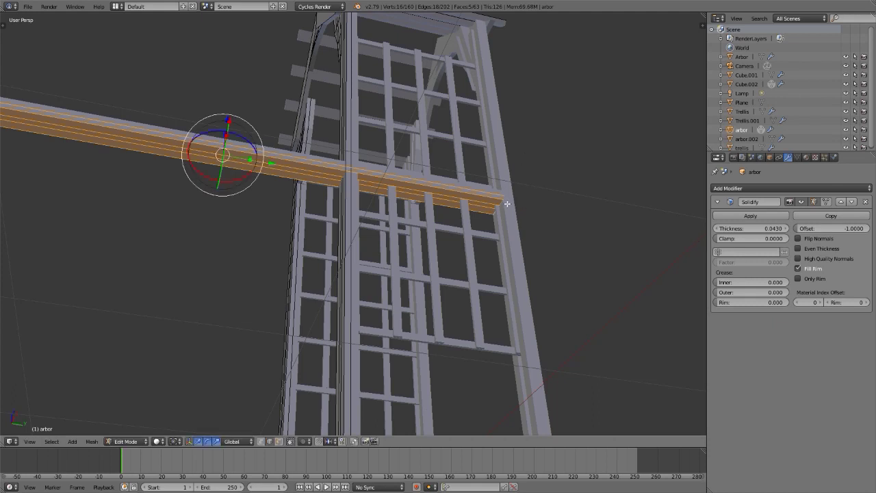
pyautogui.scroll(6, 505, 200)
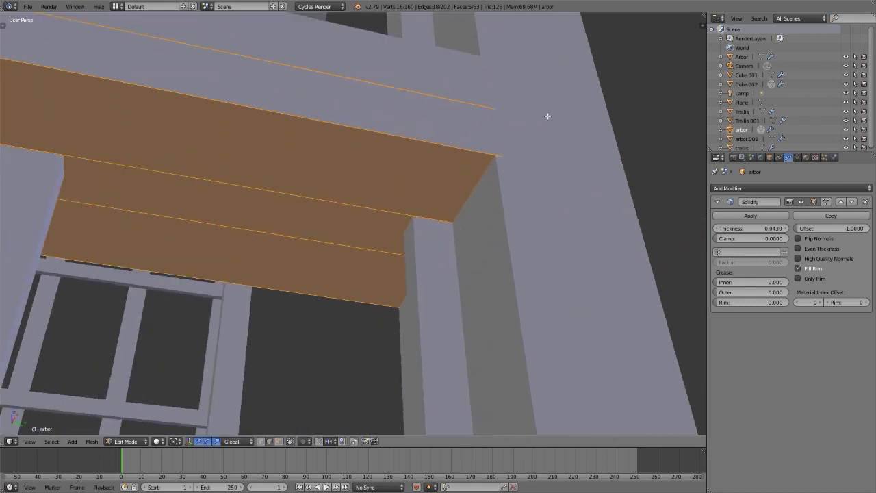
pyautogui.scroll(2, 547, 116)
pyautogui.press('g')
pyautogui.press('y')
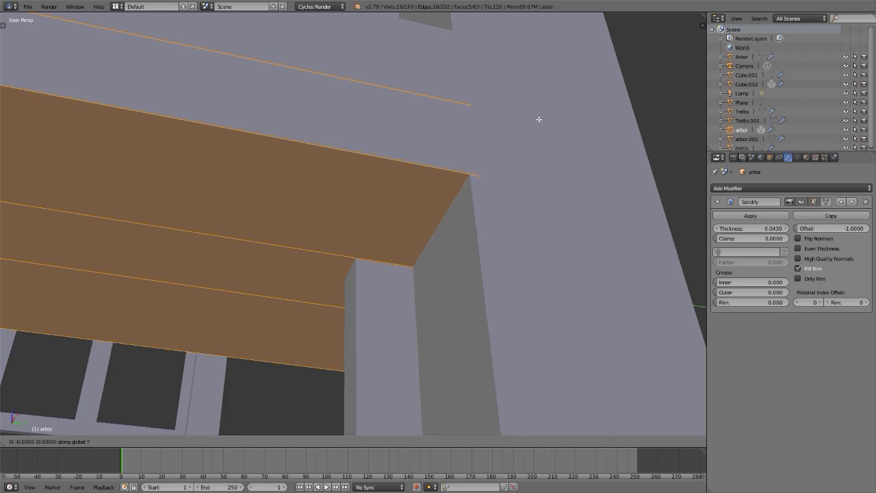
pyautogui.click(432, 119)
# Lower the crossbeam along Z in two moves so it sits under the trellis
pyautogui.scroll(-8, 483, 194)
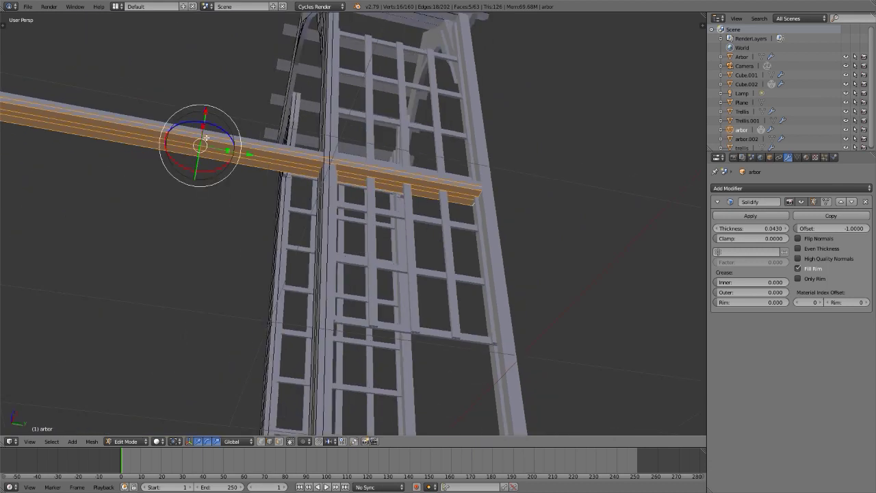
pyautogui.moveTo(251, 143); pyautogui.dragTo(219, 140, button='middle')
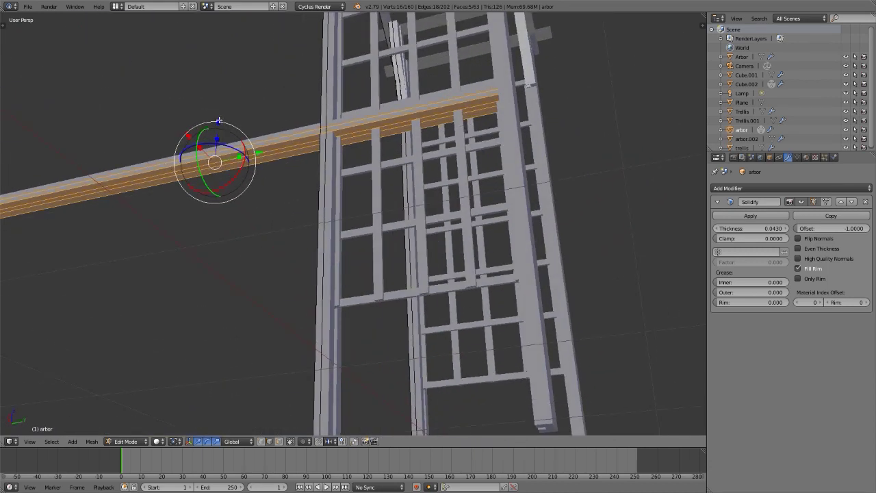
pyautogui.press('g')
pyautogui.press('z')
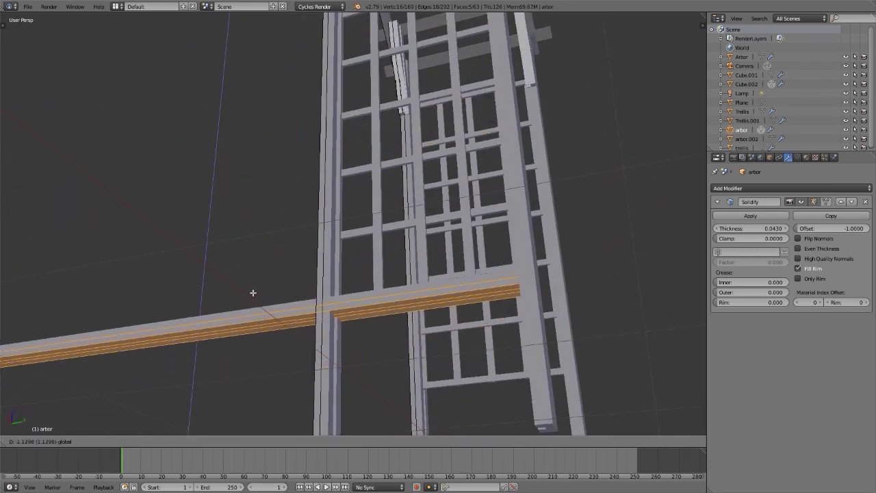
pyautogui.click(252, 292)
pyautogui.moveTo(447, 287); pyautogui.dragTo(526, 352, button='middle')
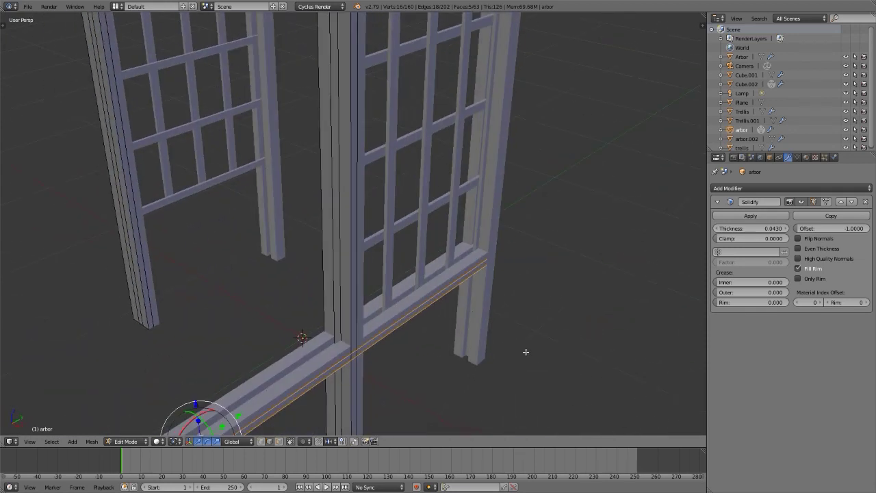
pyautogui.scroll(5, 475, 256)
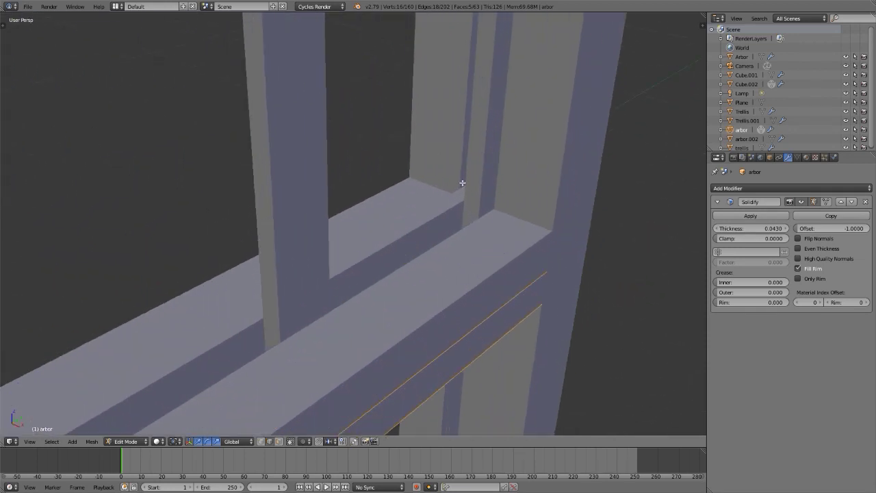
pyautogui.scroll(2, 463, 185)
pyautogui.moveTo(458, 173); pyautogui.dragTo(479, 192, button='middle')
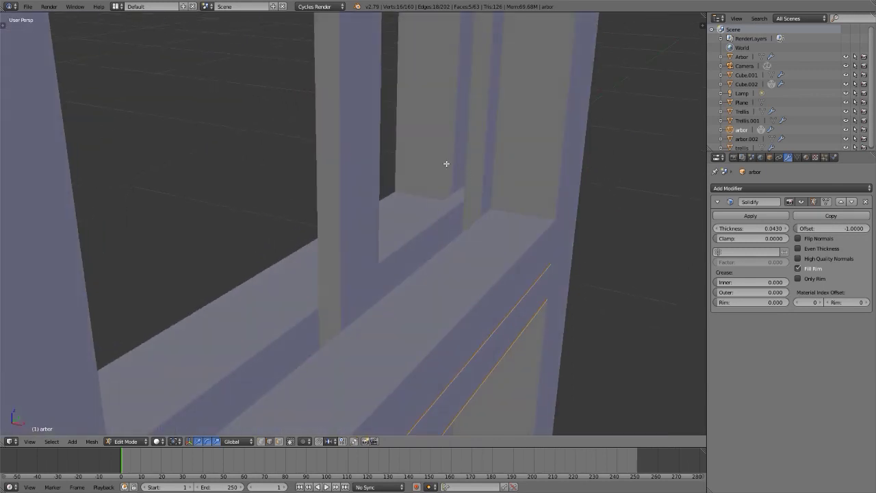
pyautogui.press('g')
pyautogui.press('z')
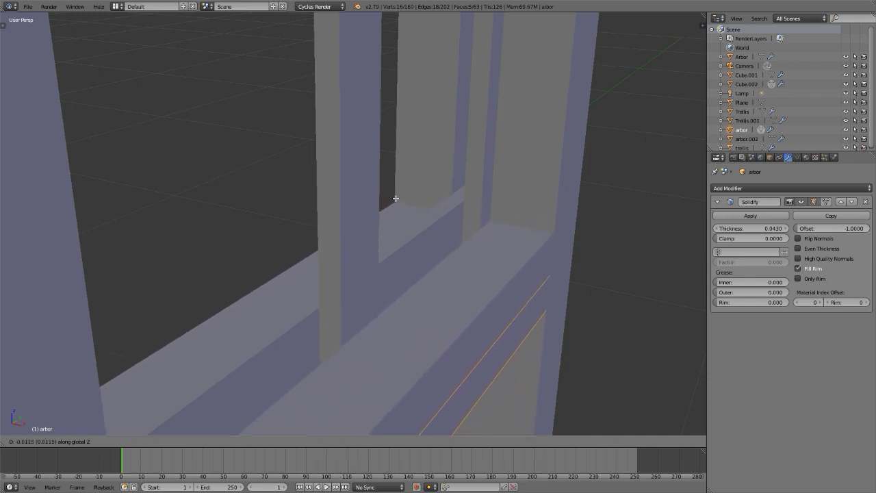
pyautogui.click(395, 197)
# Nudge the crossbeam slightly along X
pyautogui.moveTo(442, 248); pyautogui.dragTo(421, 234, button='middle')
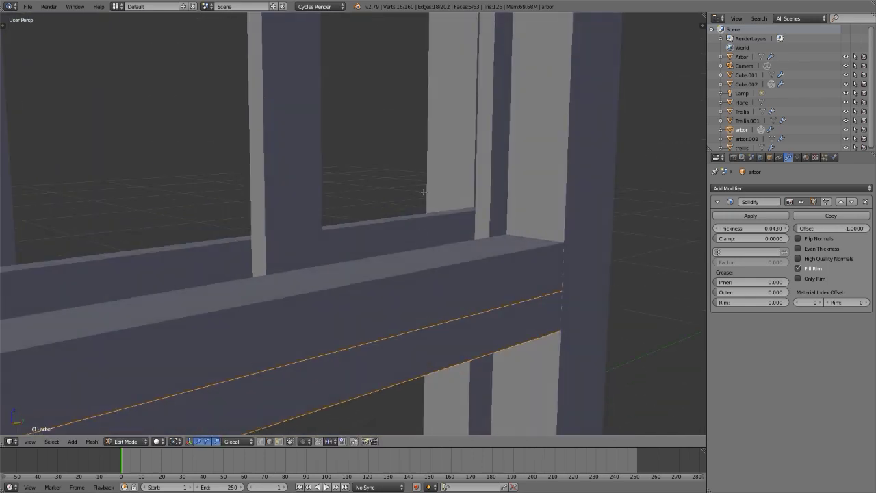
pyautogui.press('g')
pyautogui.press('x')
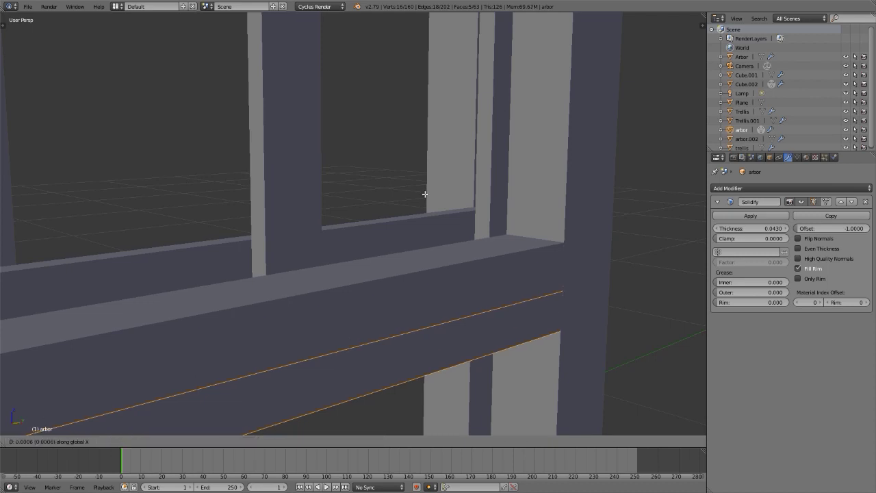
pyautogui.click(423, 211)
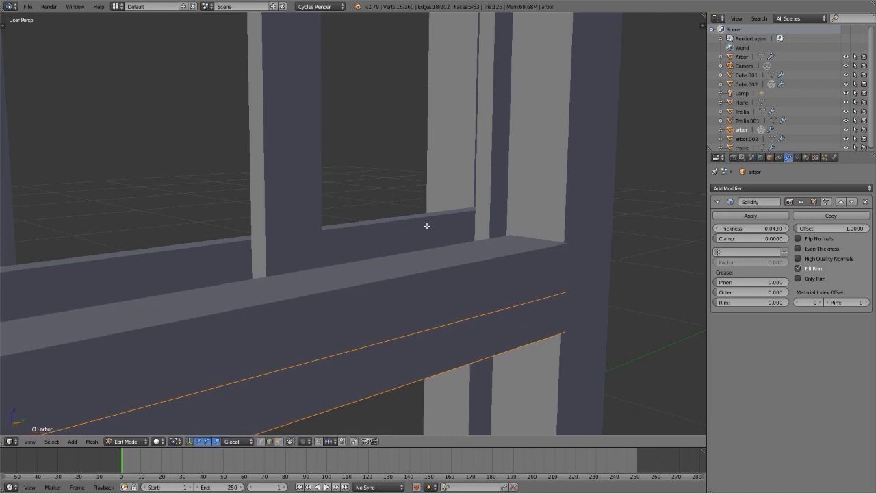
pyautogui.moveTo(426, 225)
pyautogui.mouseDown(button='middle')
pyautogui.moveTo(445, 244)
pyautogui.moveTo(414, 236)
pyautogui.mouseUp(button='middle')
# Compare the beam placement against the arbor reference photo in Photo Viewer
pyautogui.hotkey('alt', 'Tab')
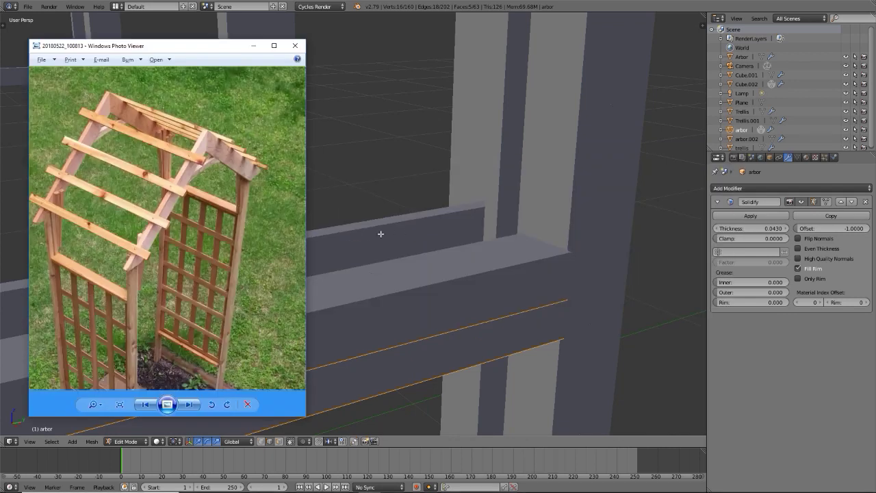
pyautogui.scroll(2, 209, 274)
pyautogui.scroll(2, 210, 275)
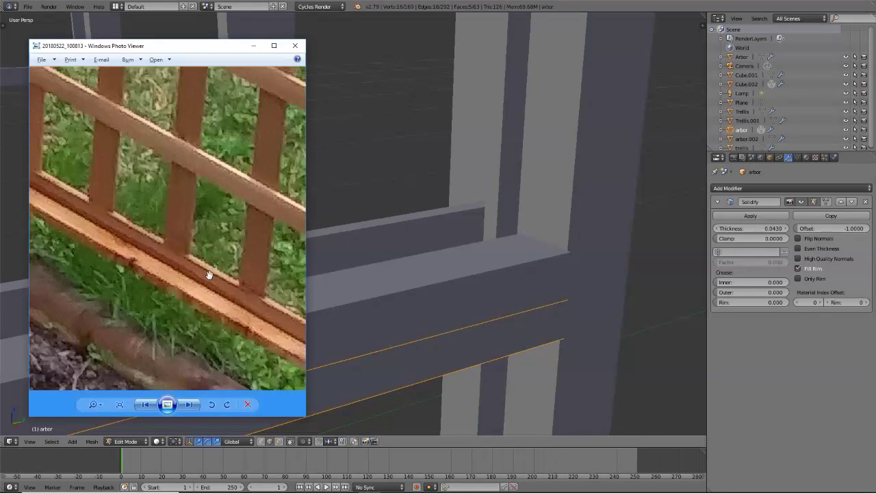
pyautogui.scroll(-1, 210, 275)
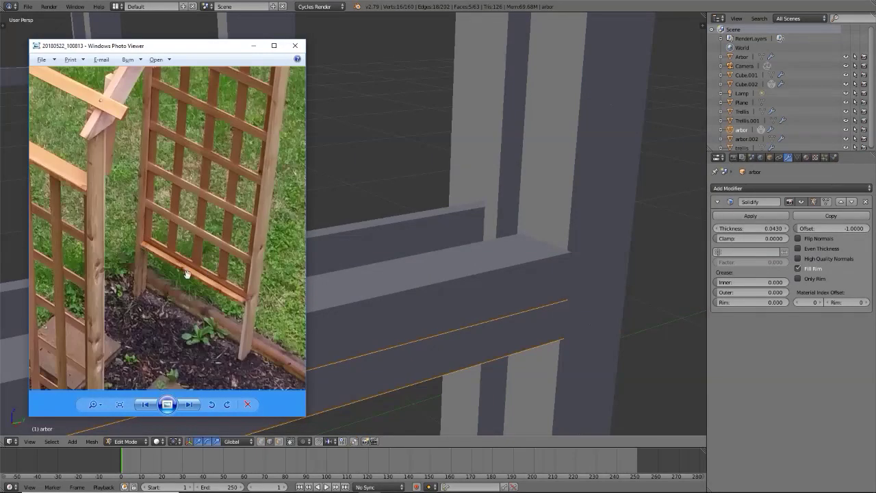
pyautogui.hotkey('alt', 'Tab')
pyautogui.moveTo(454, 270)
pyautogui.mouseDown(button='middle')
pyautogui.moveTo(458, 251)
pyautogui.moveTo(453, 262)
pyautogui.mouseUp(button='middle')
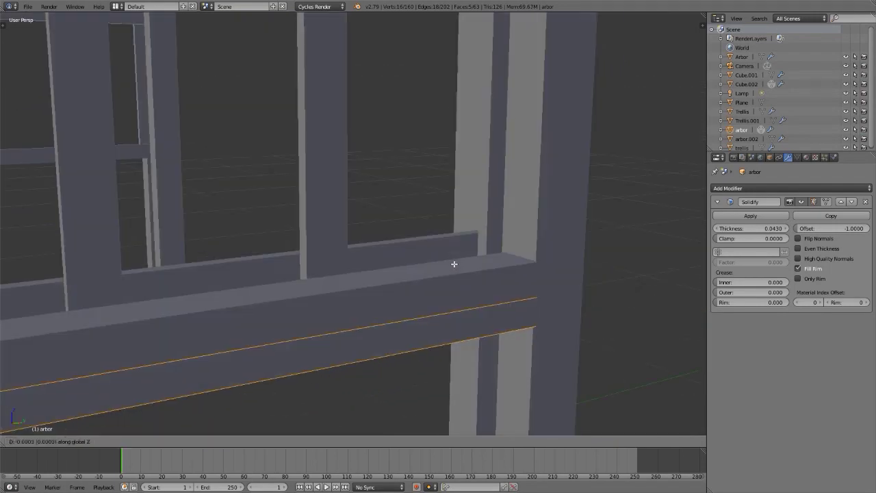
# Select the five edges at the beam end near the post top
pyautogui.scroll(-6, 465, 264)
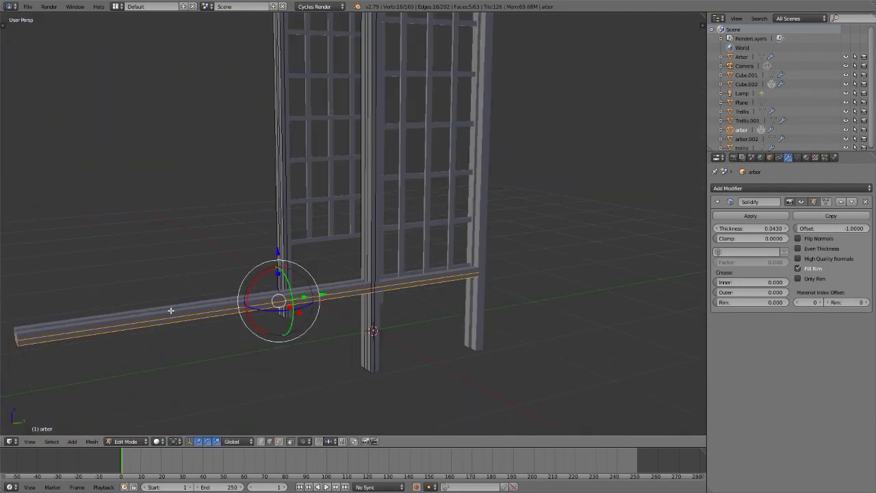
pyautogui.scroll(-4, 417, 291)
pyautogui.scroll(6, 219, 311)
pyautogui.moveTo(219, 311); pyautogui.dragTo(243, 265, button='middle')
pyautogui.rightClick(214, 275)
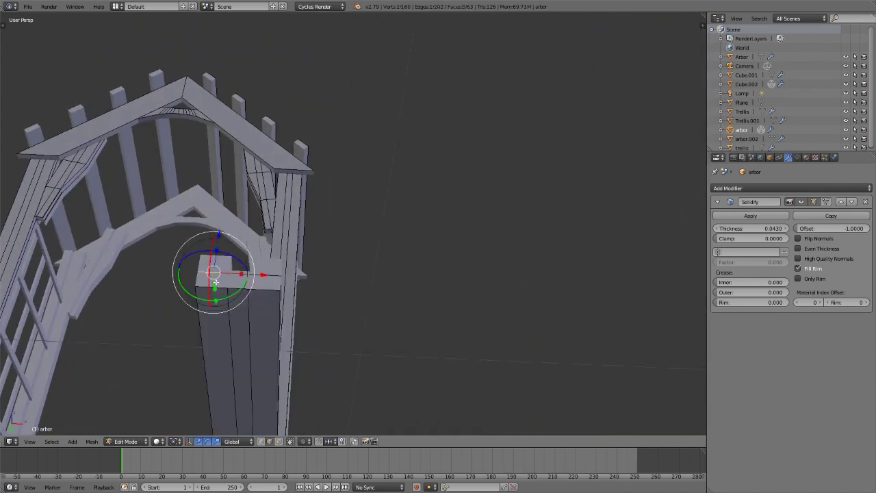
pyautogui.keyDown('shift'); pyautogui.rightClick(216, 287); pyautogui.keyUp('shift')
pyautogui.keyDown('shift'); pyautogui.rightClick(228, 288); pyautogui.keyUp('shift')
pyautogui.keyDown('shift'); pyautogui.rightClick(224, 294); pyautogui.keyUp('shift')
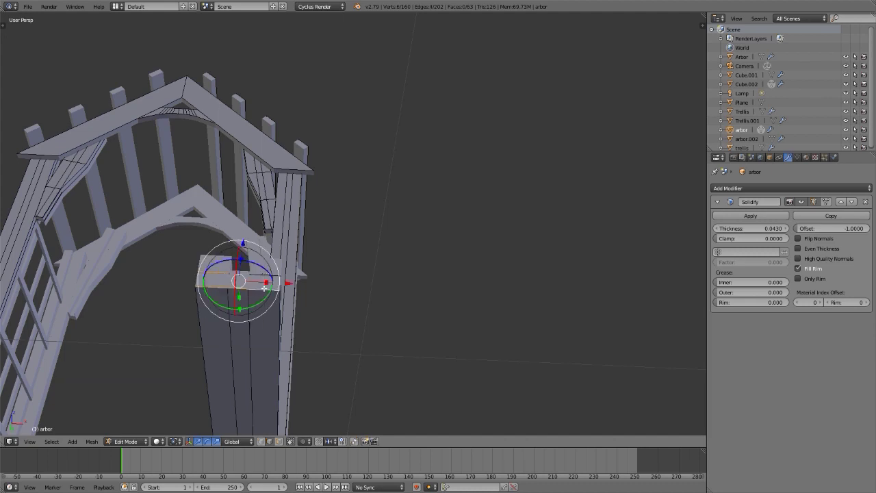
pyautogui.keyDown('shift'); pyautogui.rightClick(266, 272); pyautogui.keyUp('shift')
# Slide the selected beam-end edges back along Y in two moves to trim the beam
pyautogui.moveTo(266, 273); pyautogui.dragTo(185, 299, button='middle')
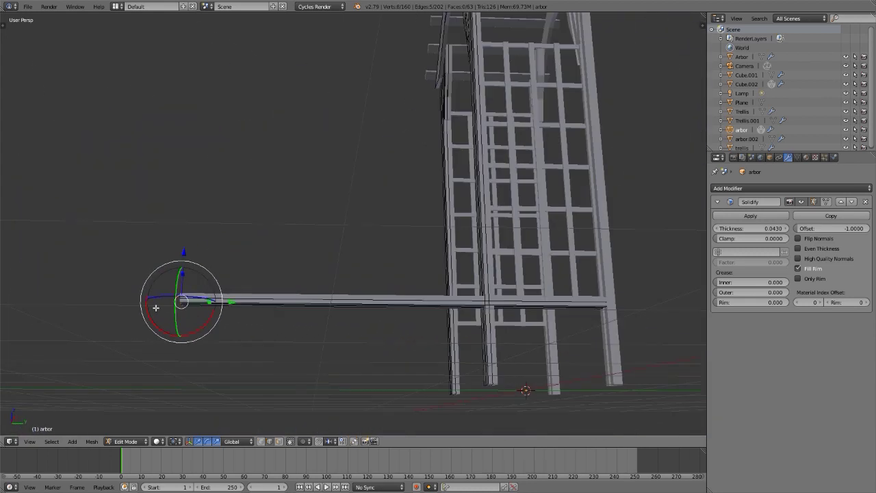
pyautogui.press('g')
pyautogui.press('y')
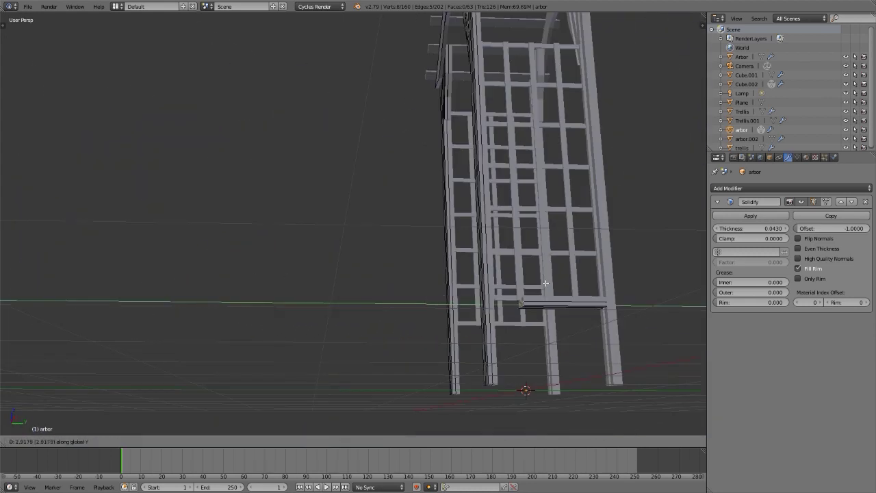
pyautogui.click(527, 283)
pyautogui.scroll(6, 511, 210)
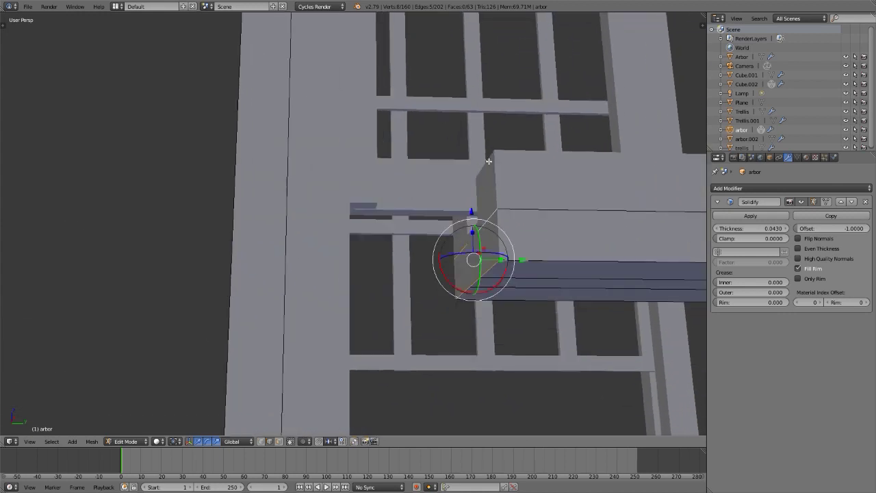
pyautogui.moveTo(511, 211); pyautogui.dragTo(456, 185, button='middle')
pyautogui.press('g')
pyautogui.press('y')
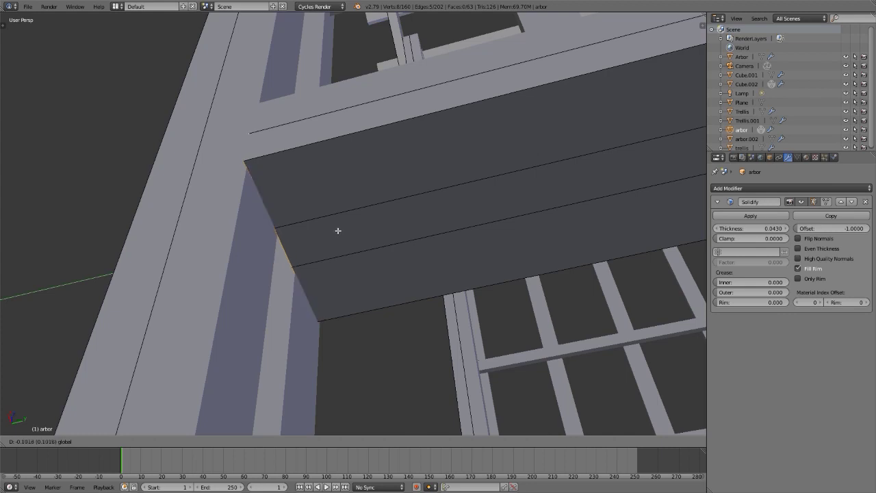
pyautogui.click(340, 230)
# Select all geometry linked to the beam with Ctrl+L
pyautogui.scroll(-5, 340, 231)
pyautogui.moveTo(340, 231); pyautogui.dragTo(446, 274, button='middle')
pyautogui.scroll(3, 436, 270)
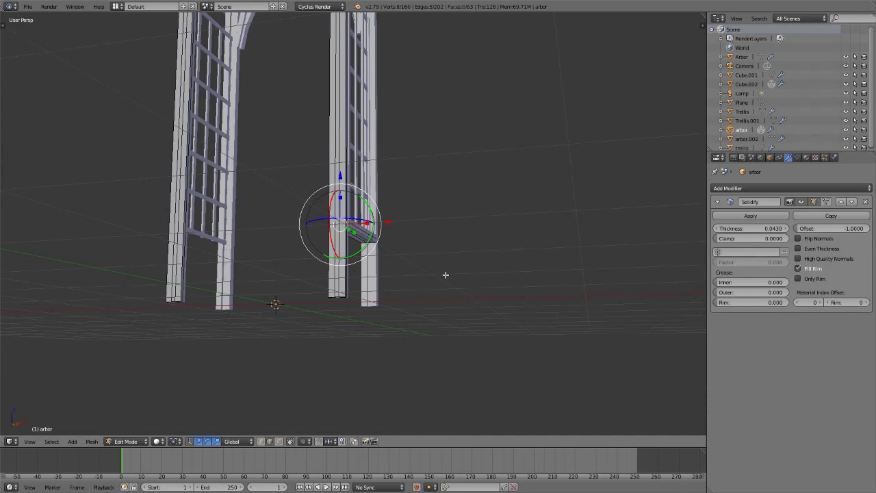
pyautogui.hotkey('ctrl', 'l')
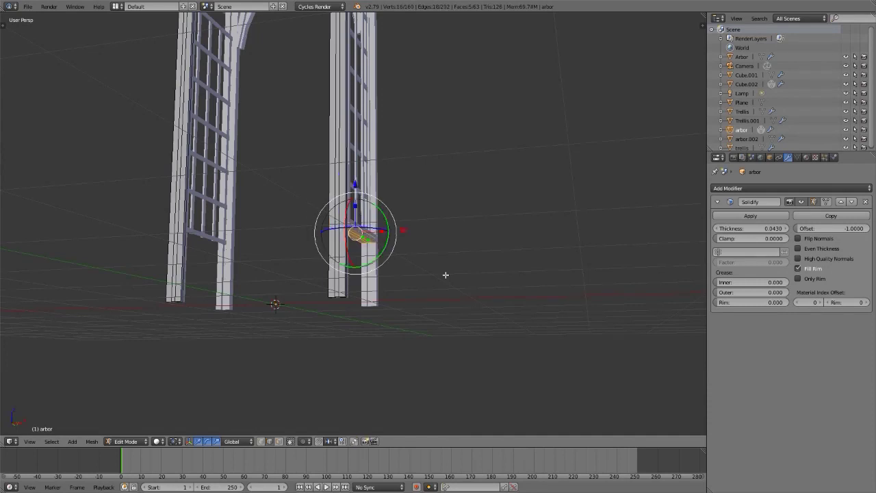
pyautogui.scroll(-3, 383, 124)
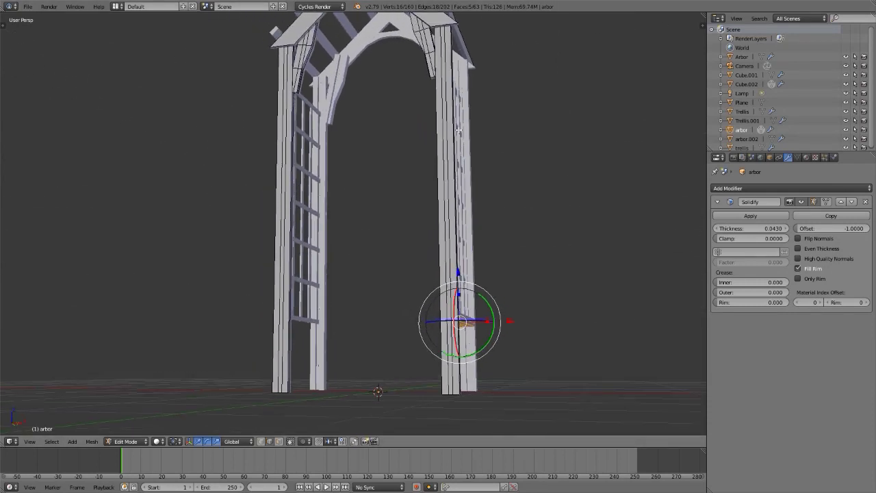
pyautogui.moveTo(383, 123); pyautogui.dragTo(460, 234, button='middle')
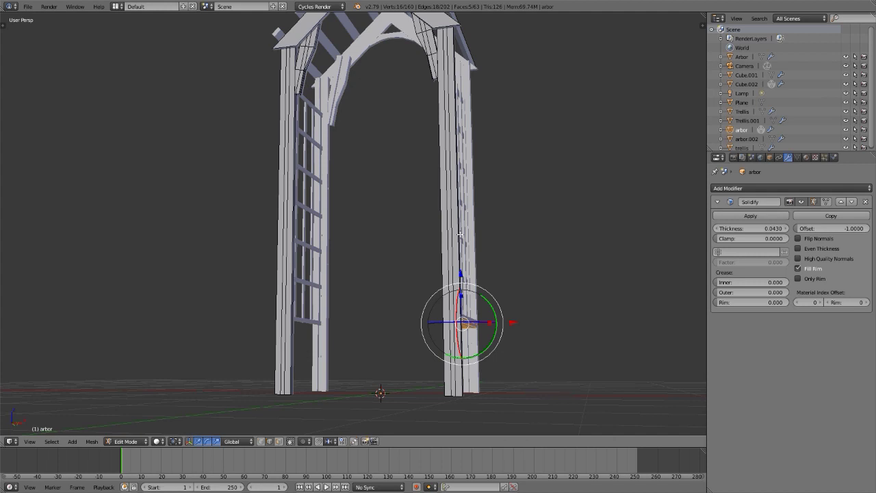
# Symmetrize the crossbeam mesh with direction +X to -X
pyautogui.press('t')
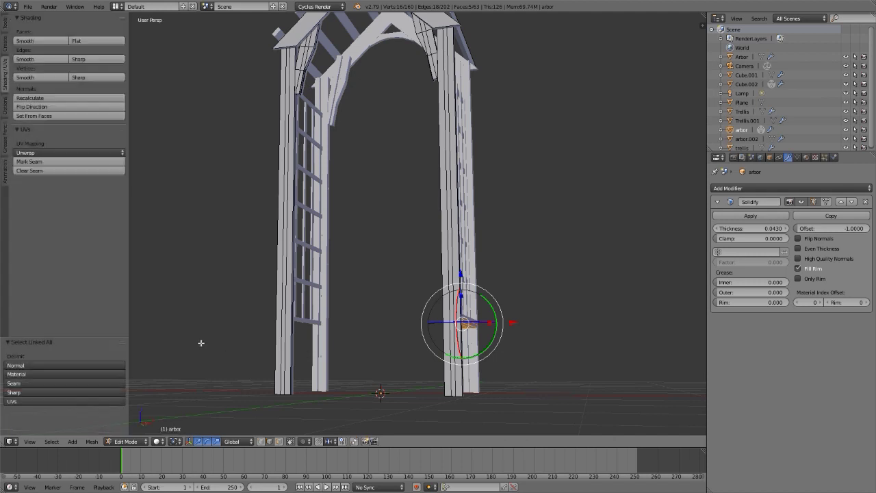
pyautogui.click(92, 442)
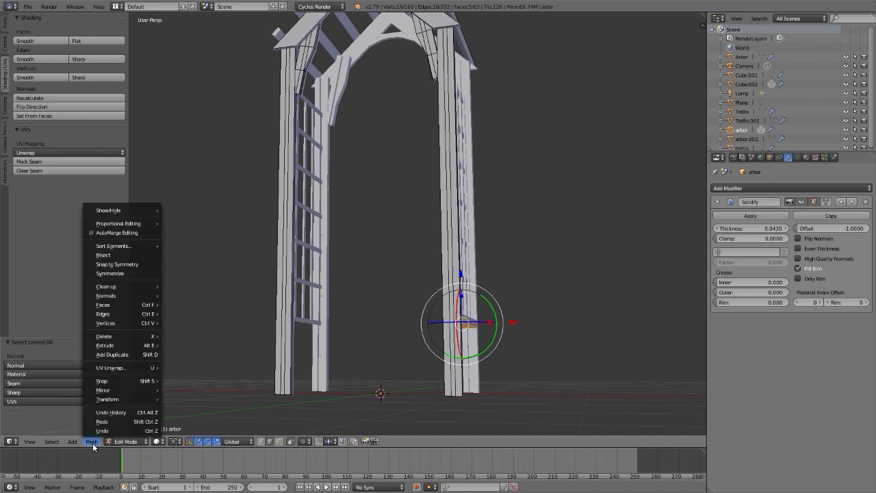
pyautogui.click(135, 273)
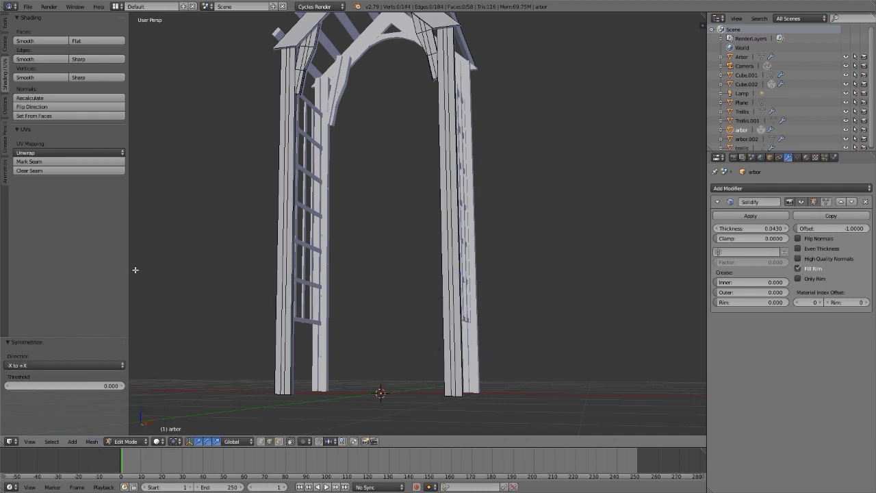
pyautogui.click(54, 364)
pyautogui.click(56, 343)
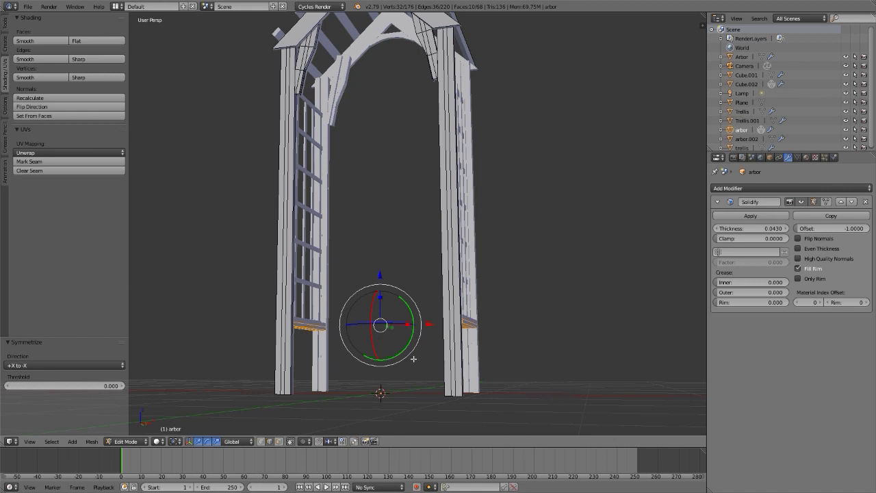
# Duplicate the crossbeam up to the trellis top and flip it 180° around X
pyautogui.moveTo(447, 298); pyautogui.dragTo(395, 308, button='middle')
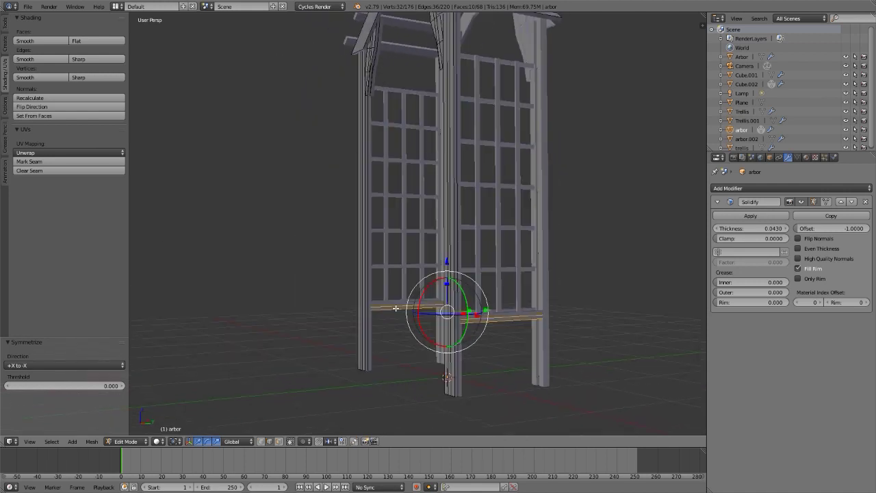
pyautogui.hotkey('shift', 'd')
pyautogui.press('z')
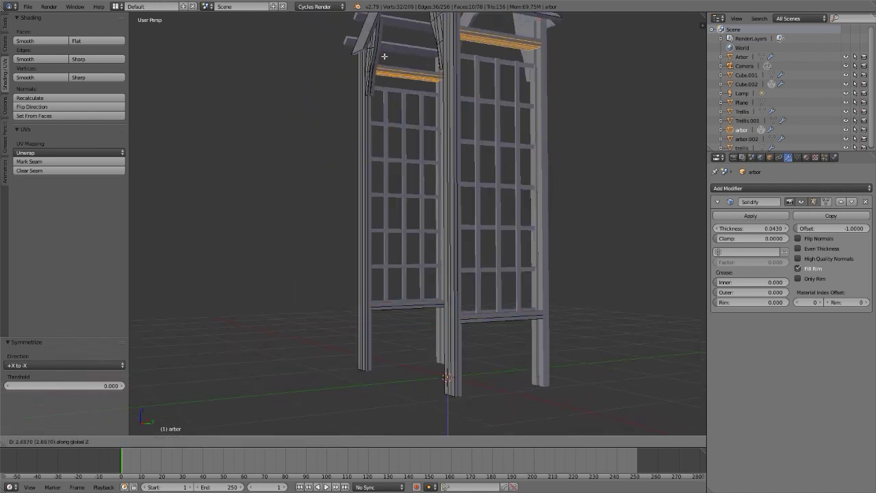
pyautogui.click(383, 62)
pyautogui.write('rx')
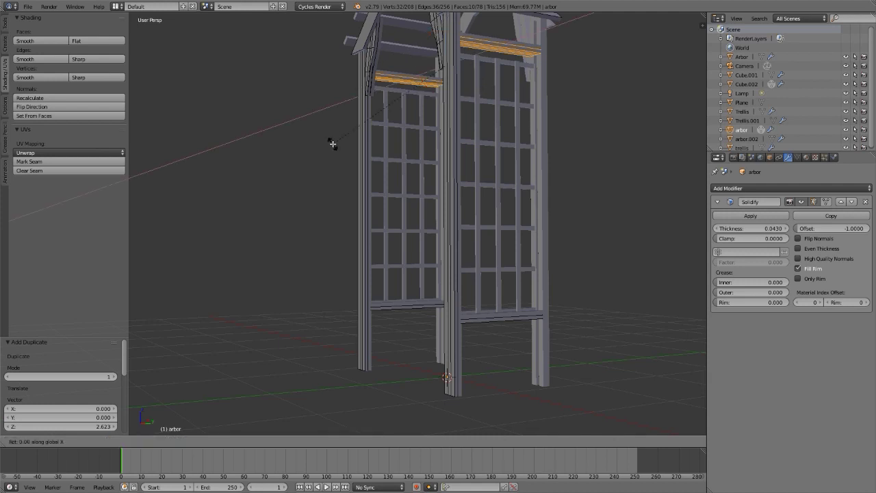
pyautogui.write('180')
pyautogui.press('Return')
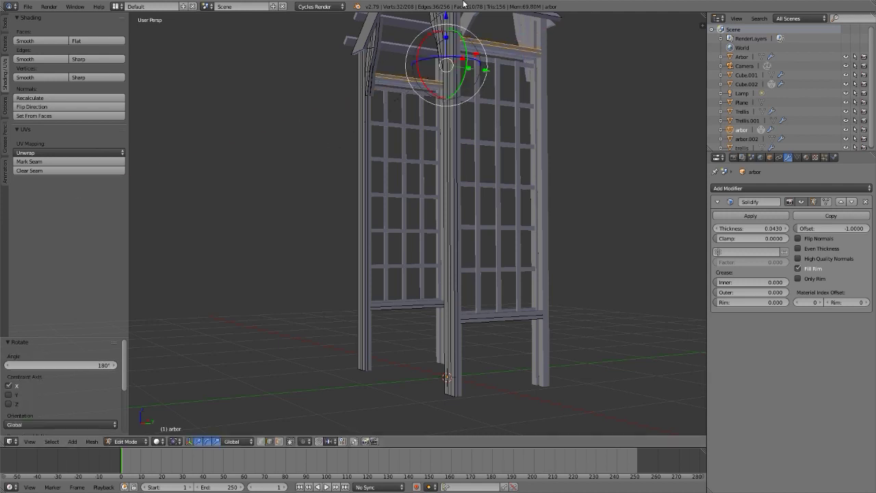
# Lower the flipped copy slightly along Z into place
pyautogui.scroll(6, 536, 58)
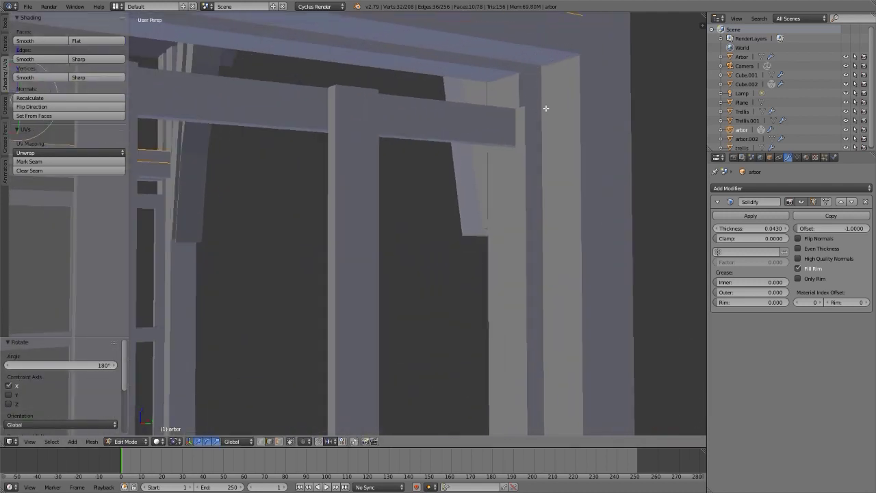
pyautogui.scroll(2, 551, 103)
pyautogui.press('g')
pyautogui.press('z')
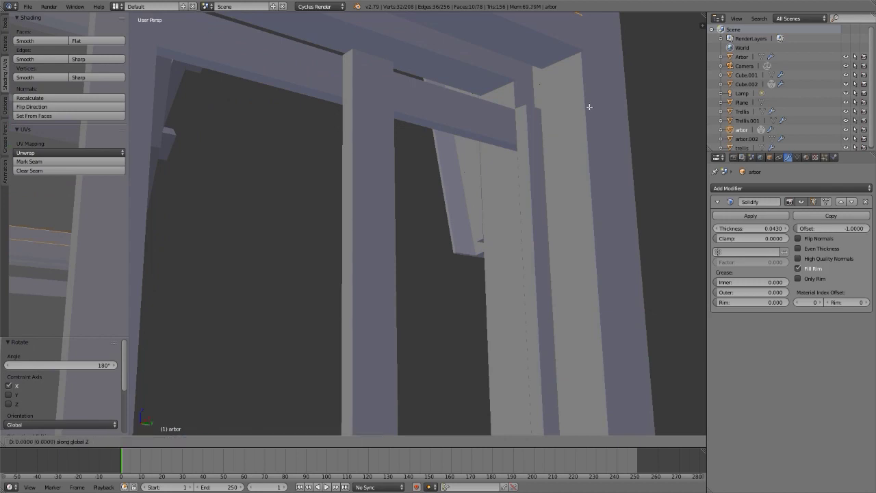
pyautogui.click(582, 146)
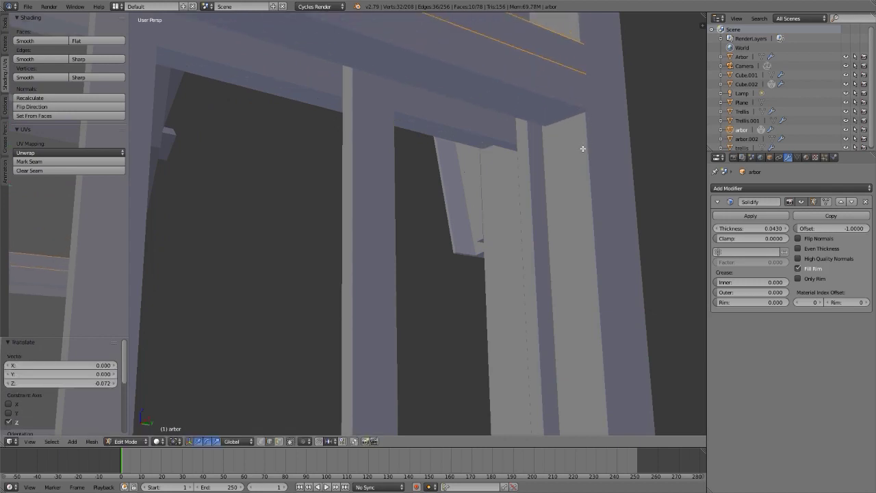
pyautogui.scroll(-4, 570, 271)
pyautogui.scroll(-6, 570, 271)
# In Object Mode, view through the camera, unhide plane and lamp, and show rendered preview
pyautogui.press('Tab')
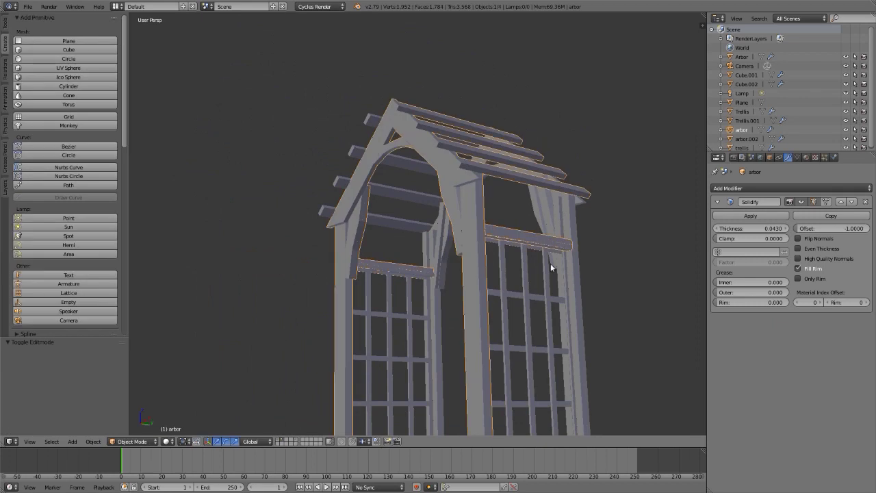
pyautogui.scroll(2, 466, 166)
pyautogui.scroll(-1, 465, 163)
pyautogui.press('t')
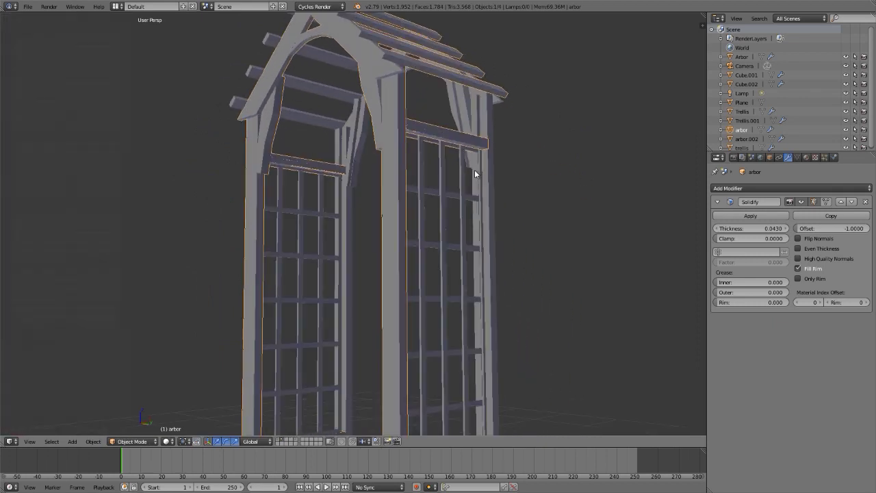
pyautogui.scroll(-2, 473, 172)
pyautogui.press('KP_0')
pyautogui.hotkey('alt', 'h')
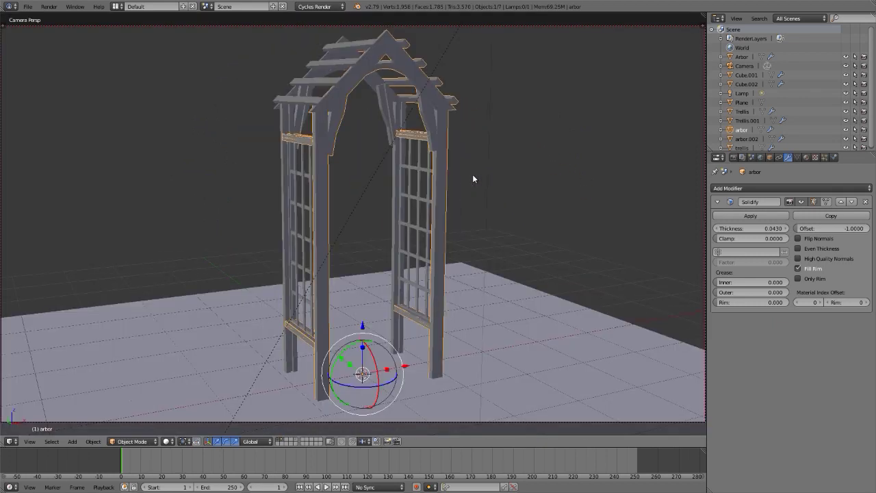
pyautogui.hotkey('shift', 'z')
pyautogui.scroll(-2, 473, 177)
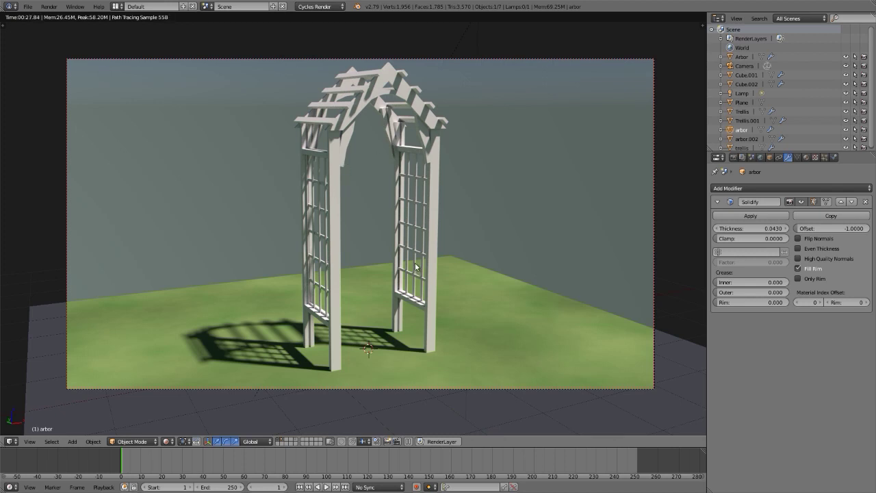
# Enable Lock Camera to View and frame a low view inside the arch, then re-enter Edit Mode
pyautogui.press('n')
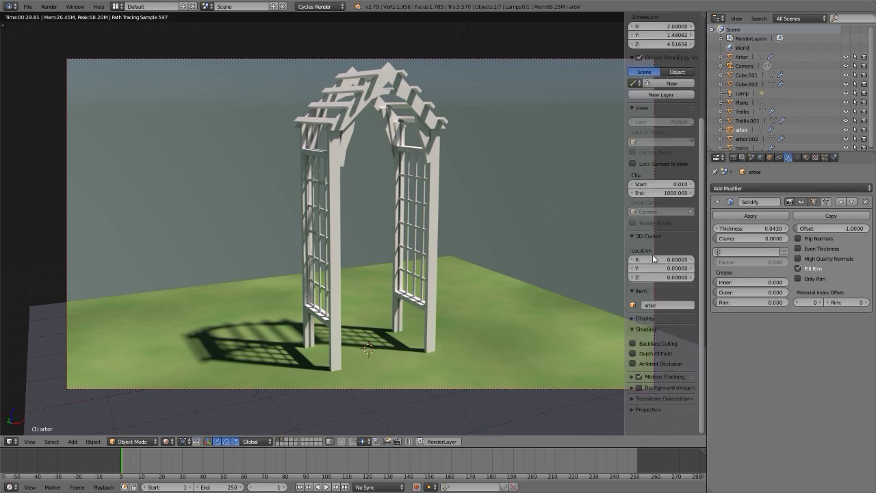
pyautogui.click(660, 164)
pyautogui.press('n')
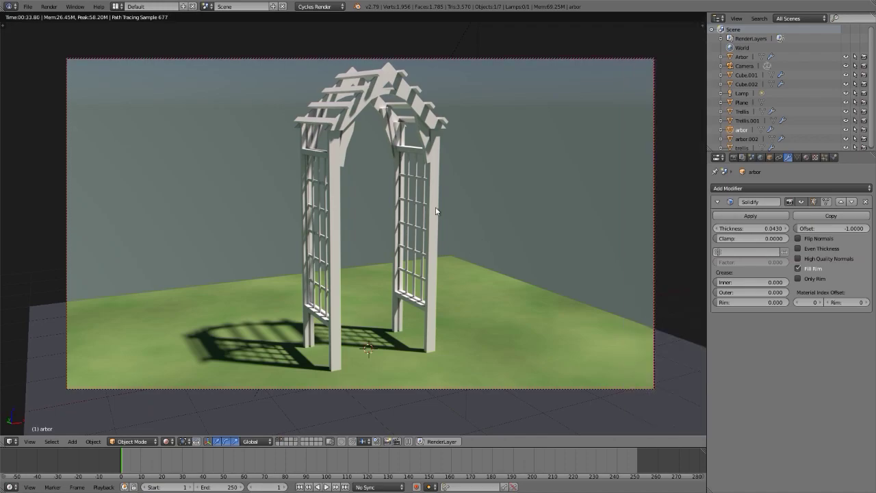
pyautogui.moveTo(436, 212); pyautogui.dragTo(474, 207, button='middle')
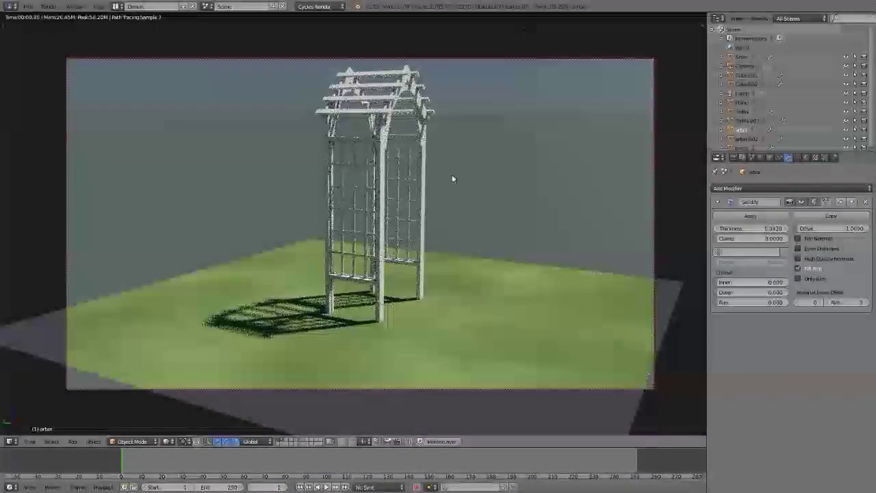
pyautogui.scroll(5, 409, 67)
pyautogui.moveTo(410, 67); pyautogui.dragTo(585, 218, button='middle')
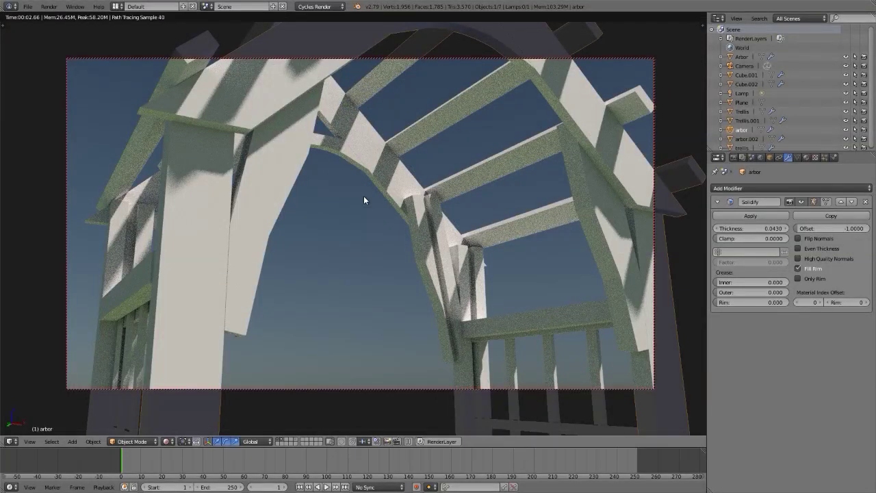
pyautogui.scroll(-5, 381, 176)
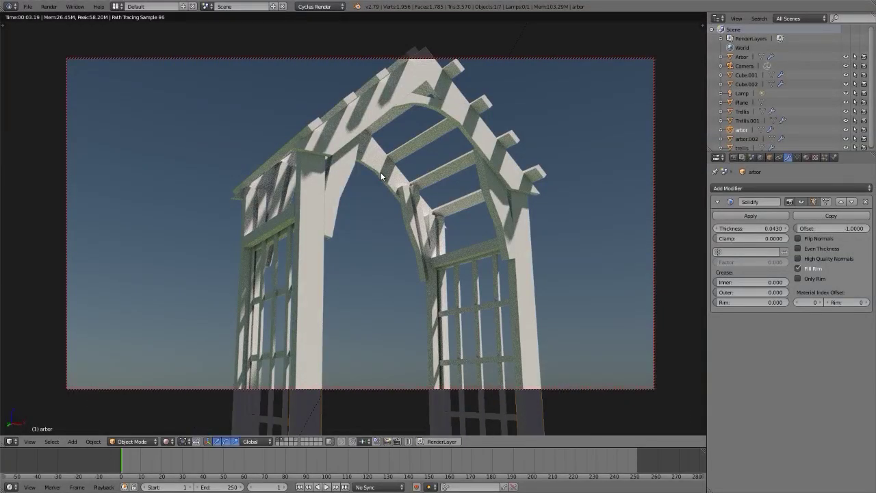
pyautogui.press('Tab')
# Select the roof-peak edge and split it using the Ctrl+E edge menu
pyautogui.press('z')
pyautogui.hotkey('ctrl', 'Tab')
pyautogui.click(420, 91)
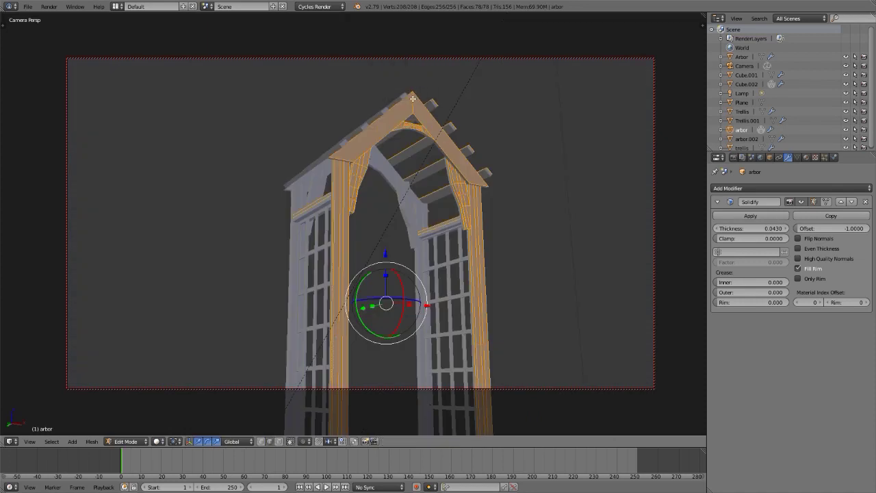
pyautogui.rightClick(413, 100)
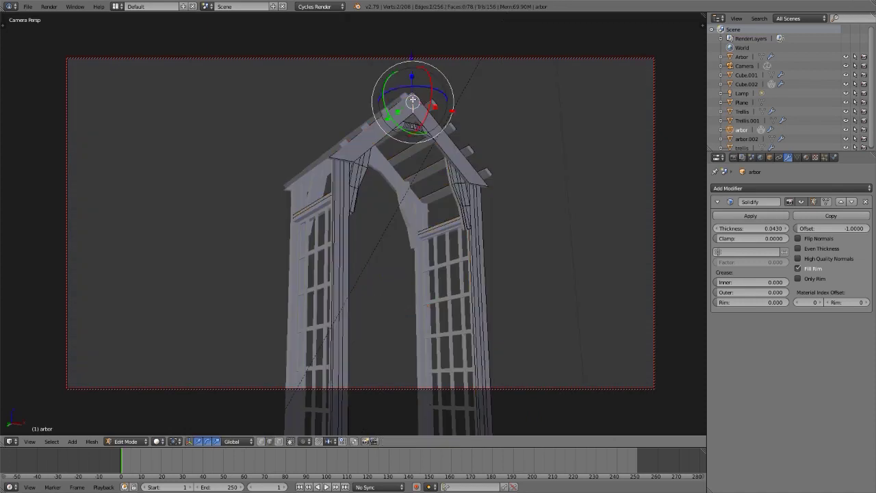
pyautogui.hotkey('ctrl', 'e')
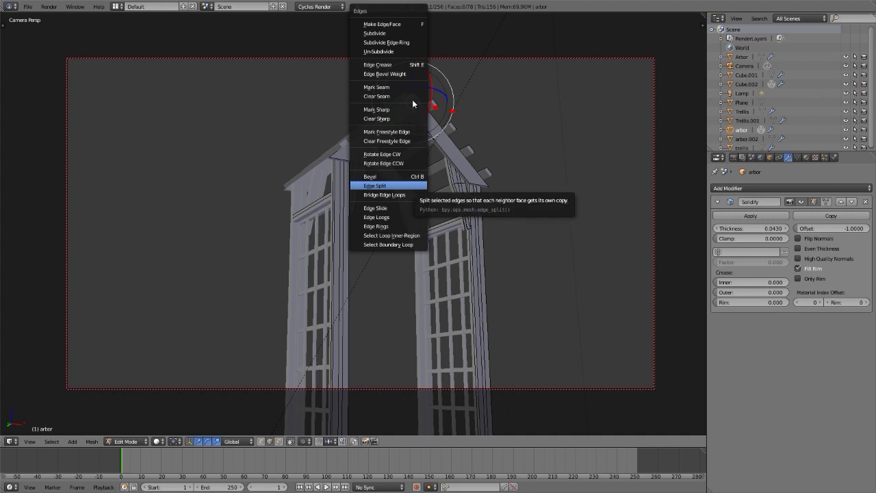
pyautogui.click(380, 187)
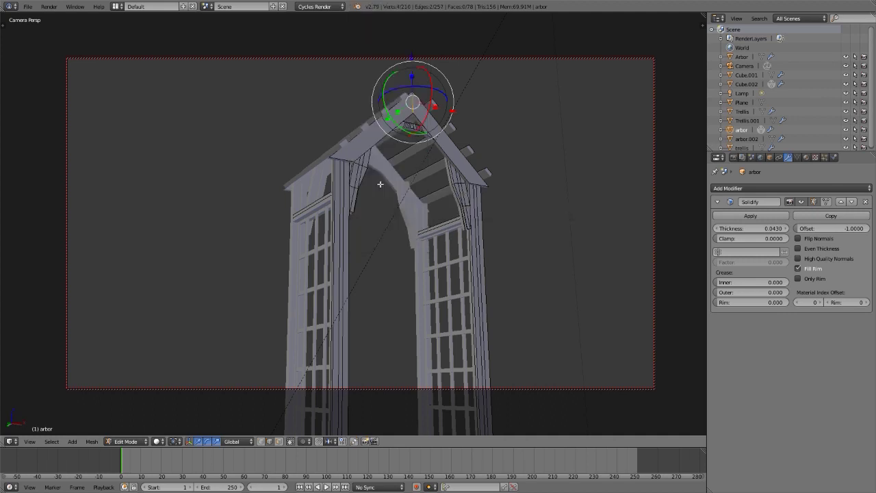
# Switch to edge selection, select the whole mesh, and apply an operation from the W menu
pyautogui.hotkey('ctrl', 'Tab')
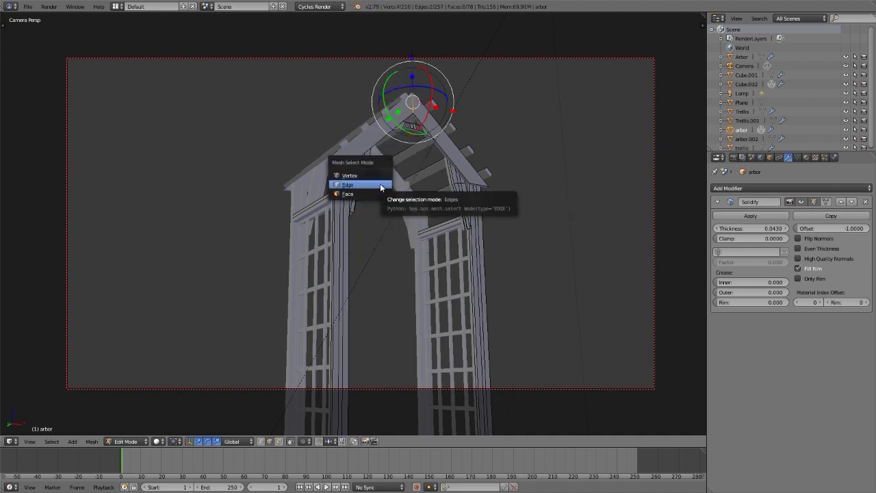
pyautogui.click(380, 186)
pyautogui.press('a')
pyautogui.press('a')
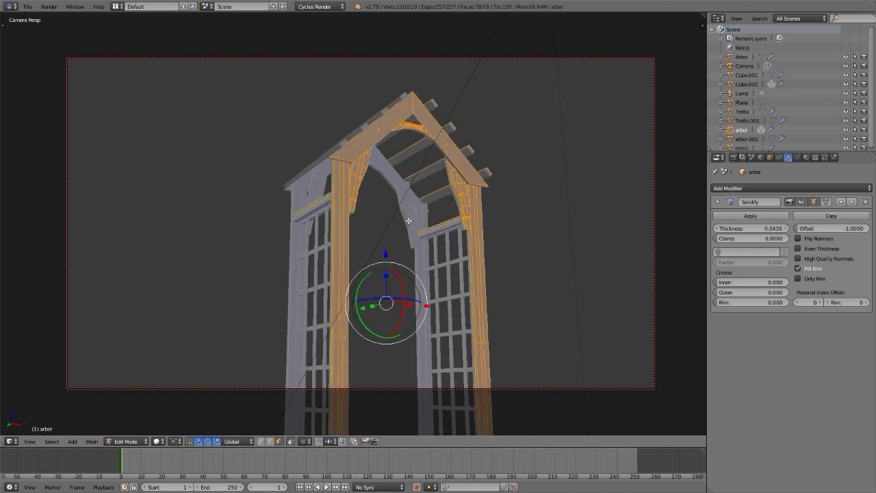
pyautogui.press('w')
pyautogui.click(409, 220)
# Switch to the UV Editing layout, deselect all islands, and maximize the UV editor
pyautogui.hotkey('ctrl', 'Right')
pyautogui.hotkey('ctrl', 'Right')
pyautogui.hotkey('ctrl', 'Right')
pyautogui.hotkey('ctrl', 'Right')
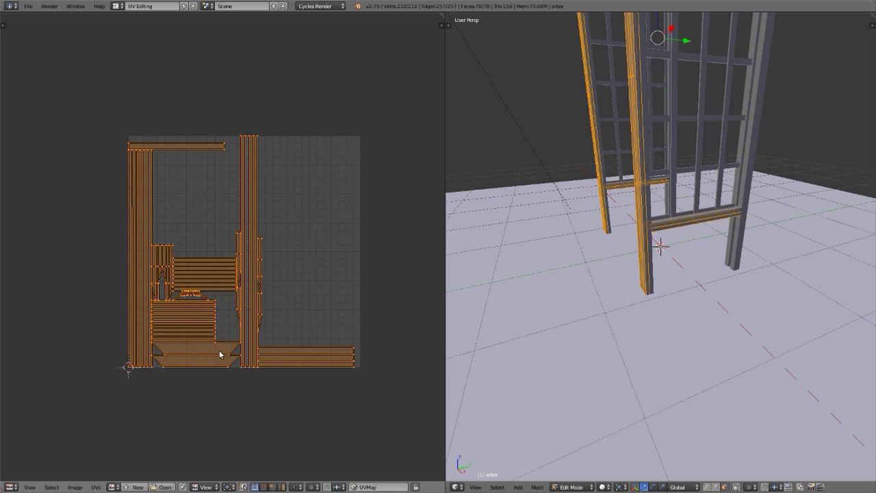
pyautogui.scroll(1, 219, 354)
pyautogui.scroll(-1, 220, 355)
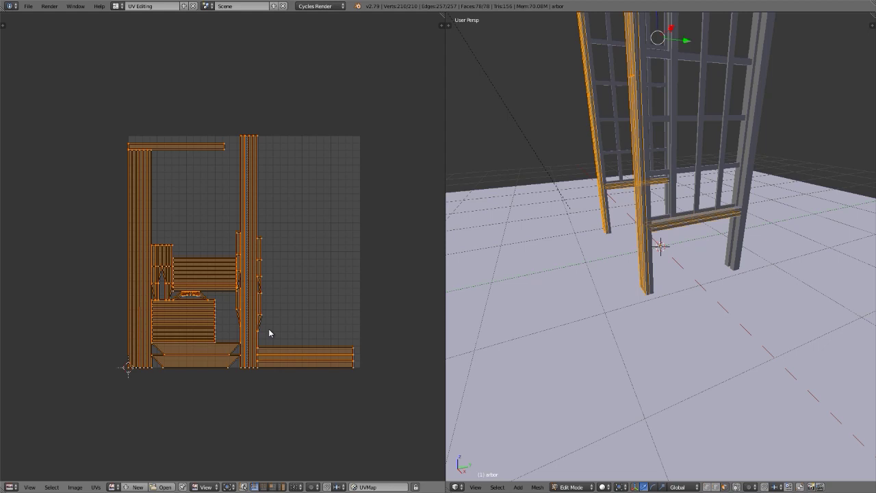
pyautogui.press('a')
pyautogui.scroll(3, 236, 331)
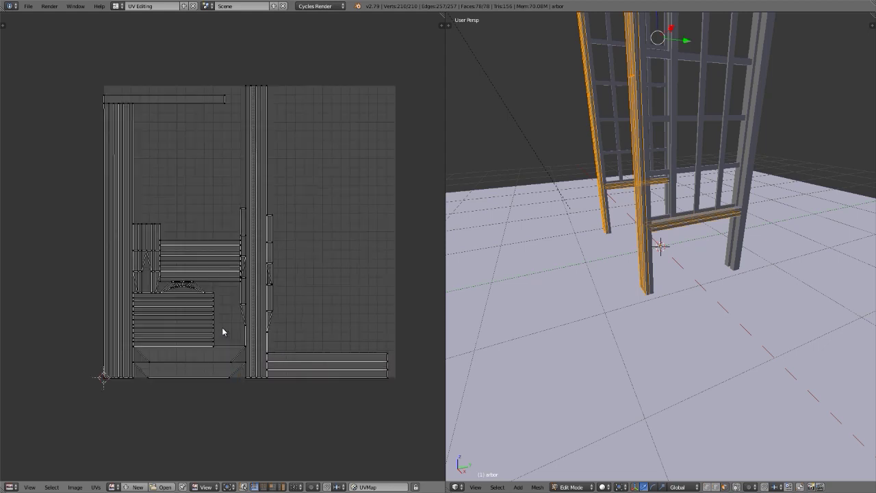
pyautogui.hotkey('shift', 'space')
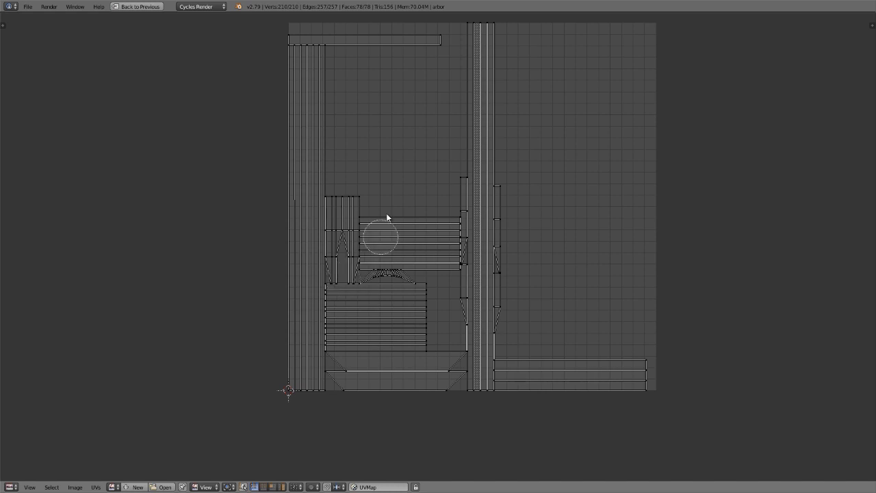
pyautogui.press('Escape')
pyautogui.hotkey('ctrl', 'Tab')
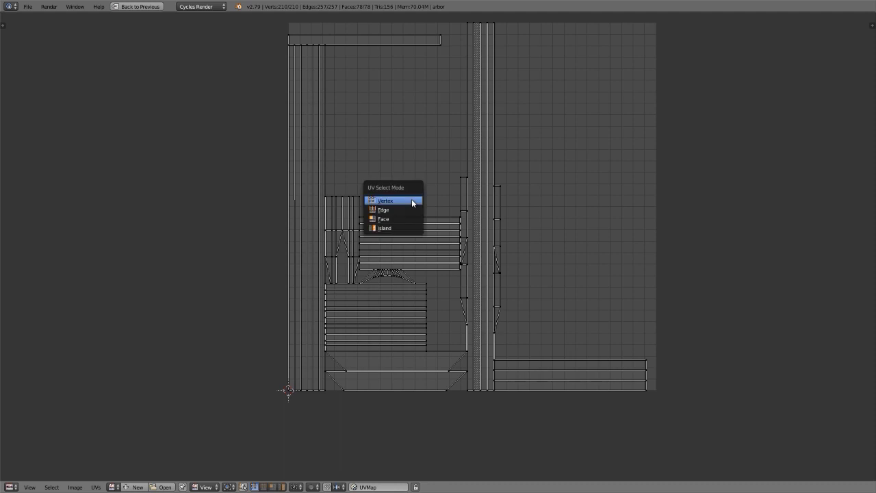
pyautogui.press('Escape')
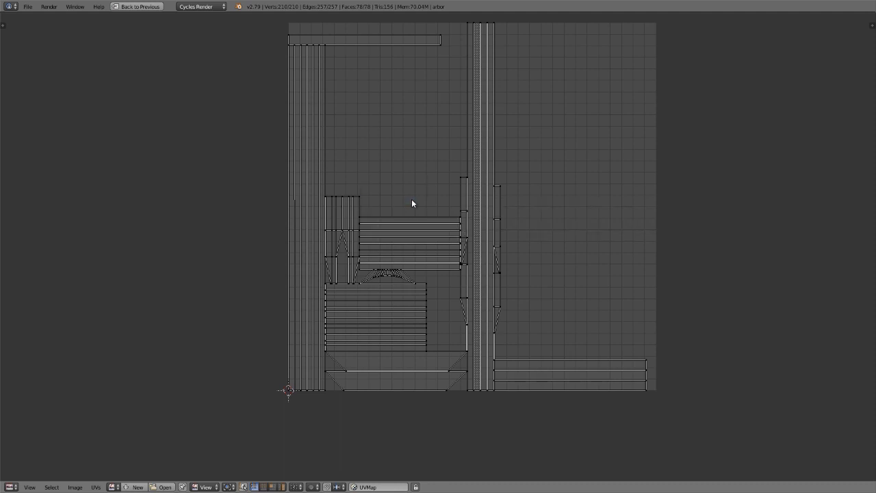
# Circle-select the vertical UV strips, rotate them 90°, and move them slightly up and right
pyautogui.press('c')
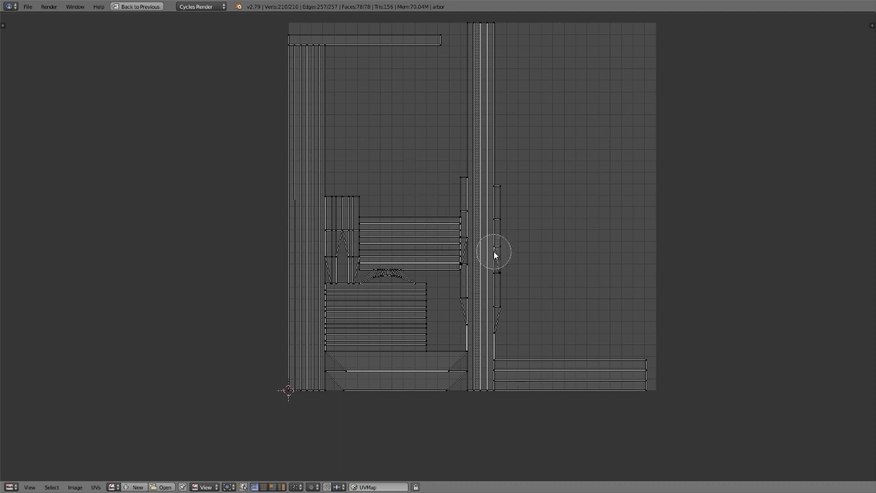
pyautogui.moveTo(495, 255); pyautogui.dragTo(500, 308)
pyautogui.press('Escape')
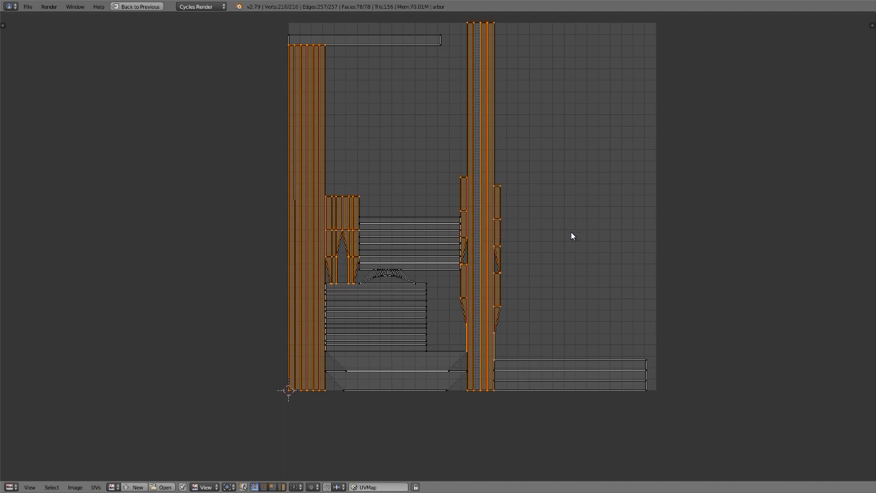
pyautogui.write('r')
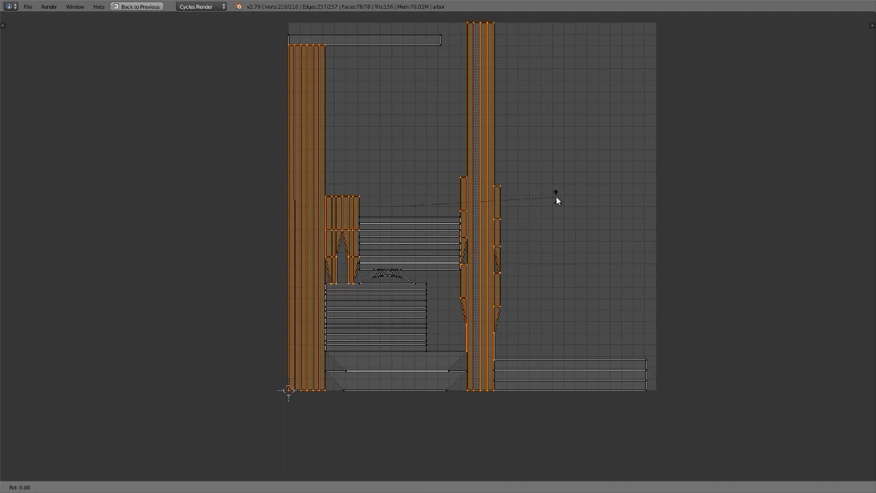
pyautogui.write('90')
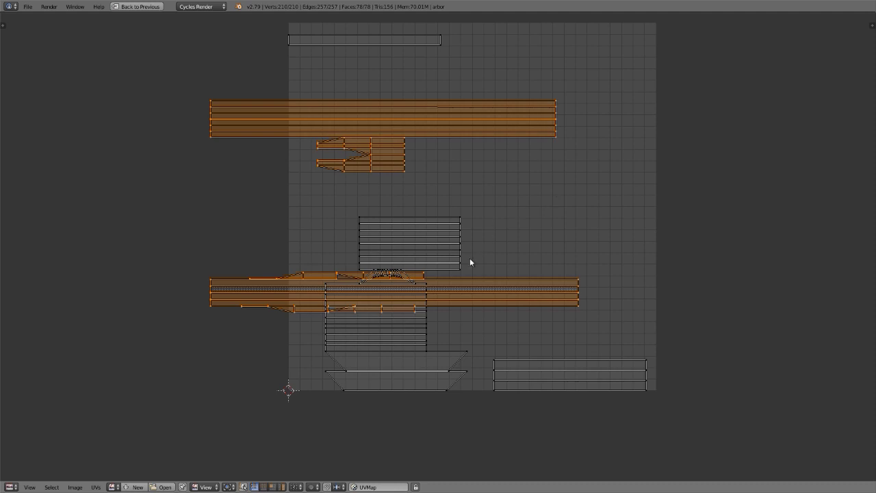
pyautogui.press('g')
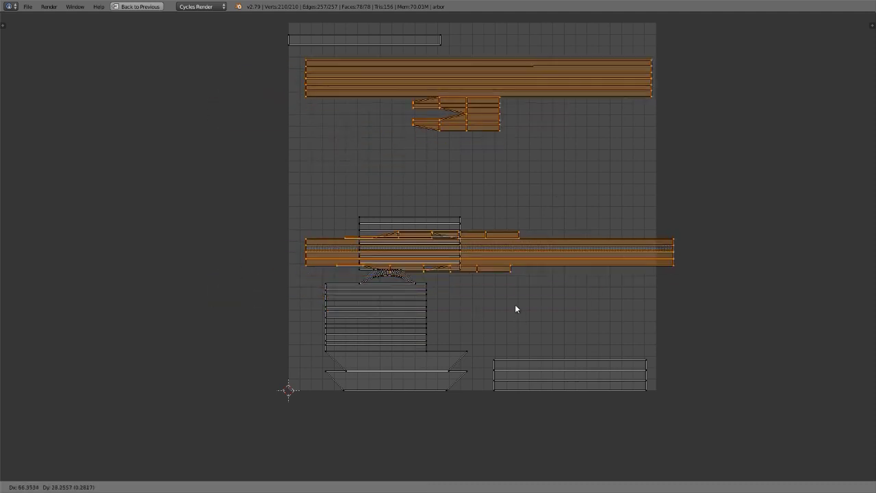
pyautogui.click(507, 294)
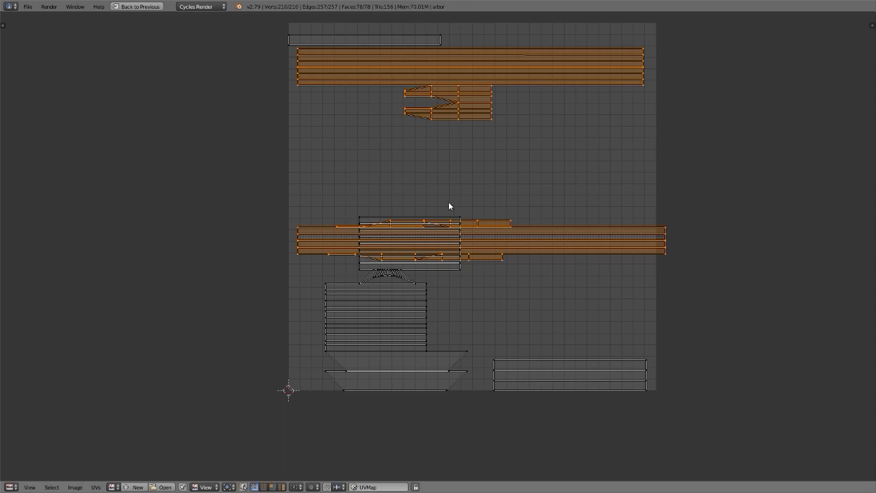
# Box-deselect the top row, move the middle row of islands up, and restore the split layout
pyautogui.press('b')
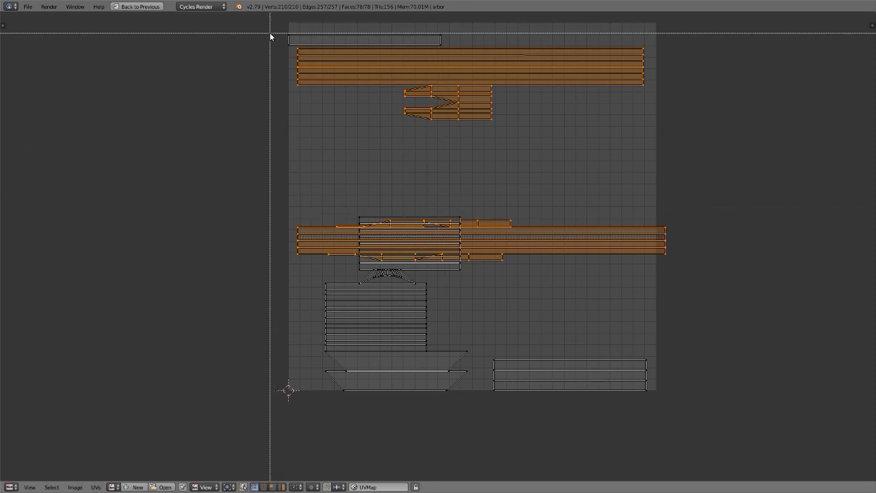
pyautogui.moveTo(270, 33); pyautogui.dragTo(733, 160, button='middle')
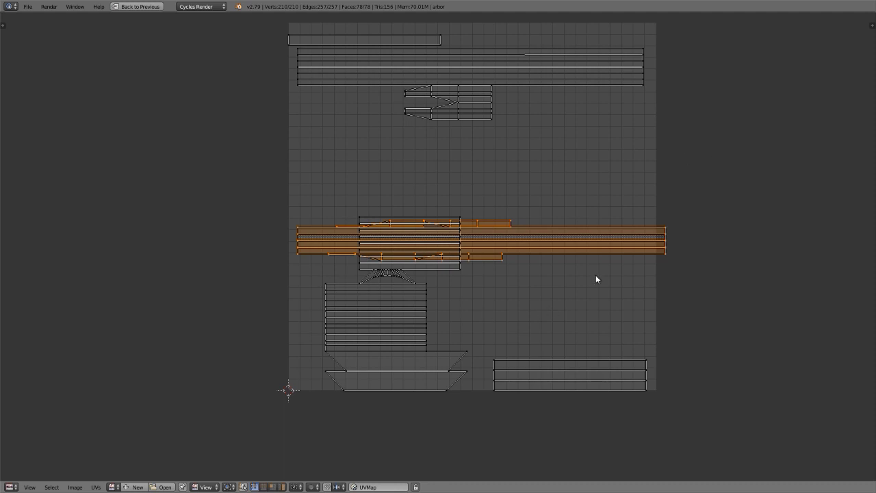
pyautogui.press('g')
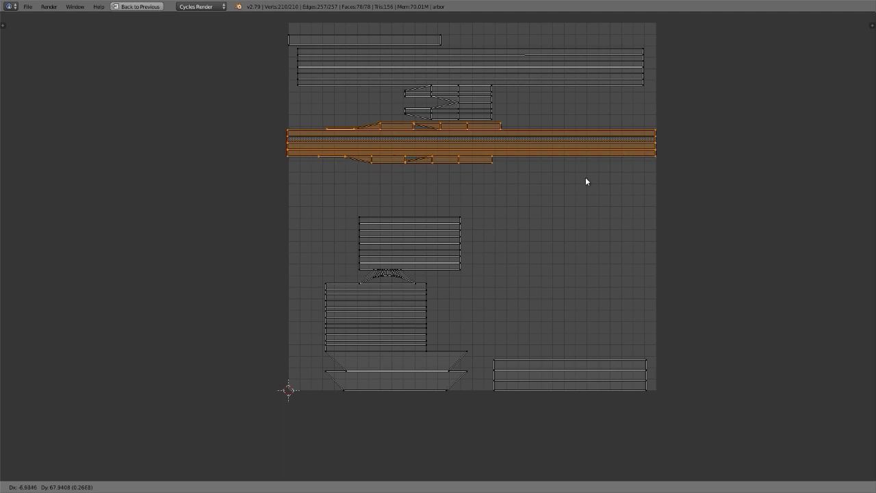
pyautogui.click(587, 182)
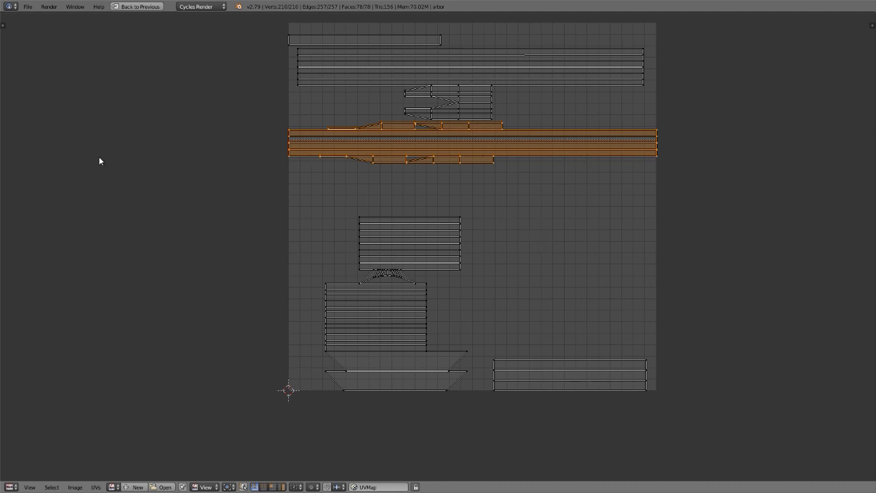
pyautogui.hotkey('ctrl', 'Up')
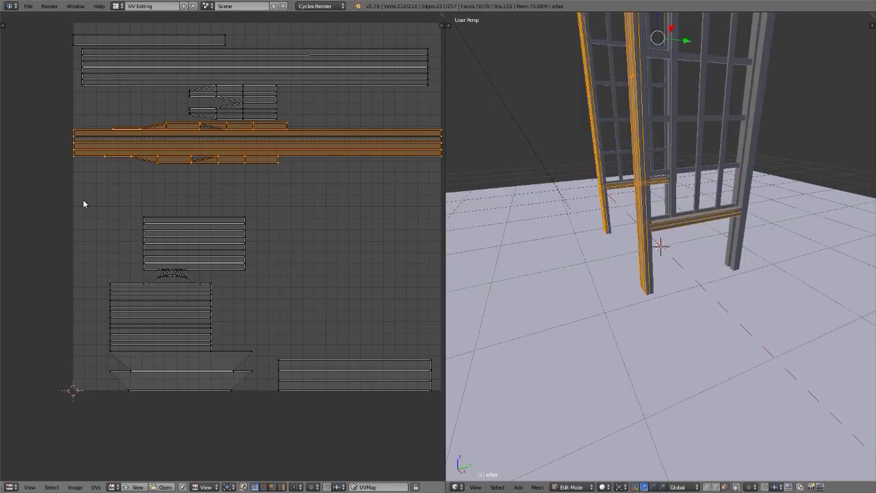
# Switch the screen layout back to Default and take the arbor out of Edit Mode
pyautogui.hotkey('ctrl', 'Left')
pyautogui.hotkey('ctrl', 'Left')
pyautogui.hotkey('ctrl', 'Left')
pyautogui.hotkey('ctrl', 'Left')
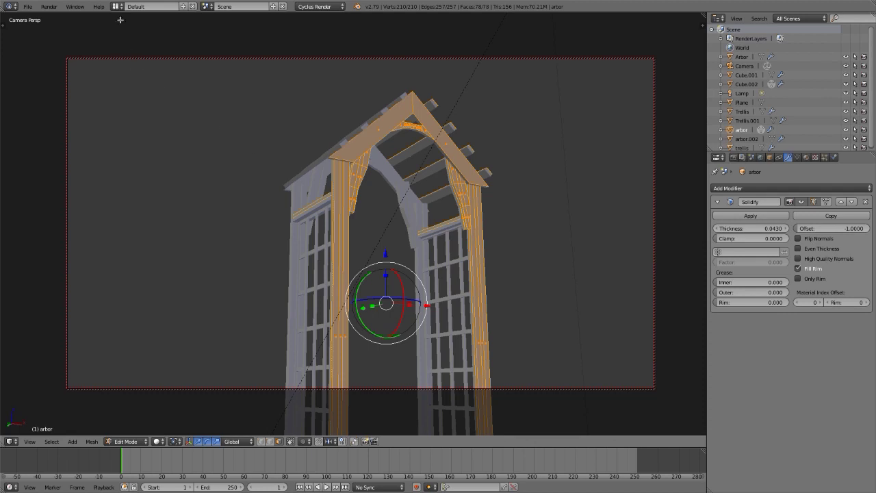
pyautogui.click(115, 6)
pyautogui.click(132, 81)
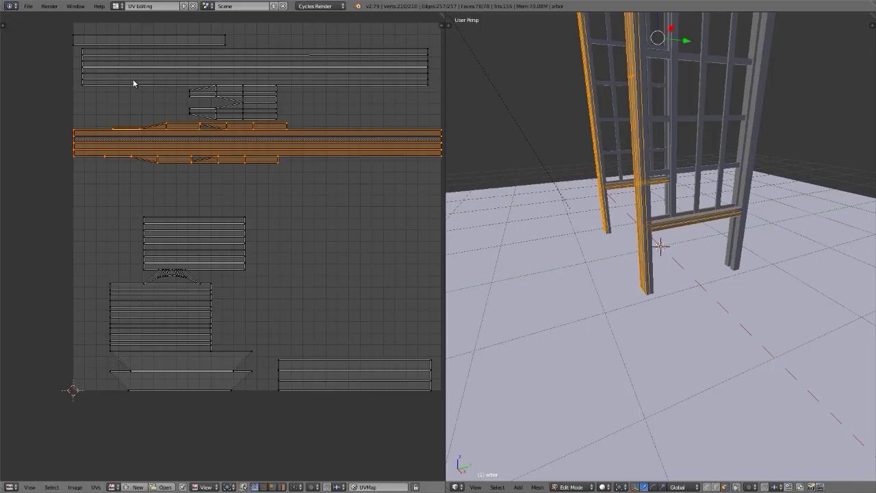
pyautogui.click(115, 7)
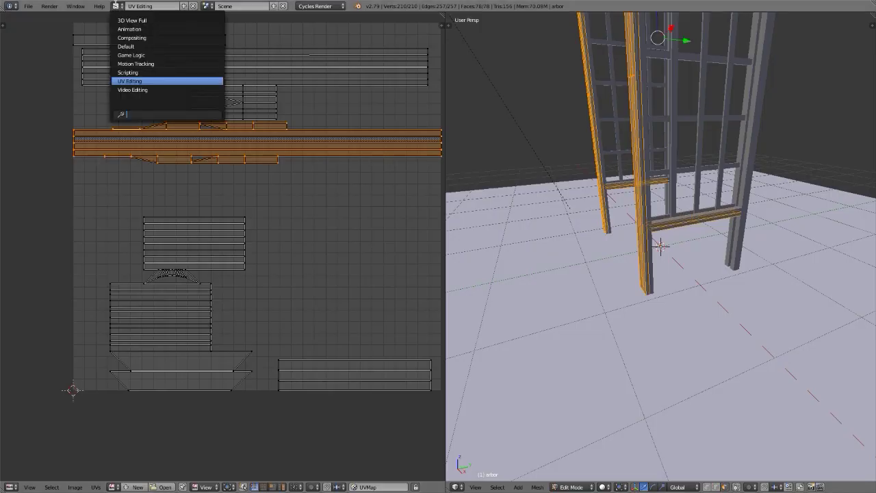
pyautogui.click(123, 48)
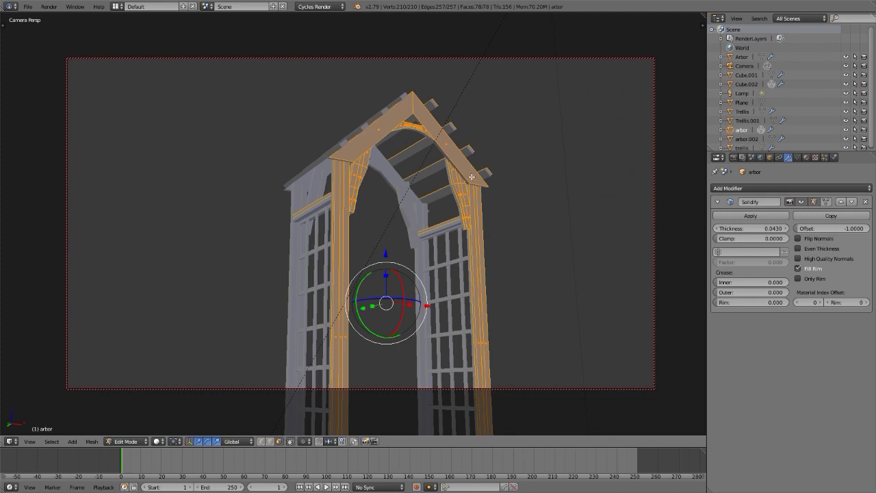
pyautogui.press('Tab')
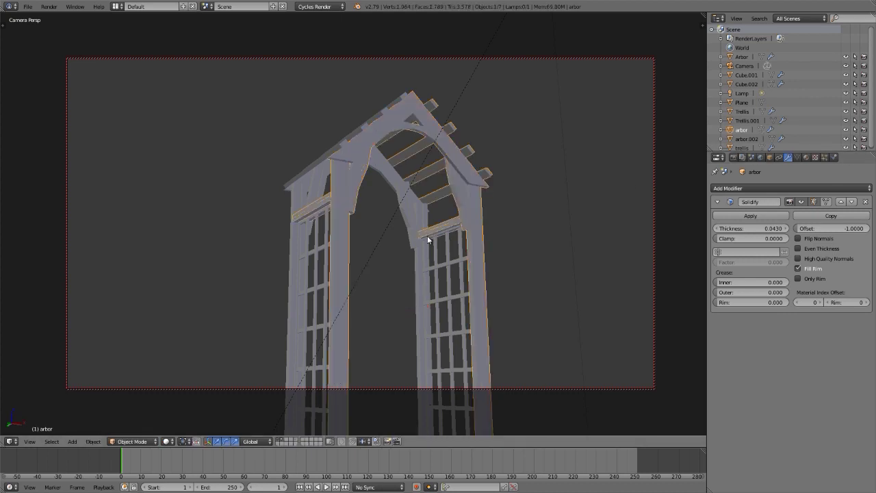
# Create a new material for the arbor and name it 'arbor 2'
pyautogui.click(805, 157)
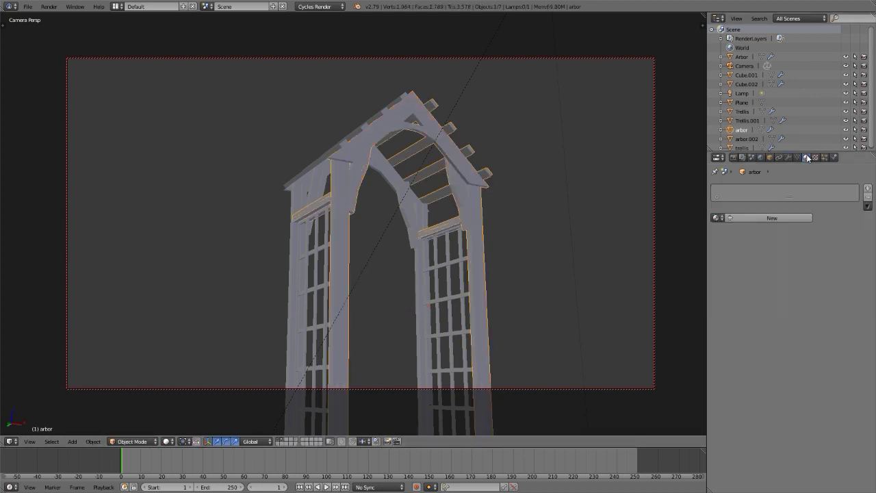
pyautogui.click(749, 217)
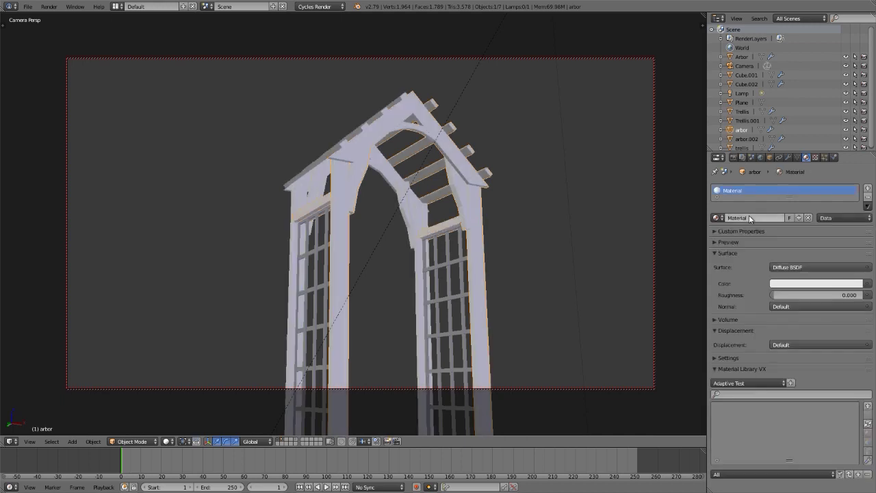
pyautogui.click(753, 219)
pyautogui.write('arbor 2')
pyautogui.press('Return')
# Drive the Diffuse colour with a Wave Texture and turn the Outliner into a Node Editor
pyautogui.click(867, 286)
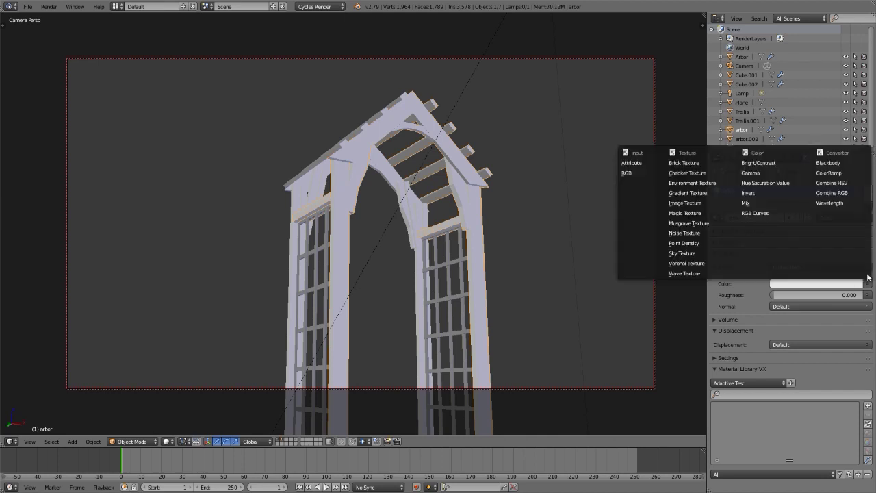
pyautogui.click(721, 272)
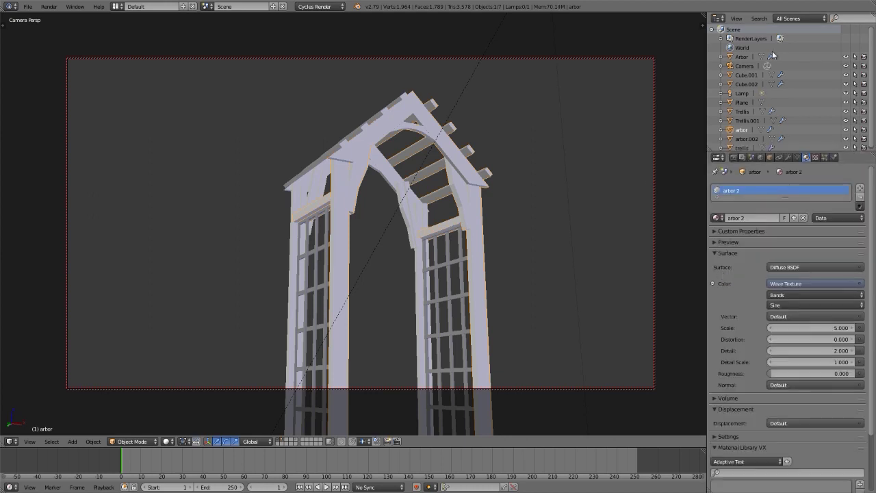
pyautogui.hotkey('shift', 'F3')
# Search the add-ons in User Preferences for 'node' to find Node Wrangler
pyautogui.hotkey('ctrl', 'space')
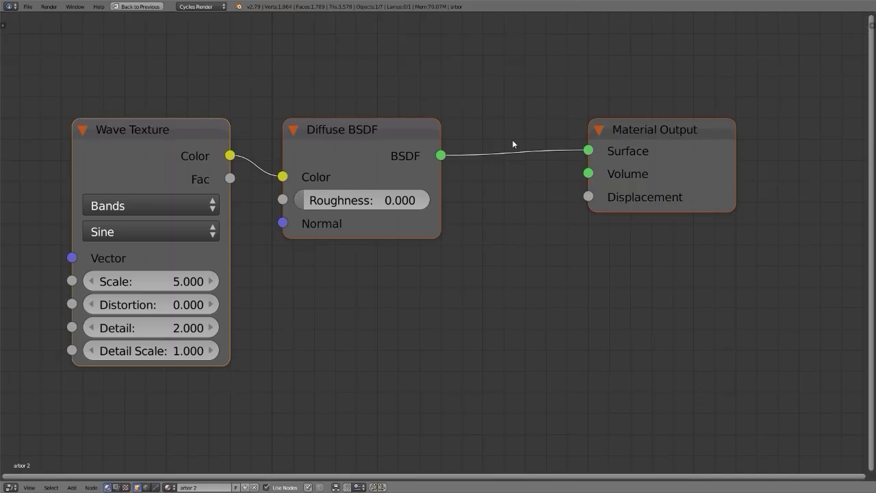
pyautogui.scroll(-3, 512, 140)
pyautogui.scroll(-2, 605, 186)
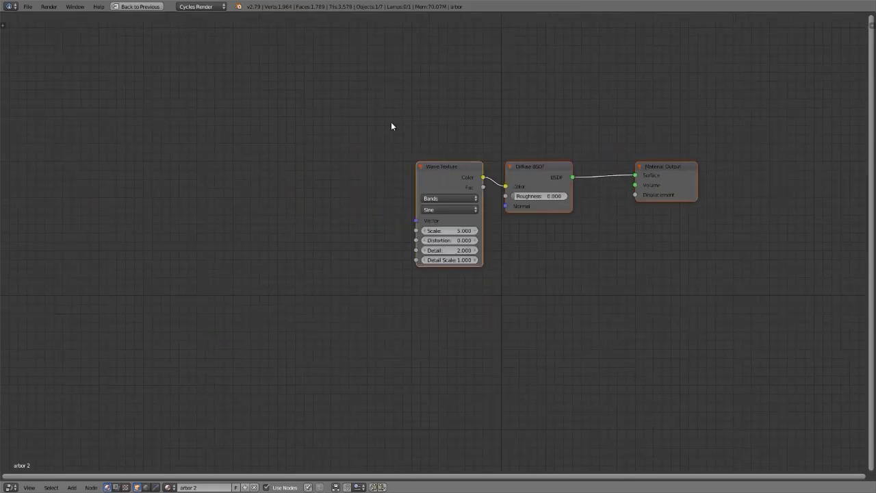
pyautogui.click(27, 7)
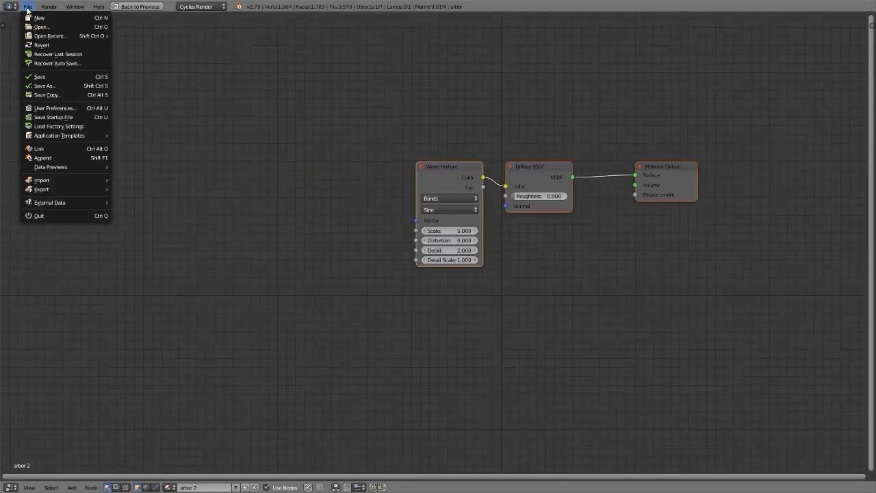
pyautogui.click(60, 108)
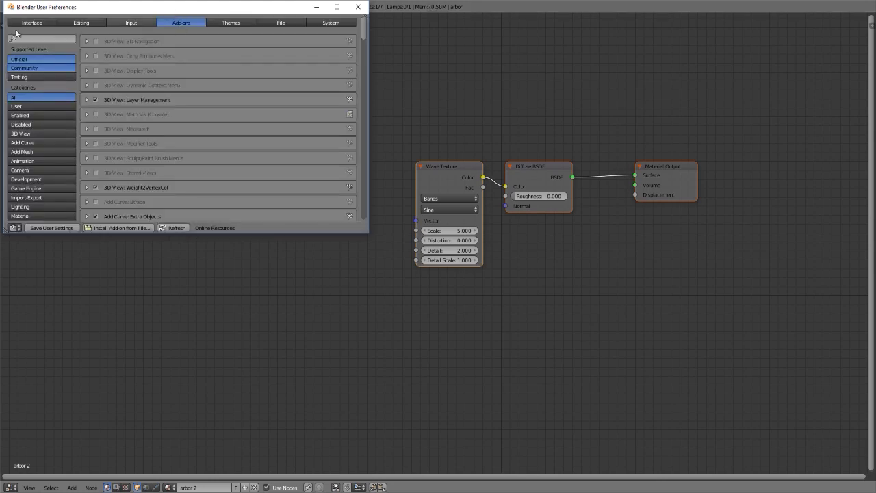
pyautogui.click(35, 36)
pyautogui.write('node')
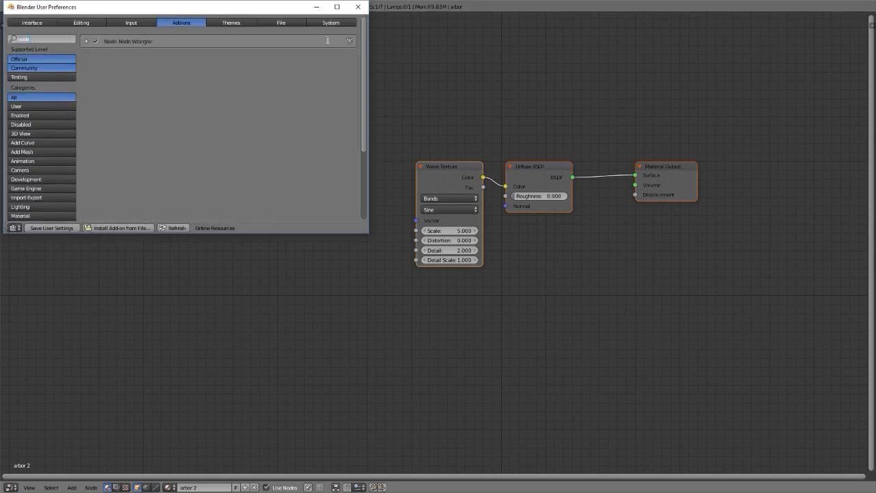
pyautogui.click(357, 7)
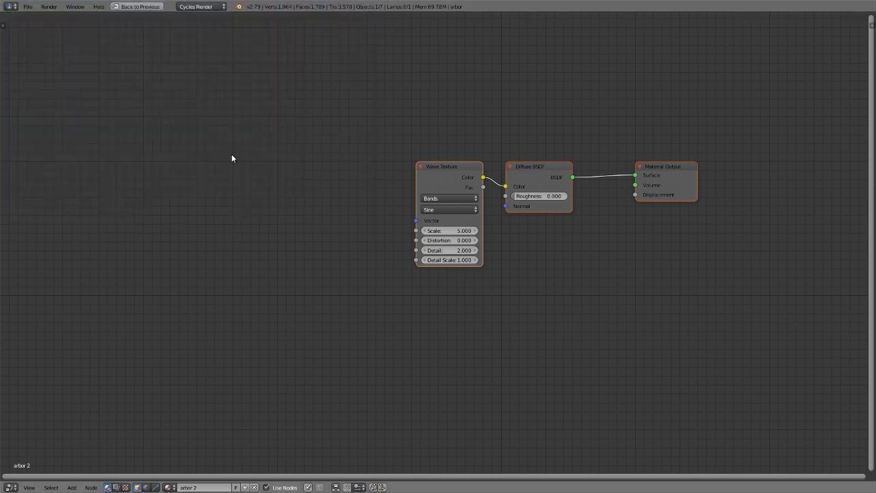
# Add Texture Coordinate and Mapping nodes to the Wave Texture, linking UV into the Mapping Vector
pyautogui.moveTo(461, 167); pyautogui.dragTo(460, 133)
pyautogui.hotkey('ctrl', 't')
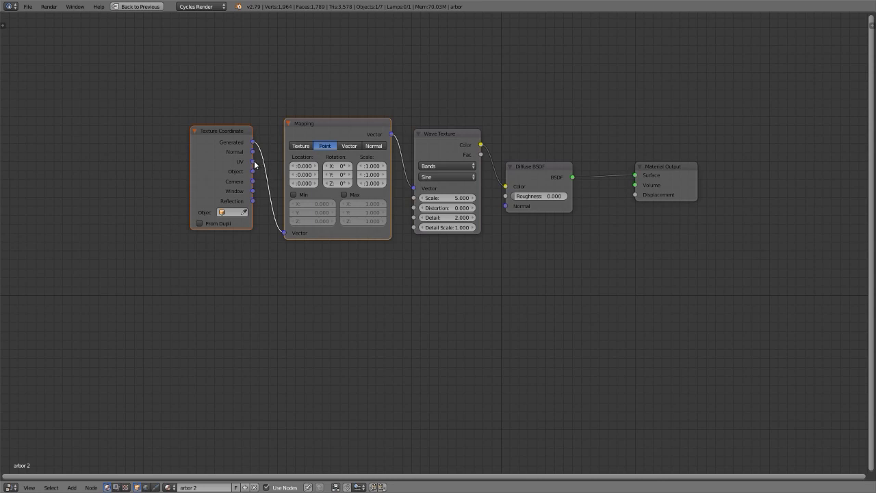
pyautogui.moveTo(253, 161); pyautogui.dragTo(285, 233)
pyautogui.hotkey('ctrl', 'Up')
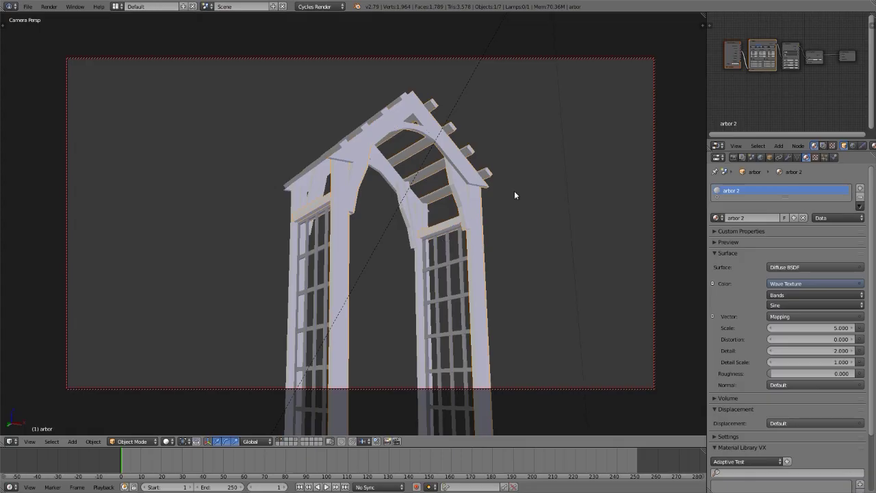
# Switch viewport shading to Material and frame the Mapping node in the node editor
pyautogui.click(167, 441)
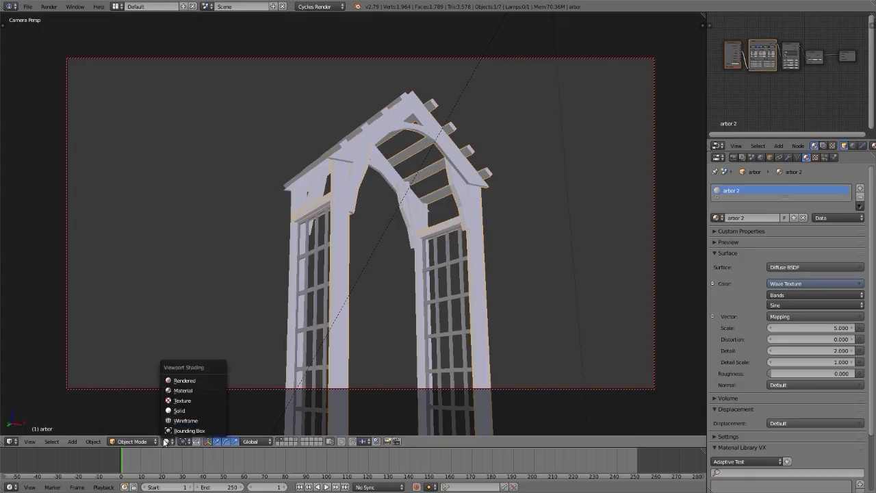
pyautogui.click(183, 391)
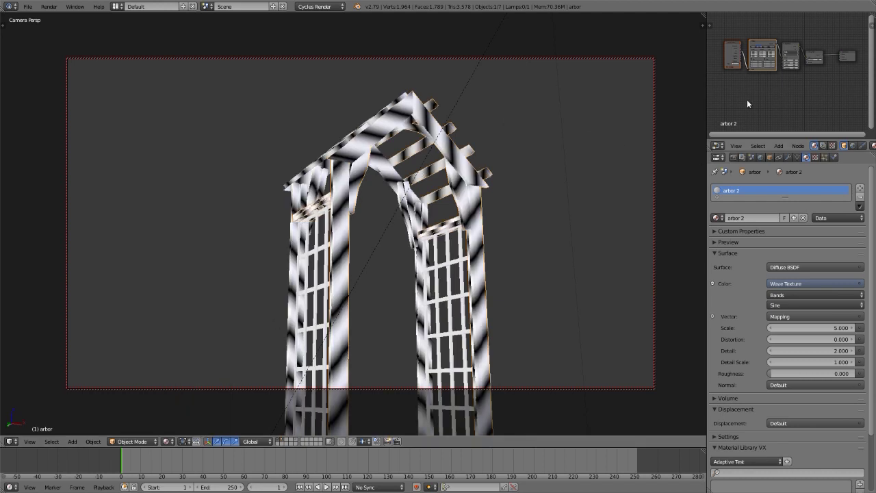
pyautogui.scroll(5, 761, 59)
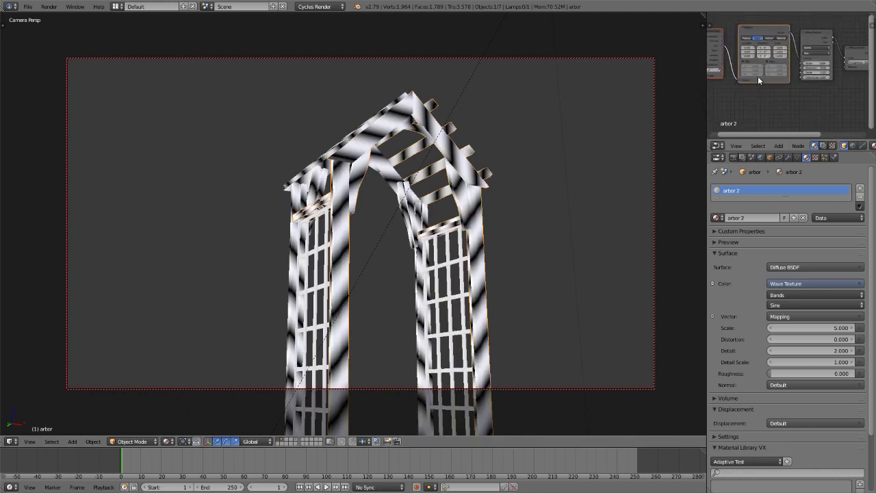
pyautogui.press('KP_Decimal')
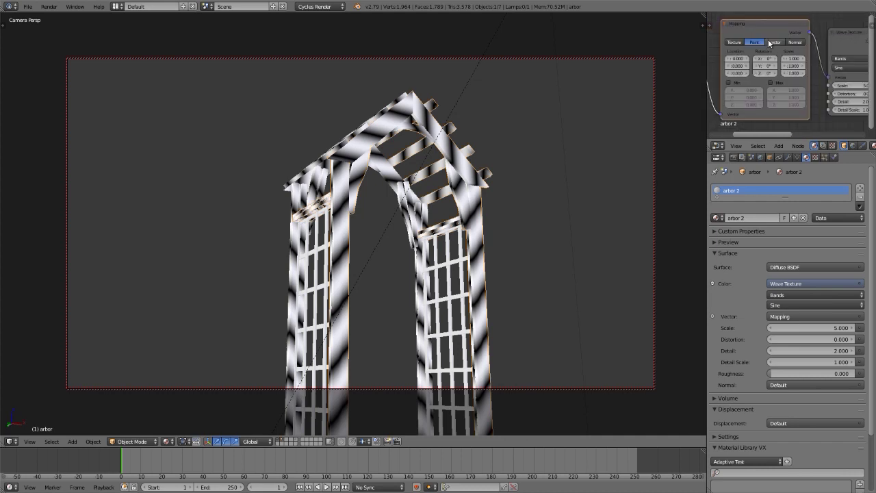
# Set the Mapping node's Z rotation to 45°, then clear the field to re-enter it
pyautogui.scroll(1, 769, 43)
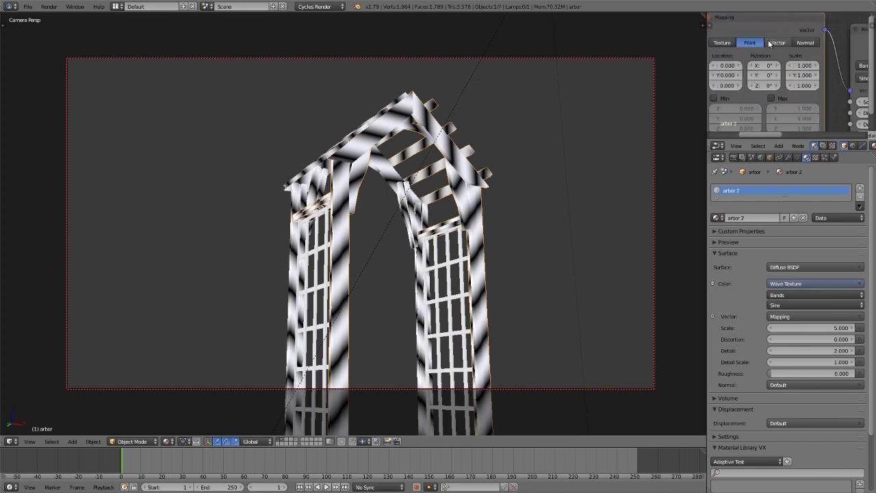
pyautogui.click(764, 85)
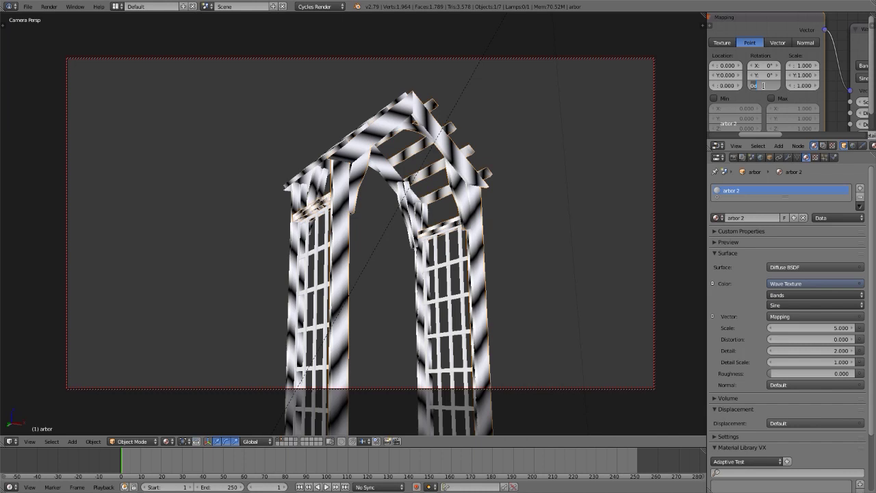
pyautogui.write('45')
pyautogui.press('Return')
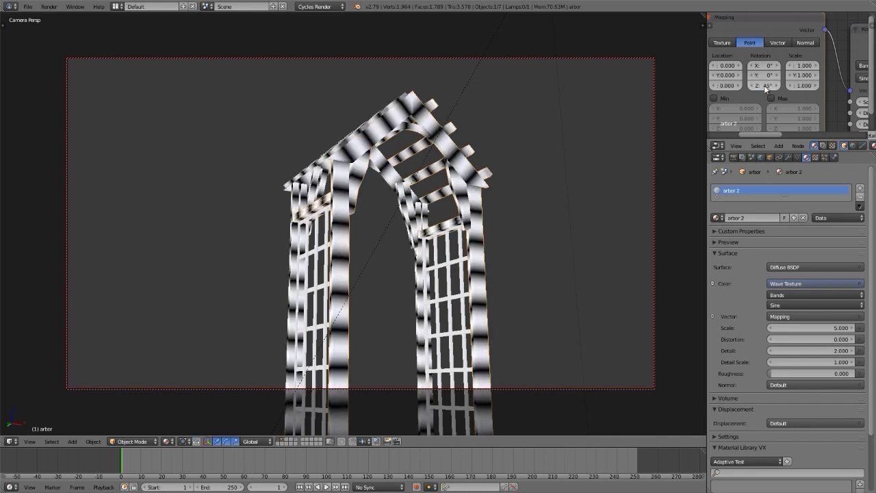
pyautogui.click(764, 86)
pyautogui.press('BackSpace')
# Confirm -45° as the Mapping node's Z rotation
pyautogui.press('Return')
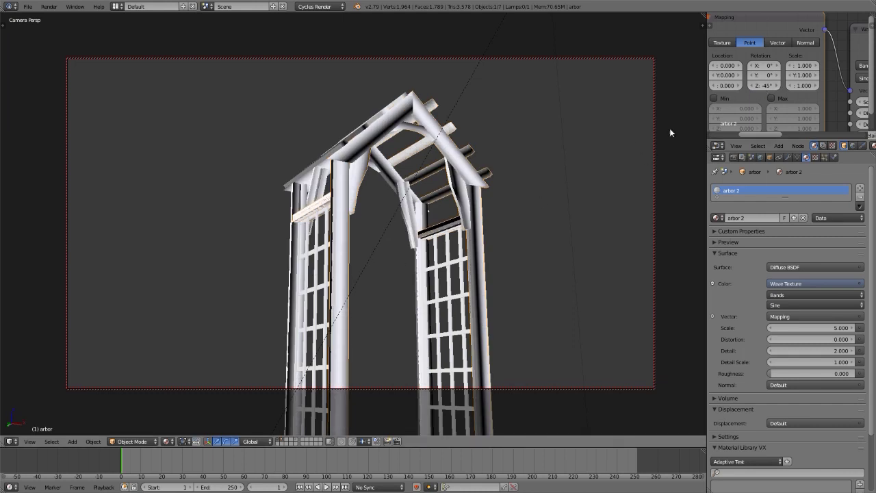
pyautogui.scroll(-4, 735, 86)
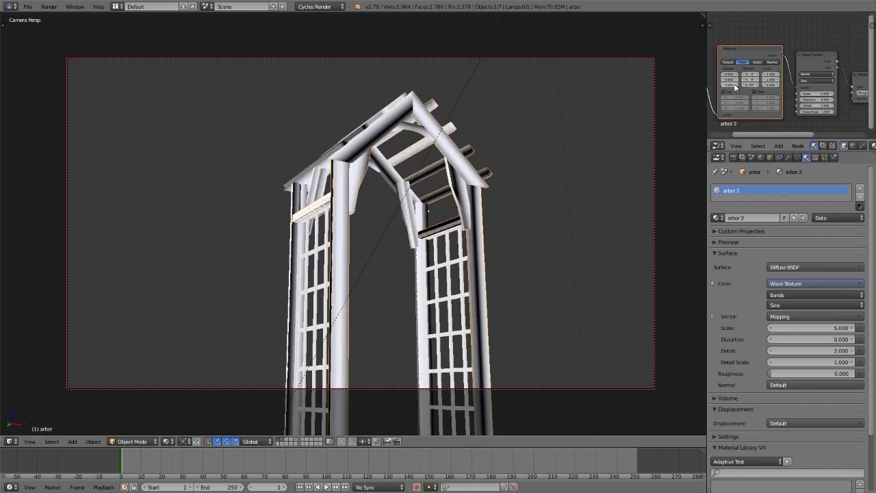
pyautogui.scroll(-2, 735, 86)
pyautogui.scroll(3, 748, 84)
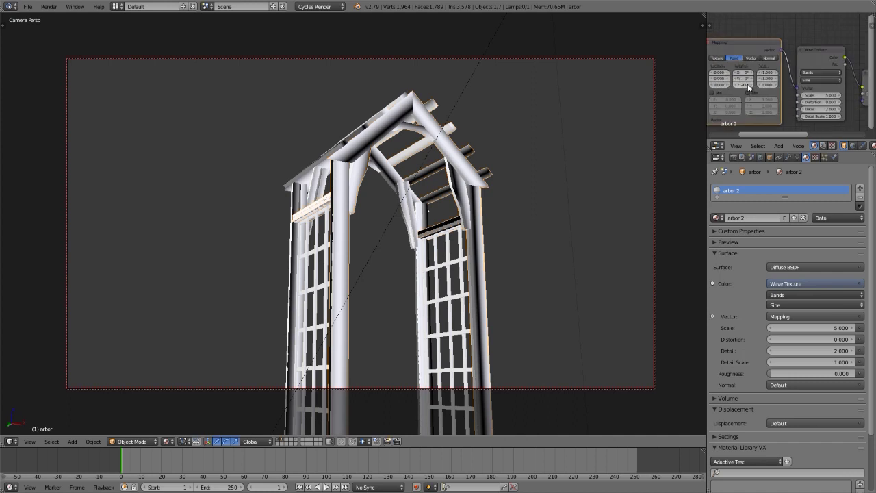
pyautogui.scroll(2, 747, 84)
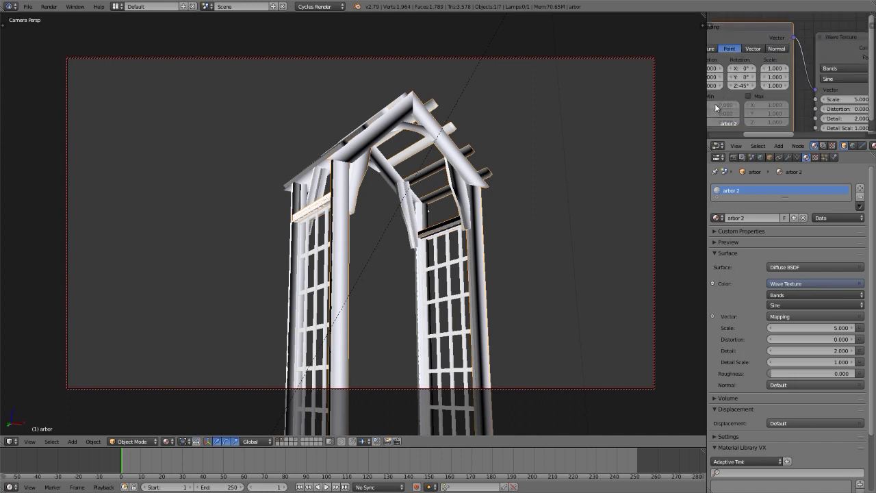
pyautogui.scroll(-3, 716, 102)
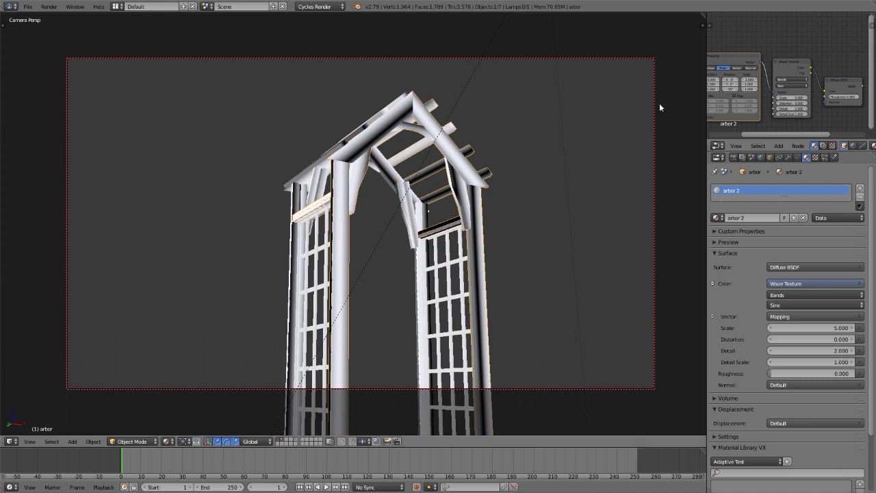
pyautogui.scroll(1, 802, 128)
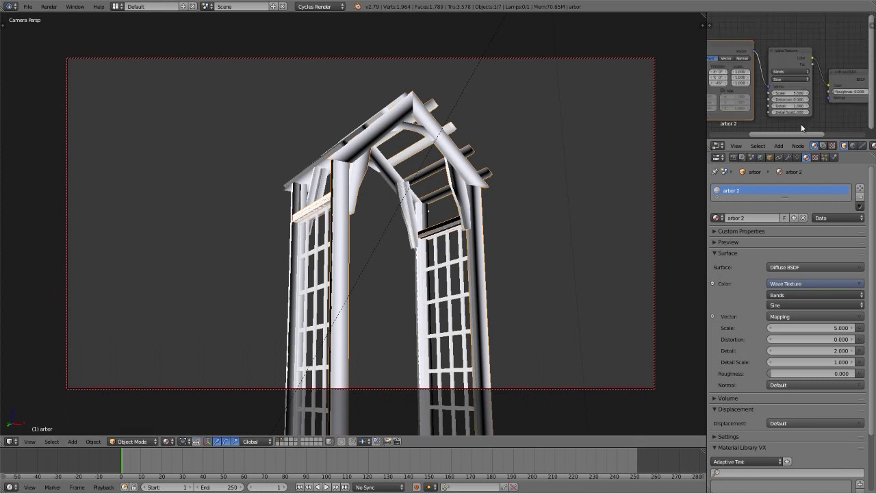
pyautogui.scroll(5, 802, 128)
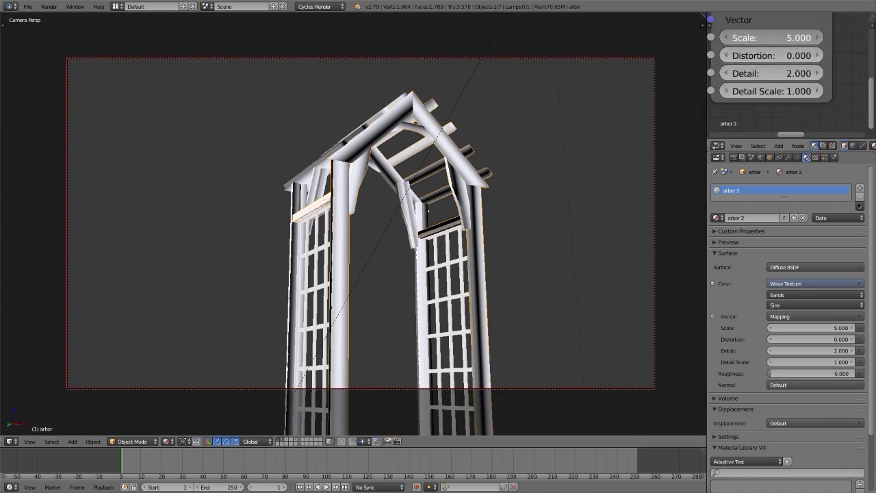
# Set the Wave Texture Scale to 50 and raise Distortion to about 10.9
pyautogui.click(778, 38)
pyautogui.write('50')
pyautogui.press('Return')
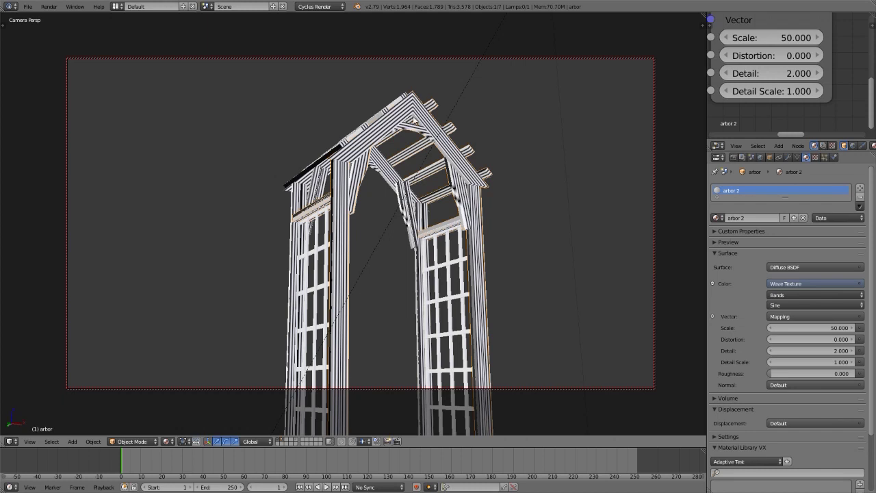
pyautogui.scroll(5, 412, 96)
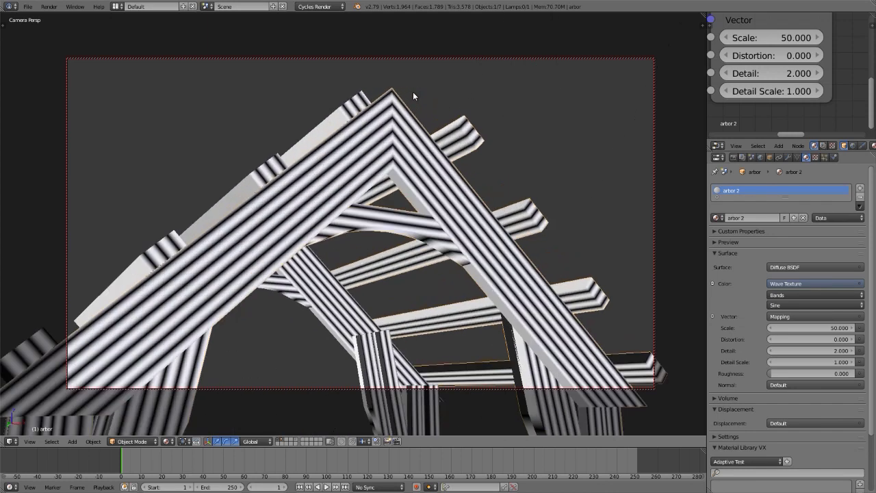
pyautogui.scroll(3, 398, 113)
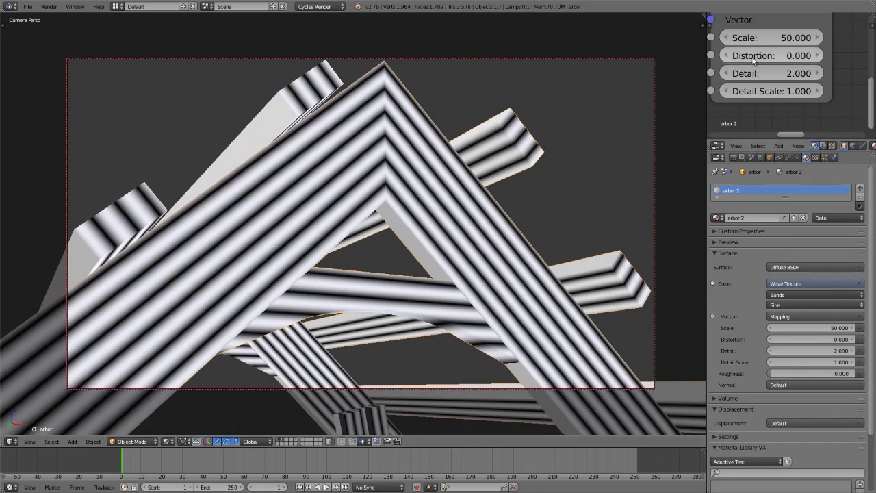
pyautogui.moveTo(753, 61)
pyautogui.mouseDown()
pyautogui.moveTo(794, 60)
pyautogui.moveTo(777, 56)
pyautogui.mouseUp()
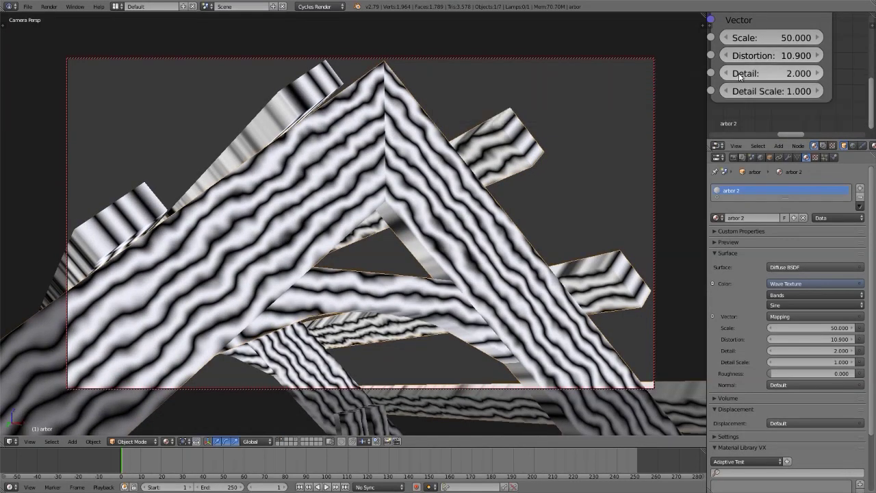
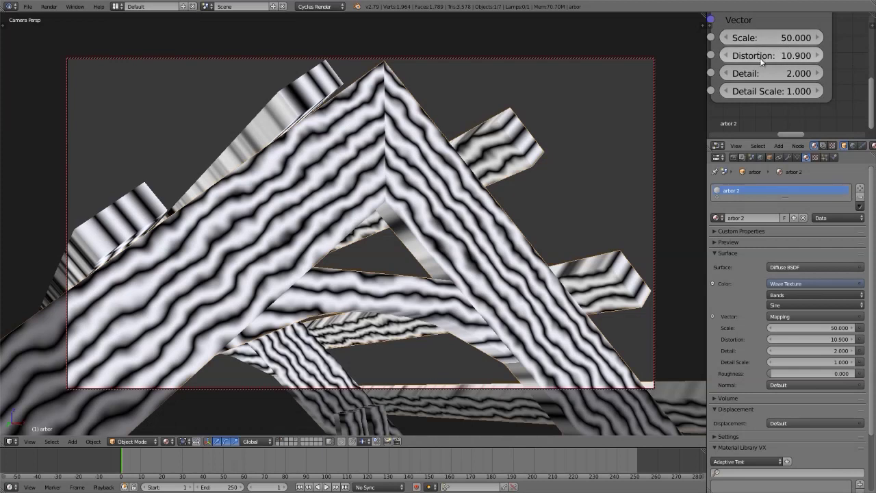
# Set the wave texture's Detail to 2.7 and Detail Scale to 1.0
pyautogui.moveTo(760, 71); pyautogui.dragTo(786, 62)
pyautogui.moveTo(766, 91)
pyautogui.mouseDown()
pyautogui.moveTo(787, 91)
pyautogui.moveTo(756, 91)
pyautogui.mouseUp()
pyautogui.click(761, 92)
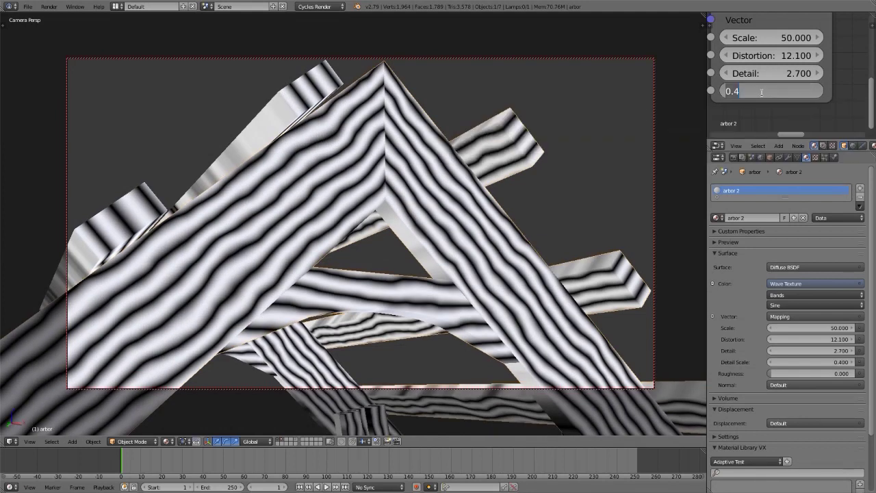
pyautogui.write('1')
pyautogui.press('Return')
# Set the wave texture Scale to 150, fixing a mistyped value, and maximize the node editor
pyautogui.click(765, 38)
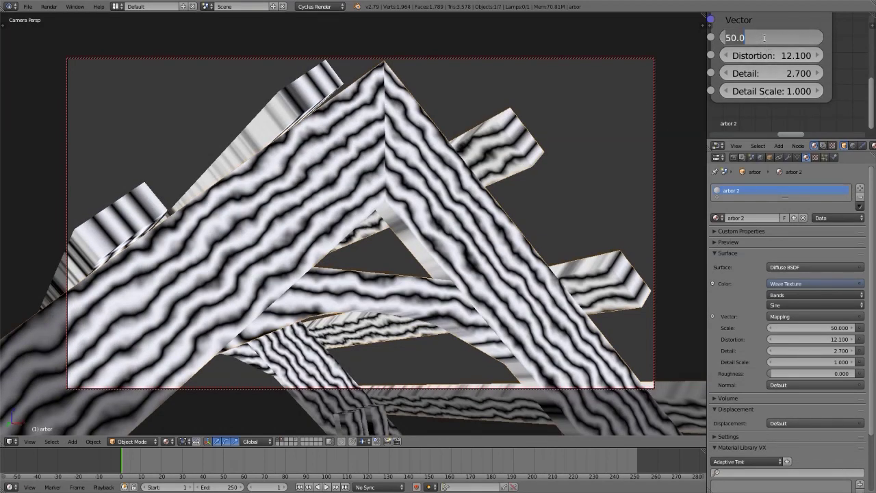
pyautogui.write('1501')
pyautogui.press('Return')
pyautogui.click(765, 39)
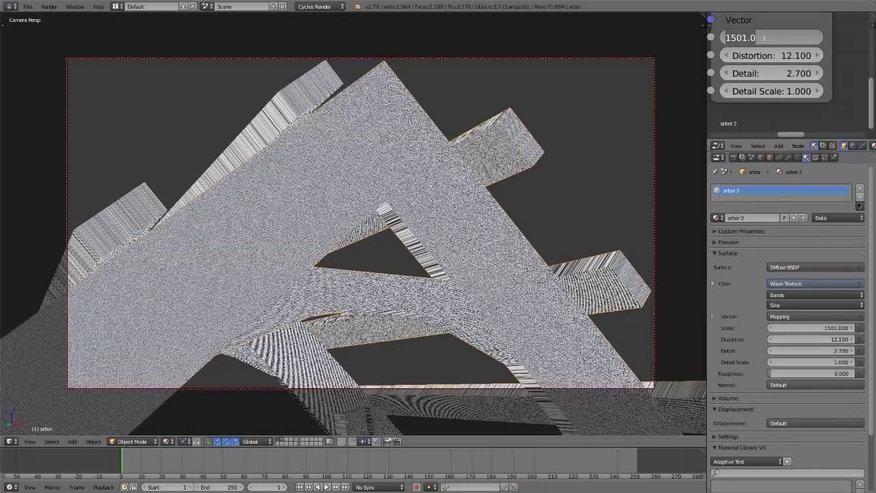
pyautogui.write('150')
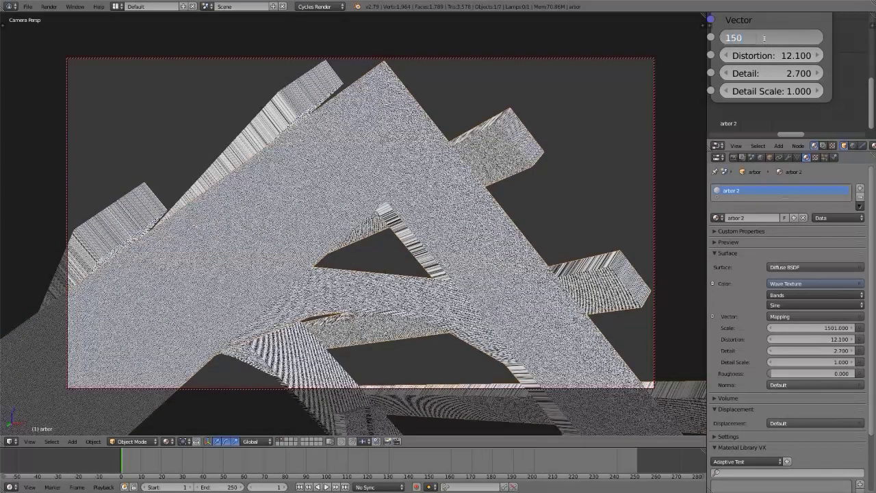
pyautogui.press('Return')
pyautogui.hotkey('ctrl', 'space')
pyautogui.hotkey('shift', 'a')
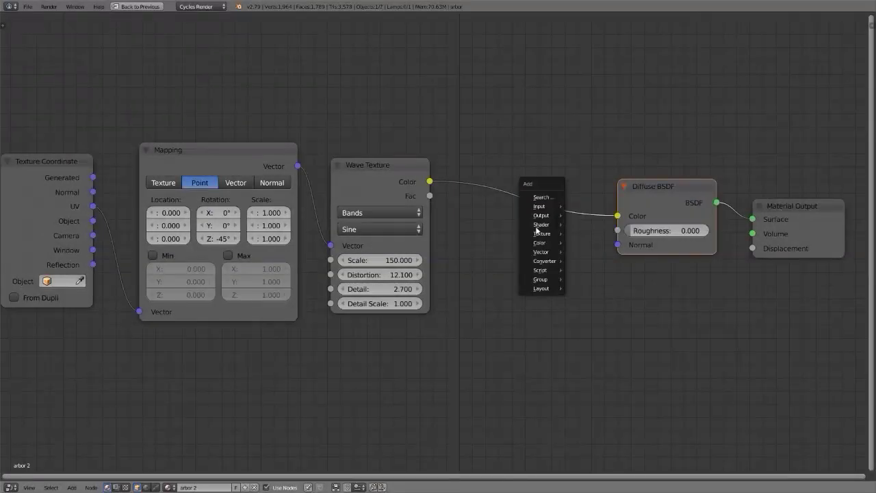
# Add a MixRGB node below the Diffuse BSDF
pyautogui.moveTo(536, 245)
pyautogui.click(588, 293)
pyautogui.click(494, 354)
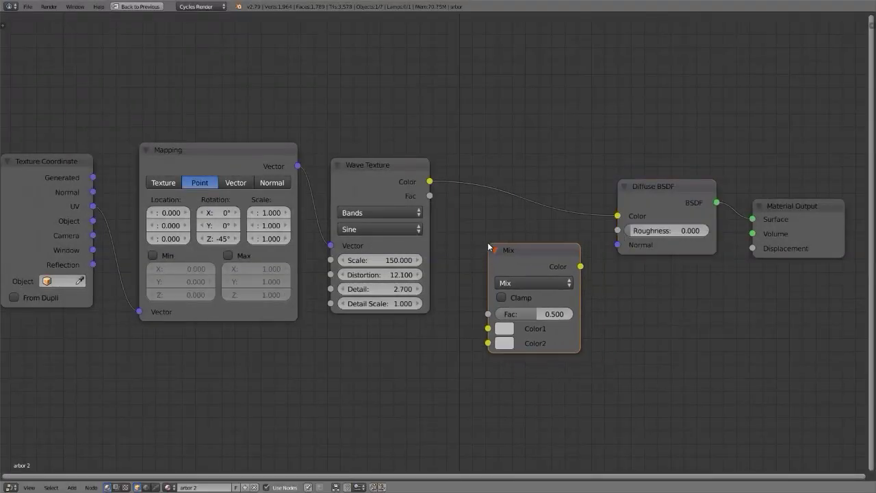
pyautogui.scroll(2, 494, 353)
# Make the Mix node's Color1 yellowish and Color2 a deeper orange
pyautogui.click(508, 316)
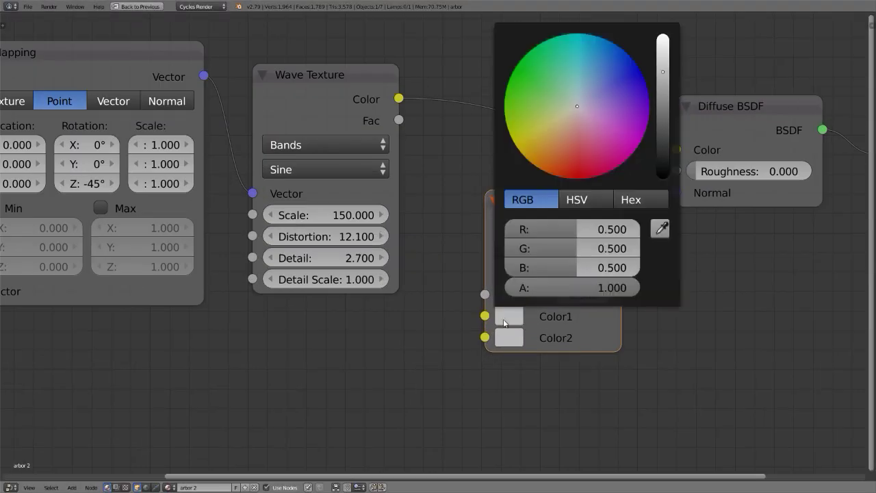
pyautogui.click(556, 120)
pyautogui.moveTo(556, 120); pyautogui.dragTo(551, 141)
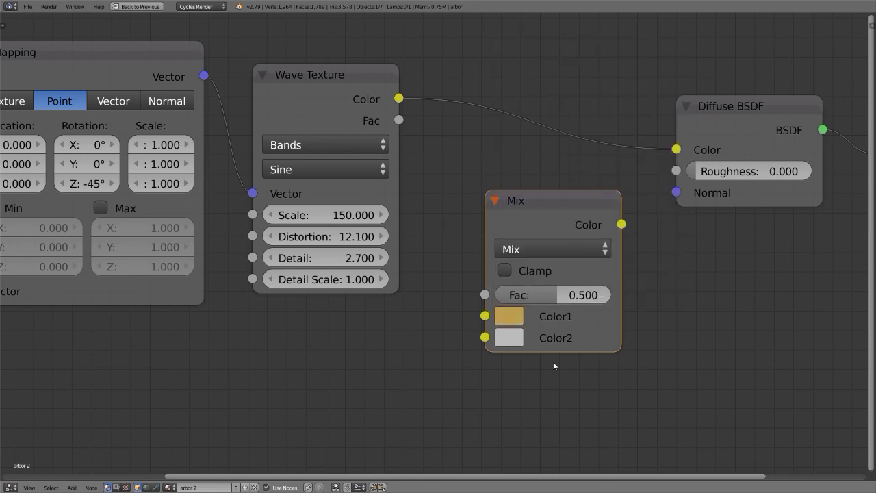
pyautogui.moveTo(512, 313); pyautogui.dragTo(510, 349)
pyautogui.click(509, 344)
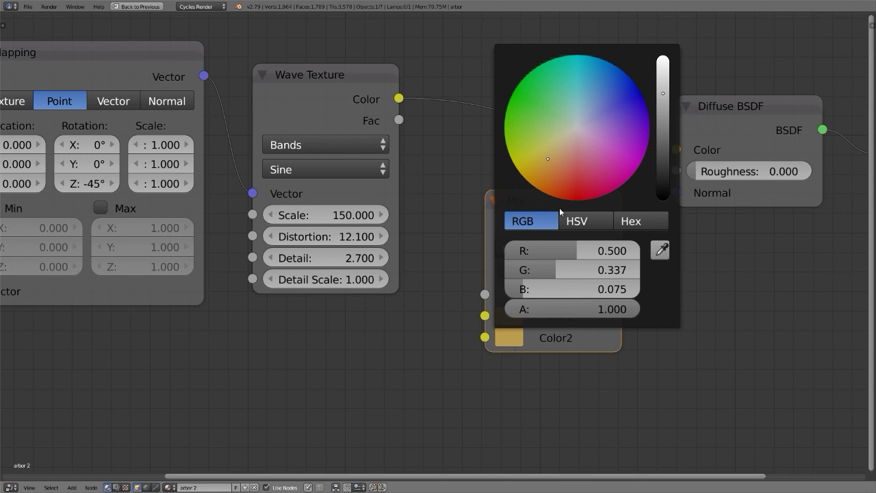
pyautogui.moveTo(582, 269); pyautogui.dragTo(558, 270)
pyautogui.moveTo(561, 167); pyautogui.dragTo(565, 172)
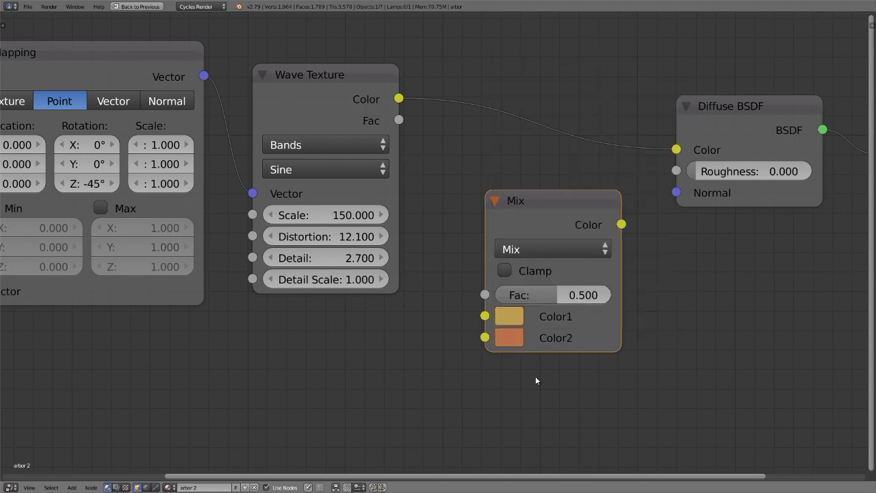
# Link Mix Color to Diffuse Color and Wave Fac to Mix Fac, then restore the 3D layout
pyautogui.moveTo(621, 225); pyautogui.dragTo(676, 150)
pyautogui.moveTo(584, 197); pyautogui.dragTo(595, 156)
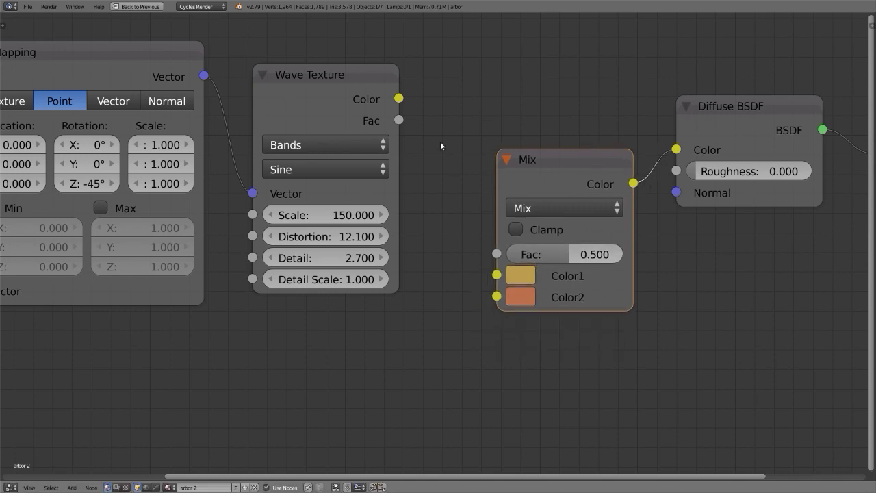
pyautogui.moveTo(399, 120); pyautogui.dragTo(500, 252)
pyautogui.click(352, 70)
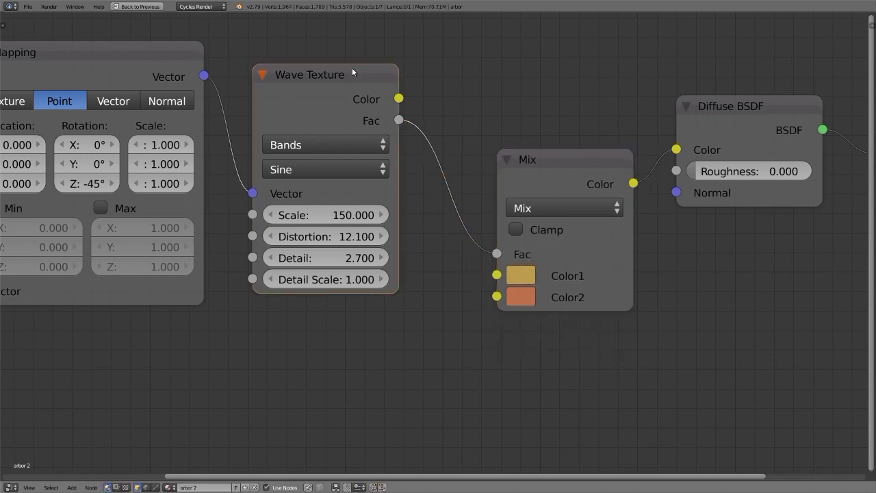
pyautogui.hotkey('ctrl', 'Up')
pyautogui.scroll(5, 299, 144)
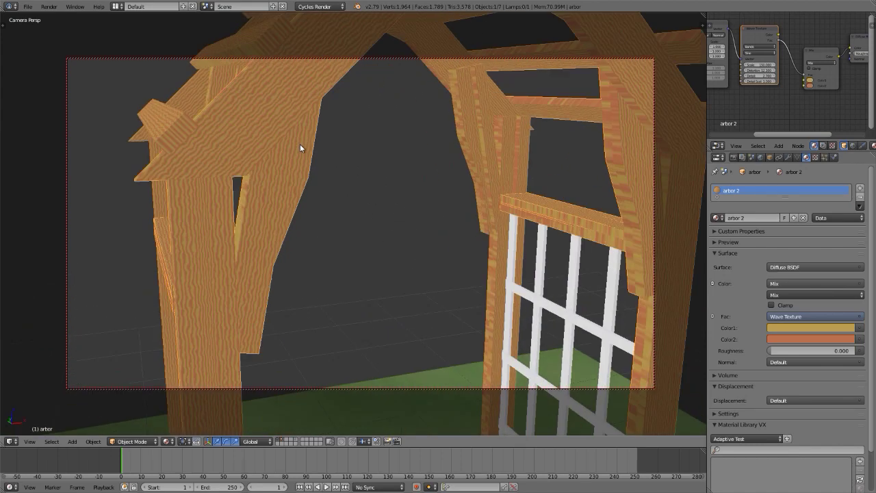
# Switch the viewport to rendered preview and orbit around the arbor
pyautogui.scroll(-4, 300, 144)
pyautogui.hotkey('shift', 'z')
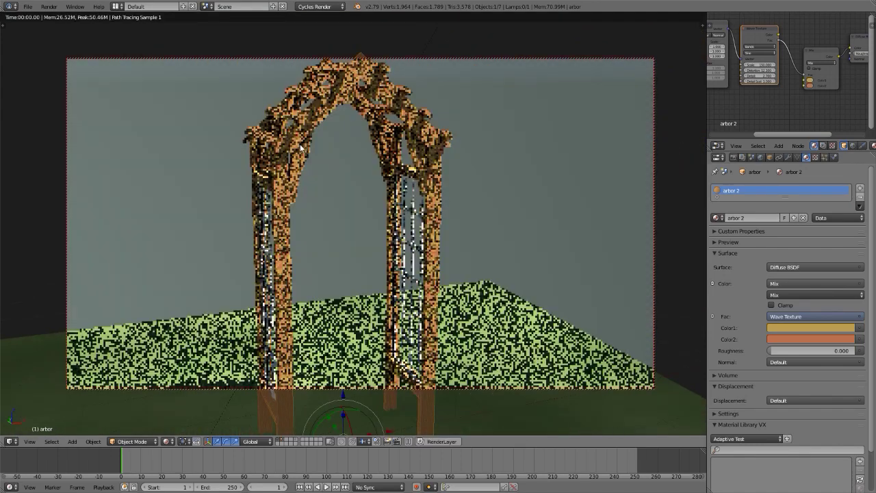
pyautogui.scroll(-2, 299, 143)
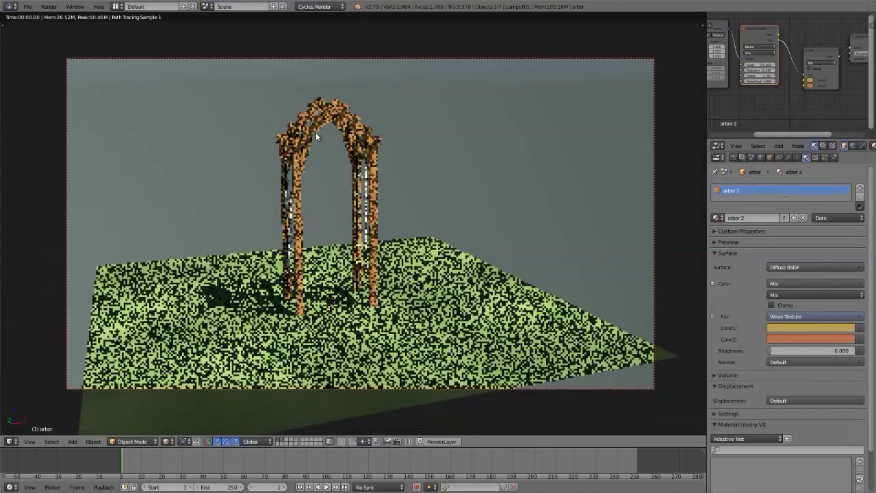
pyautogui.scroll(2, 316, 132)
pyautogui.moveTo(315, 132); pyautogui.dragTo(349, 137, button='middle')
pyautogui.scroll(2, 349, 134)
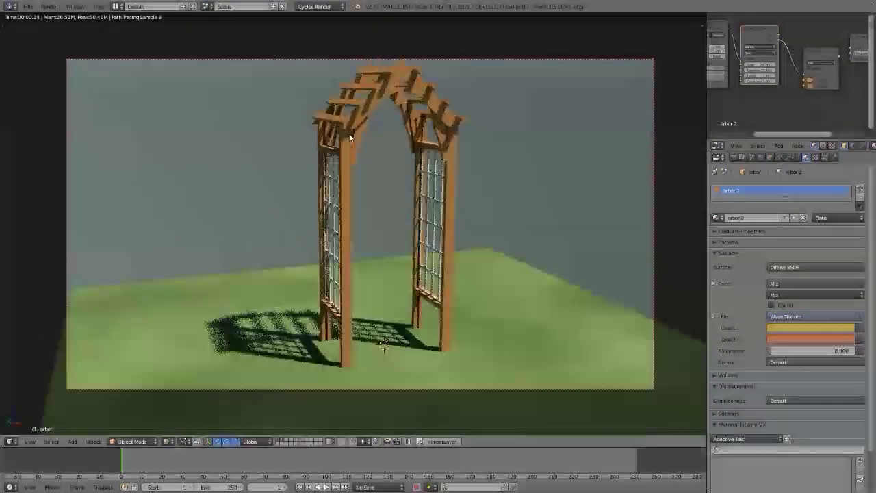
# Compare the rendered arbor against the reference photo from several angles, then close the photo
pyautogui.hotkey('alt', 'Tab')
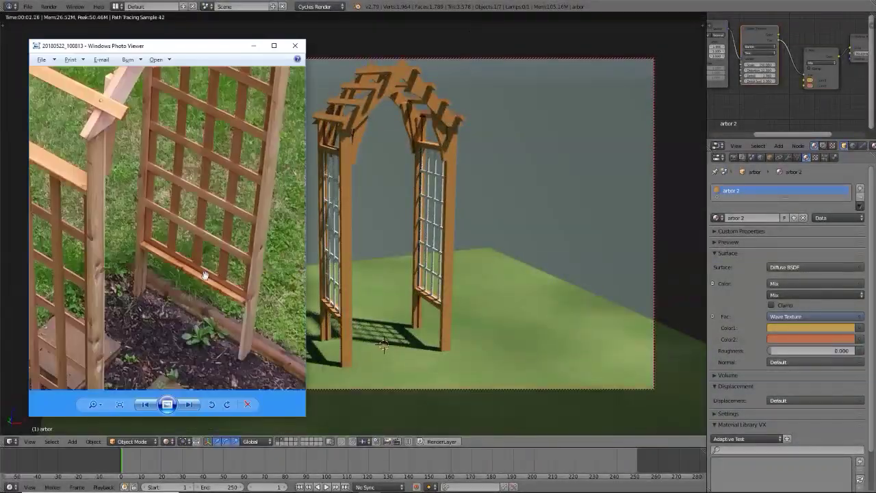
pyautogui.scroll(-5, 204, 275)
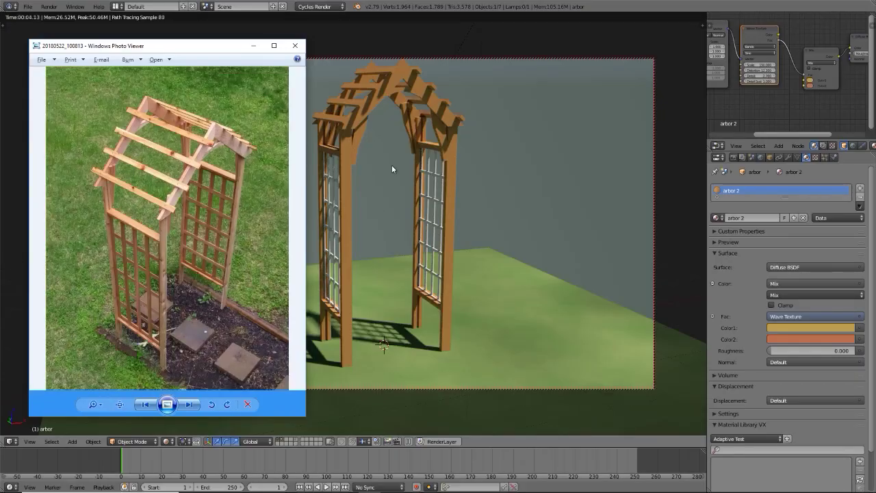
pyautogui.moveTo(451, 206); pyautogui.dragTo(463, 229, button='middle')
pyautogui.moveTo(467, 241); pyautogui.dragTo(445, 231, button='middle')
pyautogui.hotkey('alt', 'Tab')
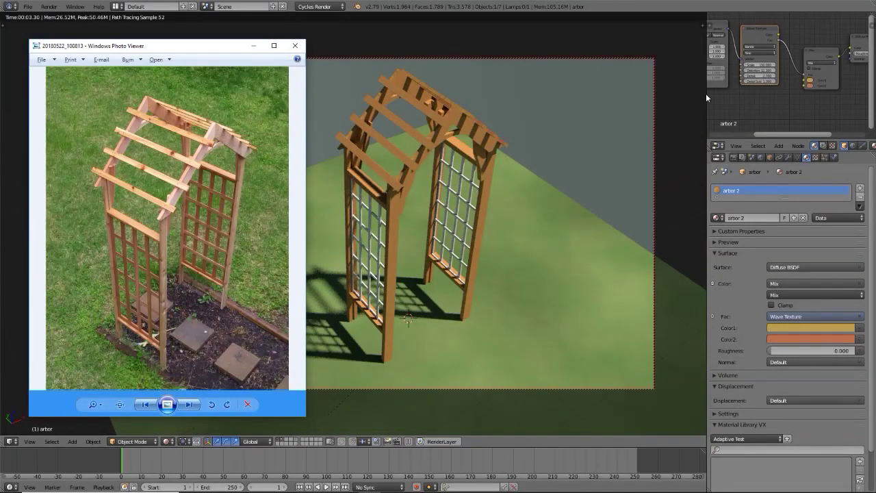
pyautogui.hotkey('alt', 'Tab')
# Select the ground plane and enlarge the node editor area for its grass material
pyautogui.rightClick(608, 271)
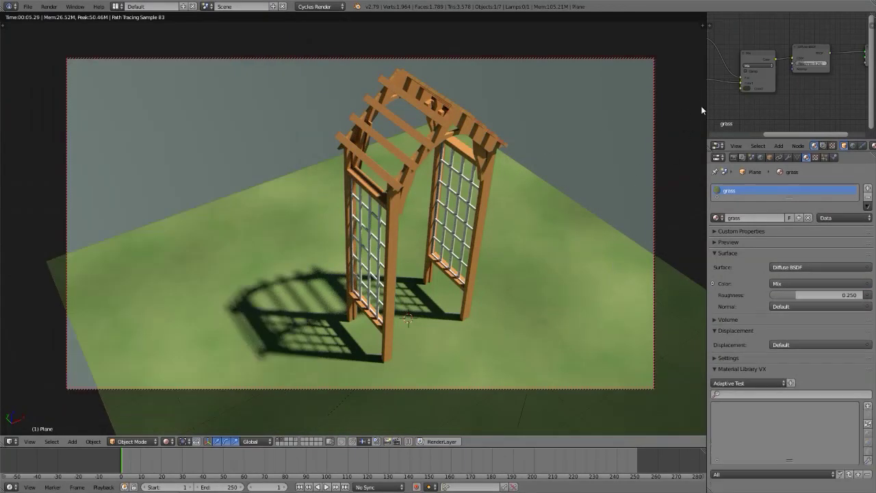
pyautogui.moveTo(707, 103); pyautogui.dragTo(532, 123)
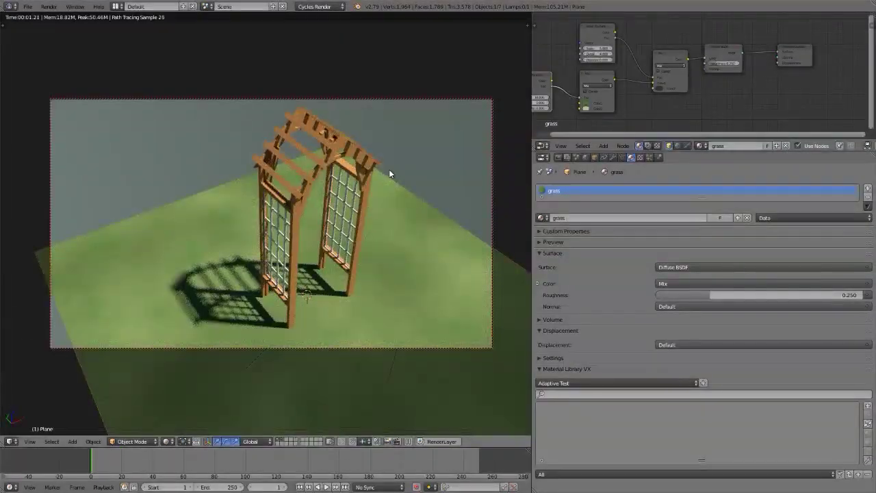
pyautogui.scroll(1, 389, 169)
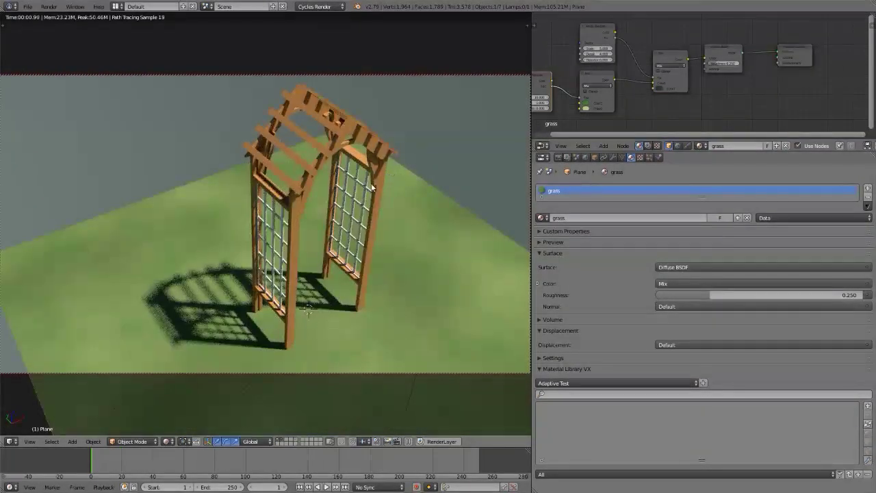
pyautogui.moveTo(336, 184); pyautogui.dragTo(424, 176, button='middle')
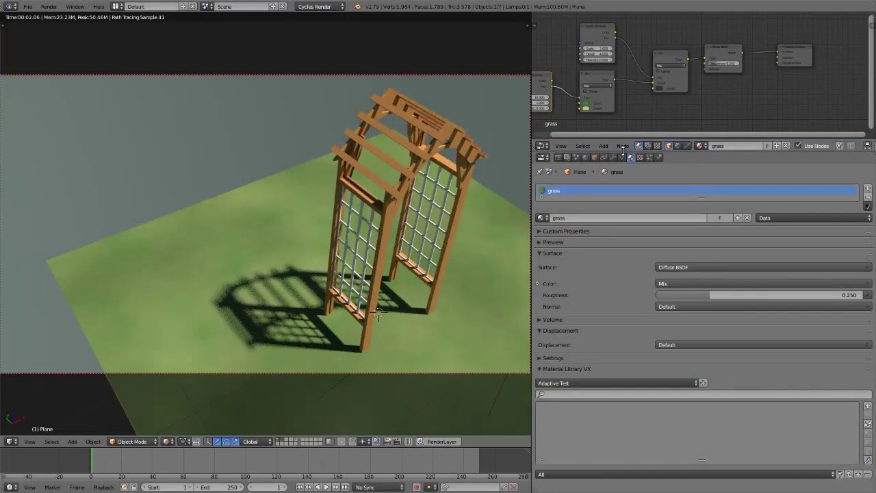
pyautogui.moveTo(623, 141); pyautogui.dragTo(636, 230)
pyautogui.moveTo(644, 272); pyautogui.dragTo(646, 251)
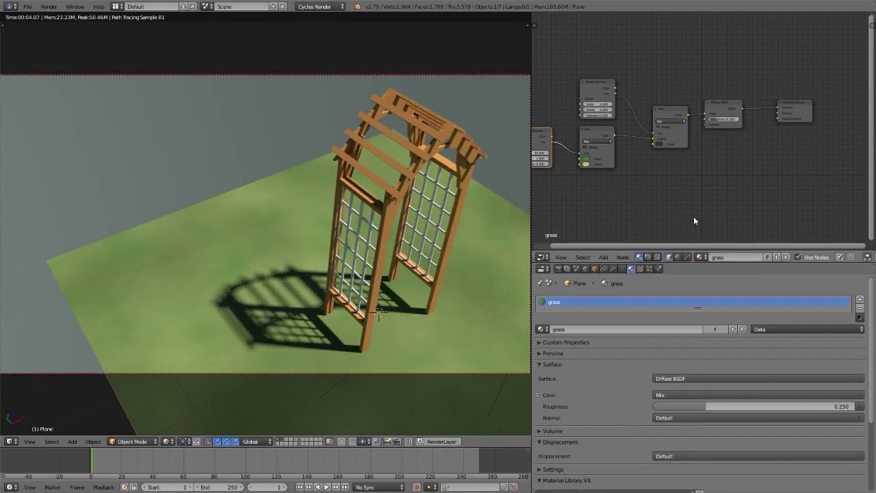
pyautogui.scroll(-1, 693, 216)
# Compress all grass nodes horizontally and move the Diffuse BSDF node to the right
pyautogui.press('a')
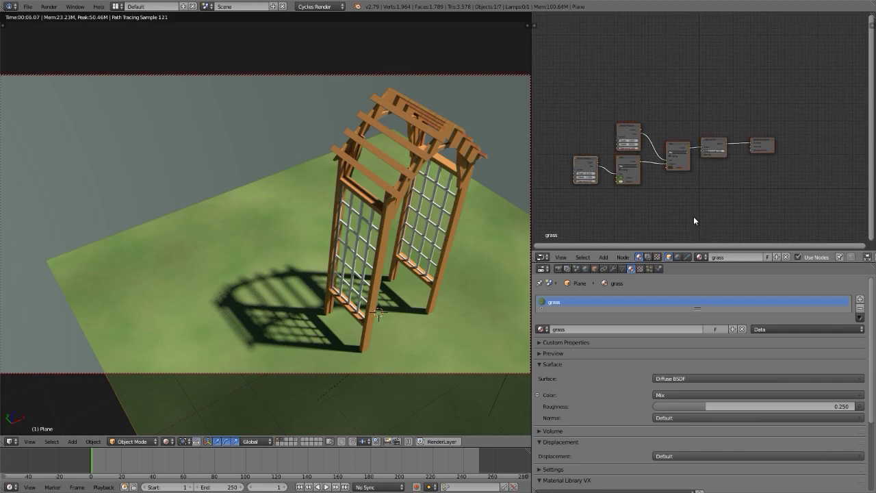
pyautogui.scroll(2, 598, 214)
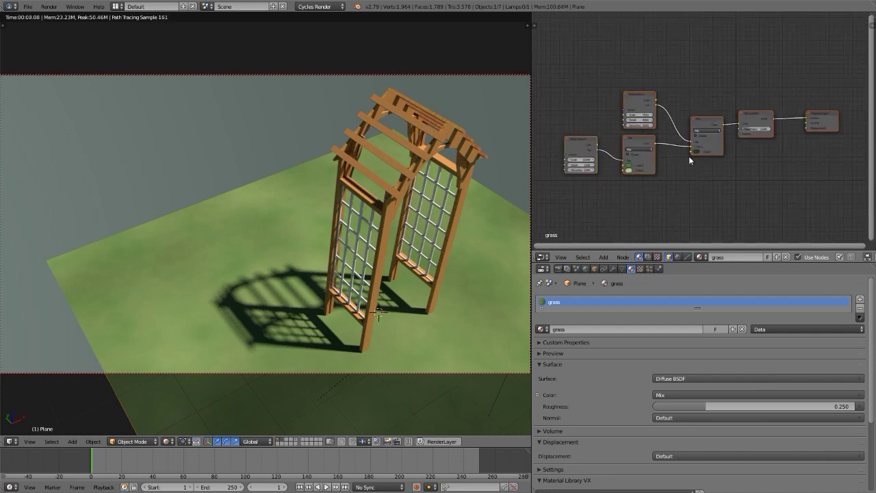
pyautogui.press('s')
pyautogui.press('x')
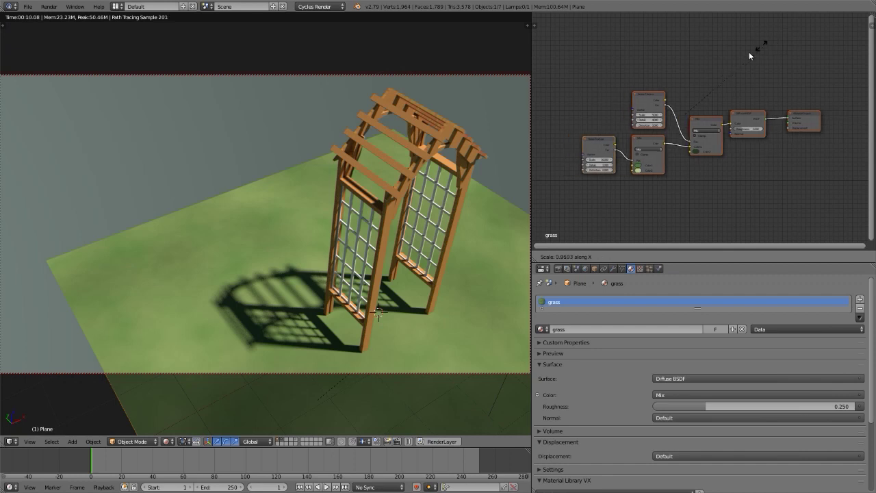
pyautogui.click(752, 62)
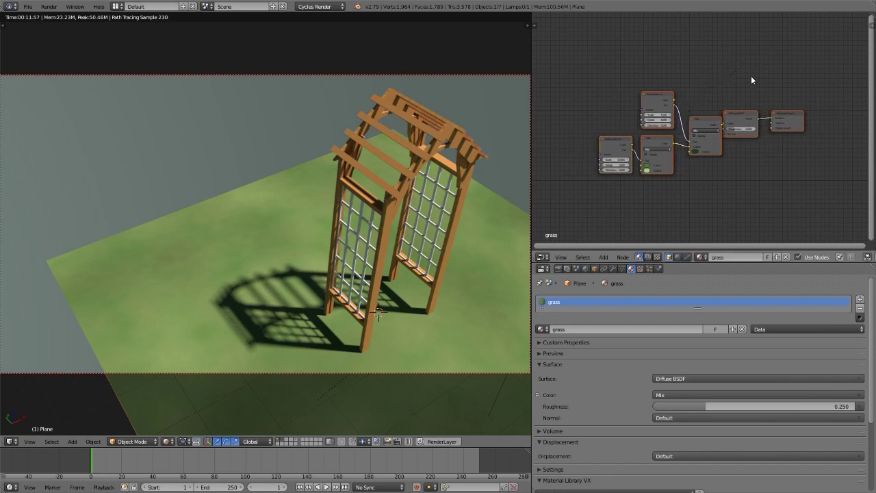
pyautogui.click(744, 112)
pyautogui.press('g')
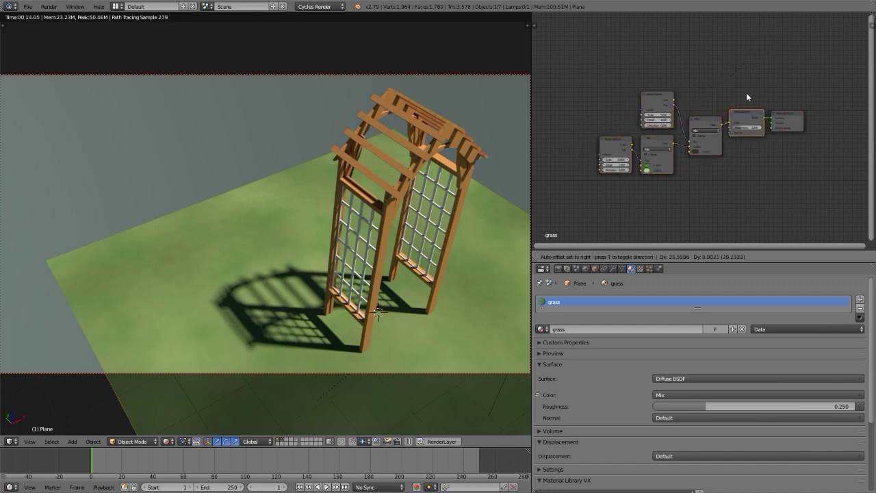
pyautogui.click(746, 92)
# Frame the grass nodes in the editor and bring the arbor reference photo back up
pyautogui.scroll(2, 721, 166)
pyautogui.scroll(2, 720, 164)
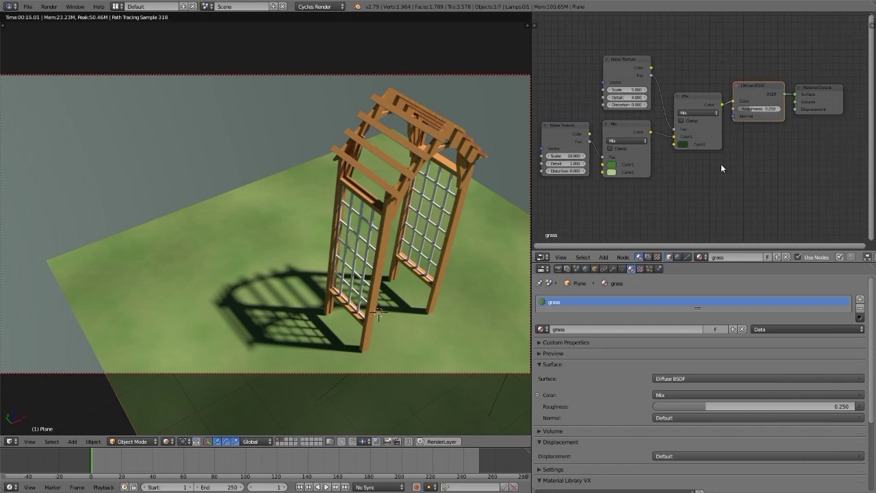
pyautogui.moveTo(720, 163); pyautogui.dragTo(737, 169, button='middle')
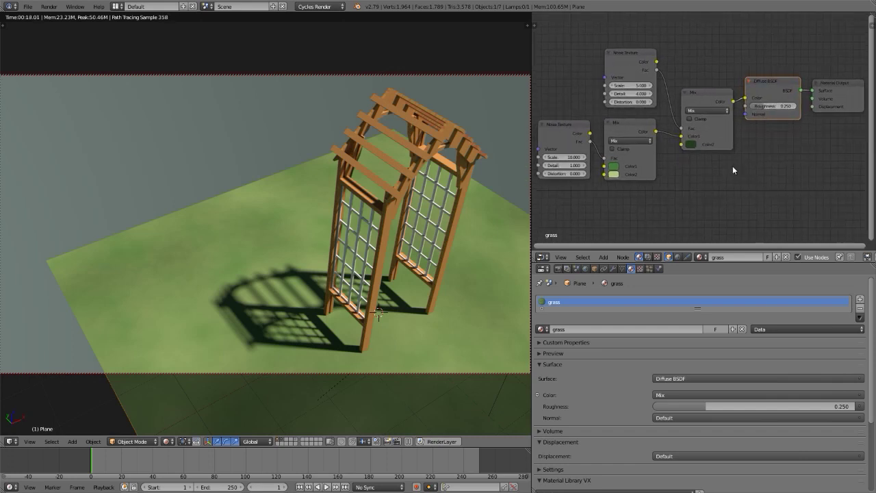
pyautogui.scroll(3, 534, 124)
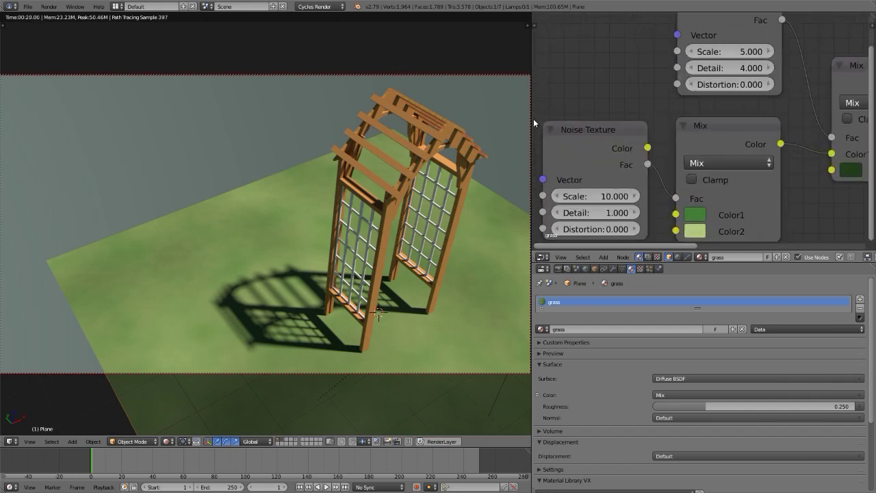
pyautogui.moveTo(567, 58); pyautogui.dragTo(569, 63, button='middle')
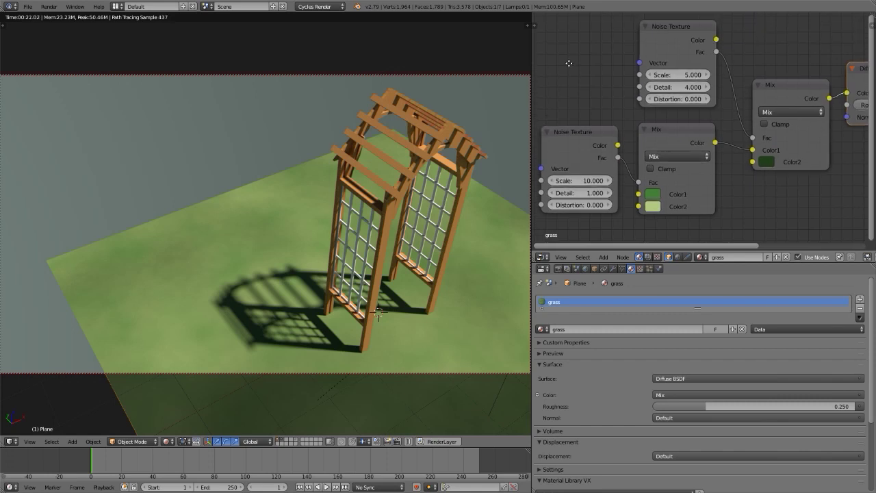
pyautogui.hotkey('alt', 'Tab')
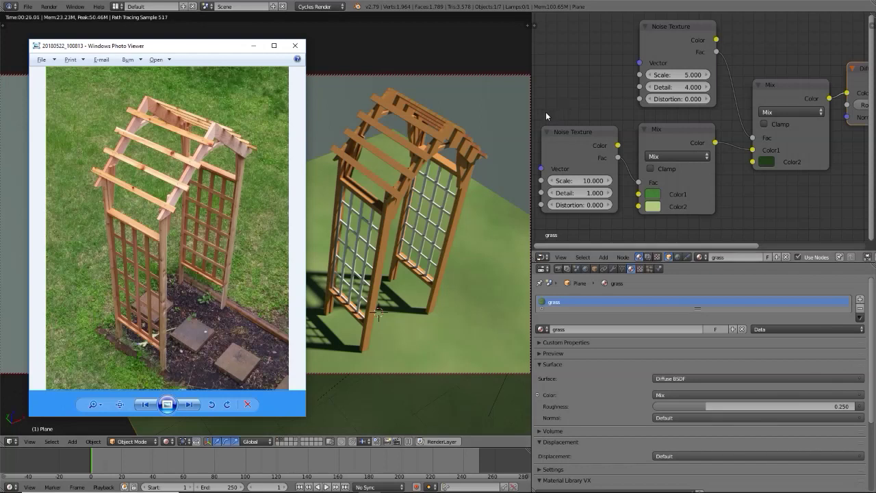
pyautogui.scroll(-2, 542, 115)
pyautogui.scroll(-2, 542, 115)
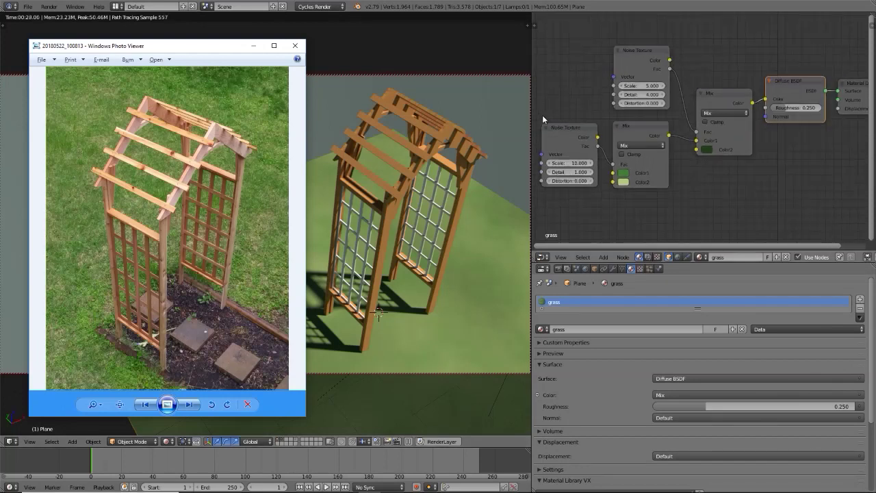
pyautogui.scroll(-1, 542, 115)
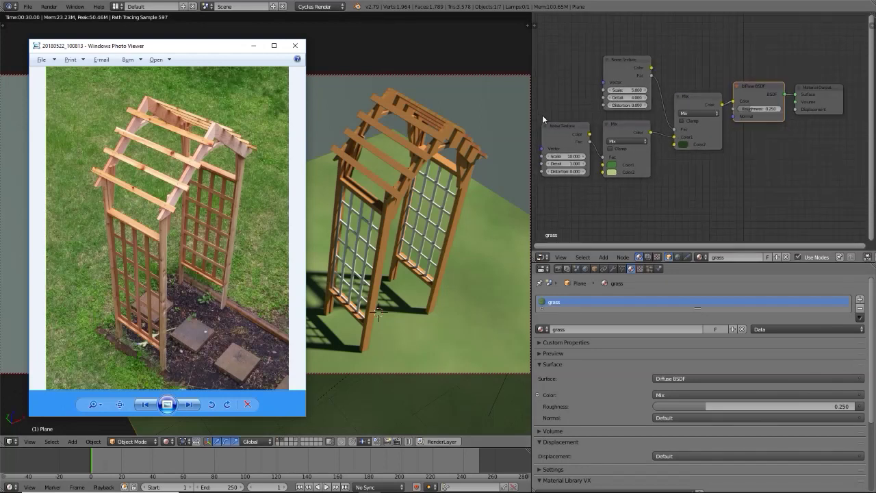